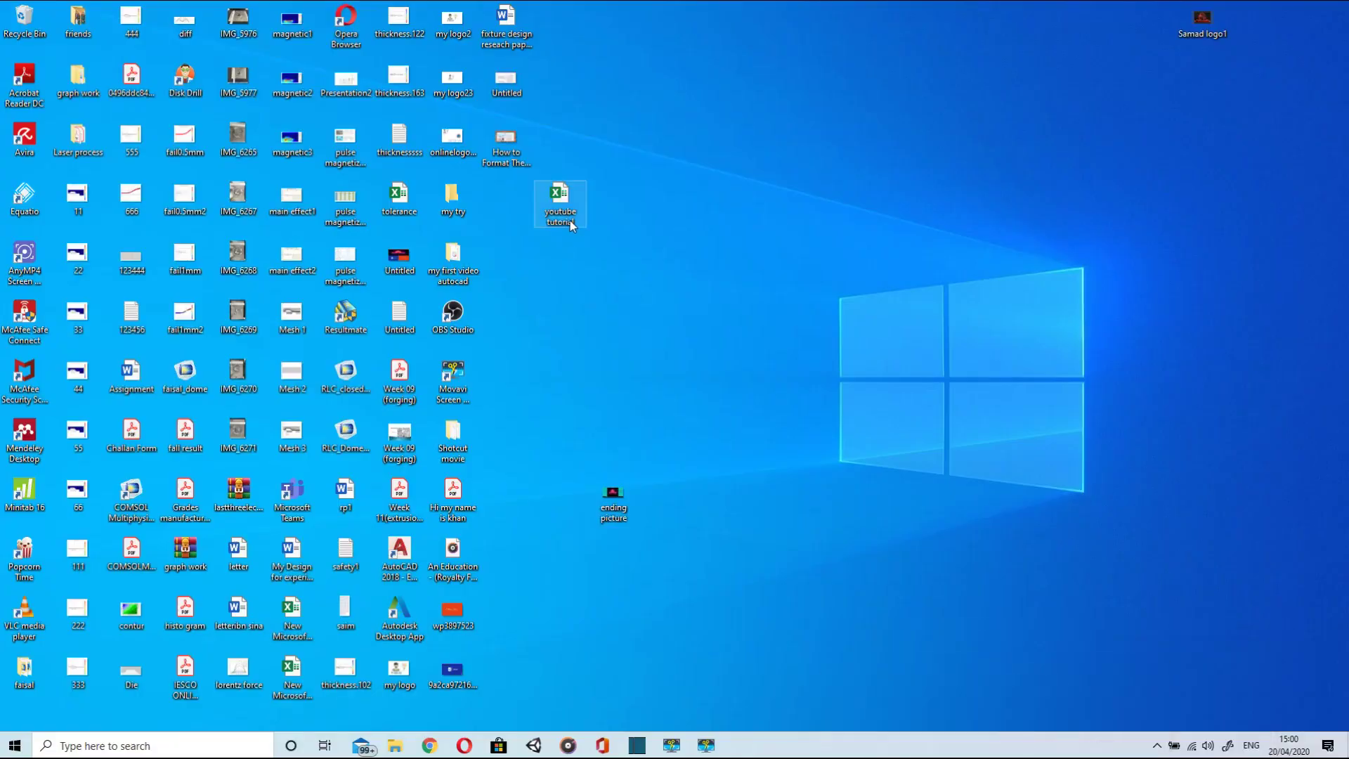
- Open the 'youtube tutorial' Excel workbook from its desktop icon
double_click(571, 222)
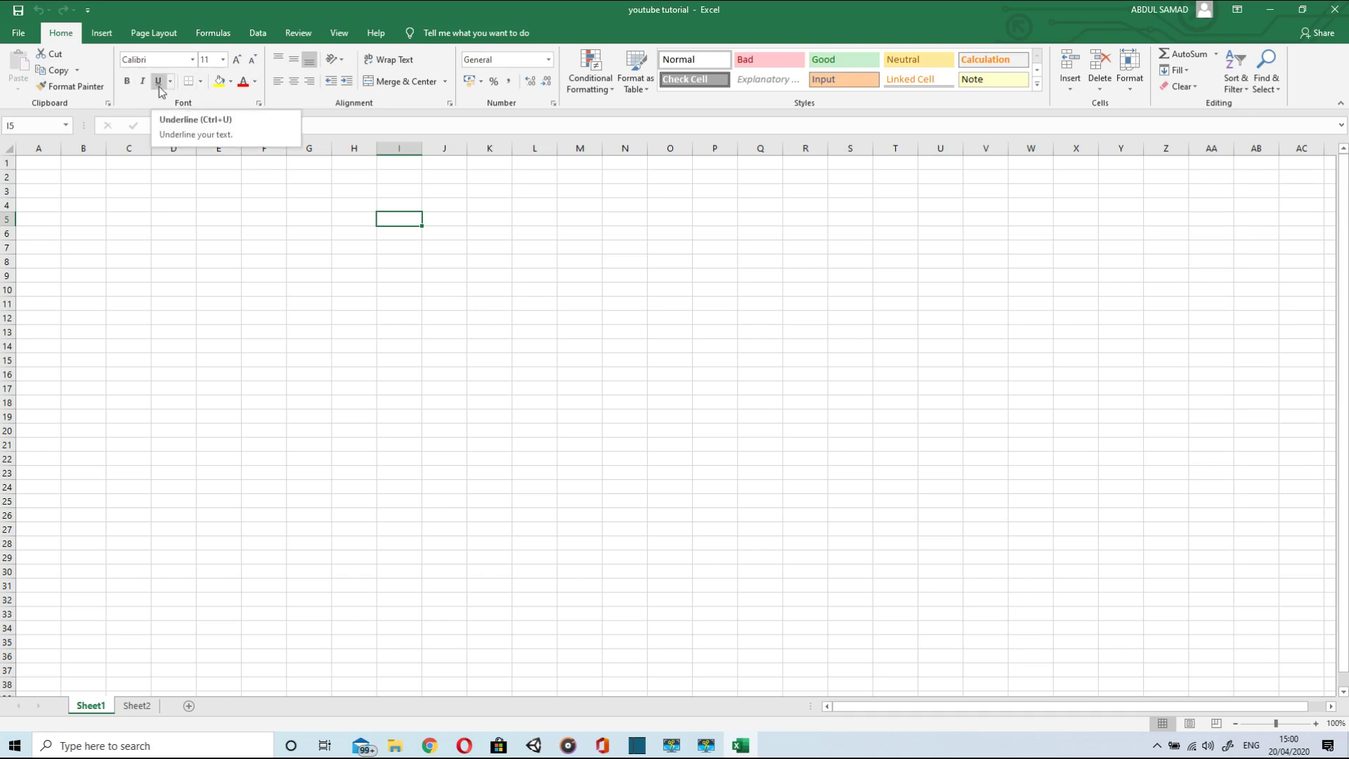
left_click(49, 144)
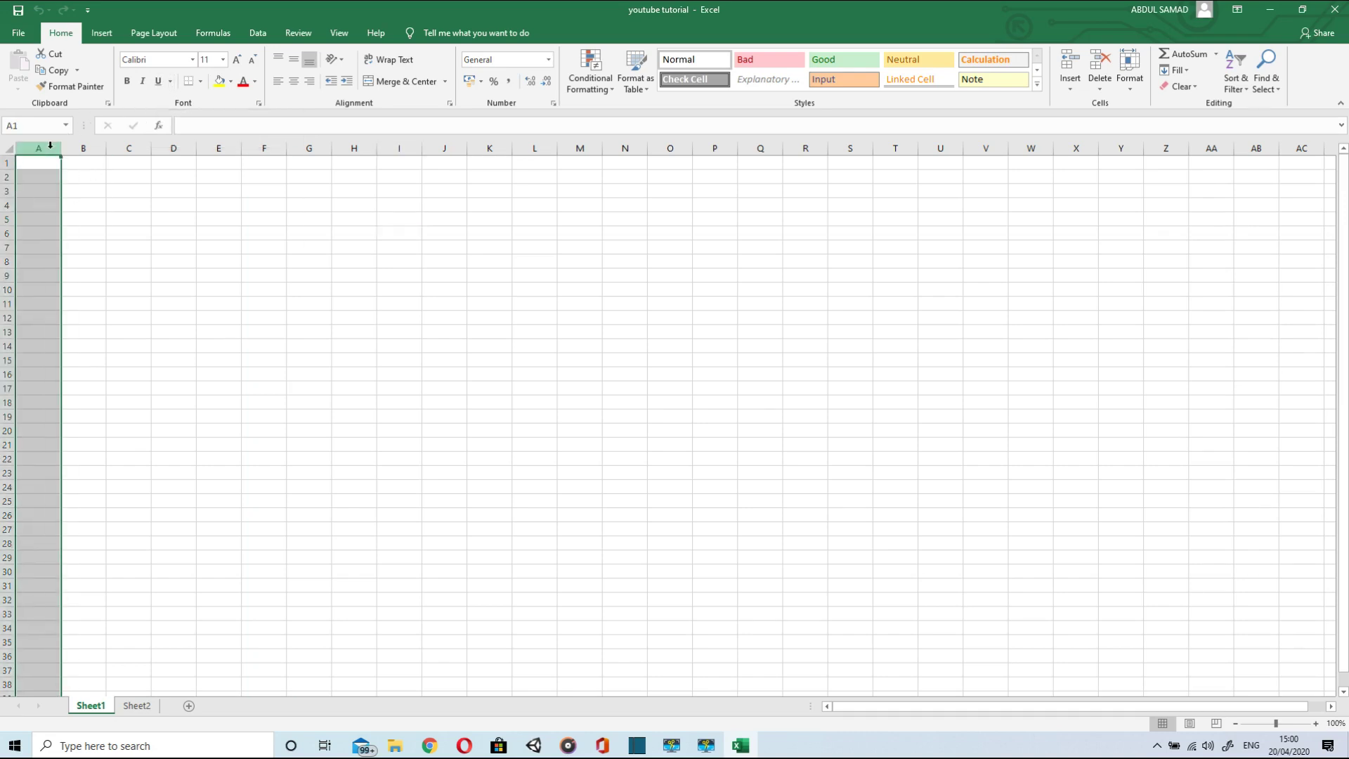
key("Right")
key("Right")
key("Right")
key("Right")
key("Right")
key("Right")
key("Right")
key("Right")
key("Right")
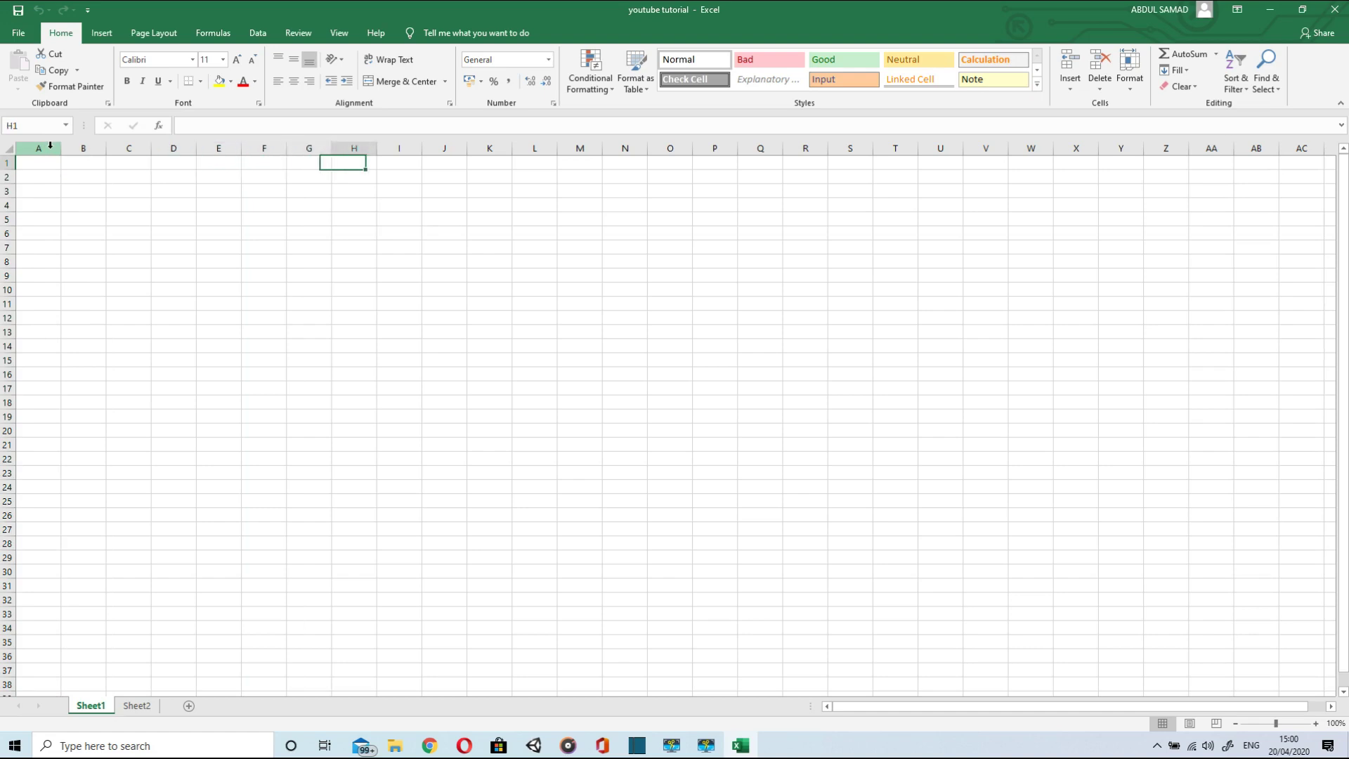
key("Left")
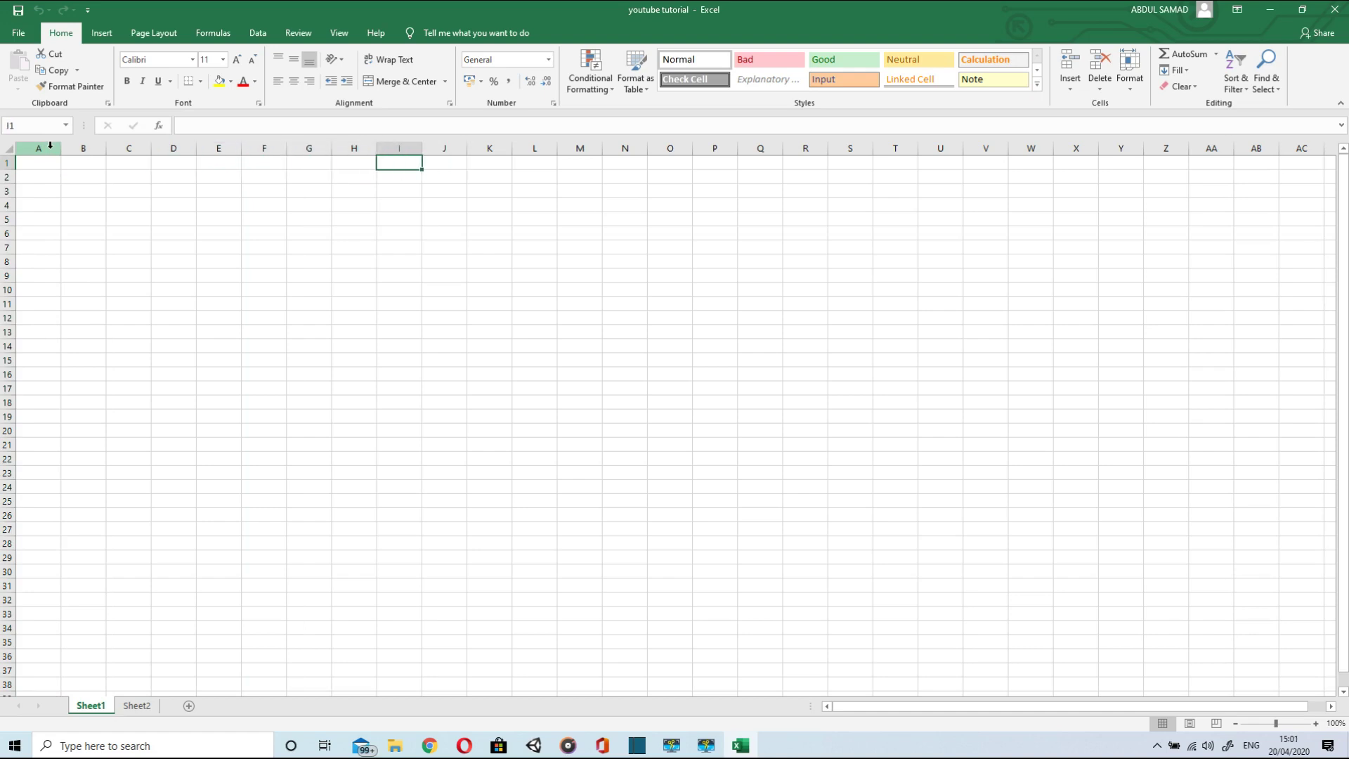
left_click(4, 162)
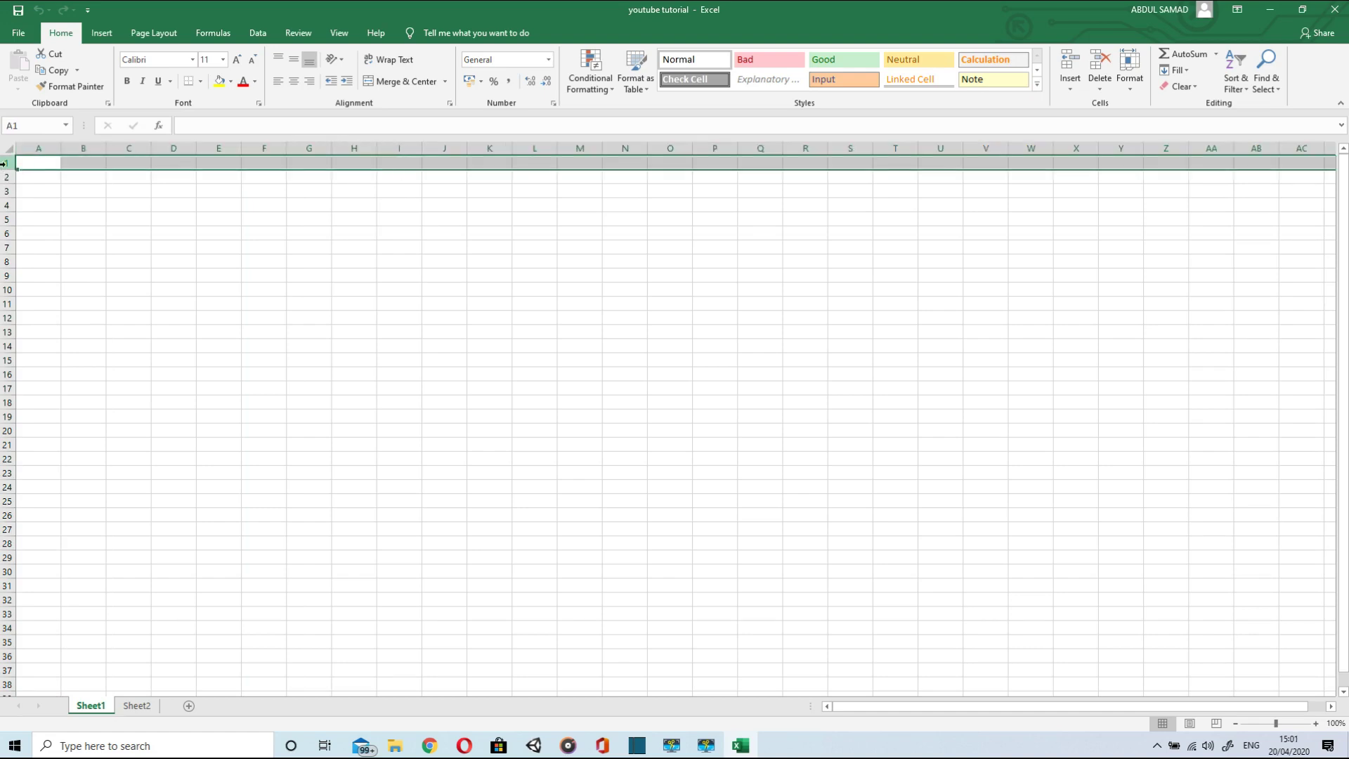
key("Down")
key("Down")
key("Down")
key("Down")
key("Down")
key("Down")
key("Down")
key("Down")
key("Down")
key("Down")
key("Down")
key("Down")
key("Down")
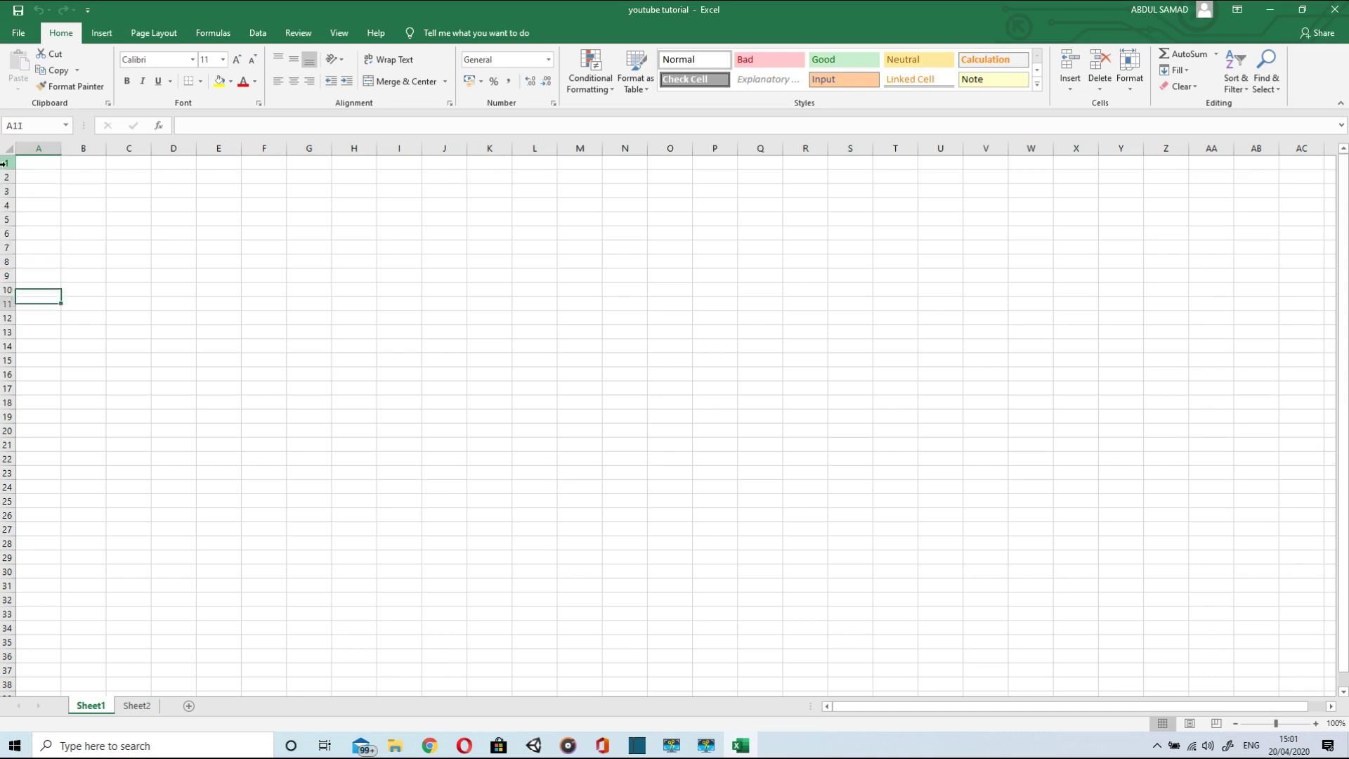
key("Down")
key("Down")
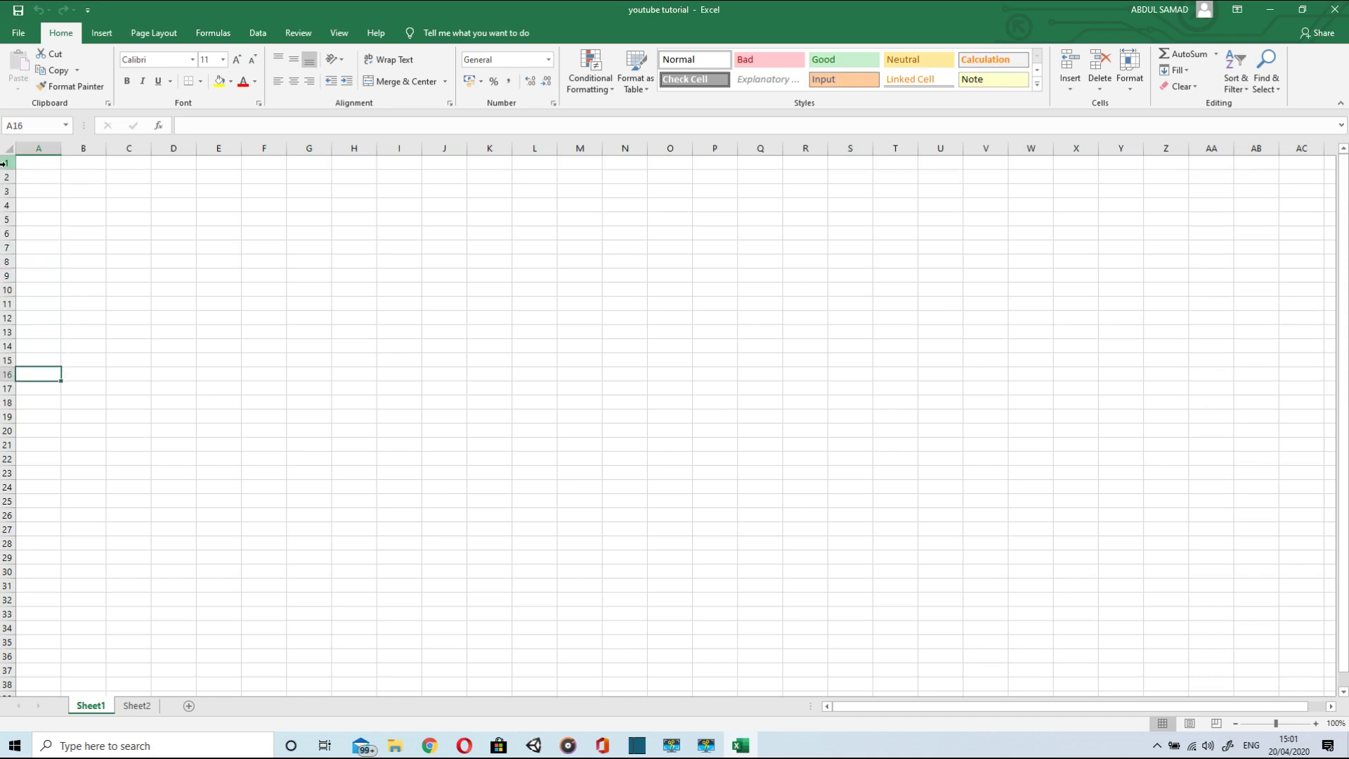
left_click(397, 362)
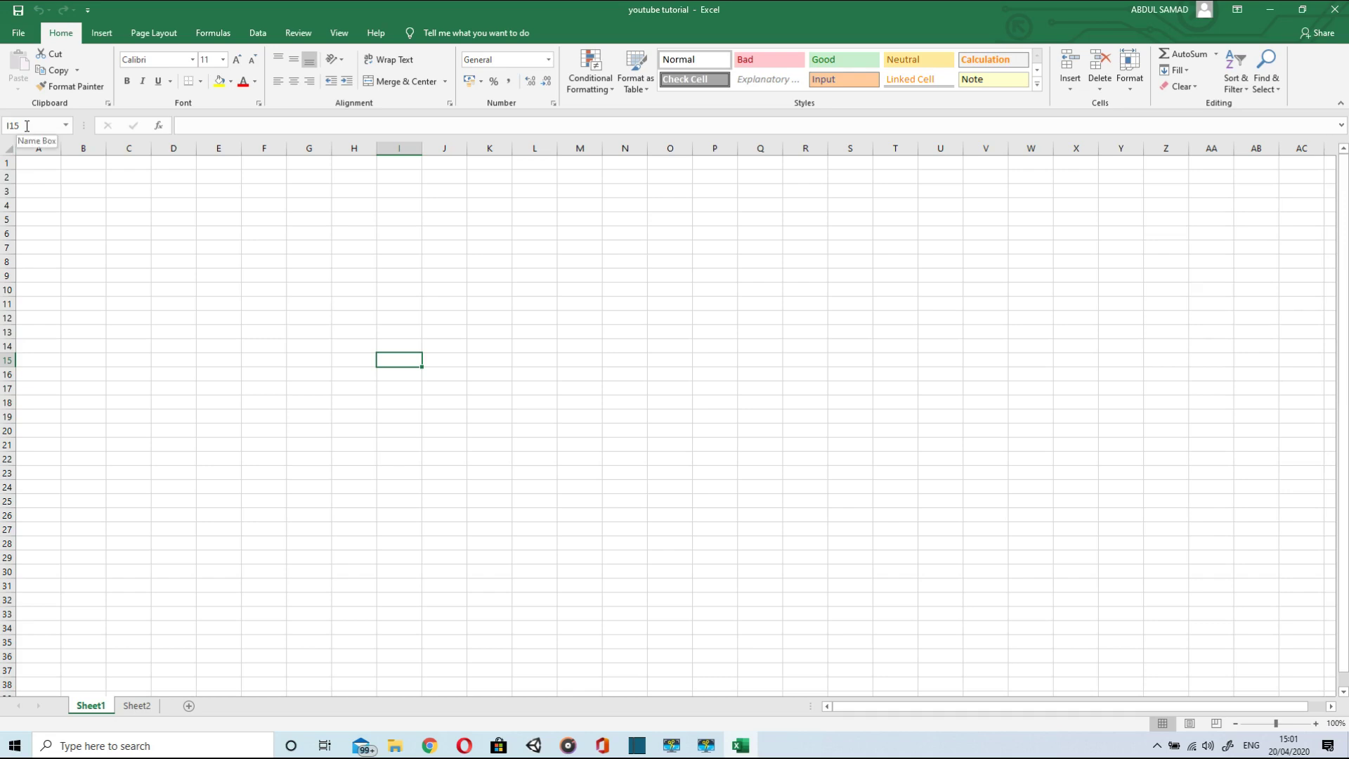
left_click(231, 259)
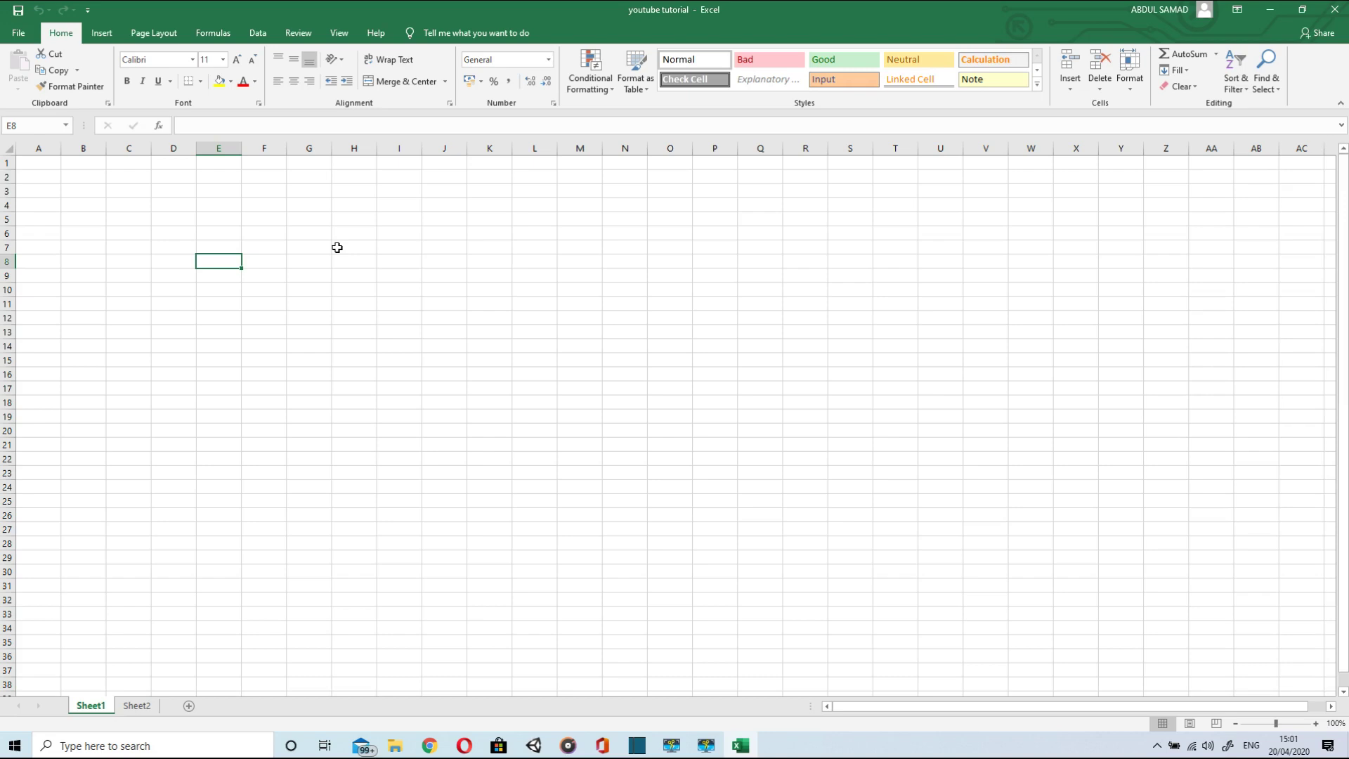
key("Right")
key("Right")
key("Right")
key("Right")
key("Right")
key("Right")
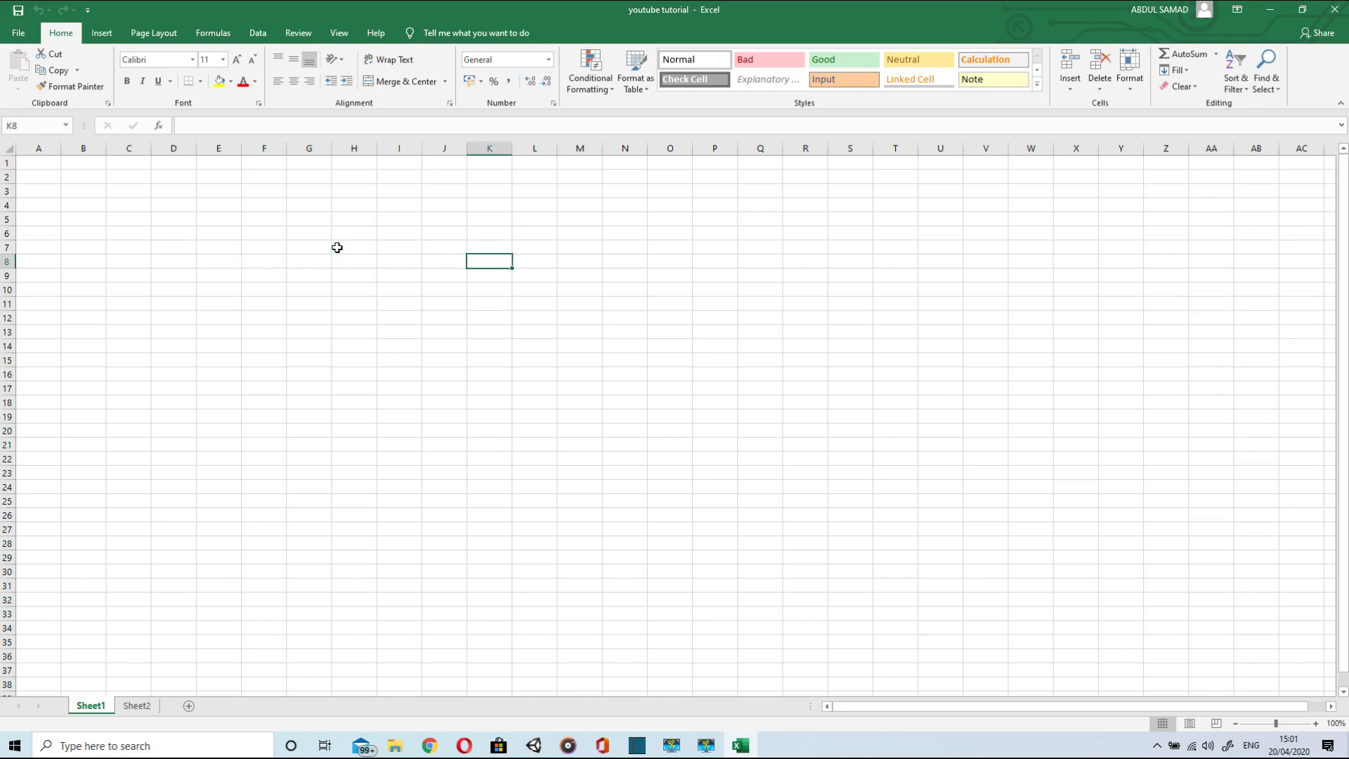
key("Left")
key("Left")
key("Left")
key("Left")
key("Left")
key("Left")
key("Down")
key("Down")
key("Down")
key("Down")
key("Down")
key("Down")
key("Down")
key("Down")
key("Down")
key("Down")
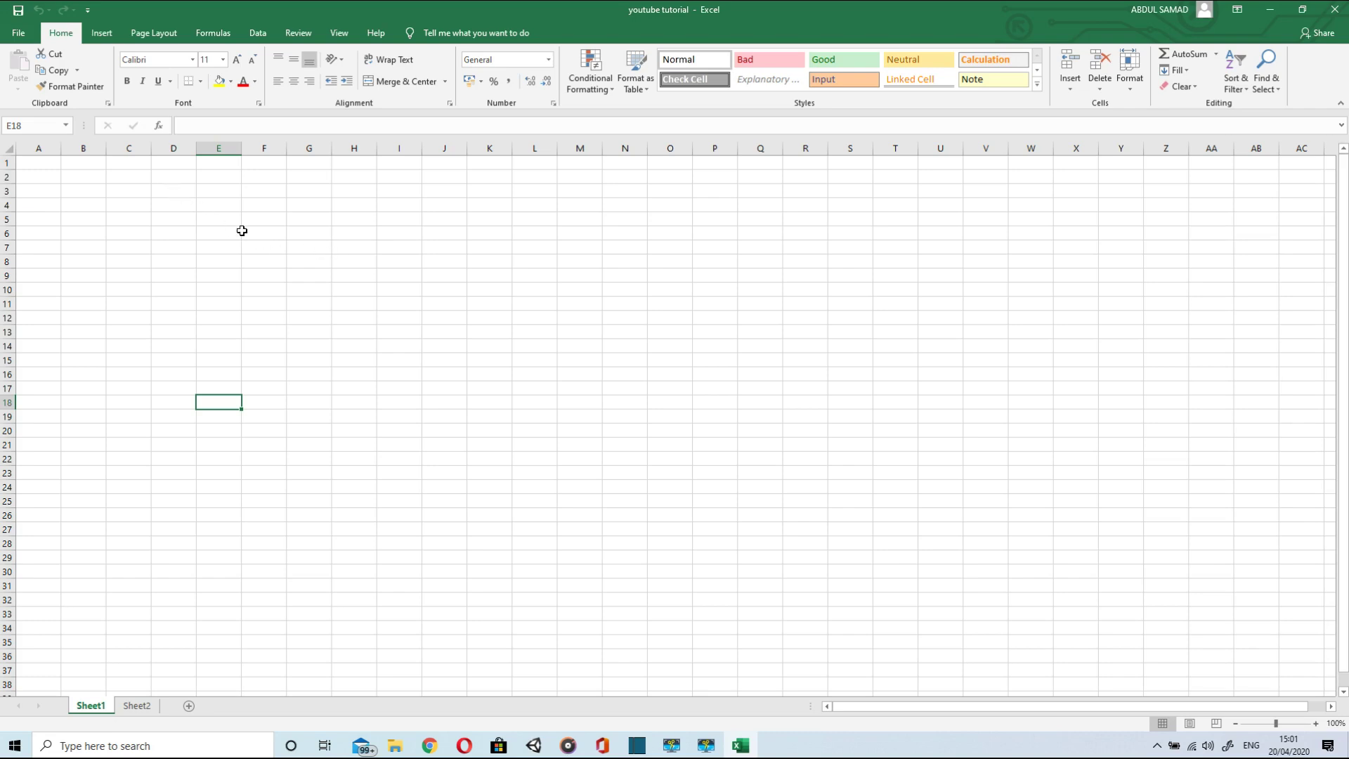
- Select F5:N15 with Shift+arrow keys and name it SELECTION in the Name Box
left_click(264, 224)
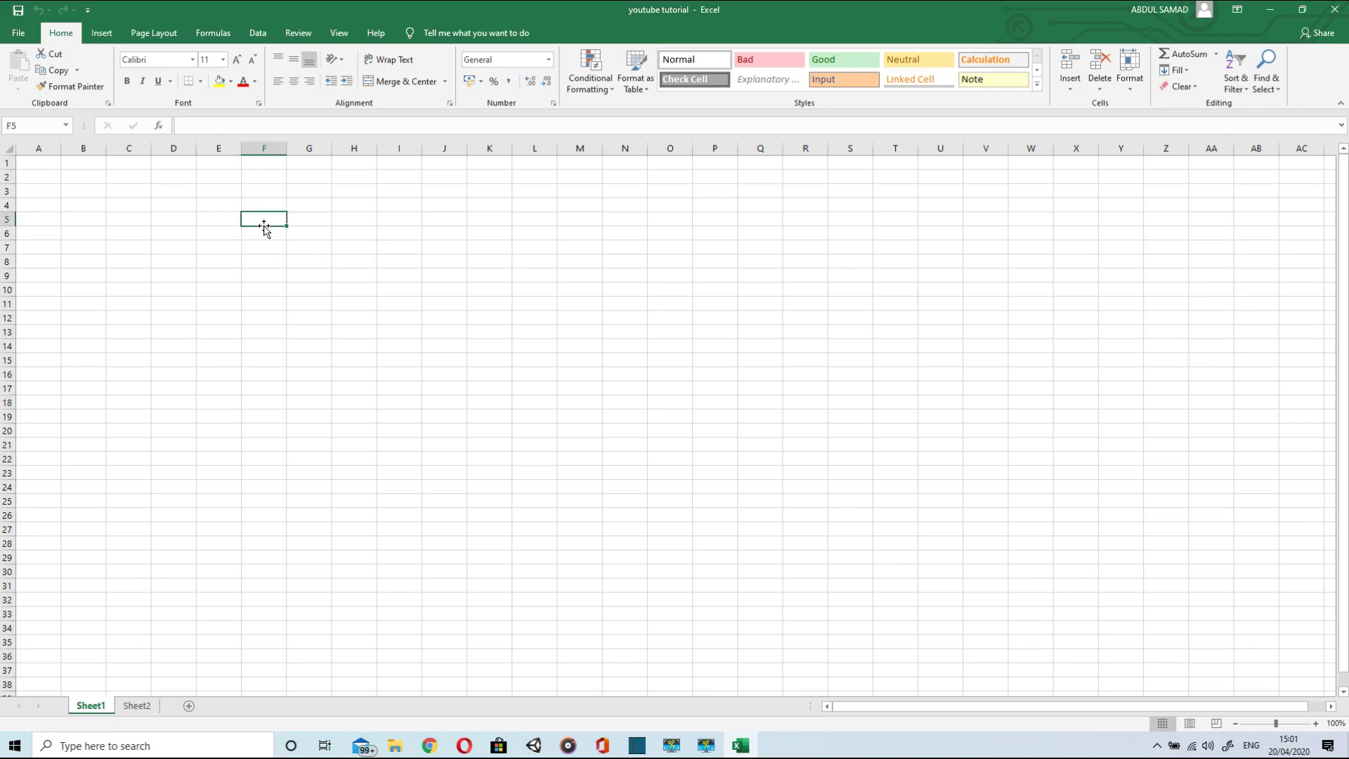
key("shift+Right")
key("shift+Right")
key("shift+Right")
key("shift+Right")
key("shift+Right")
key("shift+Right")
key("shift+Right")
key("shift+Right")
key("shift+Down")
key("shift+Down")
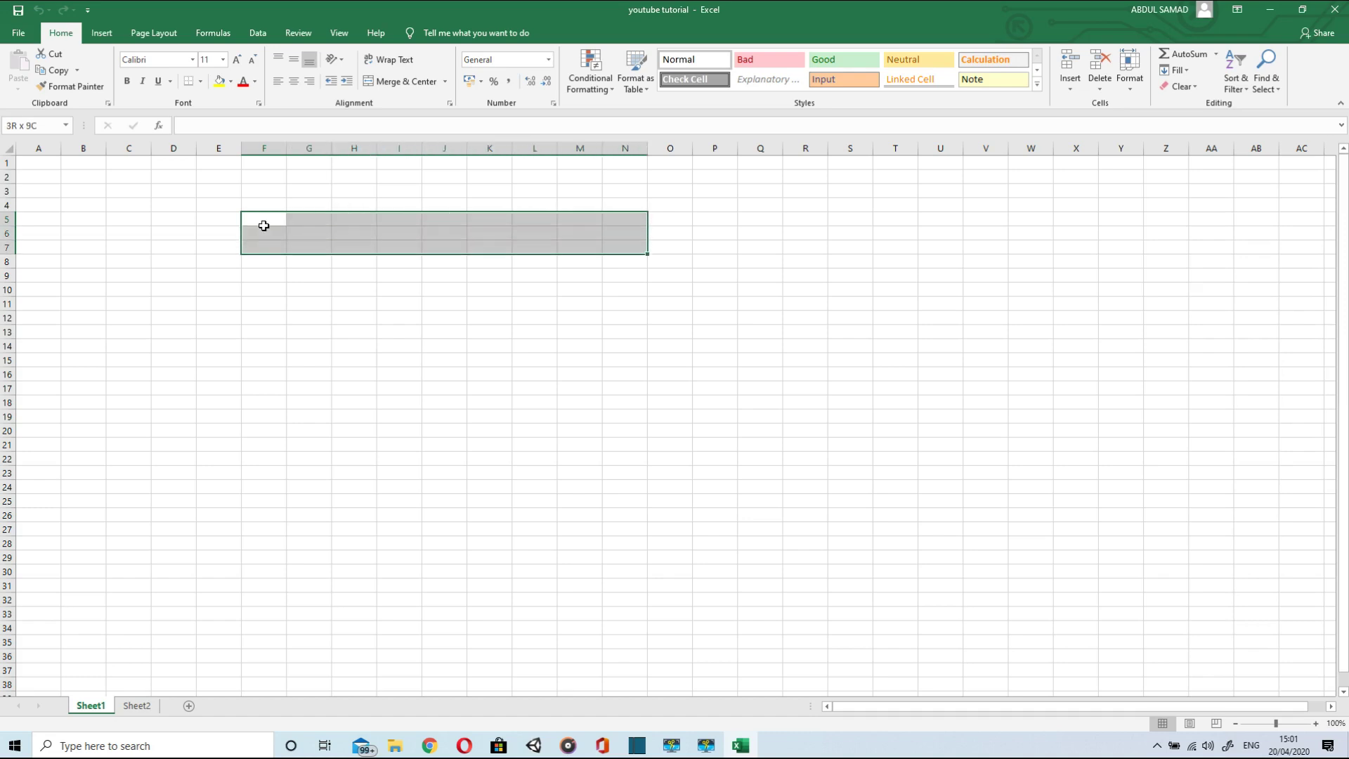
key("shift+Down")
key("shift+Down")
key("shift+Down")
key("shift+Down")
key("shift+Down")
key("shift+Down")
key("shift+Down")
key("shift+Down")
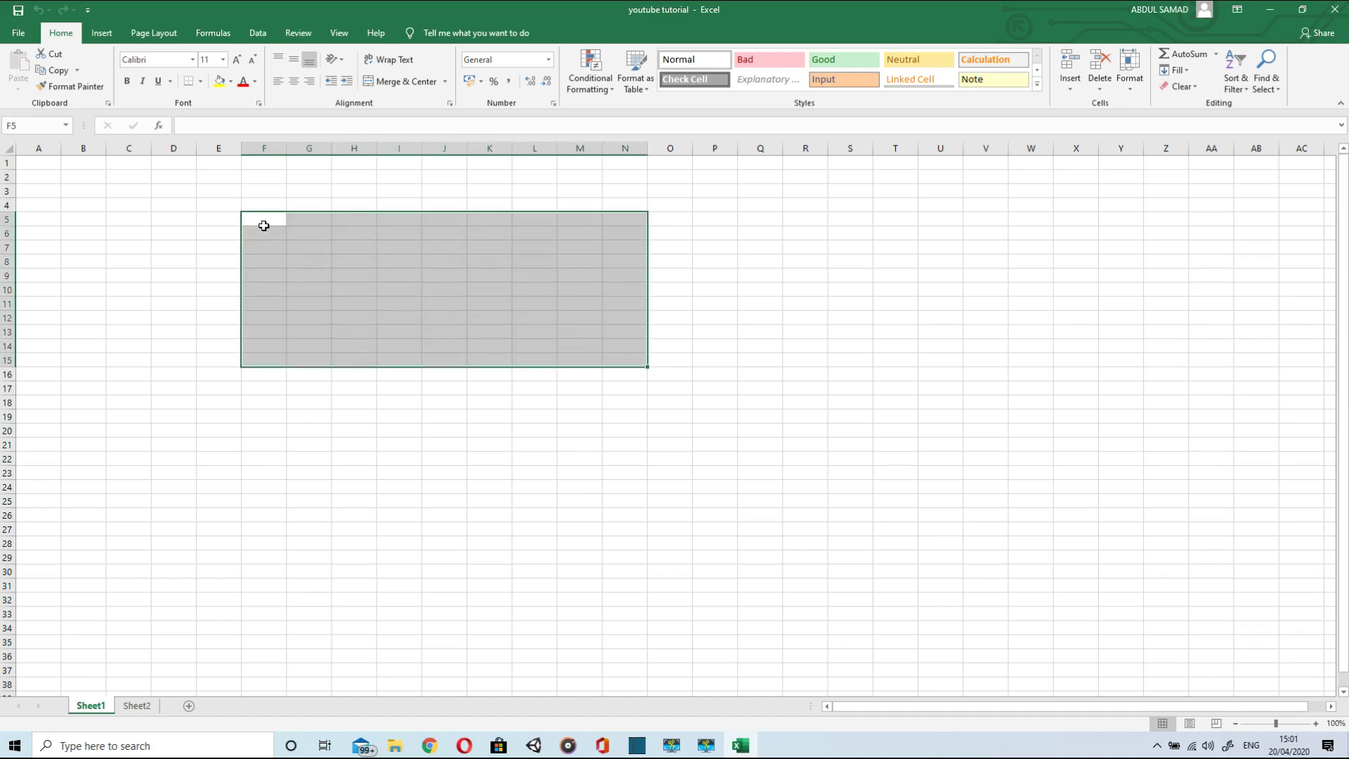
left_click(33, 124)
left_click(69, 126)
left_click(27, 125)
type("s")
key("Return")
- Move the active cell among C9, G10, G7 and I9, checking the named-range list
left_click(159, 445)
left_click(116, 274)
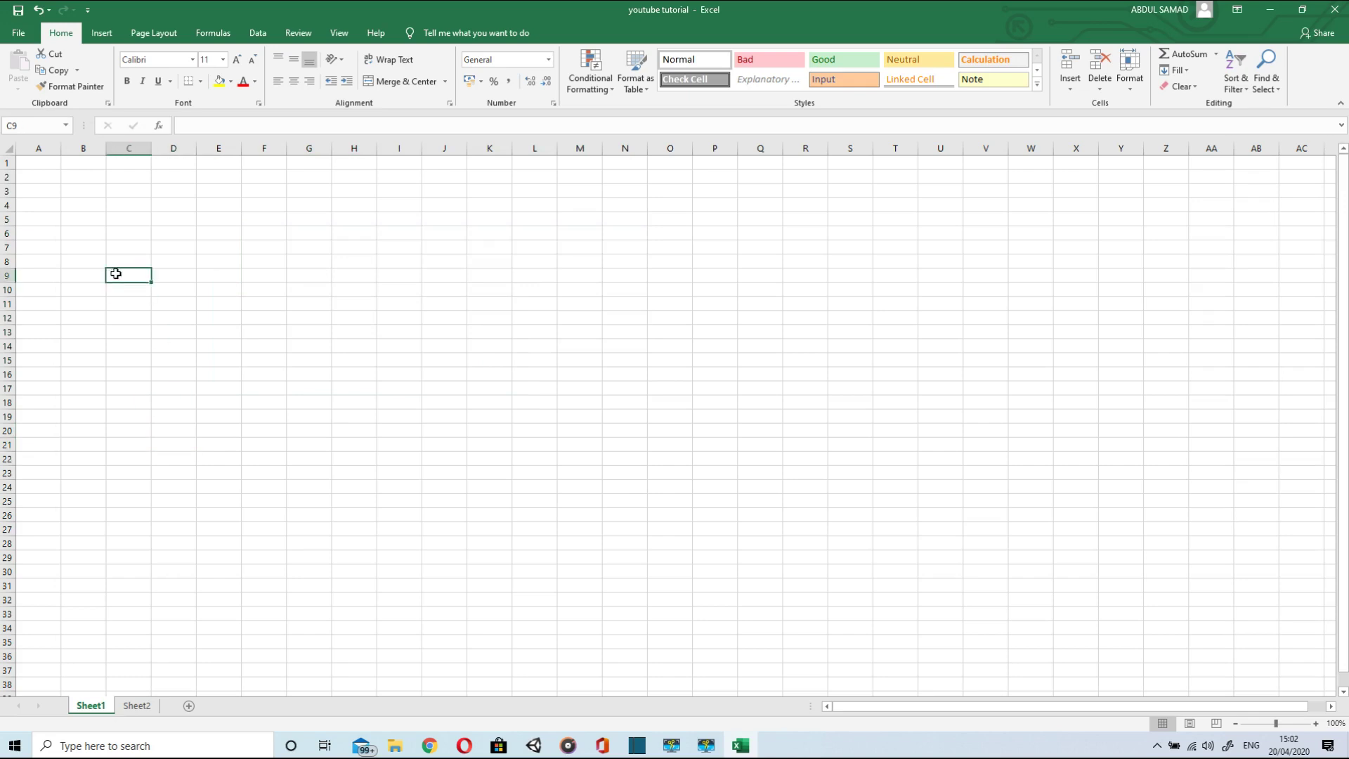
left_click(67, 125)
left_click(67, 126)
left_click(309, 291)
left_click(328, 249)
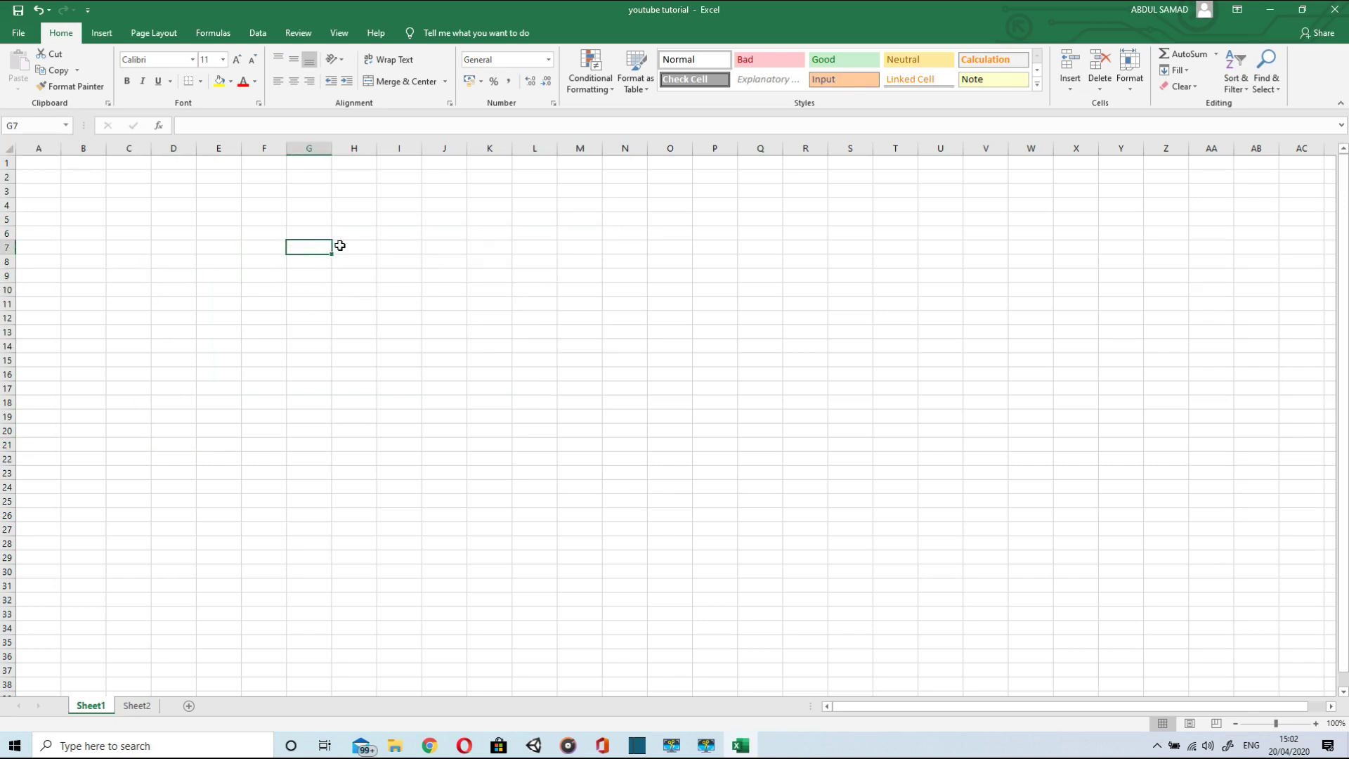
left_click(400, 276)
- Select the SELECTION range and enter 12 in F5 and 3 in G5
left_click(67, 126)
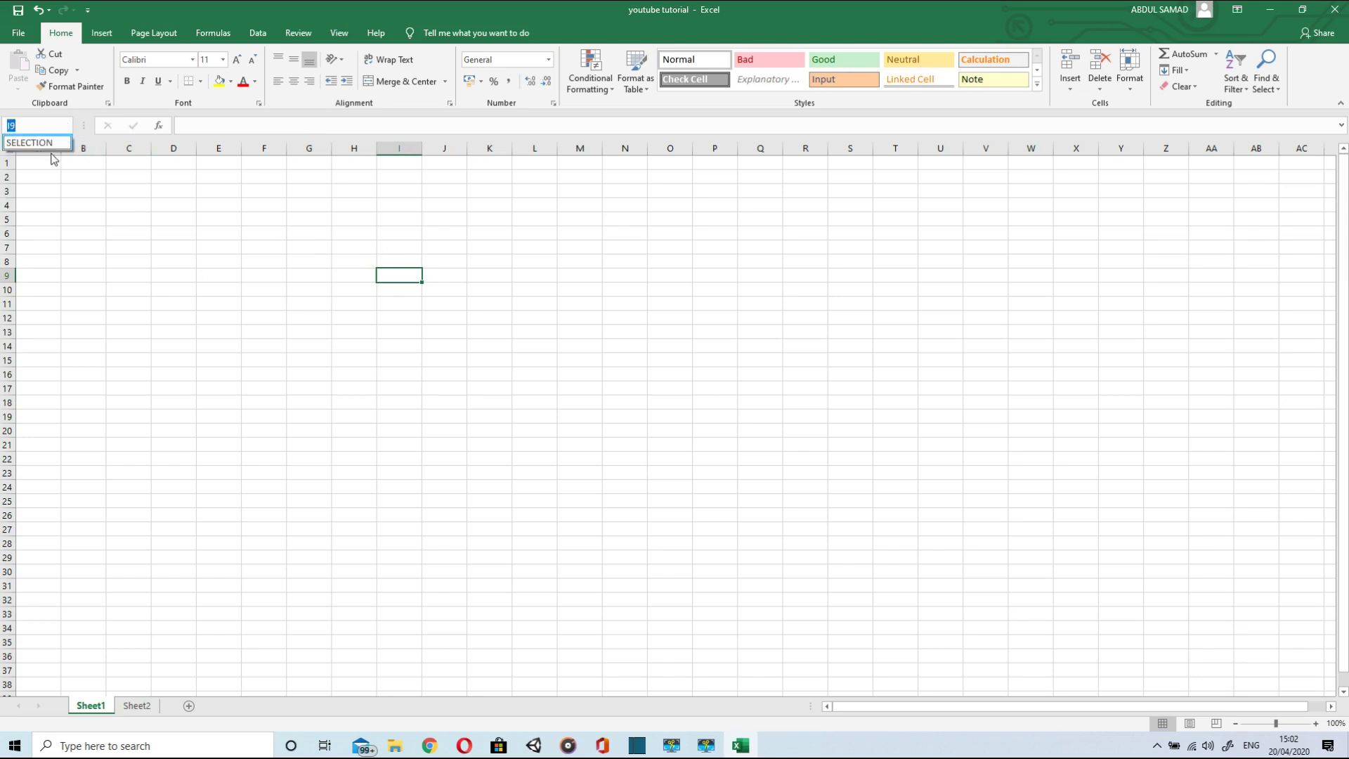
left_click(46, 144)
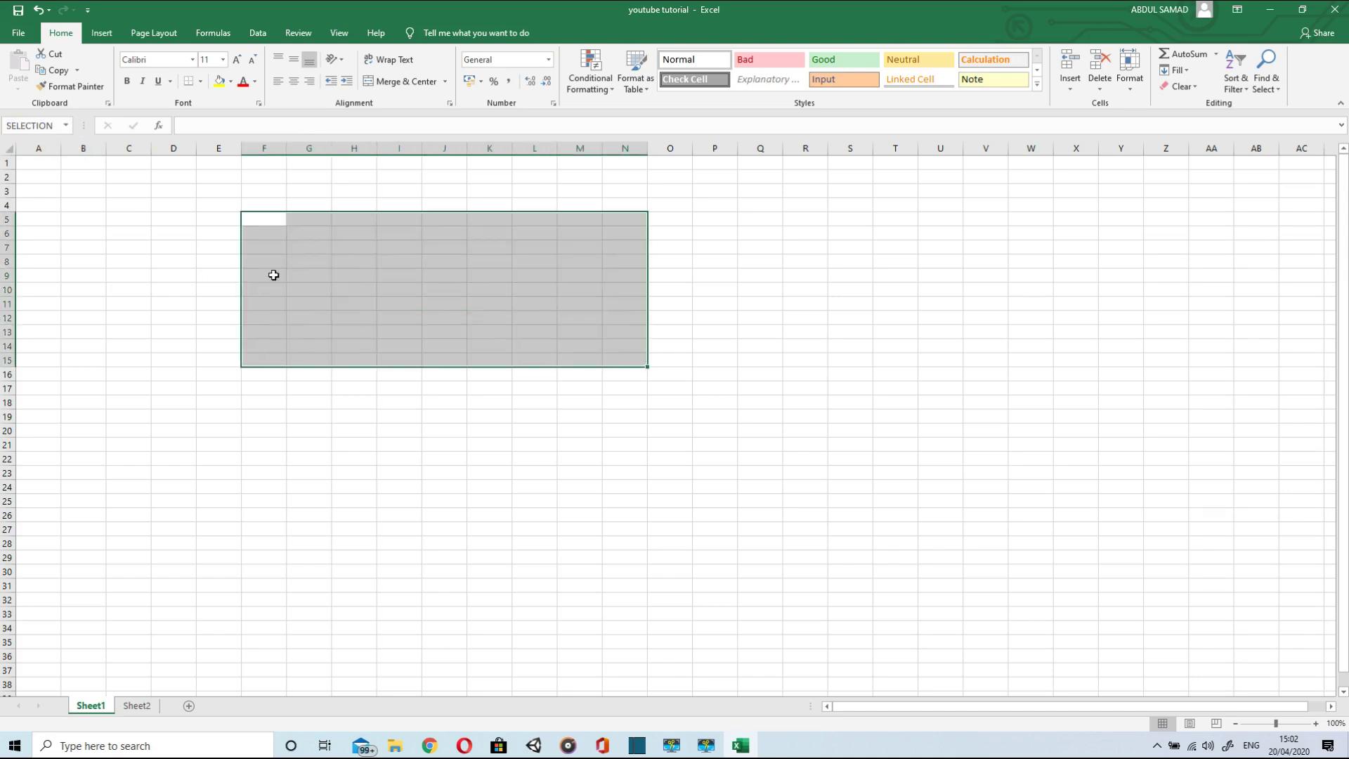
type("12")
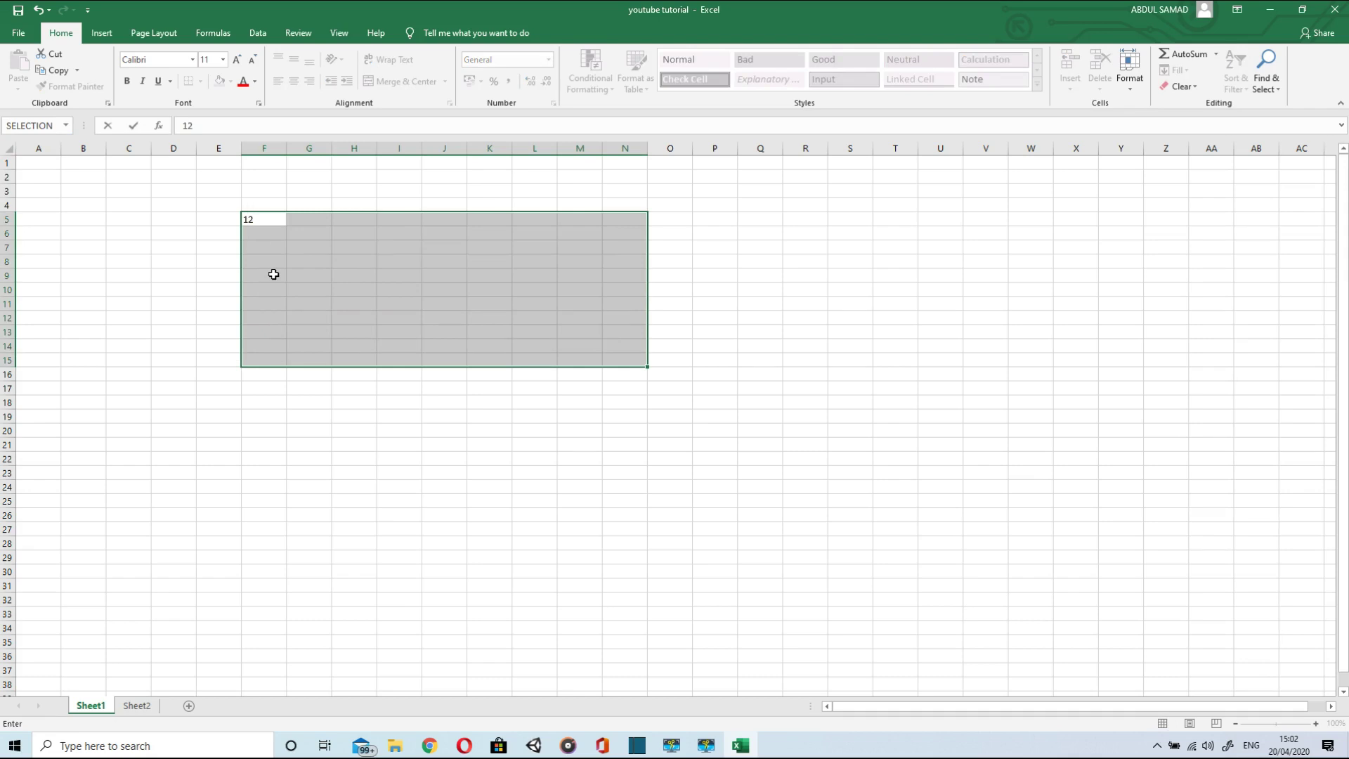
key("Right")
type("3")
key("Left")
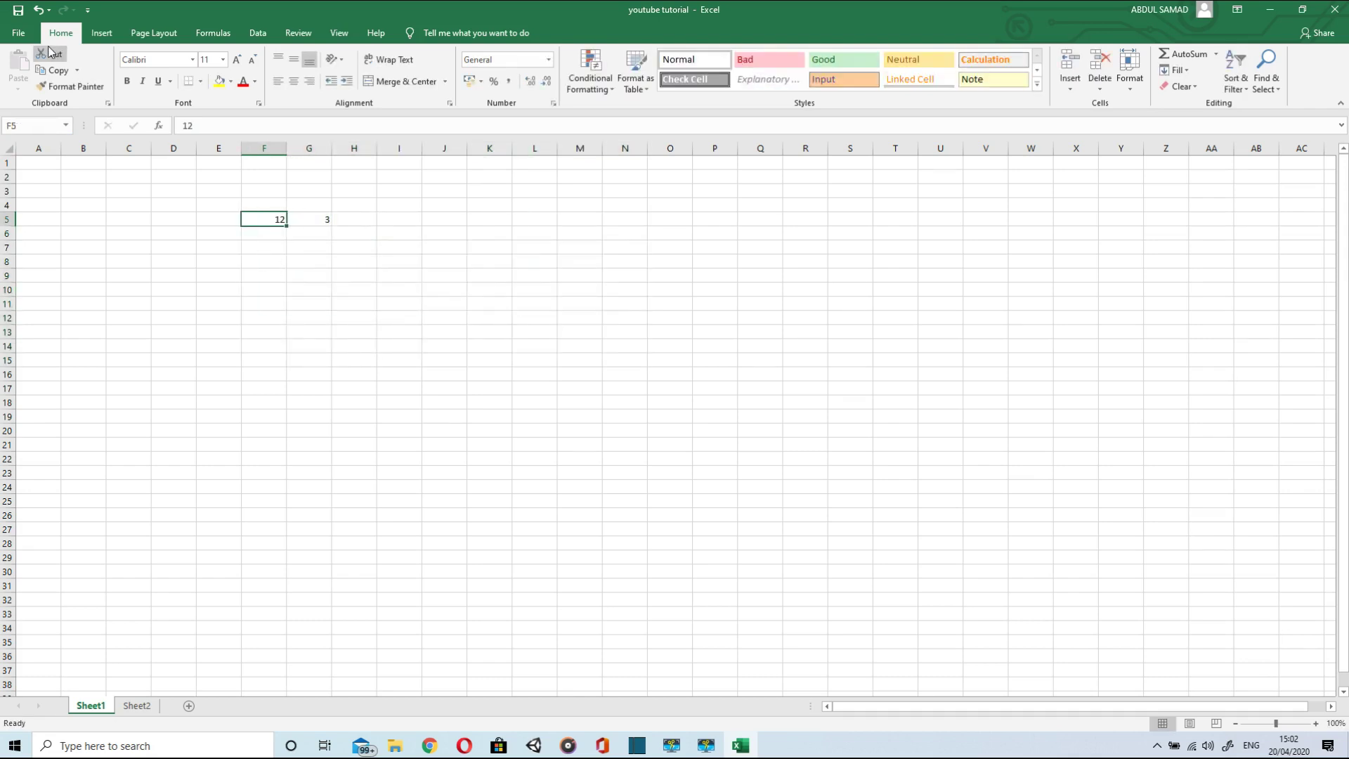
- Reselect SELECTION, step through it with Tab and Enter, then select the block around 12 and 3
left_click(66, 126)
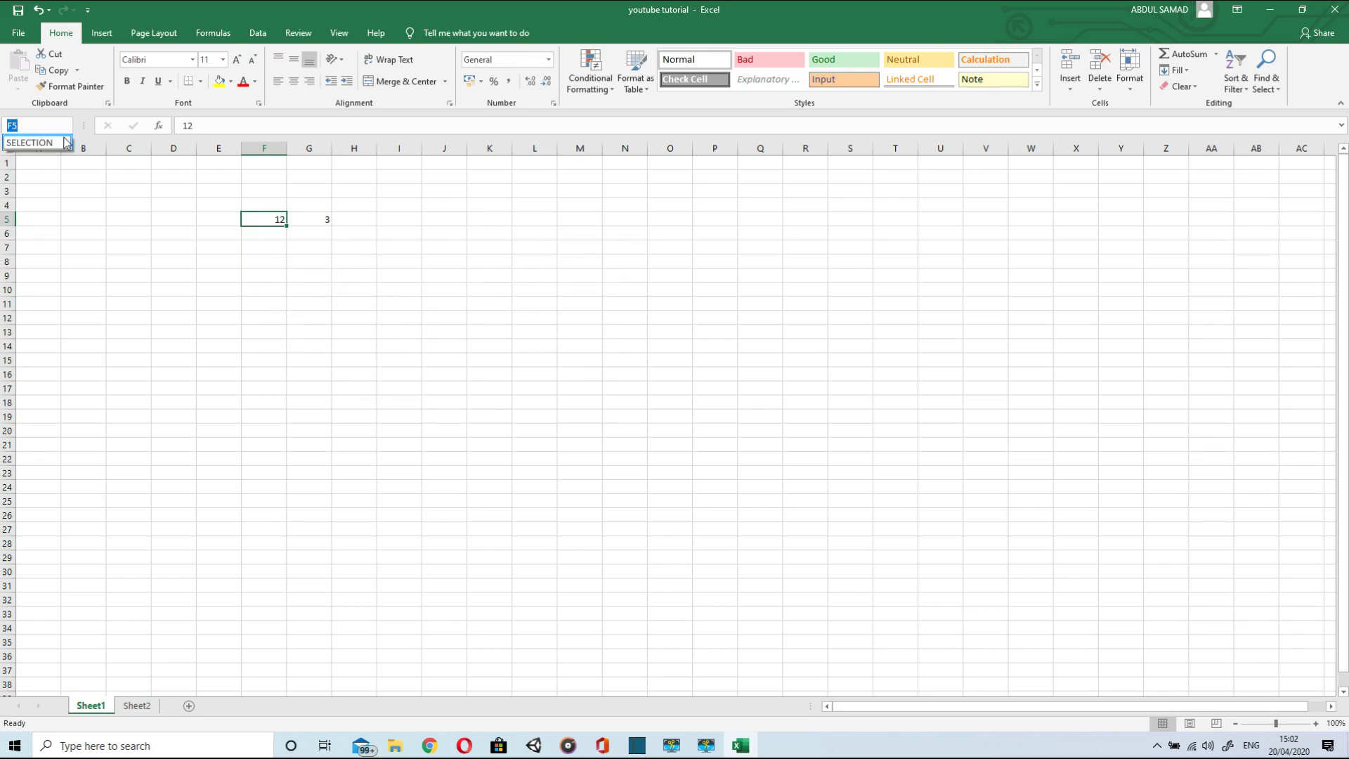
left_click(66, 143)
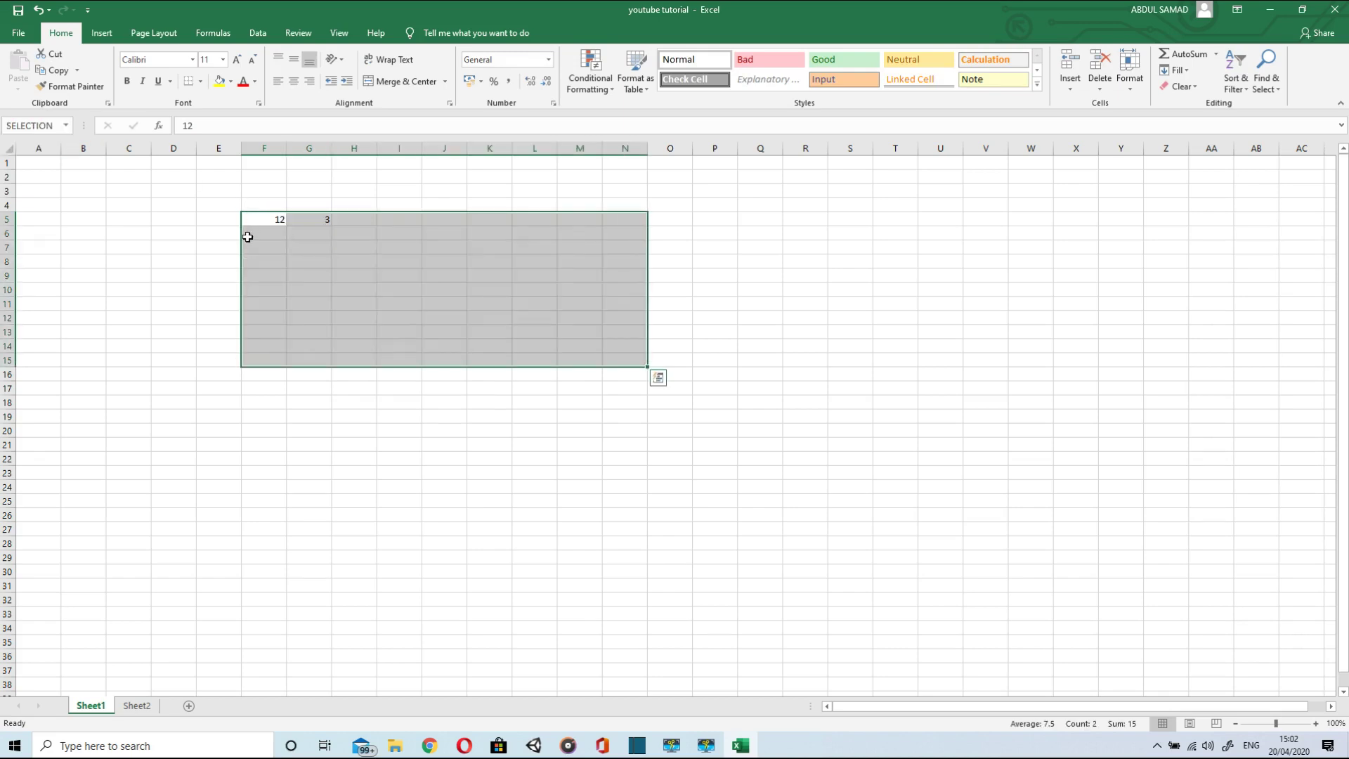
key("Tab")
key("Tab")
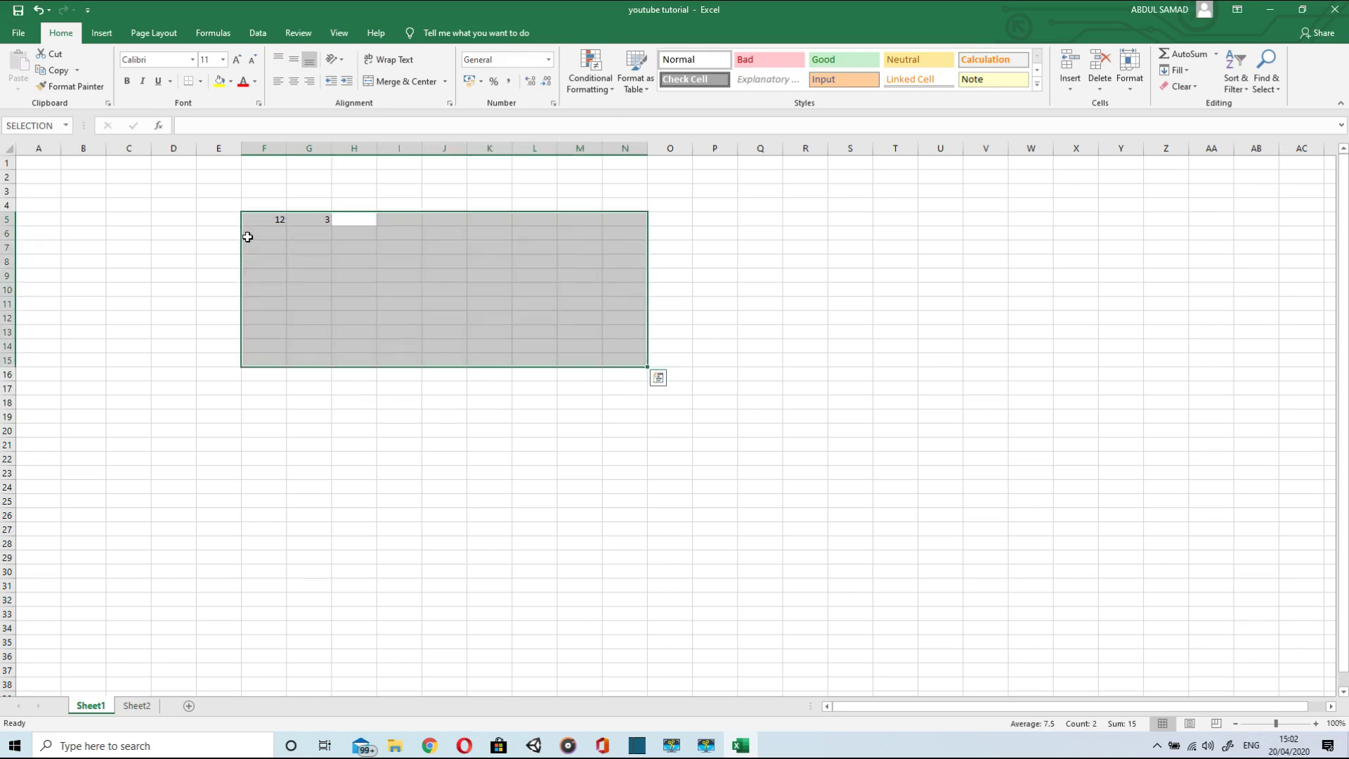
key("Tab")
key("Tab")
key("Tab")
key("Tab")
key("Tab")
key("Tab")
key("Tab")
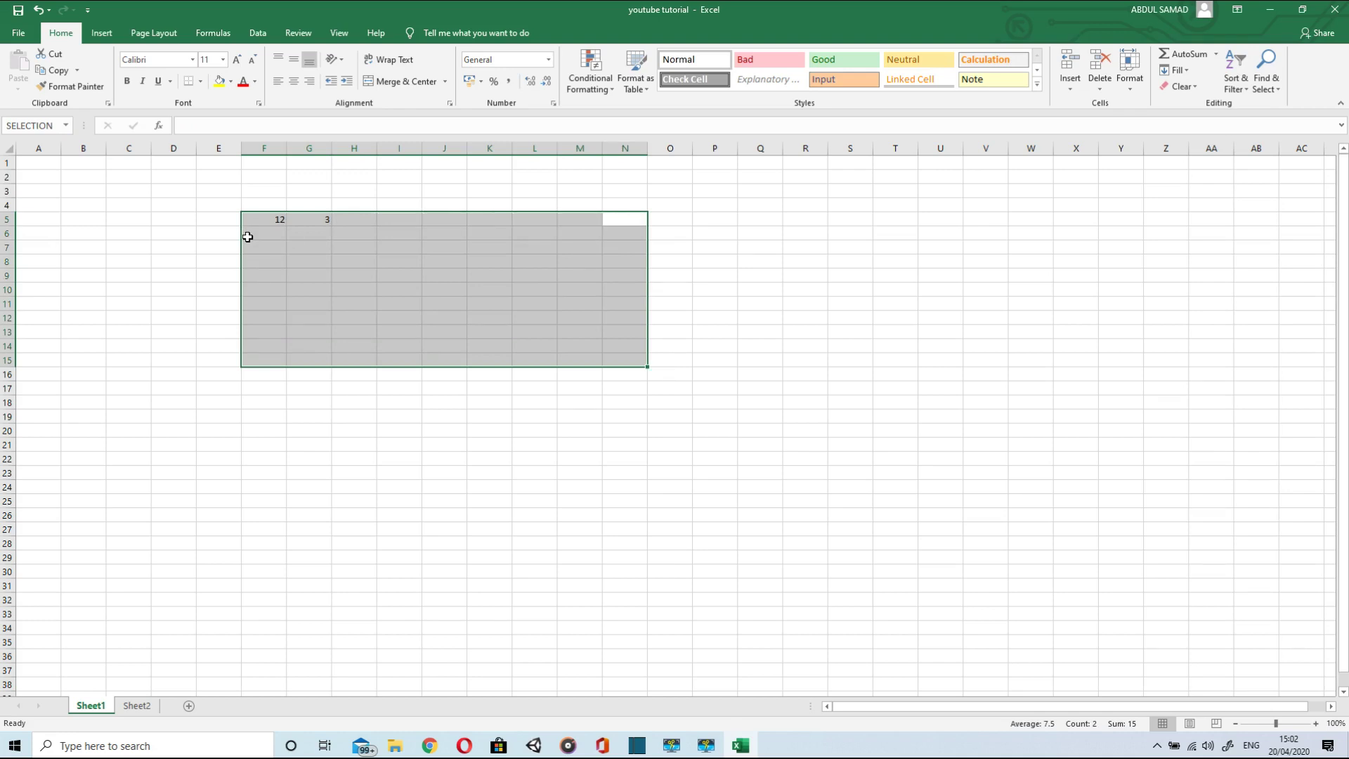
key("Tab")
key("Tab")
key("Tab")
key("Tab")
key("Tab")
key("Tab")
key("Tab")
key("Tab")
key("Tab")
key("Tab")
key("Tab")
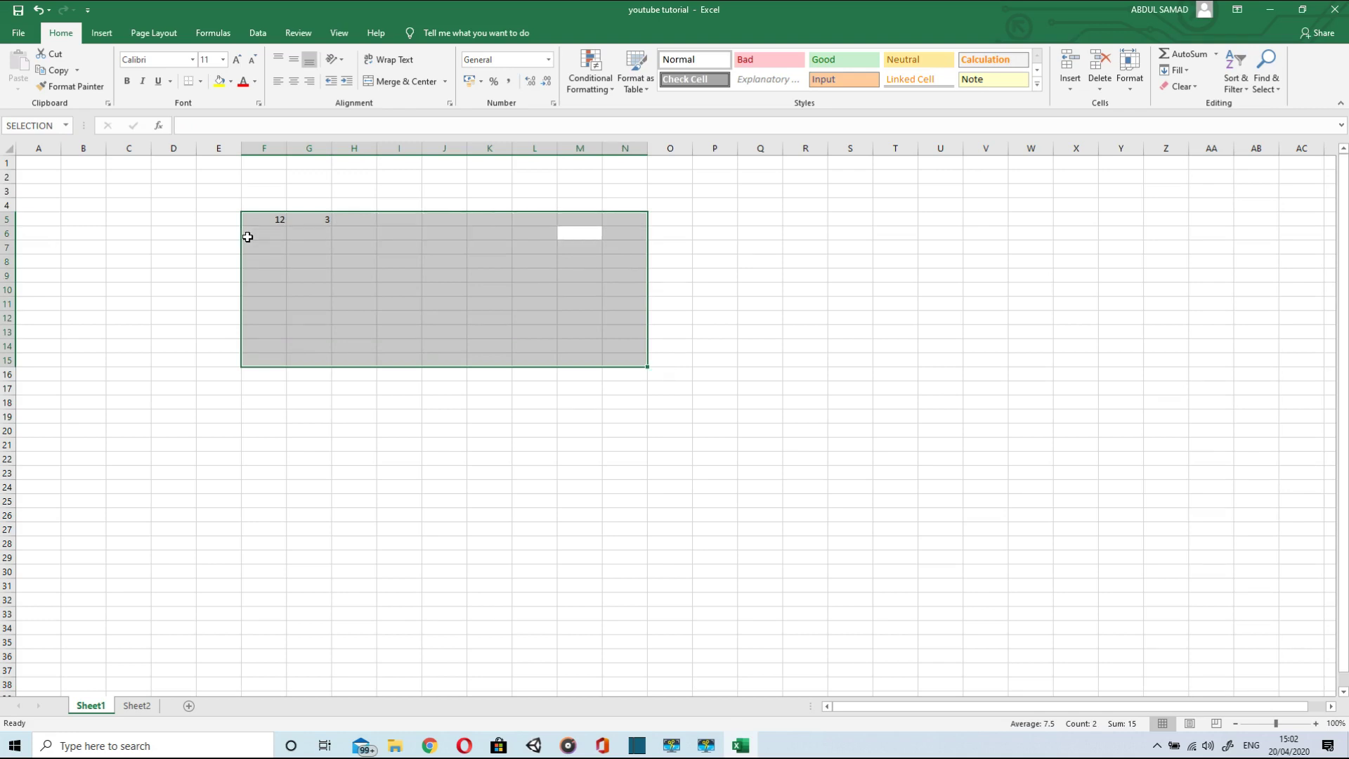
key("Tab")
key("Tab")
key("Tab")
key("Tab")
key("Tab")
key("Tab")
key("Tab")
key("Tab")
key("Tab")
key("Tab")
key("Tab")
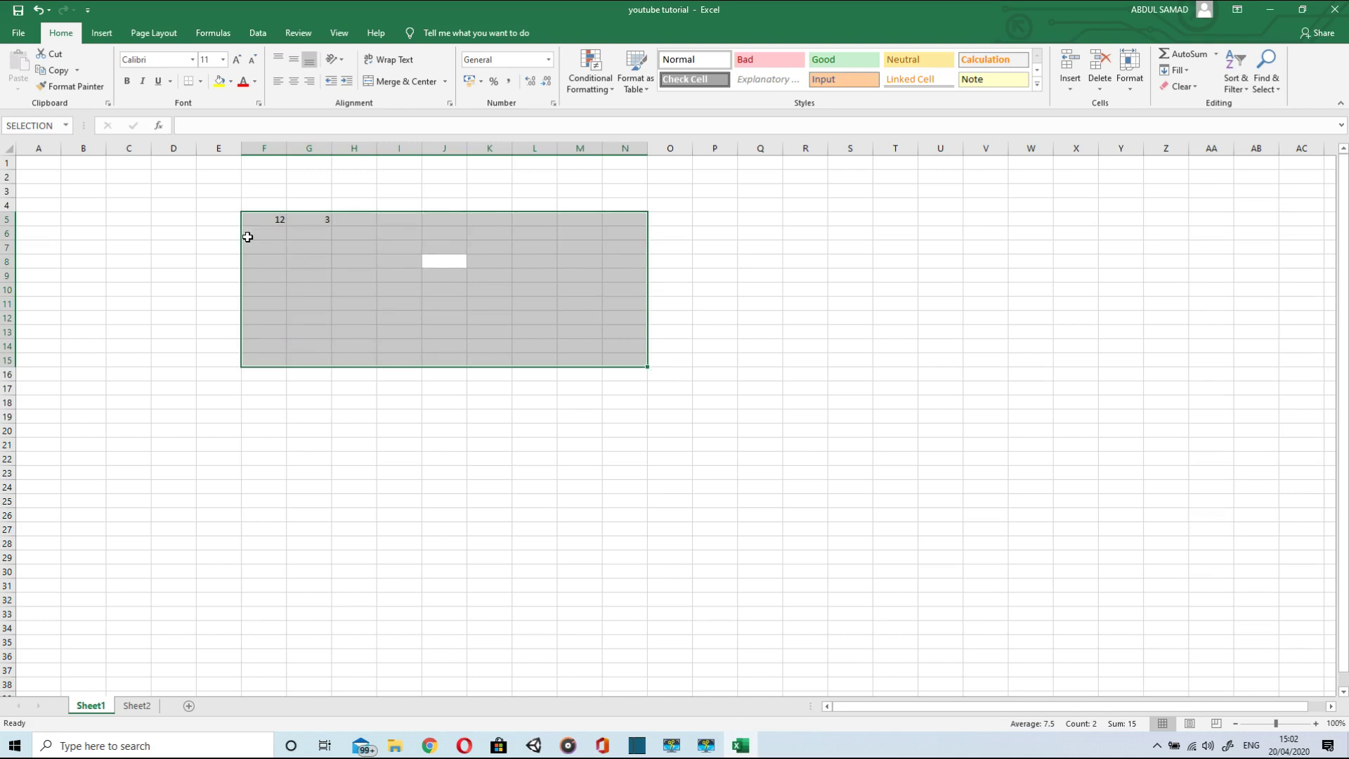
key("Return")
key("Return")
key("Return")
key("Return")
key("Return")
key("Return")
key("Return")
key("Return")
key("Return")
key("Return")
key("Return")
key("Return")
key("Return")
key("Return")
key("Return")
key("Return")
key("Return")
key("Return")
key("Return")
key("Return")
key("Return")
key("Return")
key("Return")
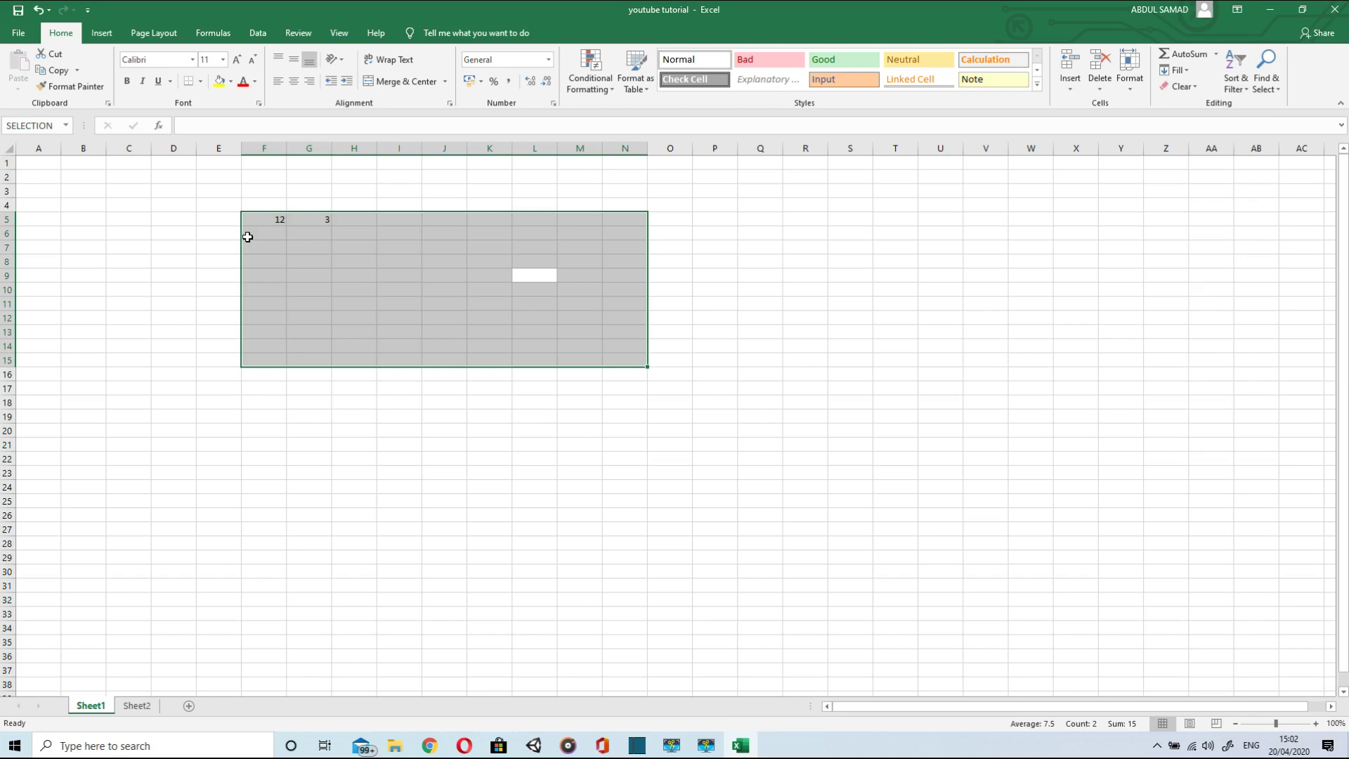
key("Right")
key("Left")
key("Left")
key("Left")
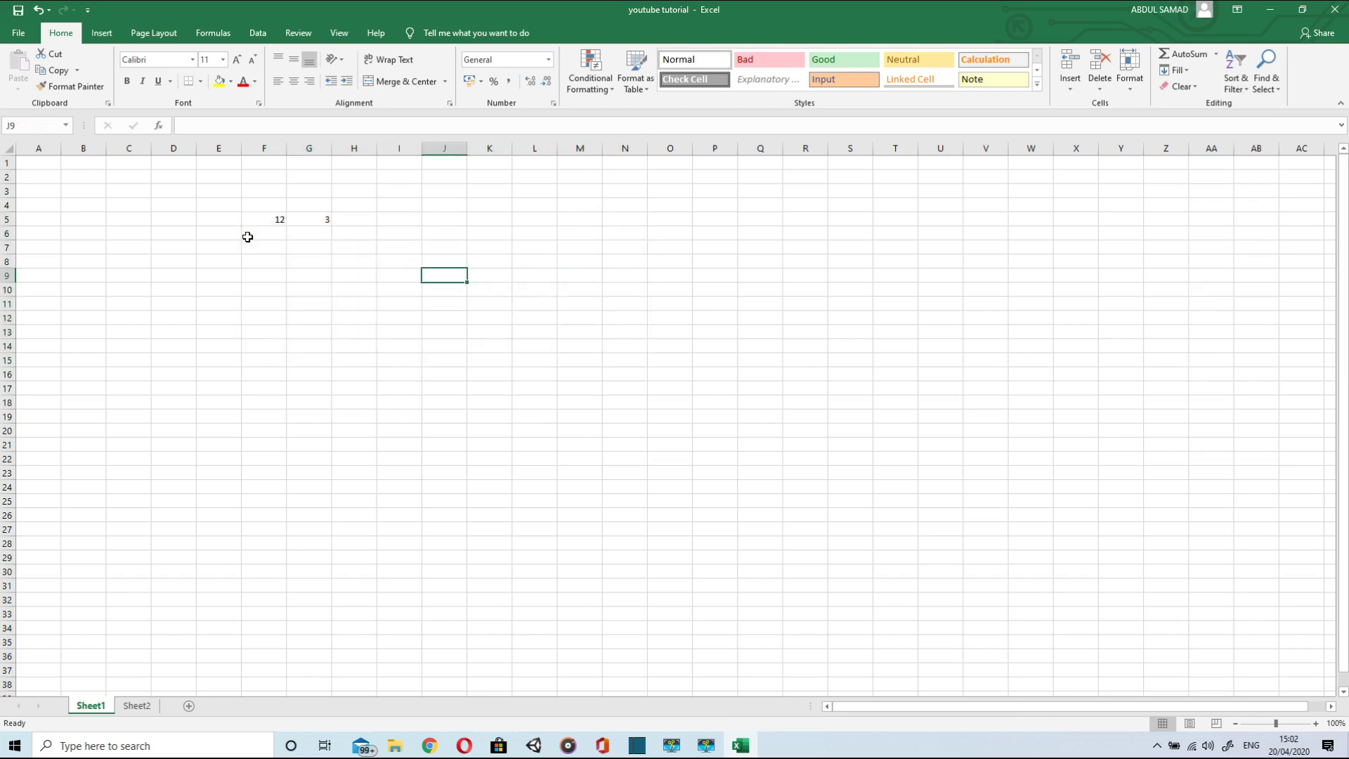
left_click_drag(325, 345, 328, 180)
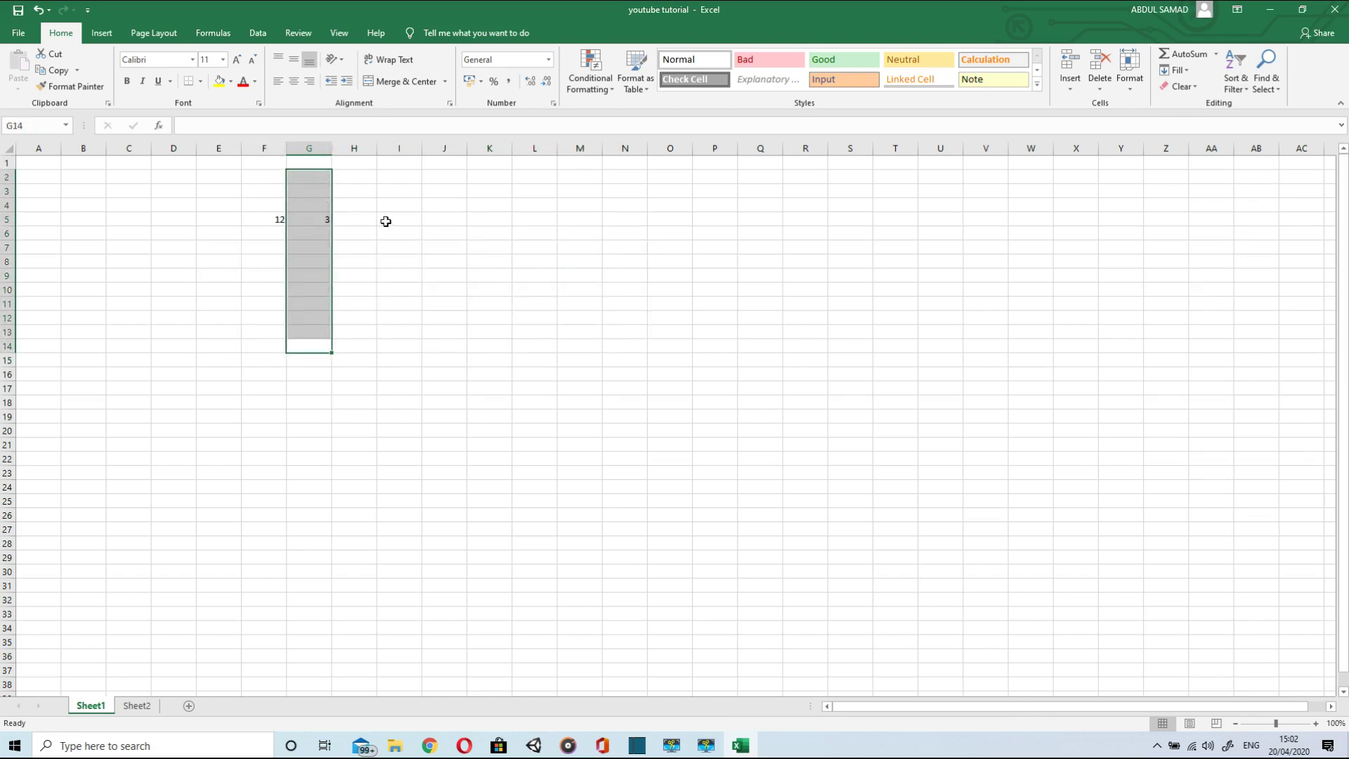
left_click_drag(425, 259, 238, 208)
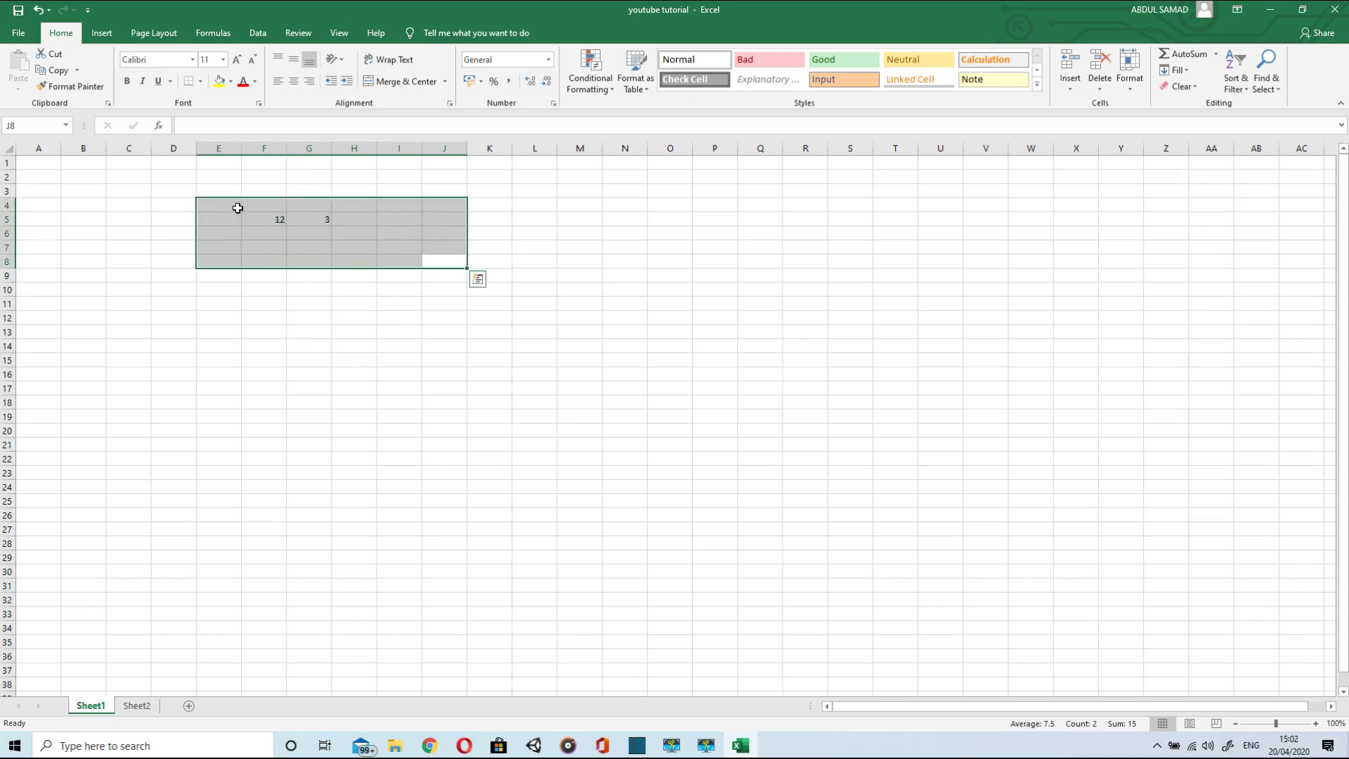
- Drag column D's right edge wider and pull row 1's bottom border well down
left_click(187, 347)
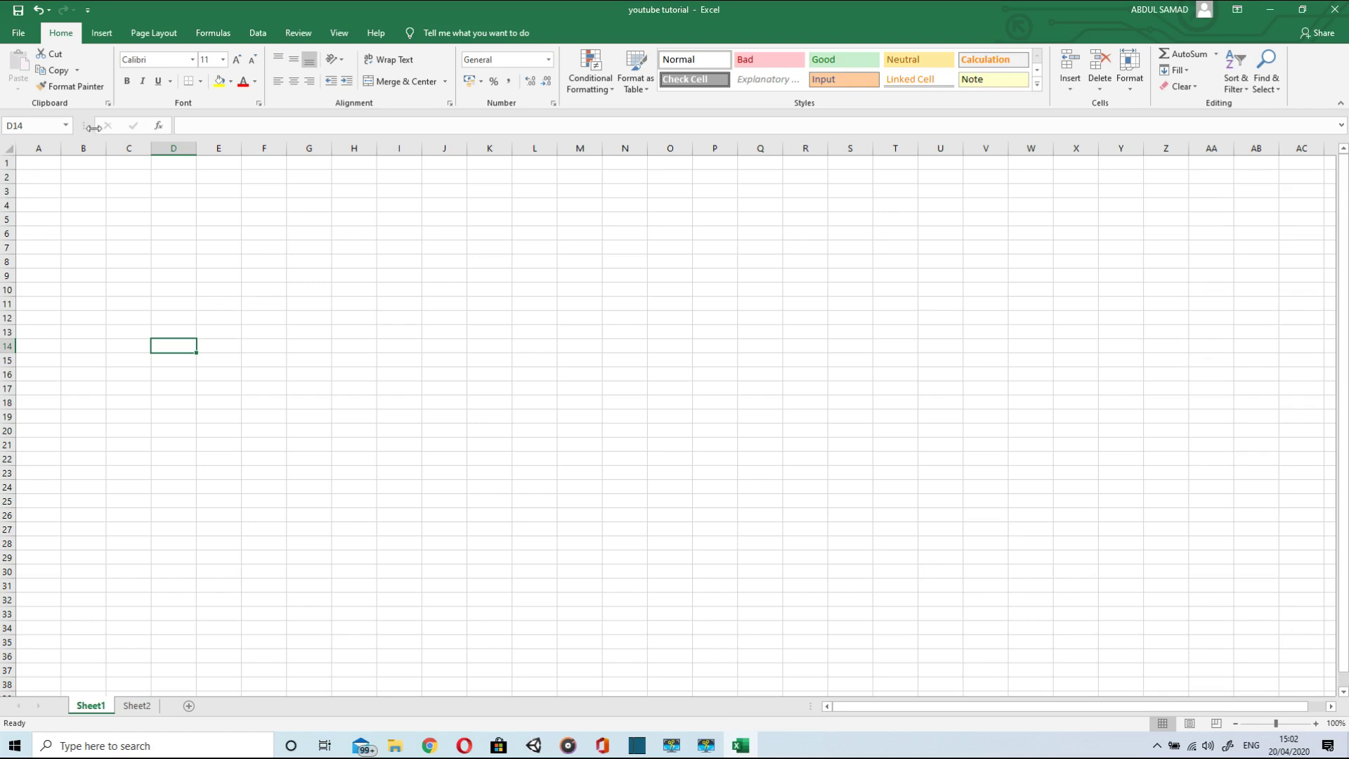
mouse_move(104, 146)
left_mouse_down()
mouse_move(185, 146)
mouse_move(106, 145)
left_mouse_up()
mouse_move(9, 170)
left_mouse_down()
mouse_move(8, 226)
mouse_move(6, 170)
left_mouse_up()
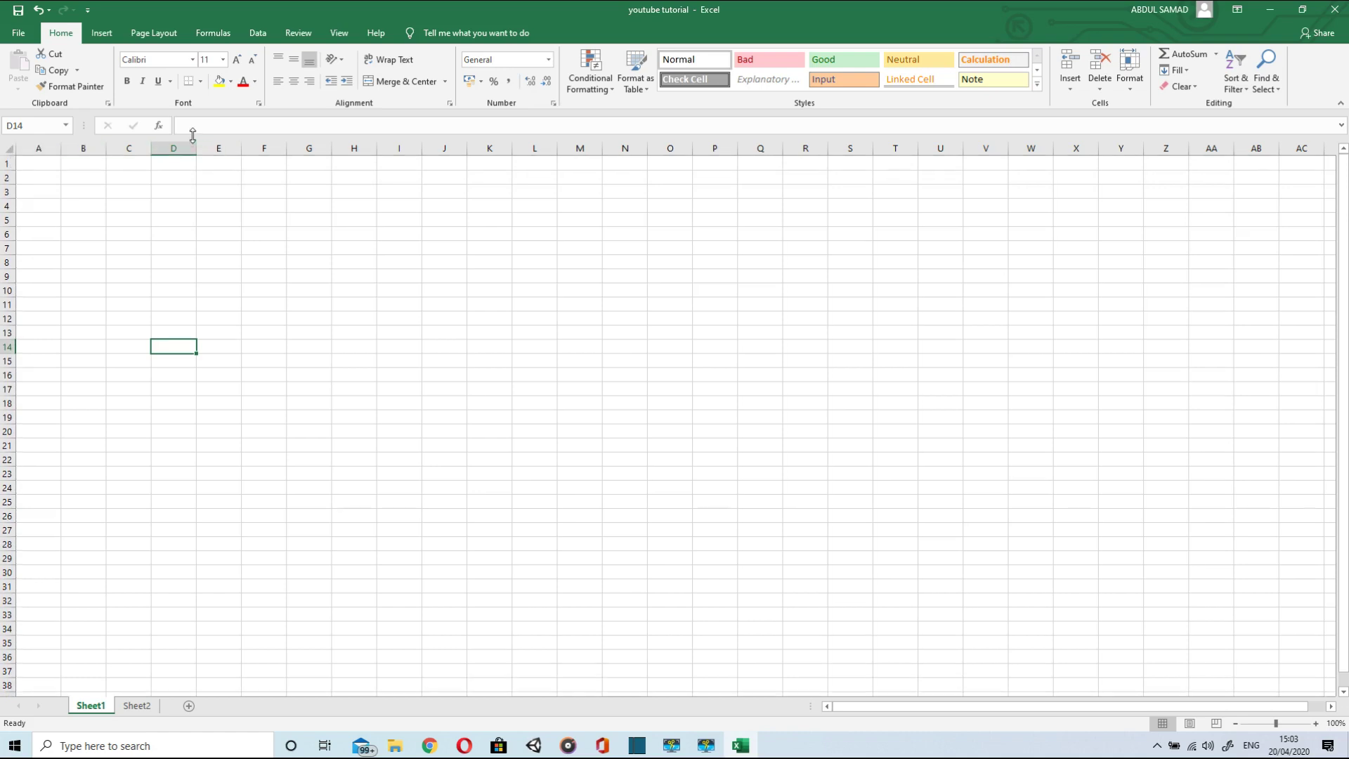
left_click_drag(193, 143, 293, 142)
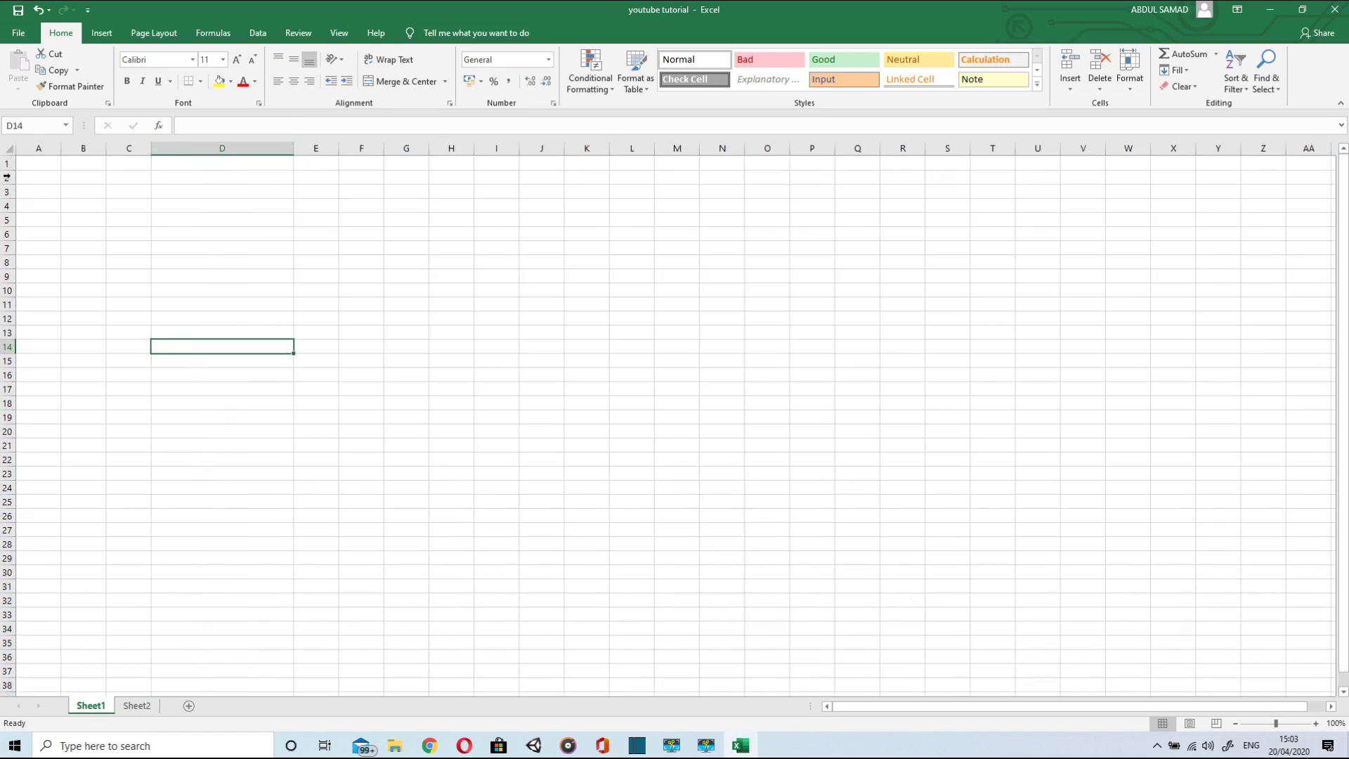
left_click_drag(6, 169, 8, 223)
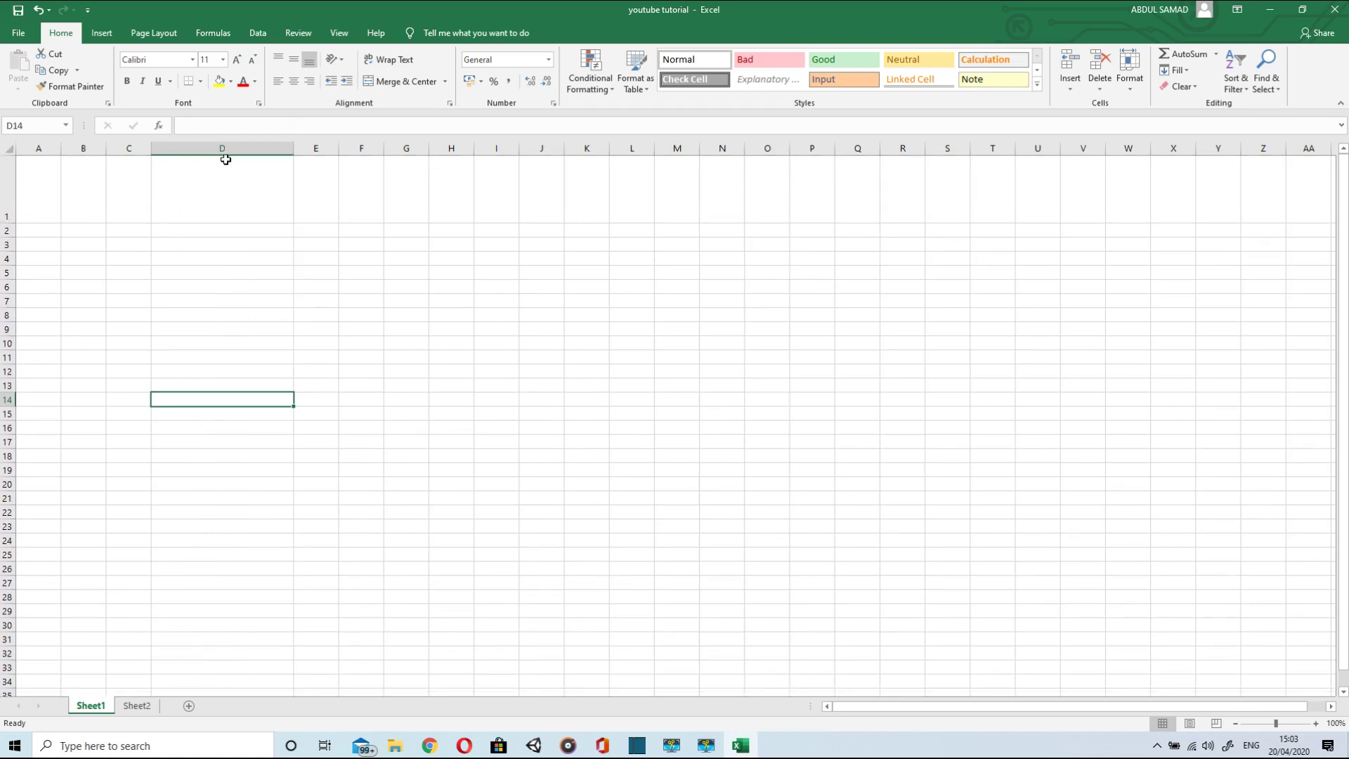
- Enter the heading 'Name' in cell D1
left_click(213, 181)
type("name")
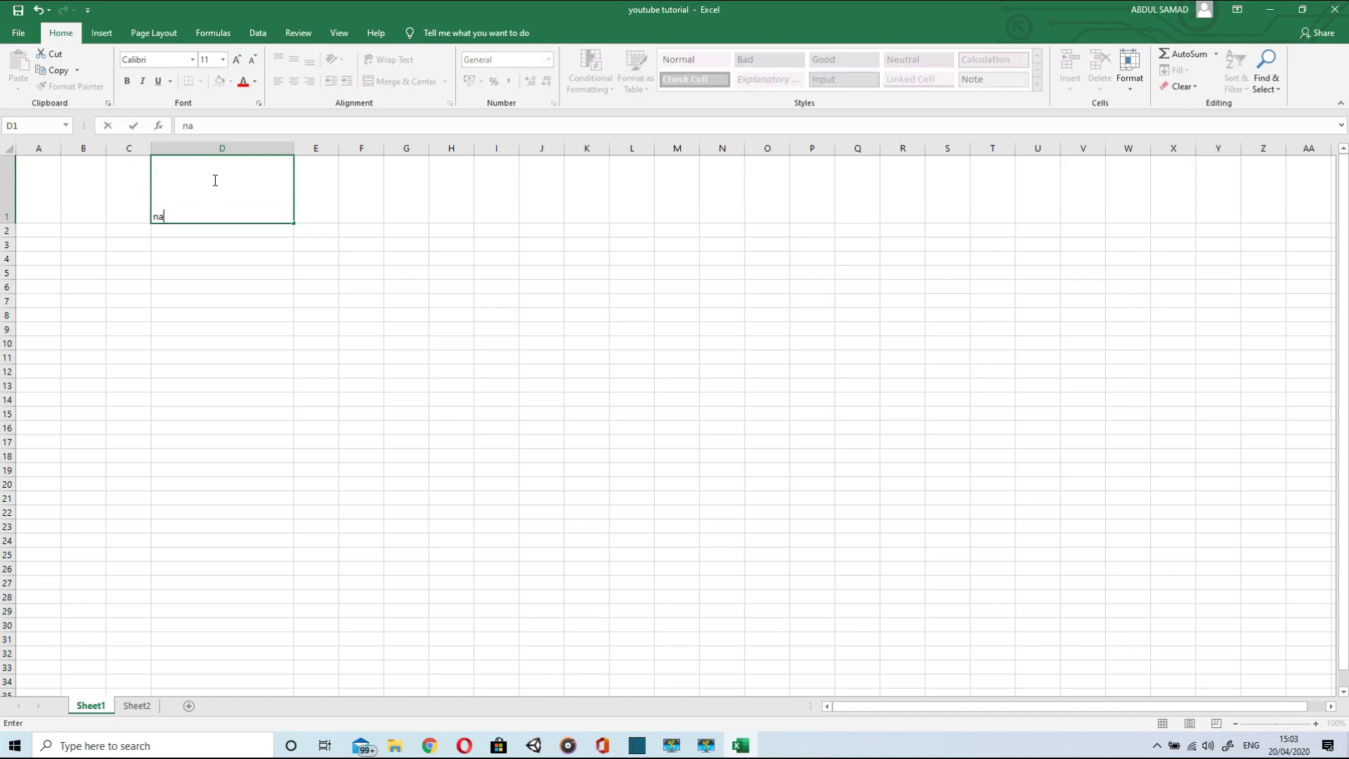
key("BackSpace")
key("BackSpace")
key("BackSpace")
type("Name")
key("Return")
left_click(181, 211)
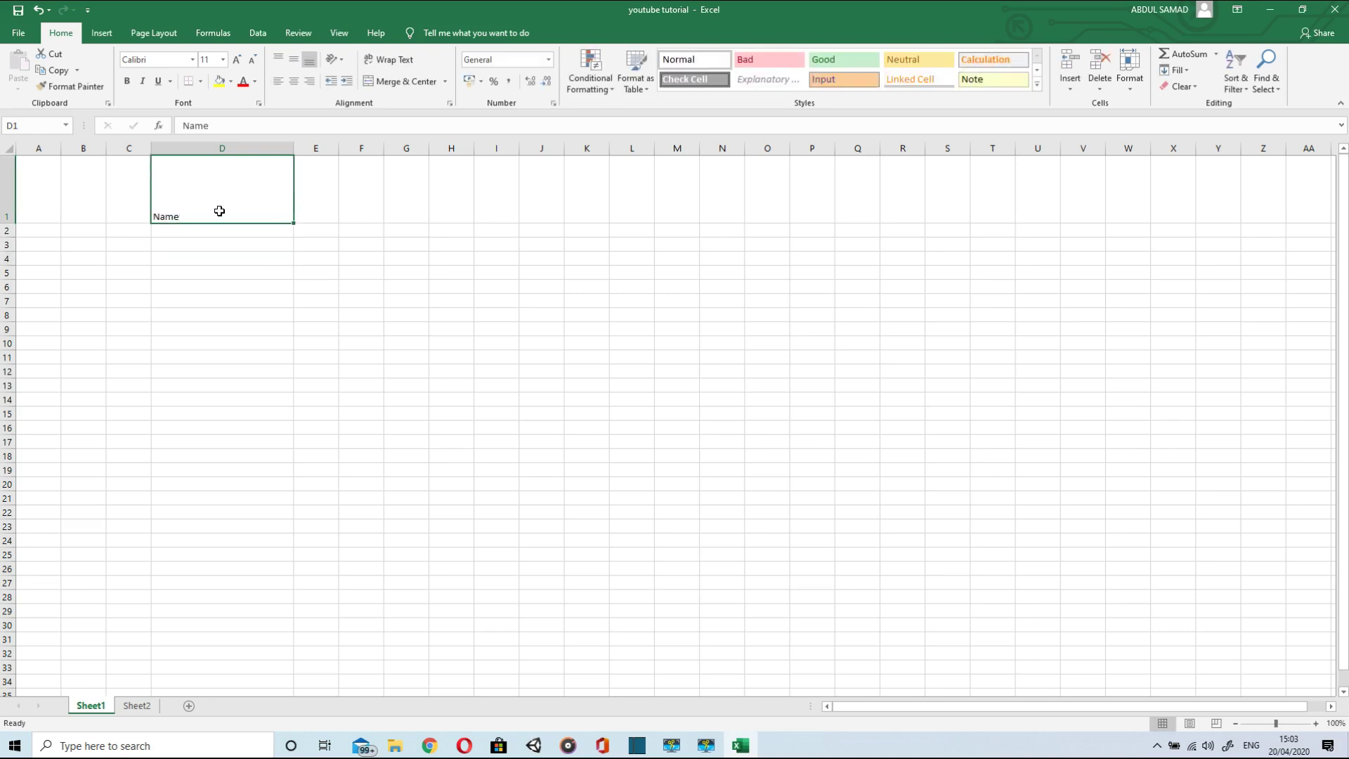
- Try a yellow fill on D1, remove it with No Fill, and apply Thick Outside Borders
left_click(255, 81)
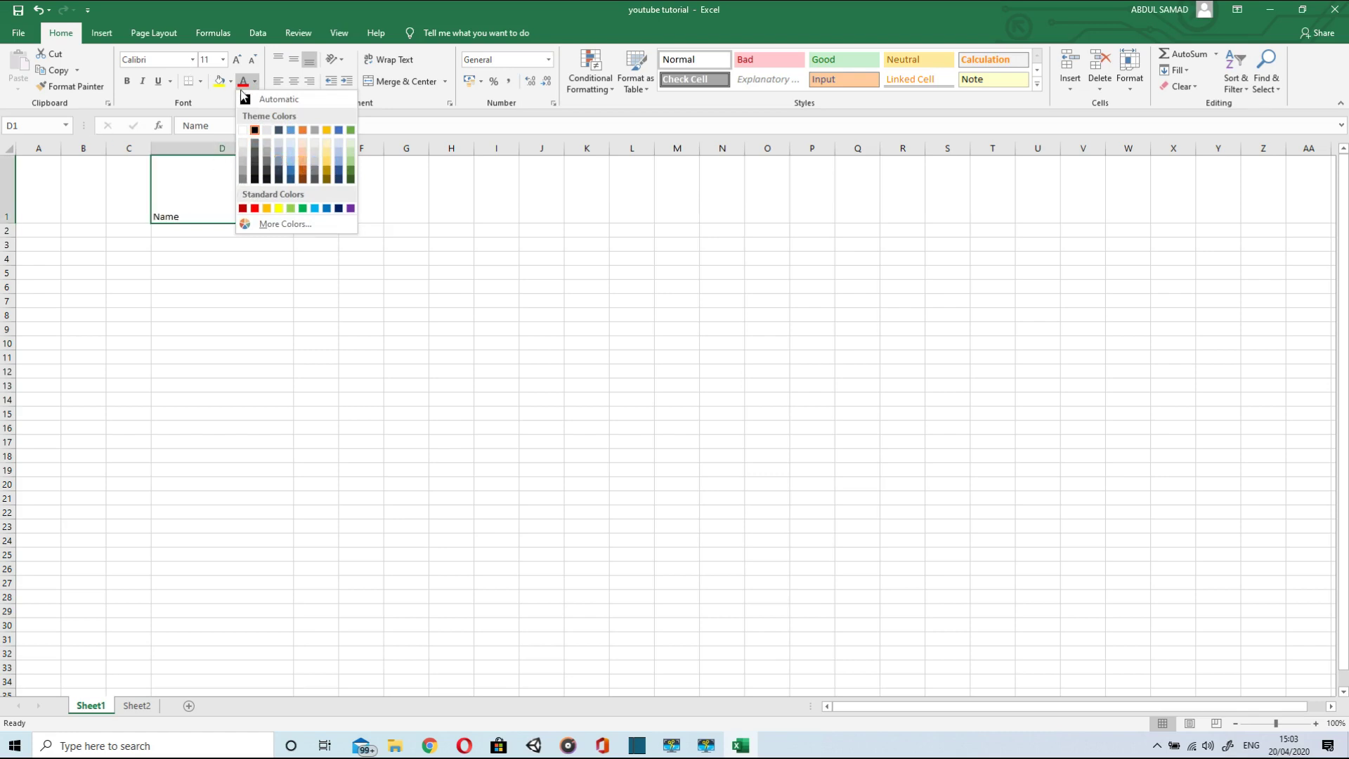
left_click(221, 82)
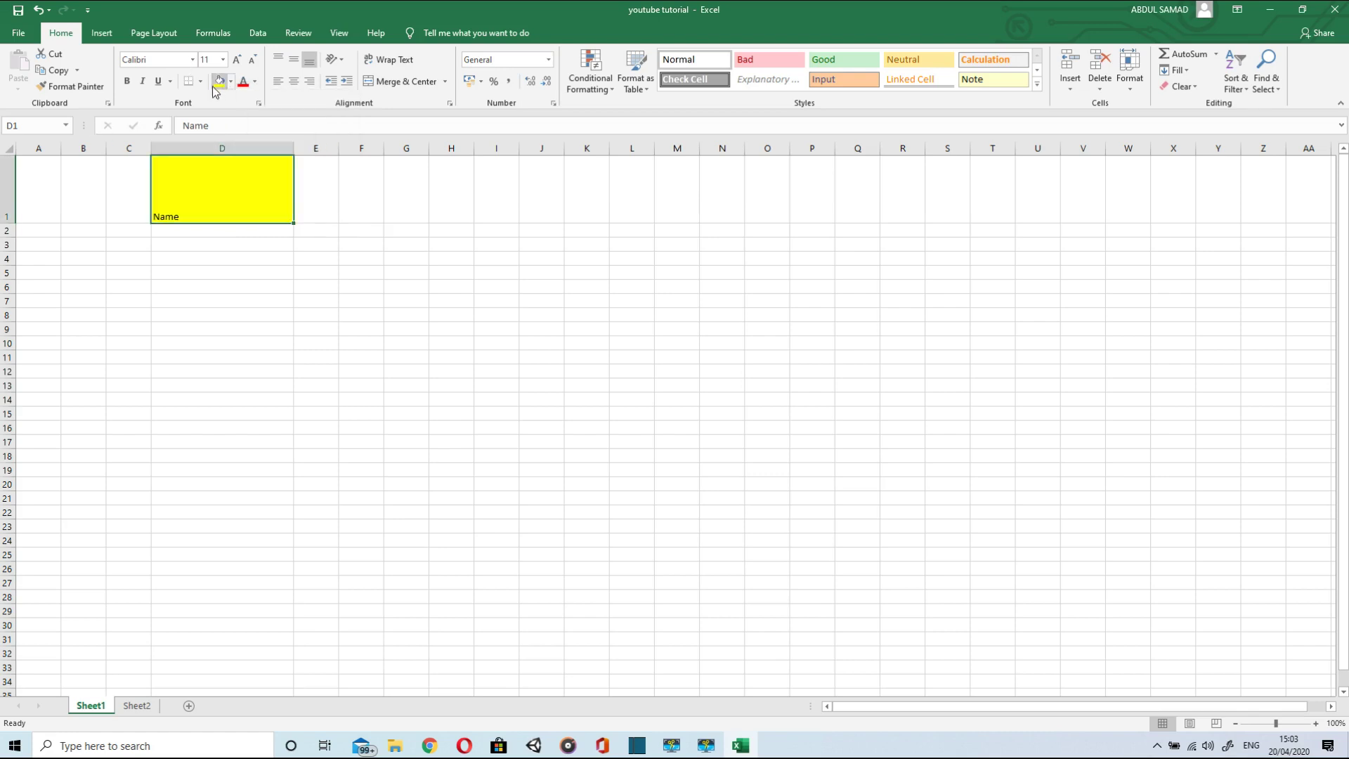
left_click(230, 82)
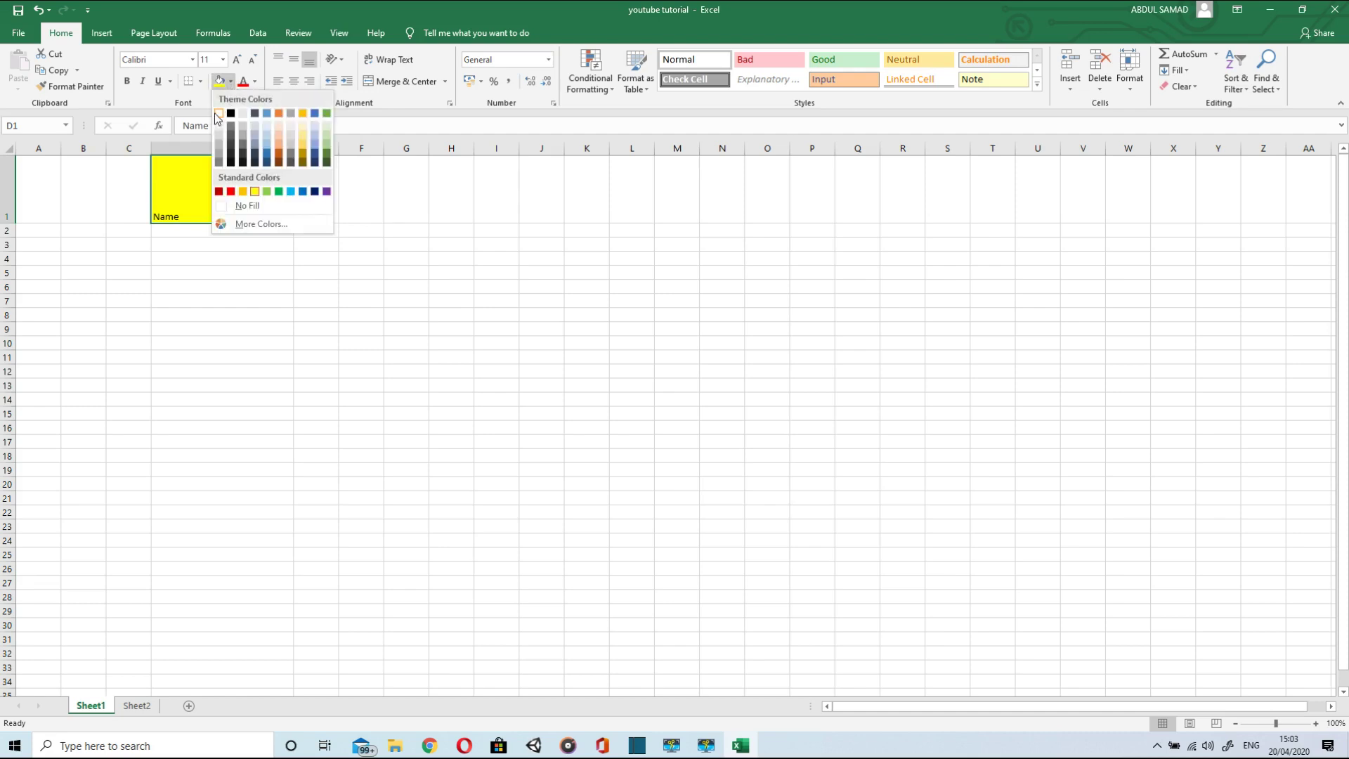
left_click(220, 113)
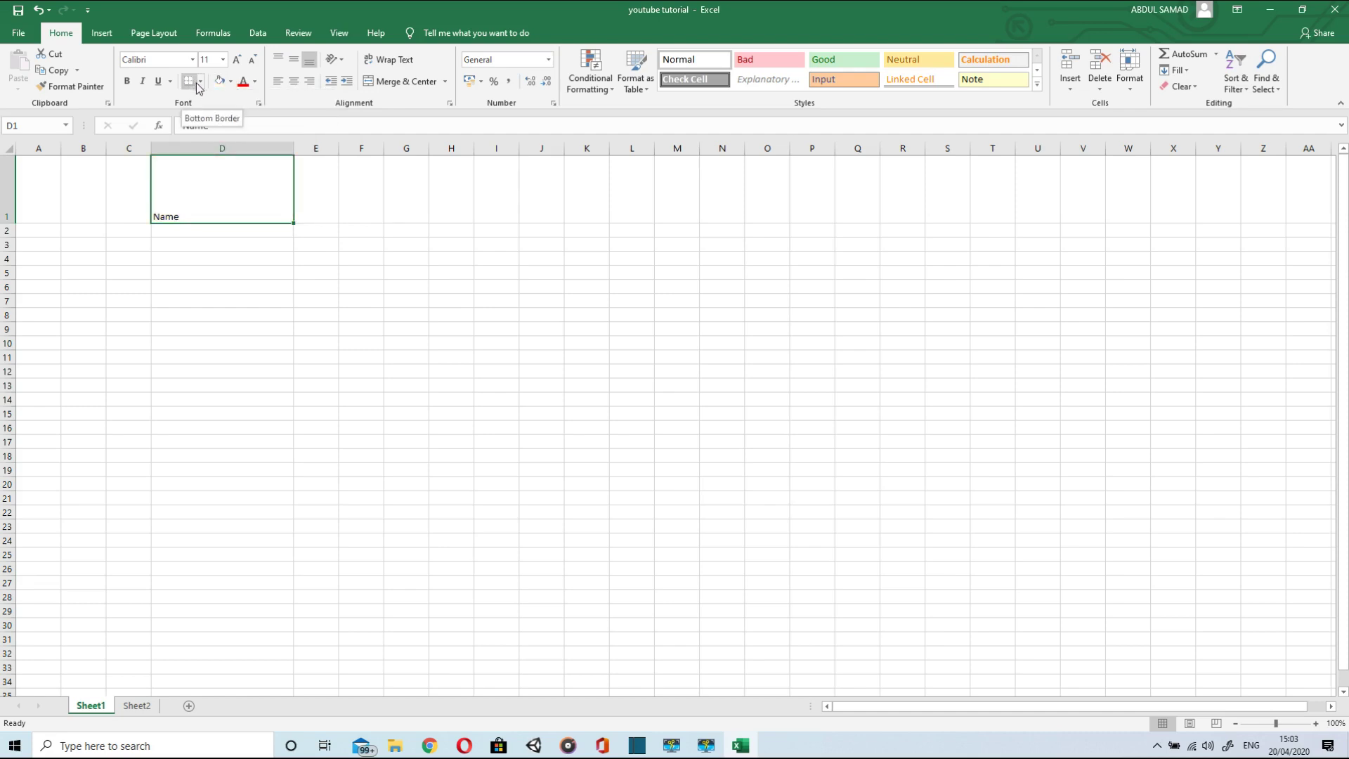
left_click(200, 84)
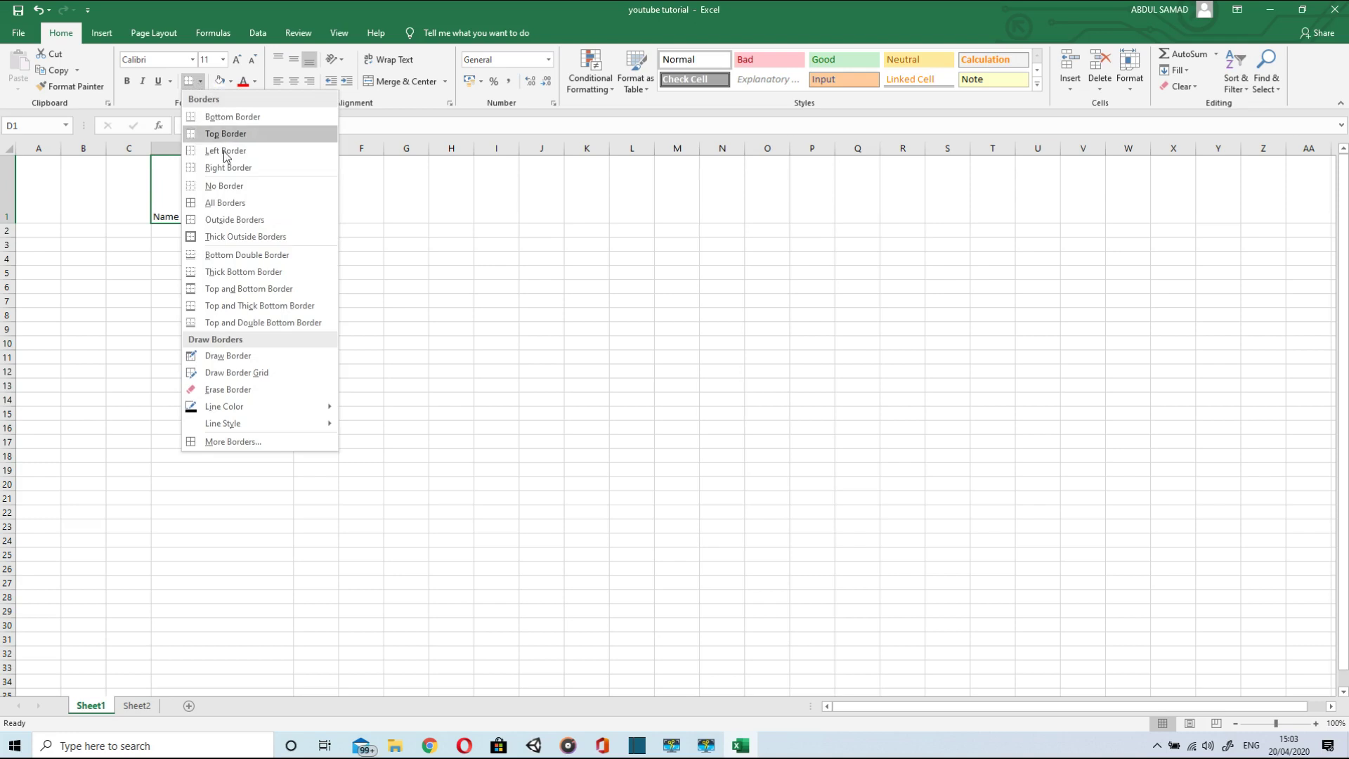
left_click(229, 237)
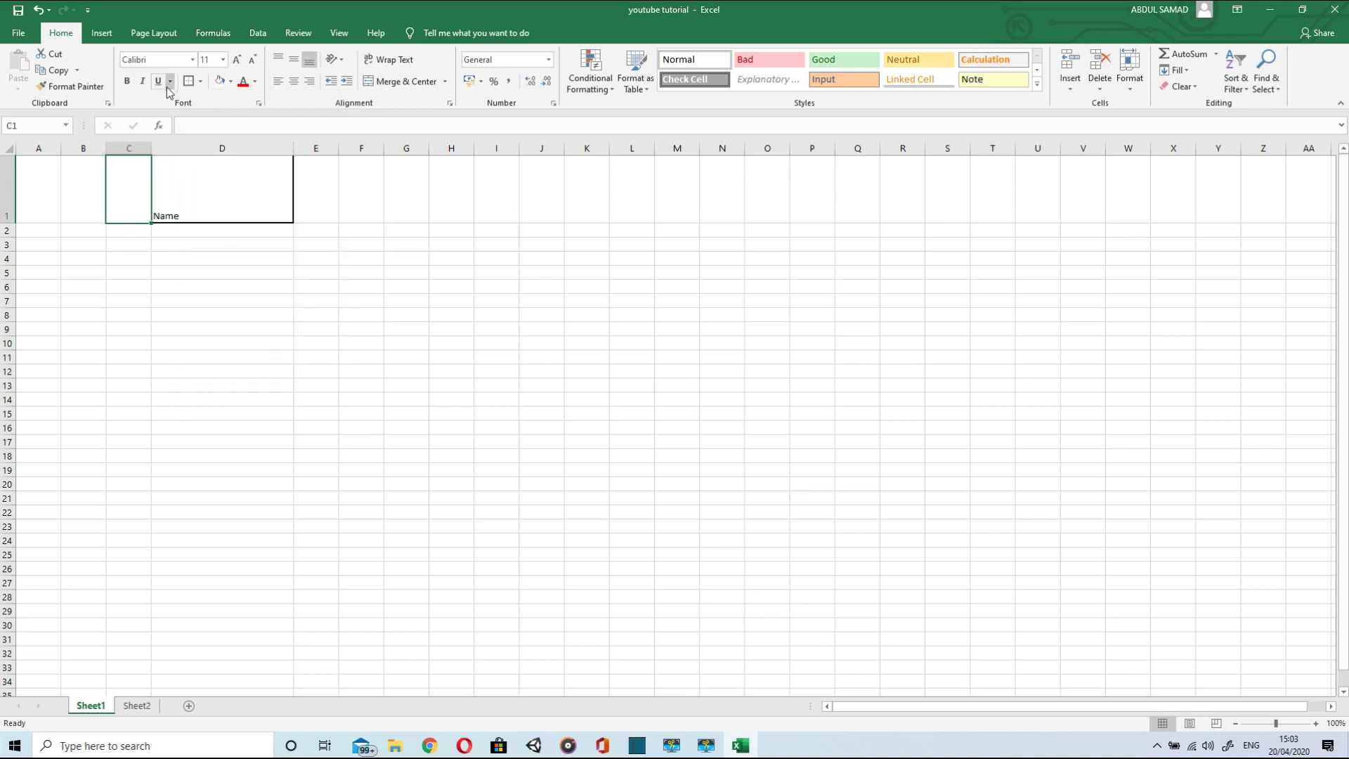
- Toggle underline, italic and bold on the Name heading, leaving all three off
left_click(210, 195)
left_click(158, 81)
left_click(158, 81)
left_click(142, 82)
left_click(141, 82)
left_click(127, 81)
left_click(127, 81)
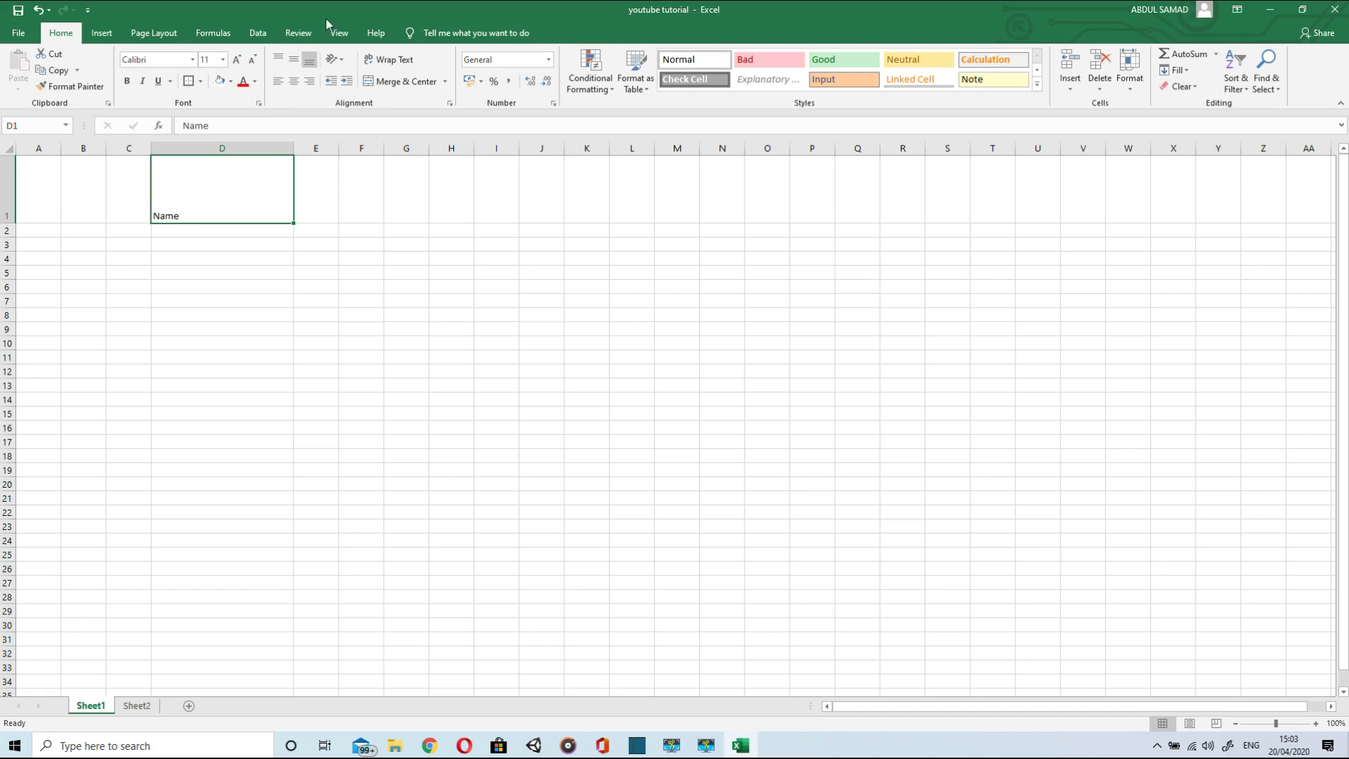
- Try top, middle and bottom alignment, then centre Name horizontally and vertically
left_click(279, 57)
left_click(294, 60)
left_click(313, 64)
left_click(294, 83)
left_click(294, 59)
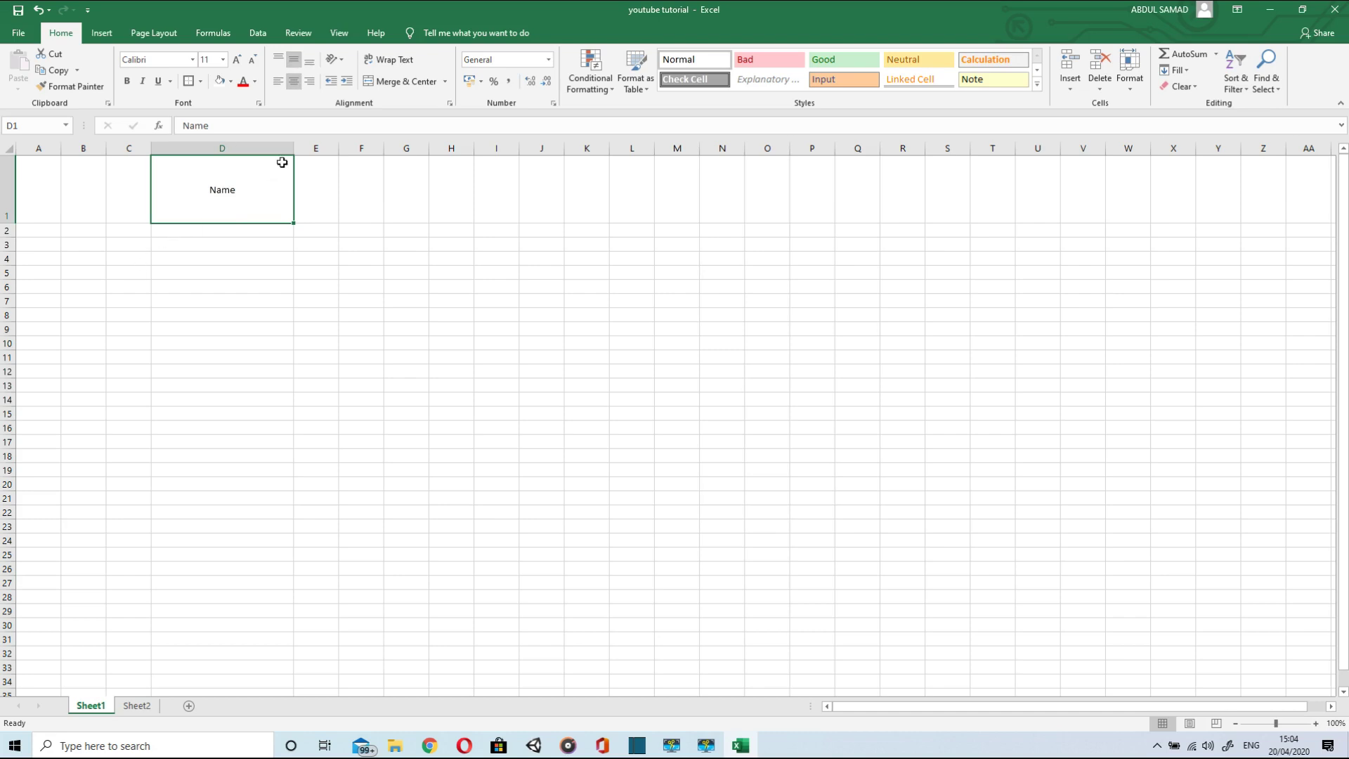
- Try counterclockwise, clockwise and vertical text orientation, then undo back to horizontal
left_click(341, 60)
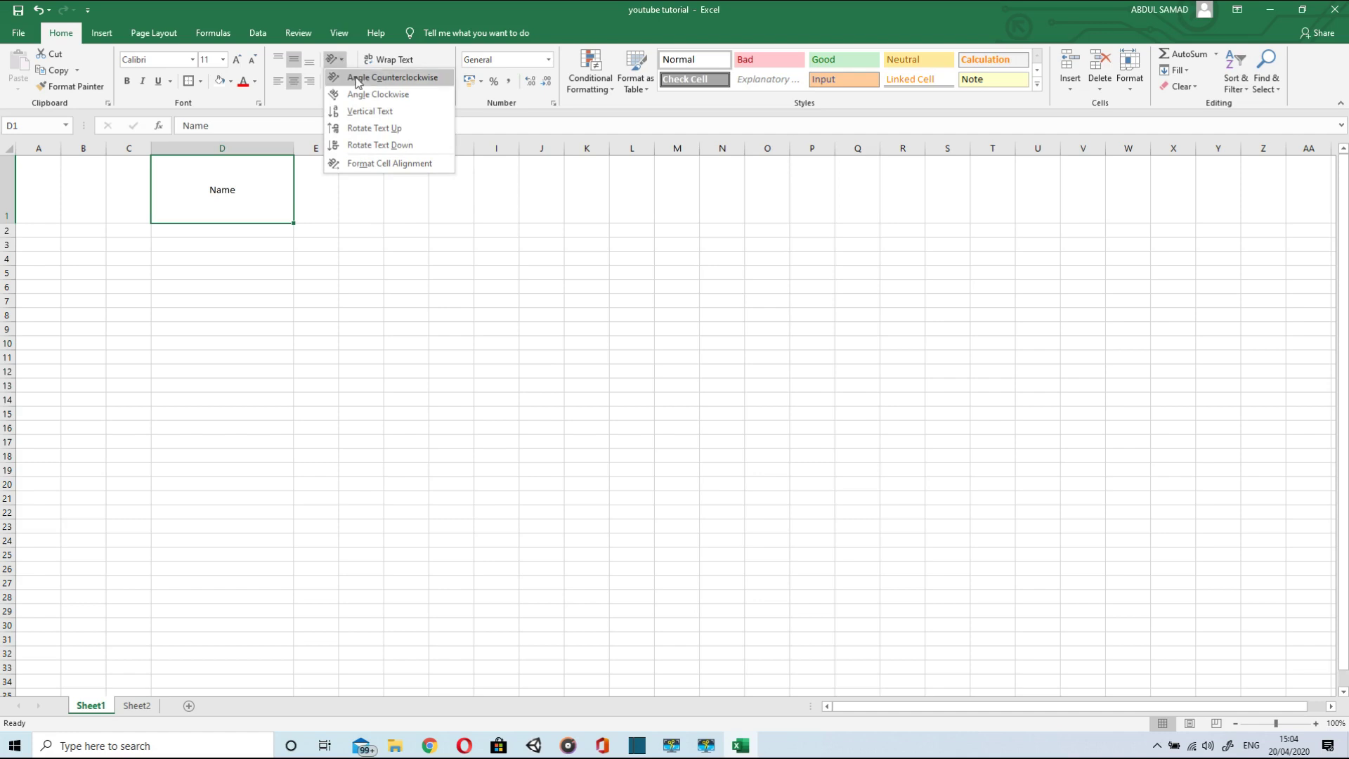
left_click(357, 78)
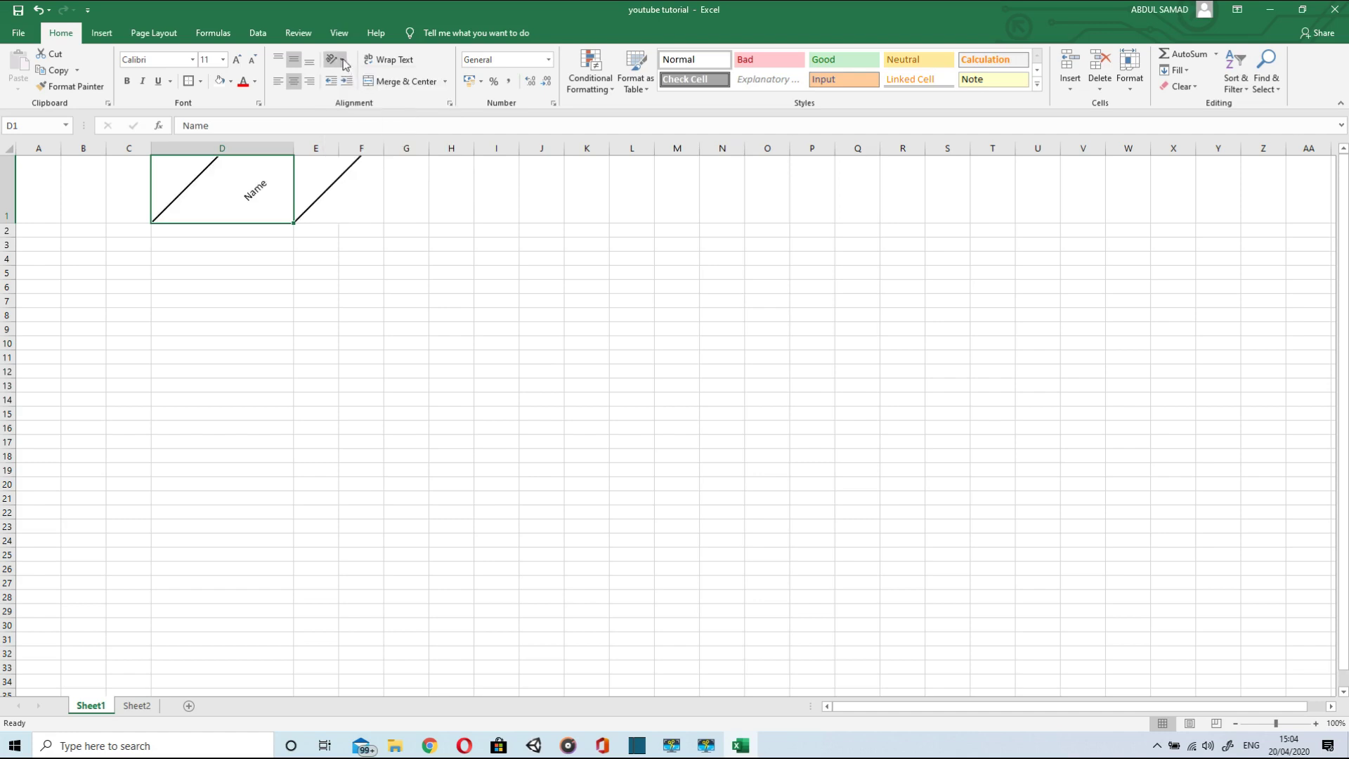
left_click(335, 59)
left_click(355, 92)
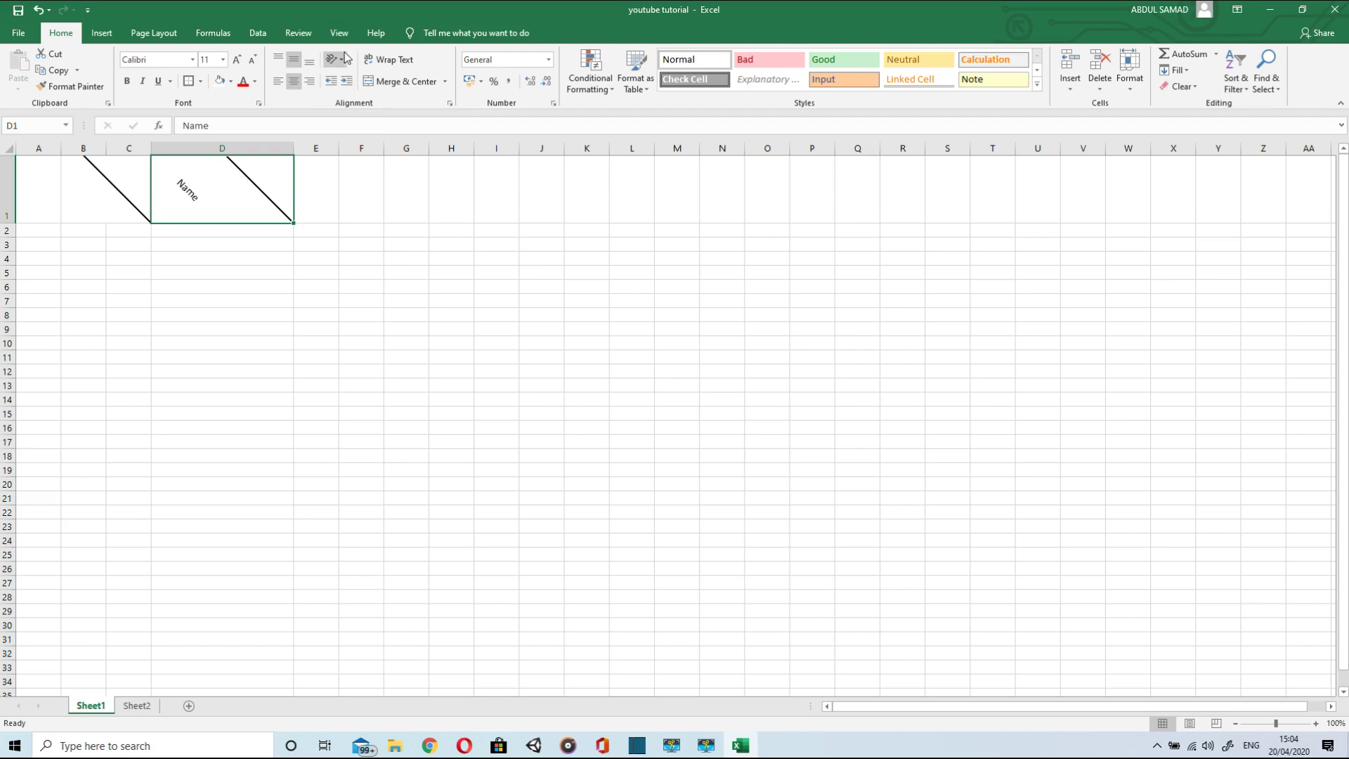
left_click(346, 58)
left_click(353, 106)
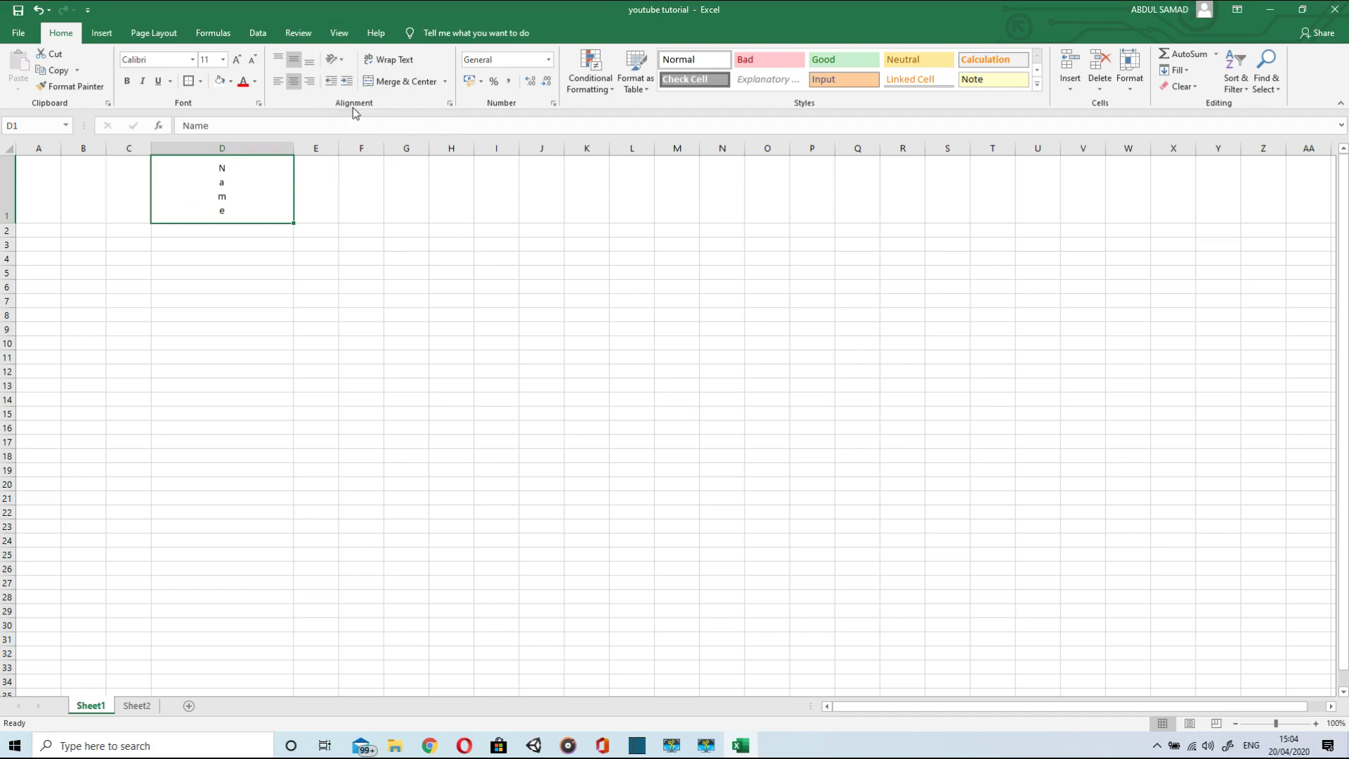
key("ctrl+z")
key("shift+Right")
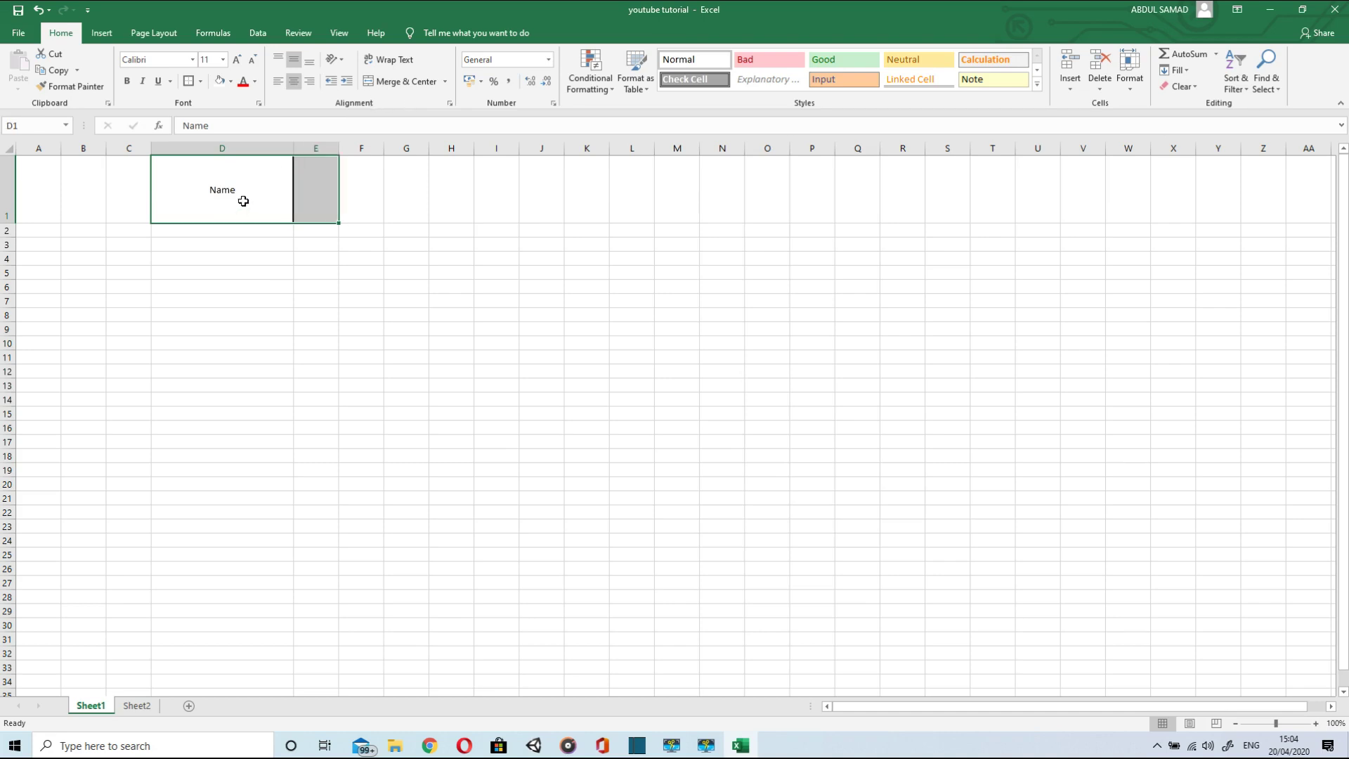
left_click(407, 84)
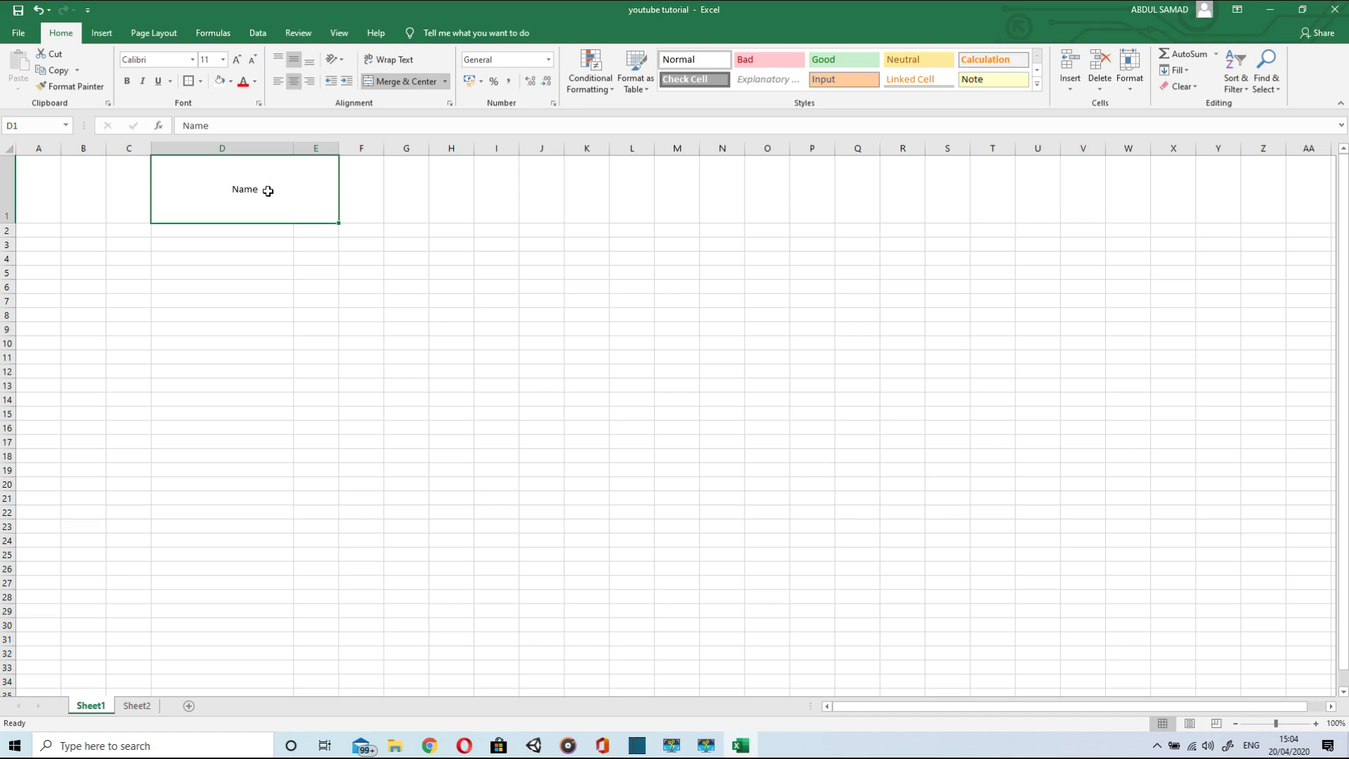
key("ctrl+z")
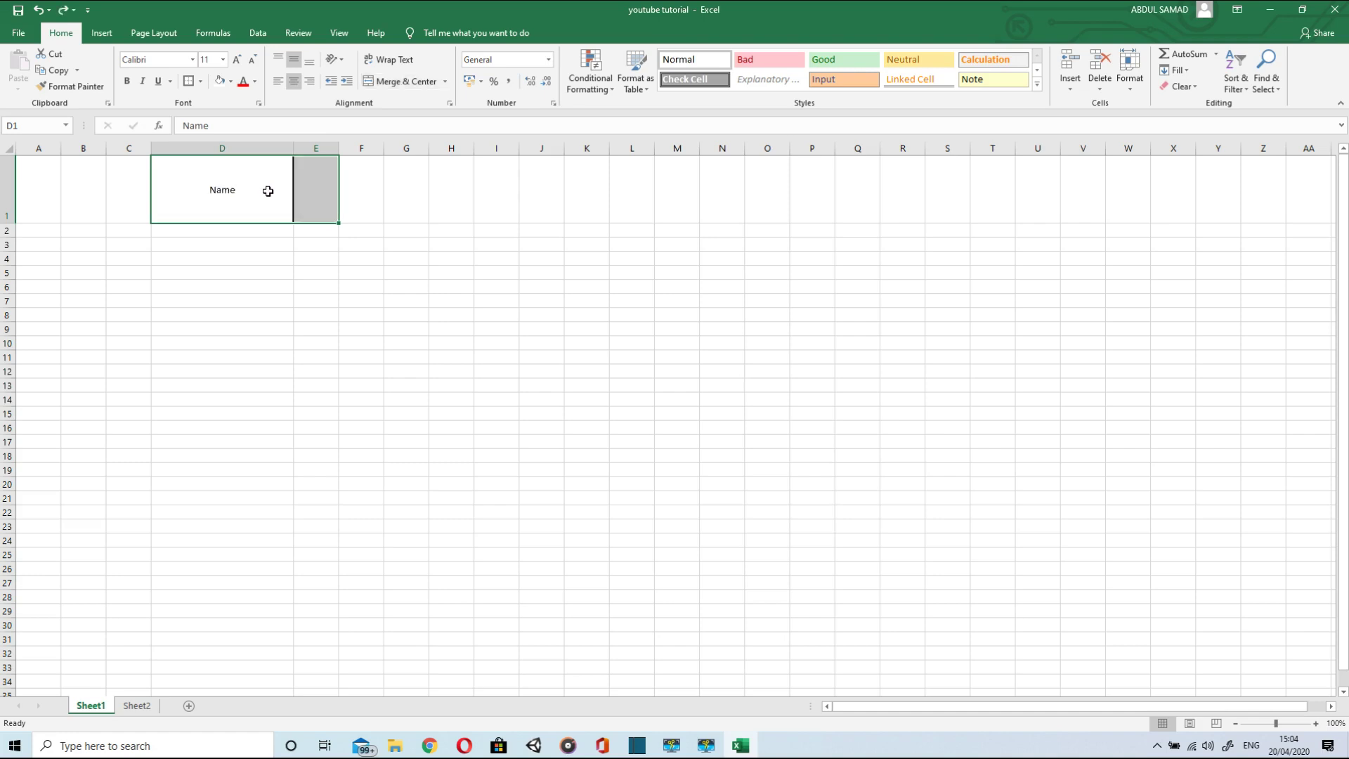
left_click(223, 232)
left_click(233, 197)
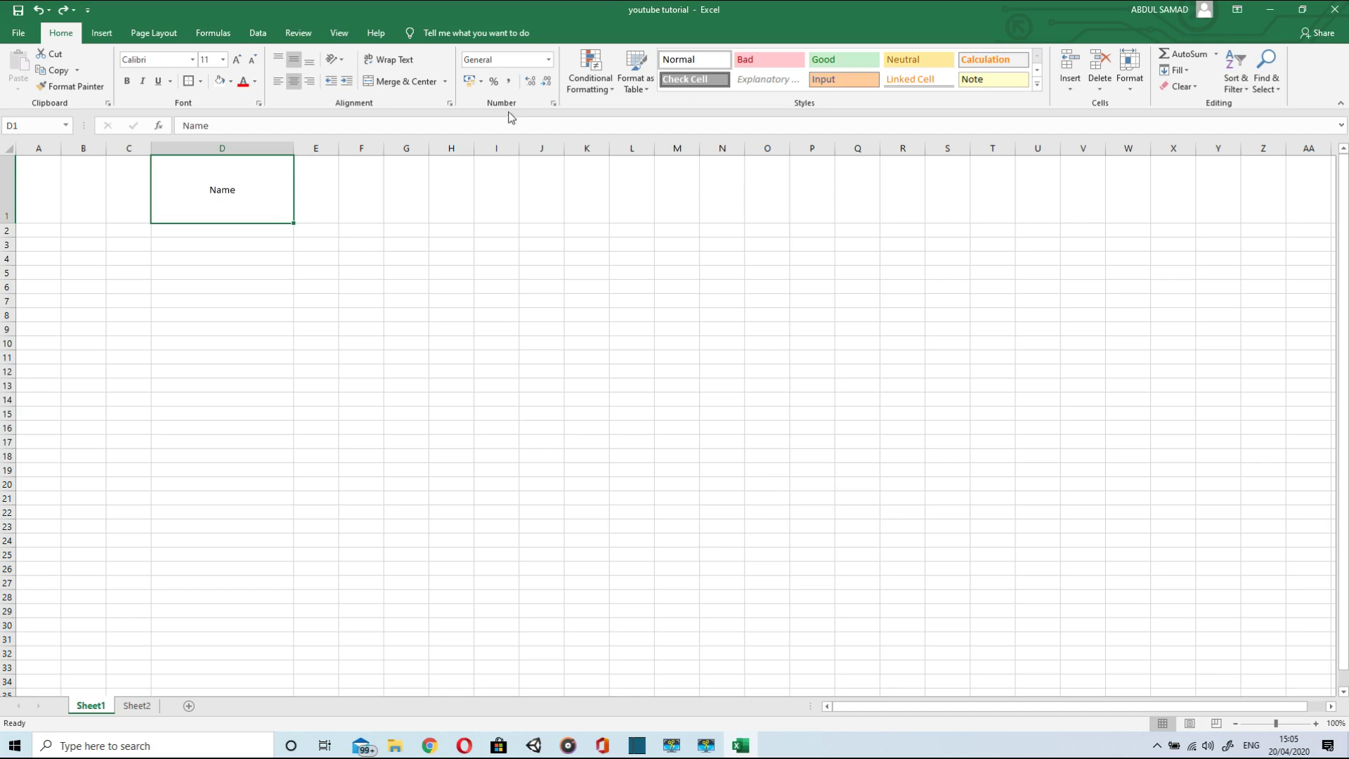
- Replace the D1 heading text with 'Money'
left_click(224, 231)
left_click(323, 207)
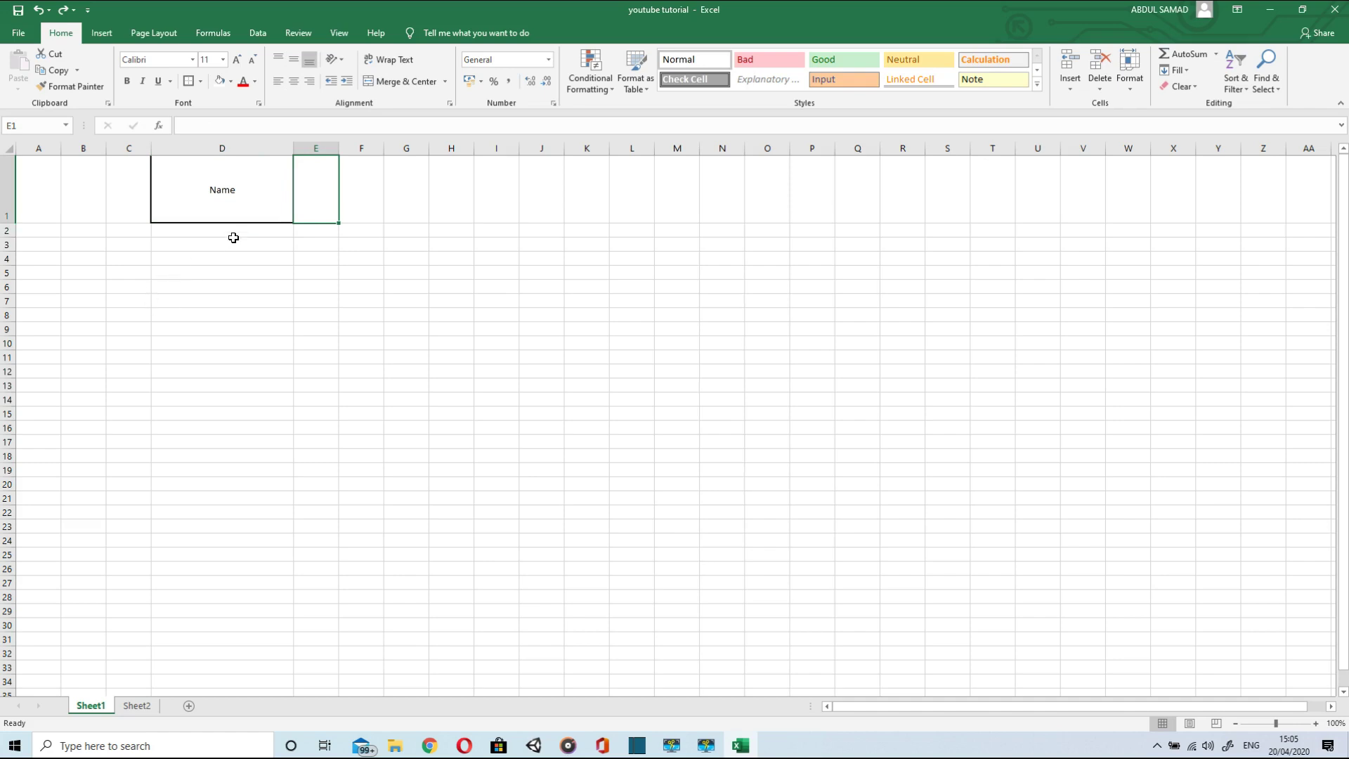
double_click(237, 203)
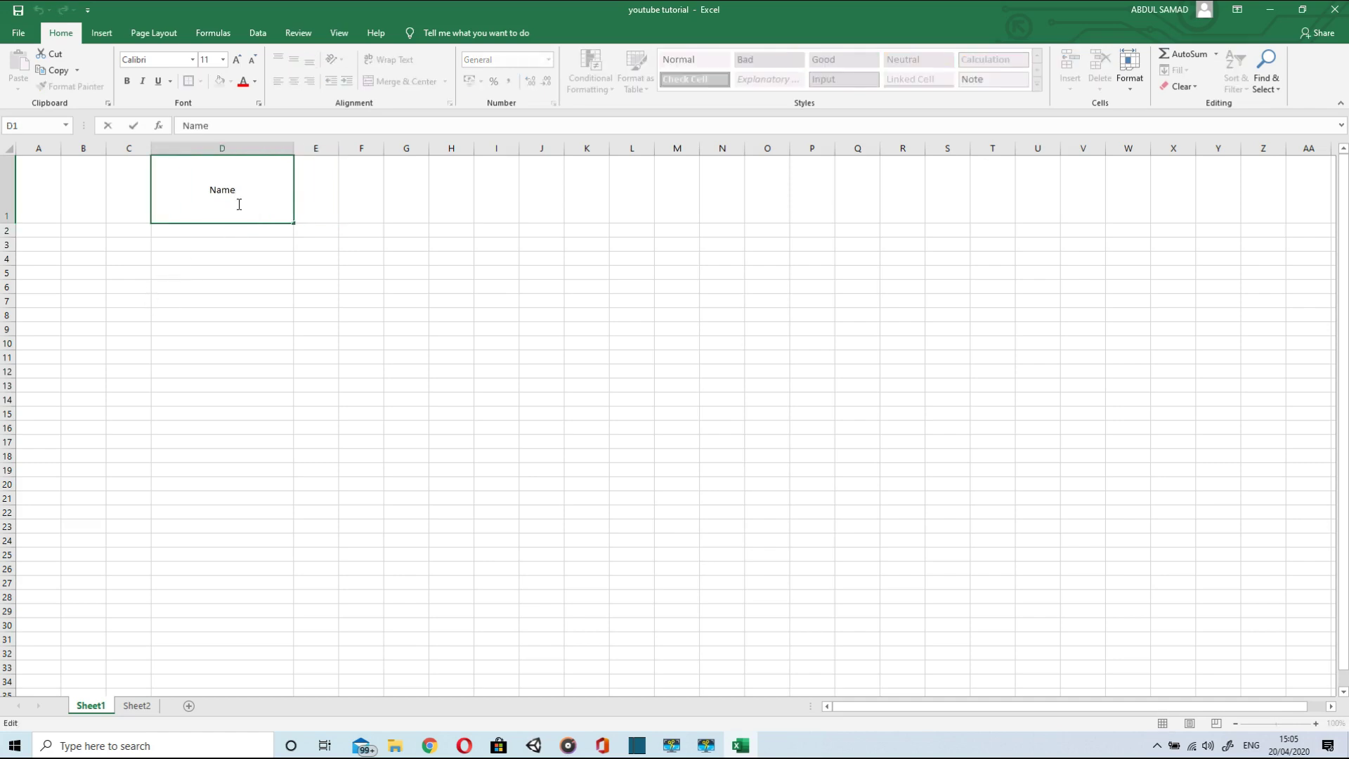
key("BackSpace")
key("BackSpace")
key("BackSpace")
key("BackSpace")
type("Money")
key("Return")
- Enter 50, 75, 80 and 90 beneath the heading and select D2:D5
type("50")
key("Return")
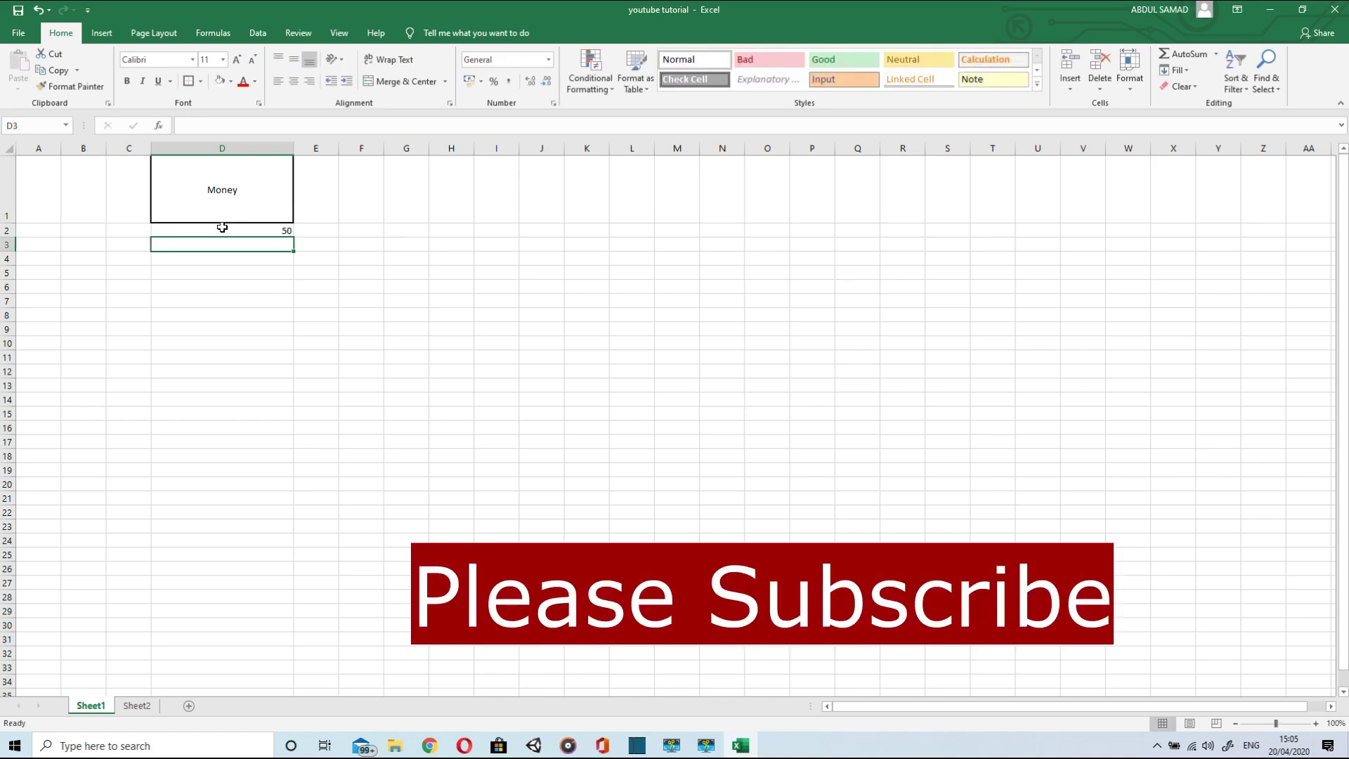
type("7")
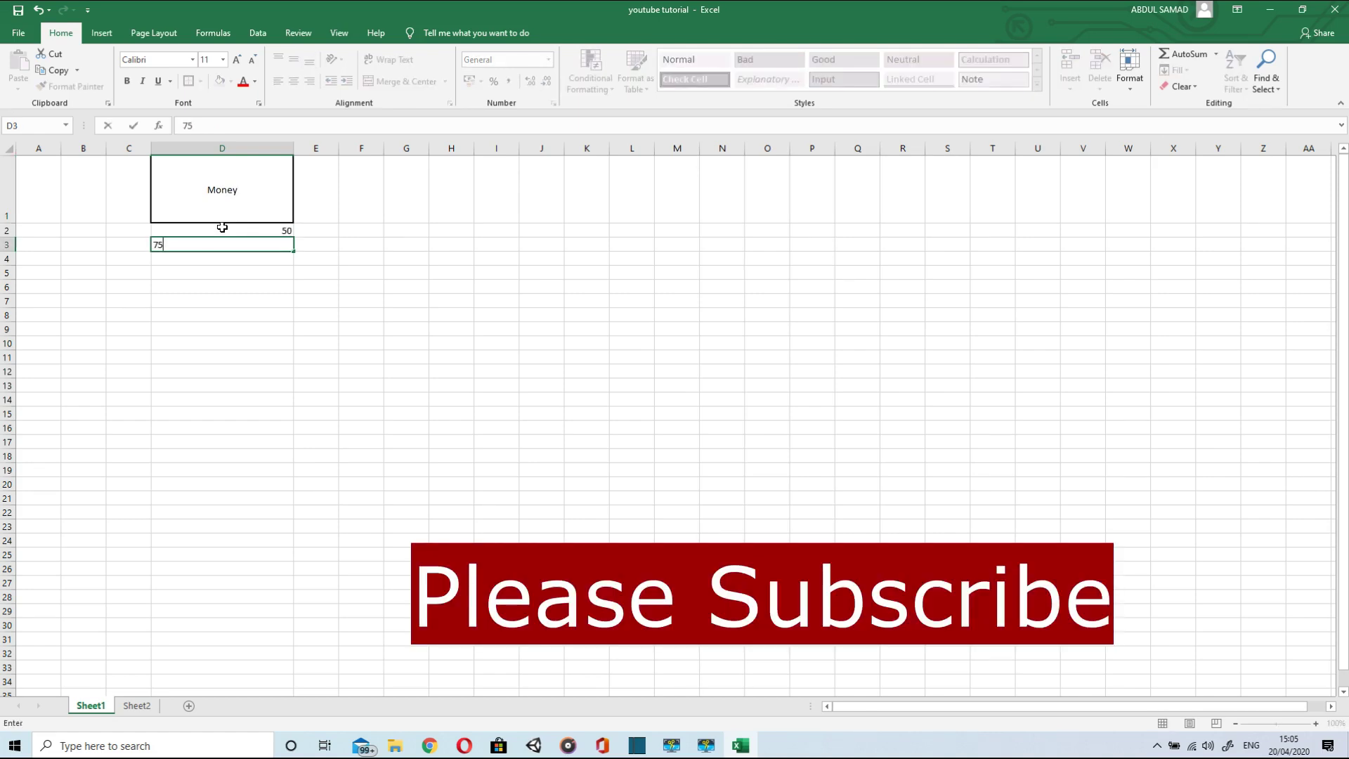
type("5")
key("Return")
type("80")
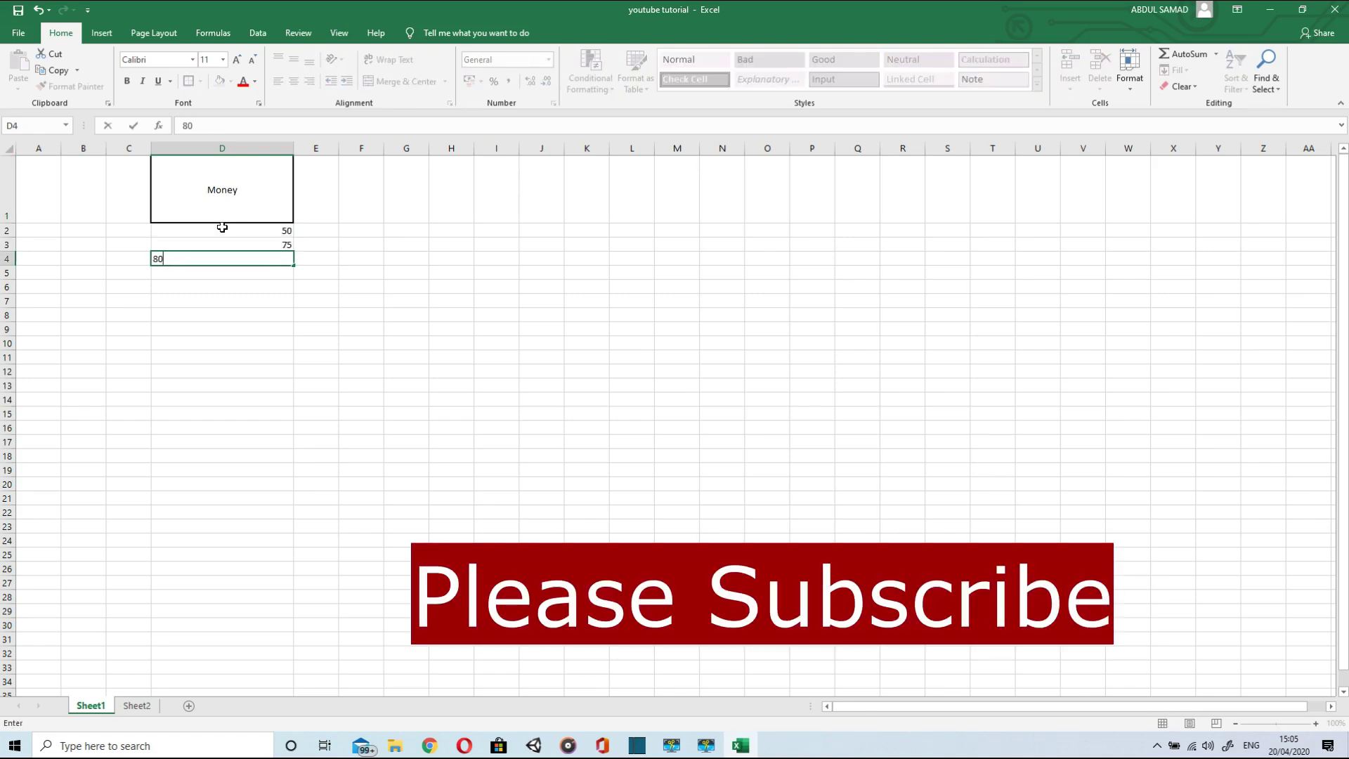
key("Return")
type("9")
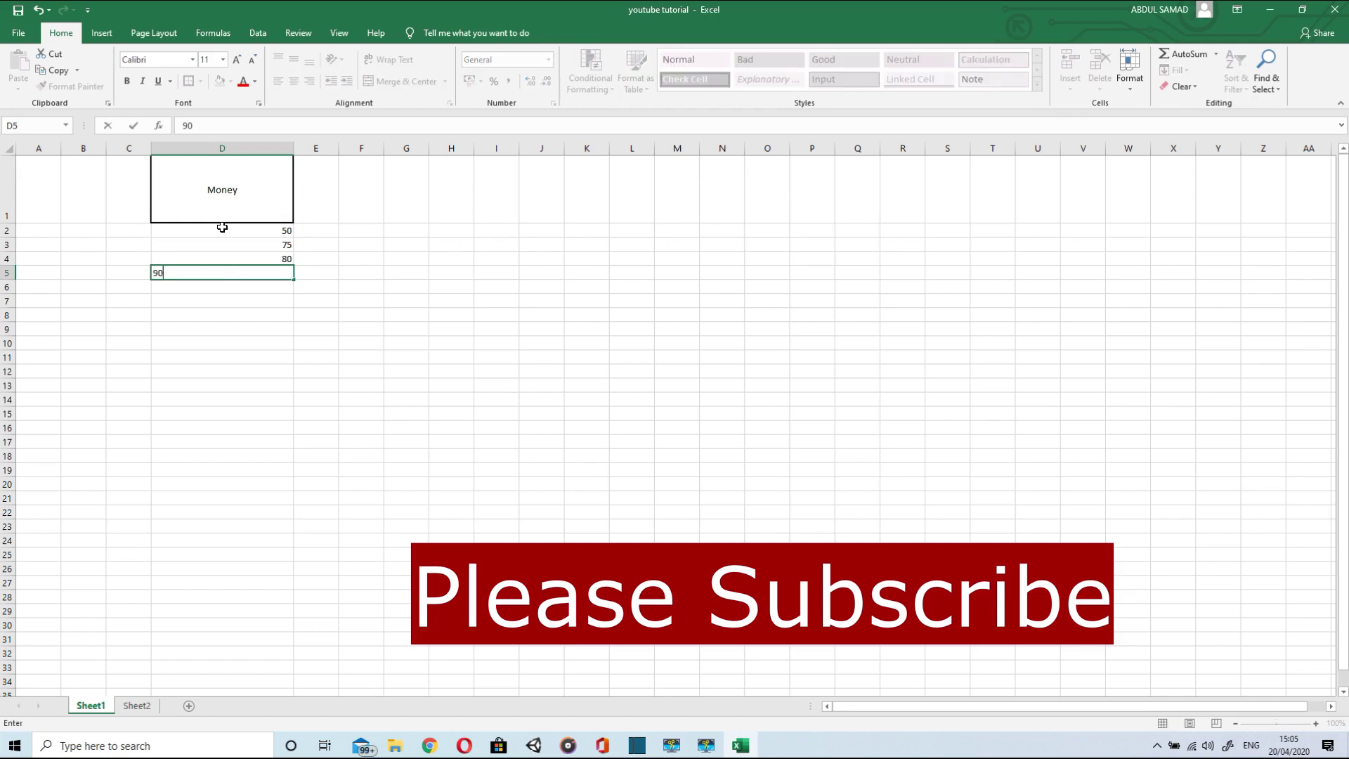
type("0")
key("Return")
key("Up")
key("Up")
key("Up")
key("Up")
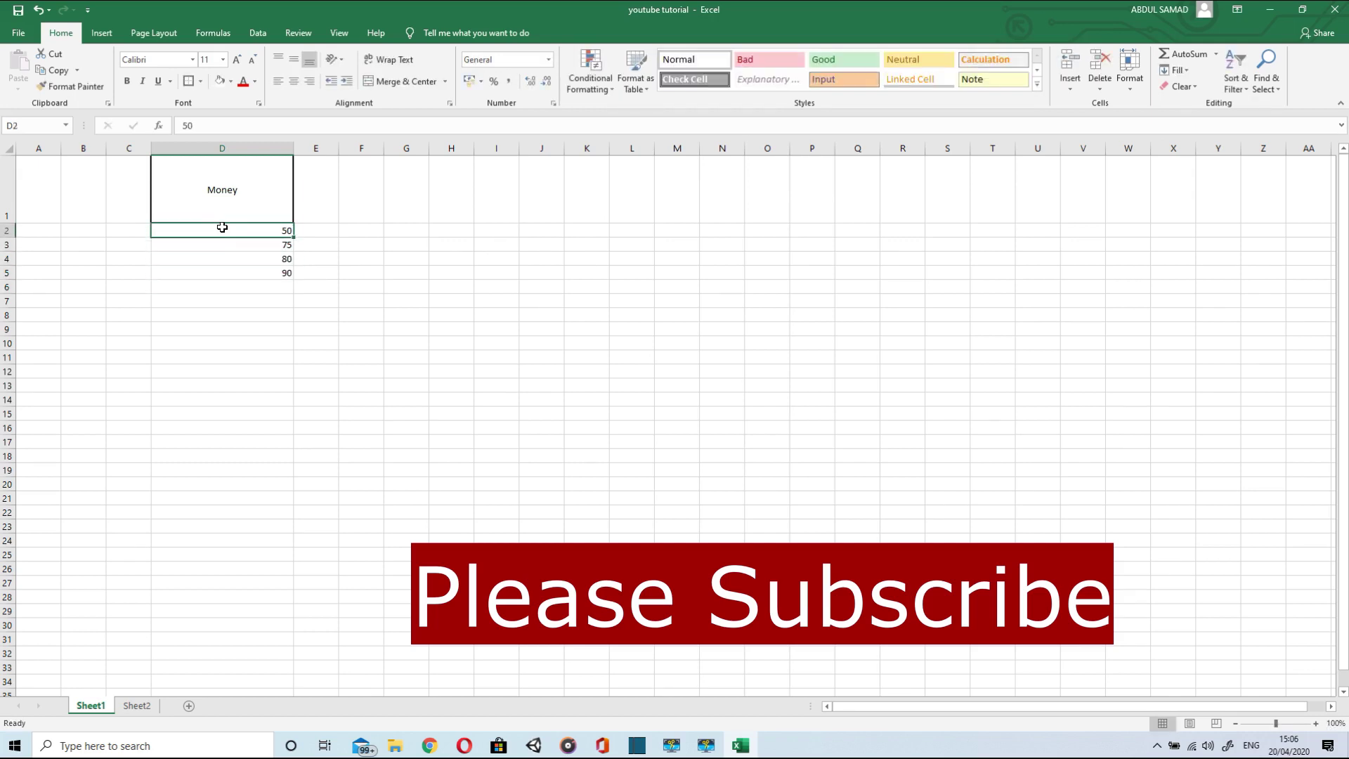
key("shift+Down")
key("shift+Down")
key("shift+Down")
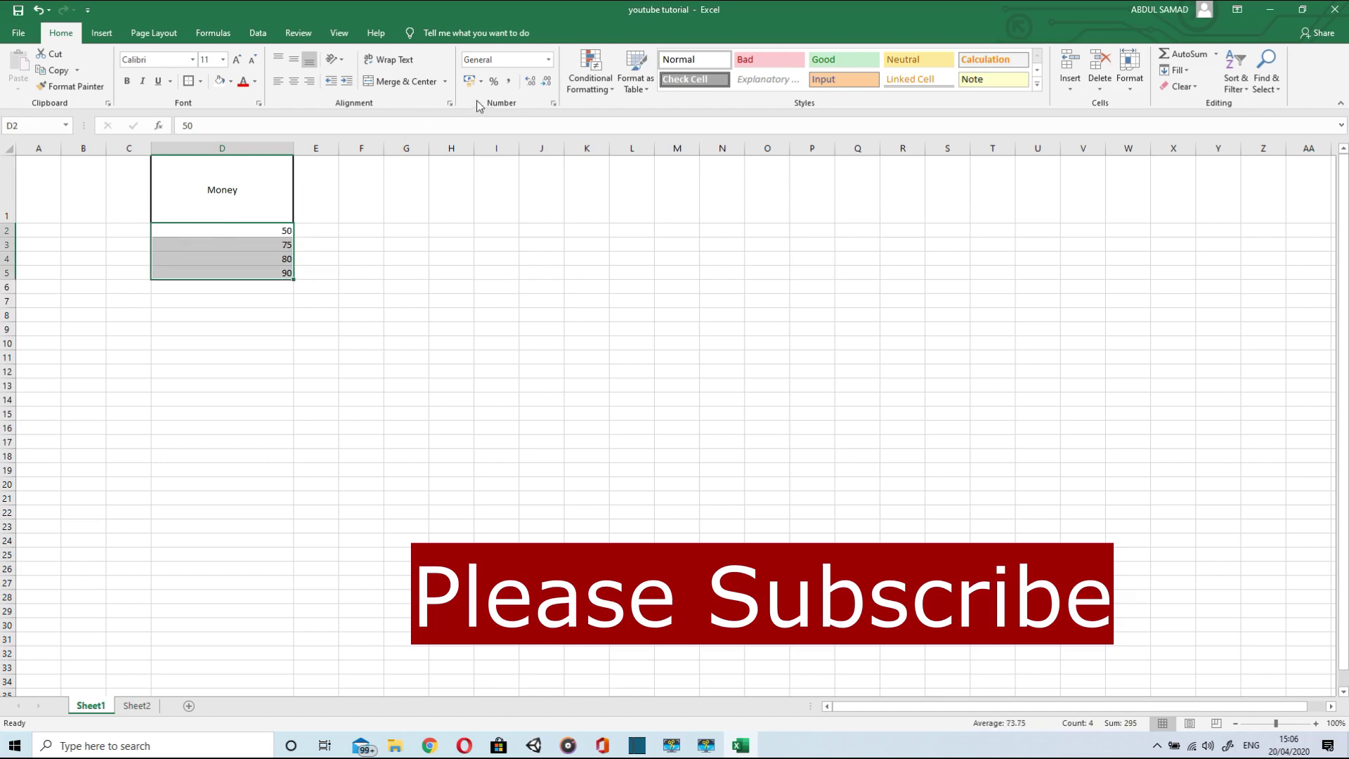
- Try Number format and decimal-place changes, then apply Currency to show £50.00–£90.00
left_click(547, 62)
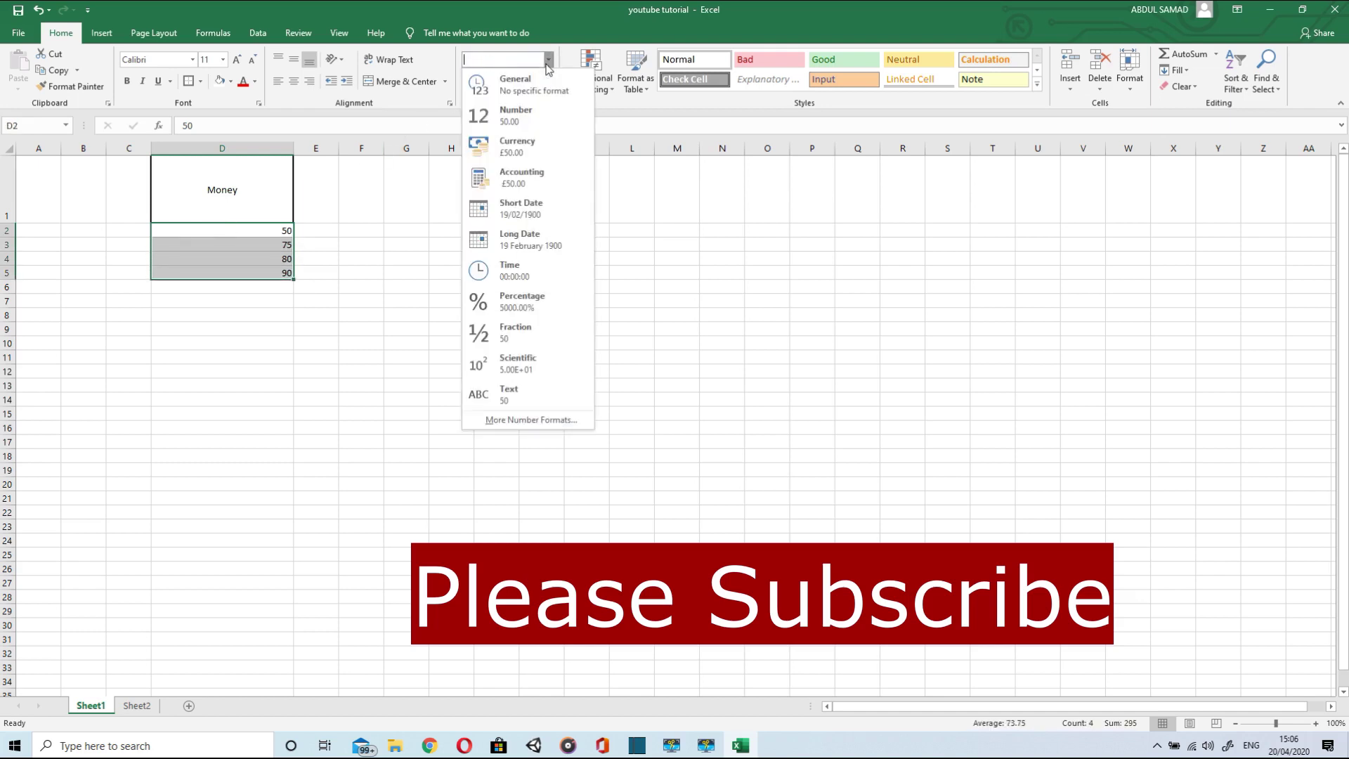
left_click(524, 116)
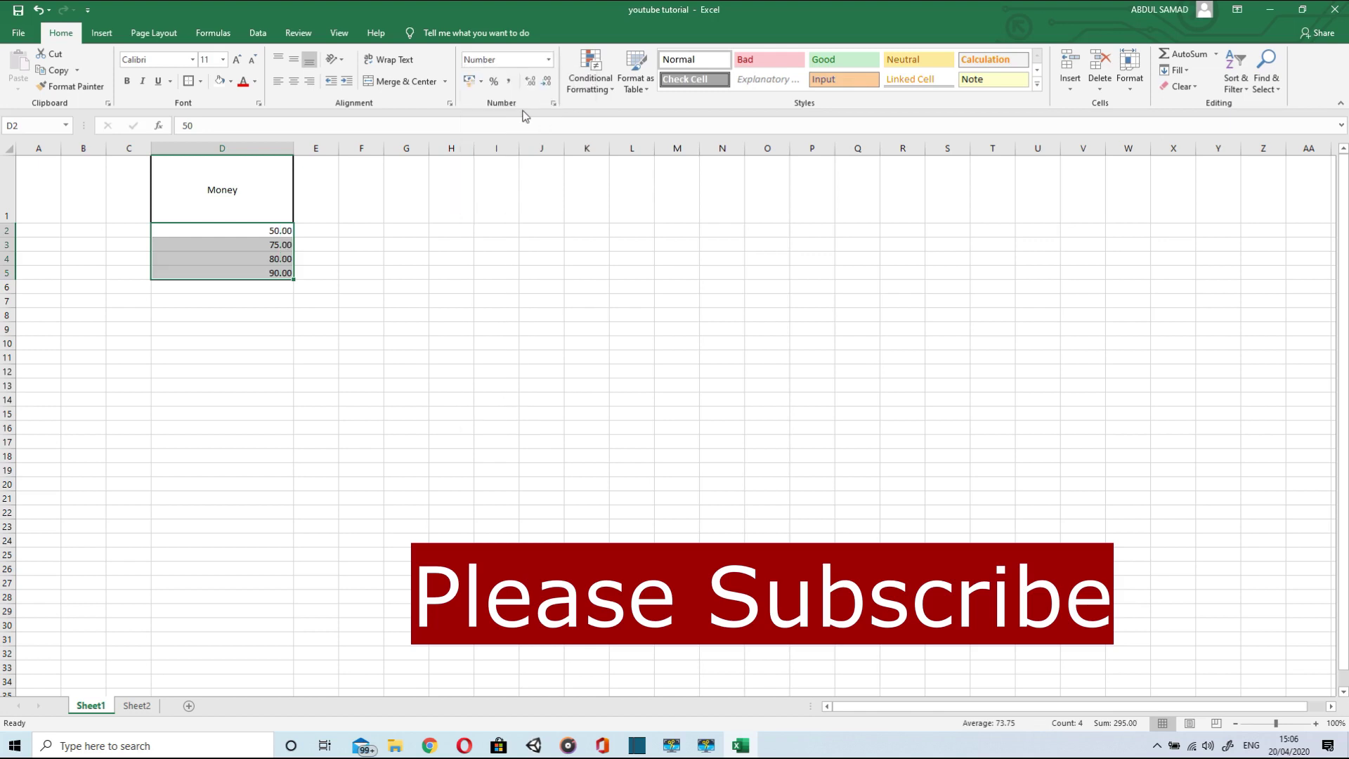
left_click(547, 83)
left_click(529, 84)
left_click(530, 84)
left_click(547, 82)
left_click(547, 83)
left_click(549, 60)
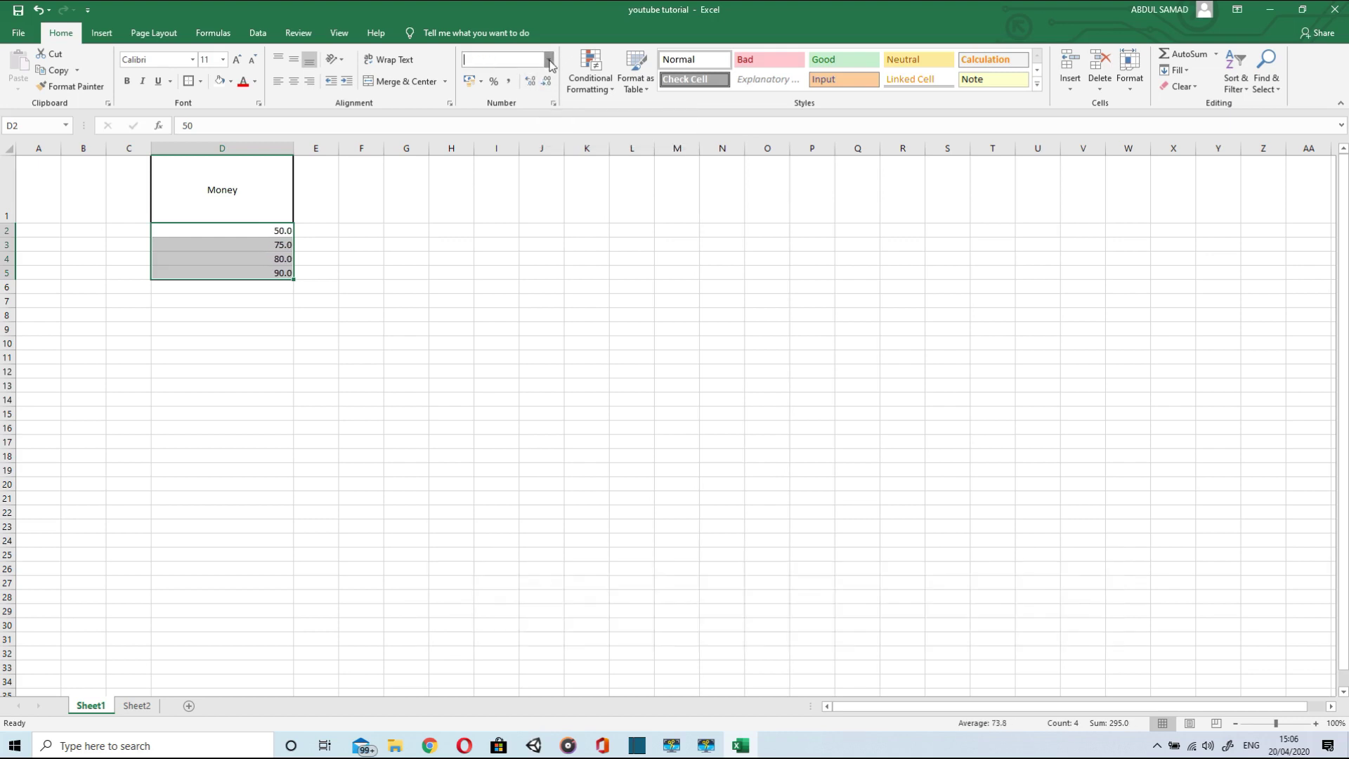
left_click(527, 146)
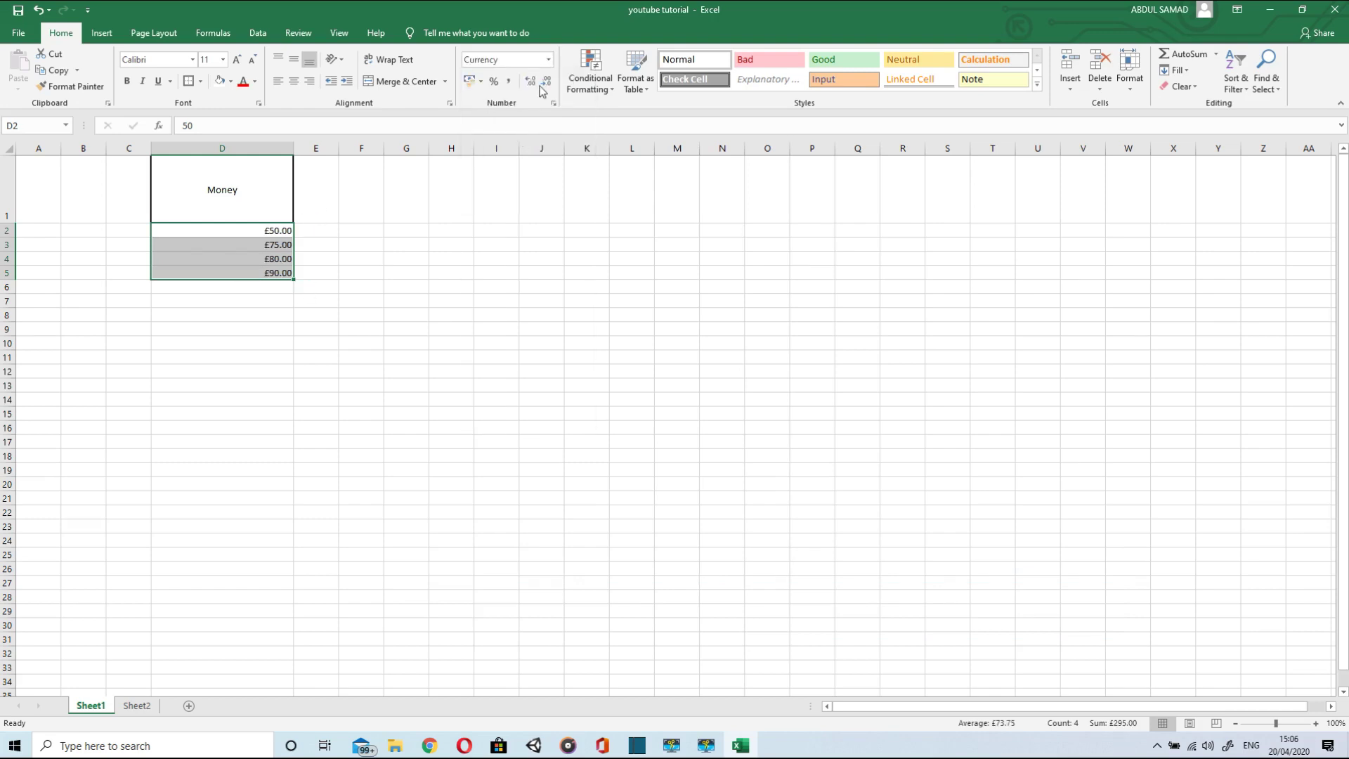
- In Format Cells, pick the Rs Urdu (Pakistan) currency symbol for D2:D5, then select D2
left_click(552, 103)
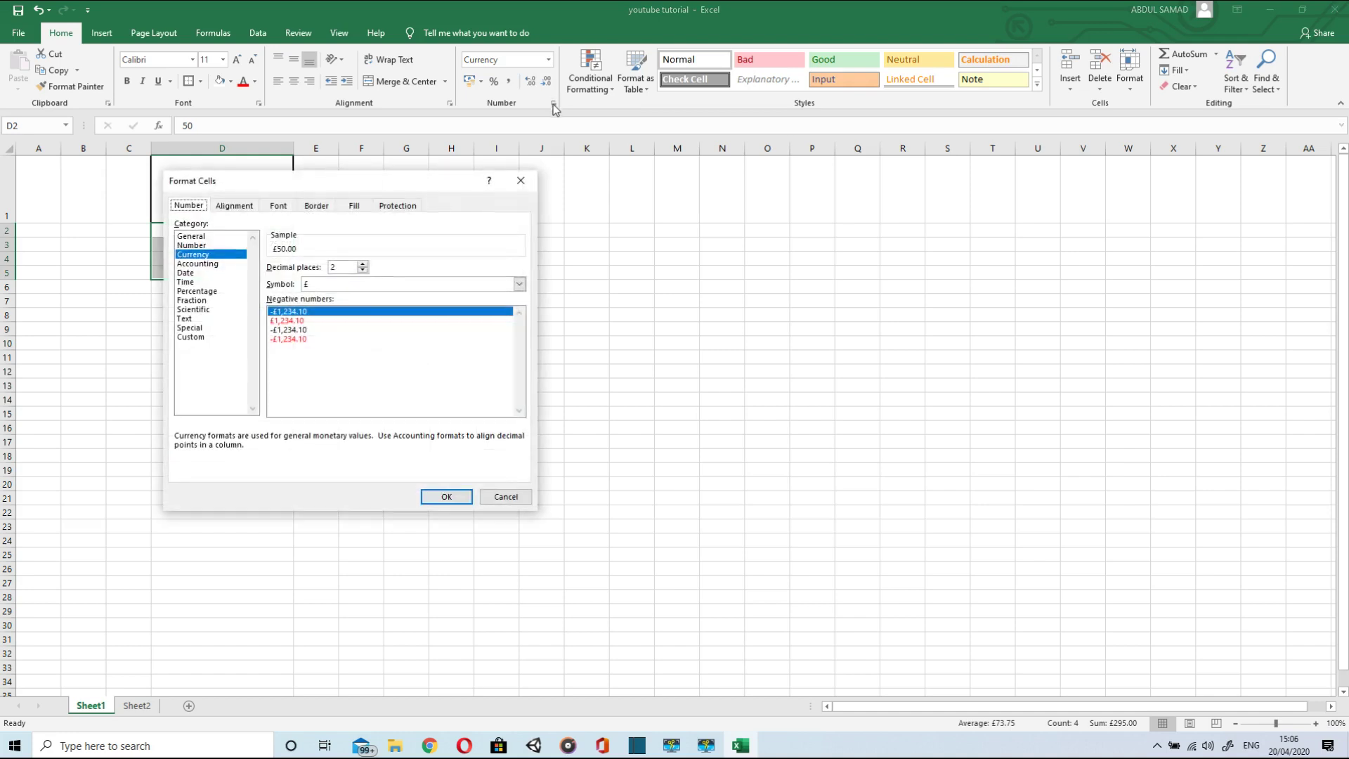
left_click(519, 284)
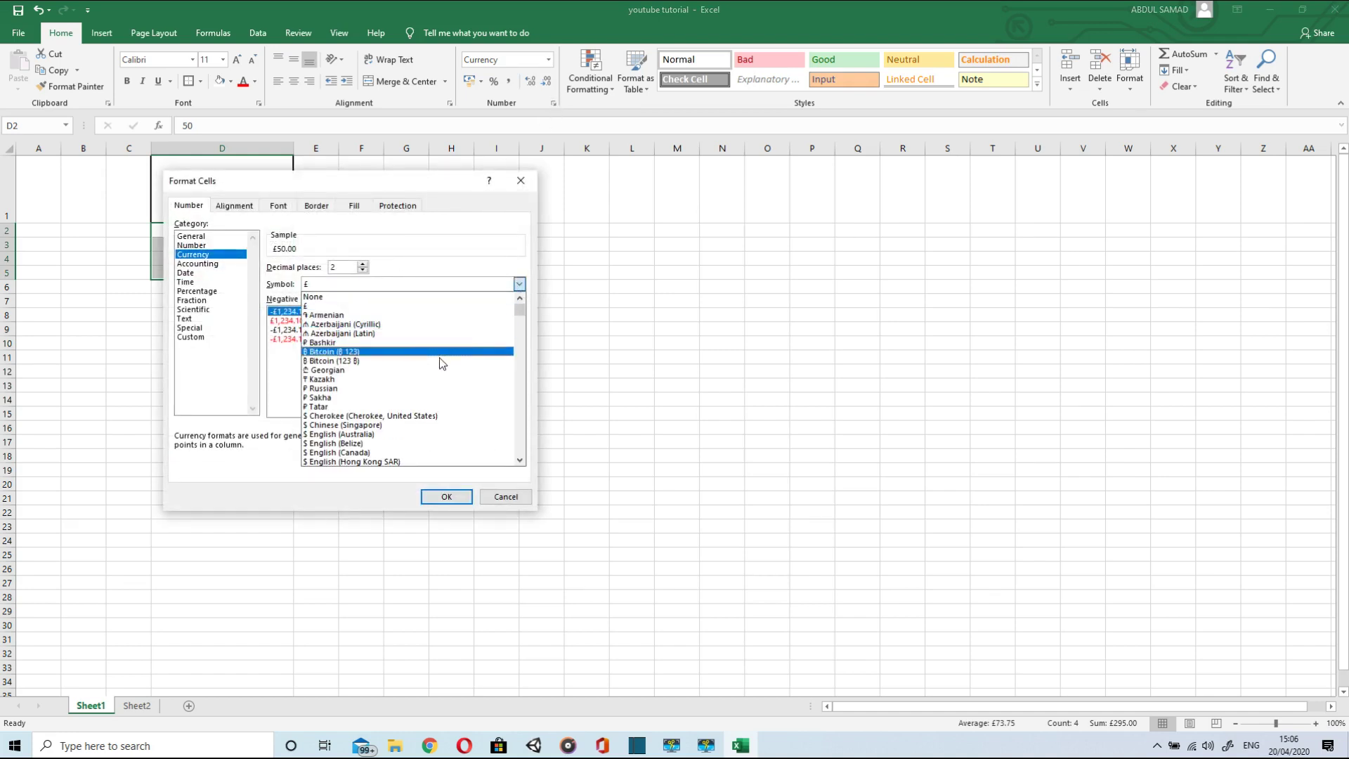
scroll(425, 414, "down", 3)
scroll(426, 416, "down", 3)
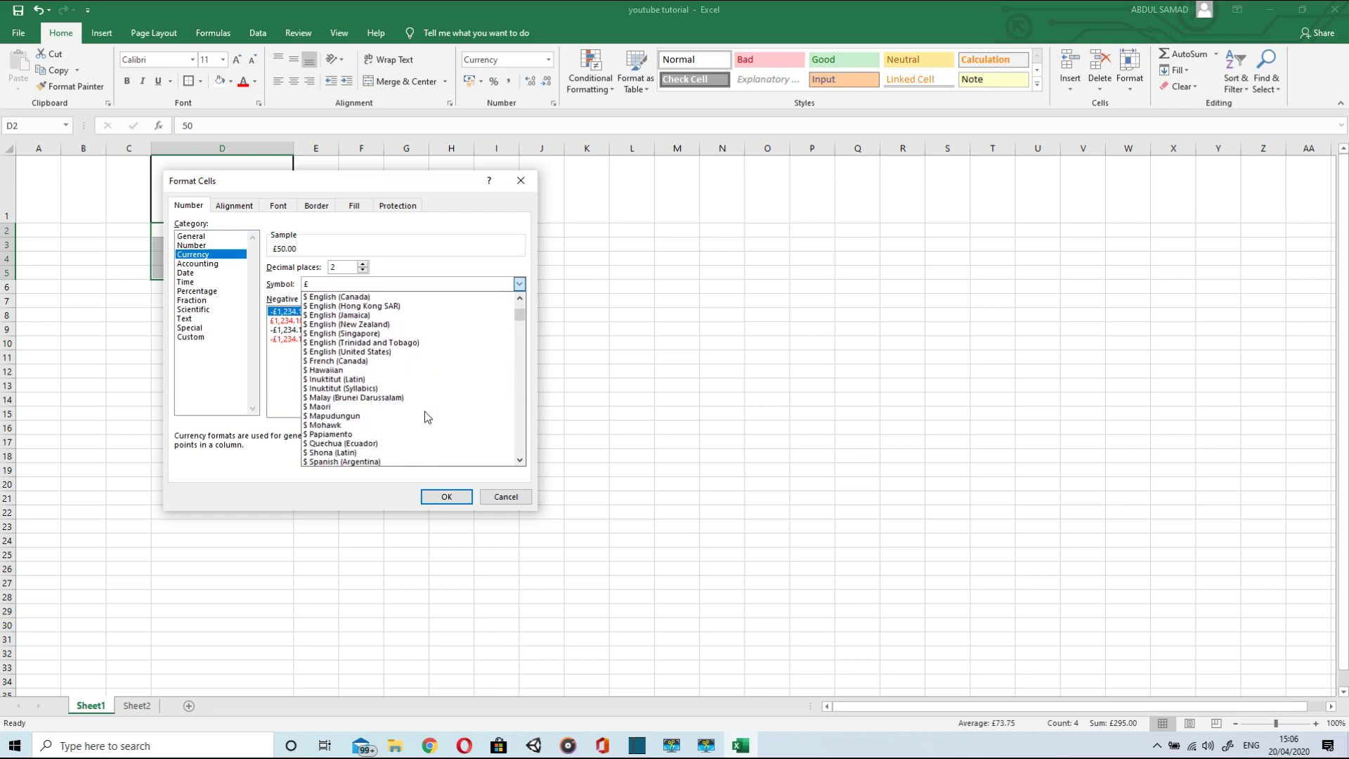
scroll(425, 412, "down", 10)
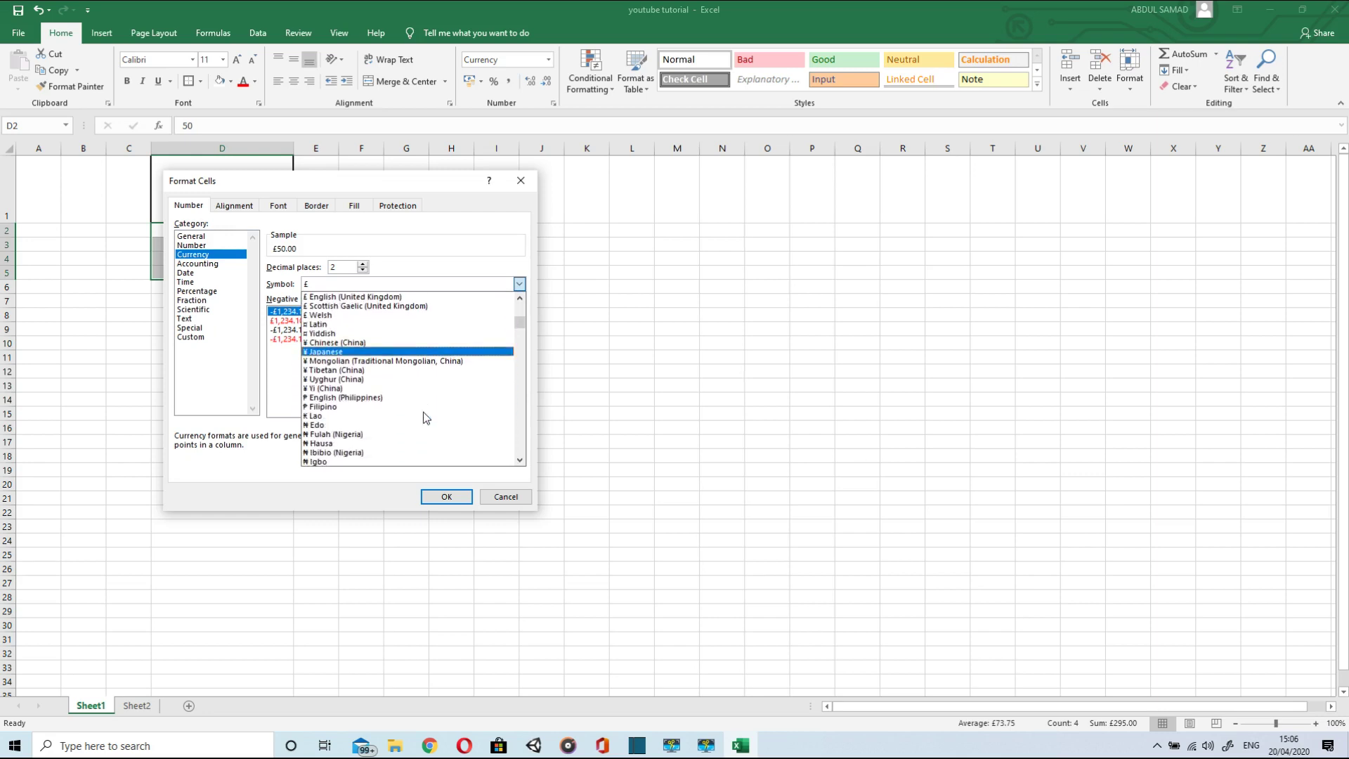
scroll(423, 412, "down", 15)
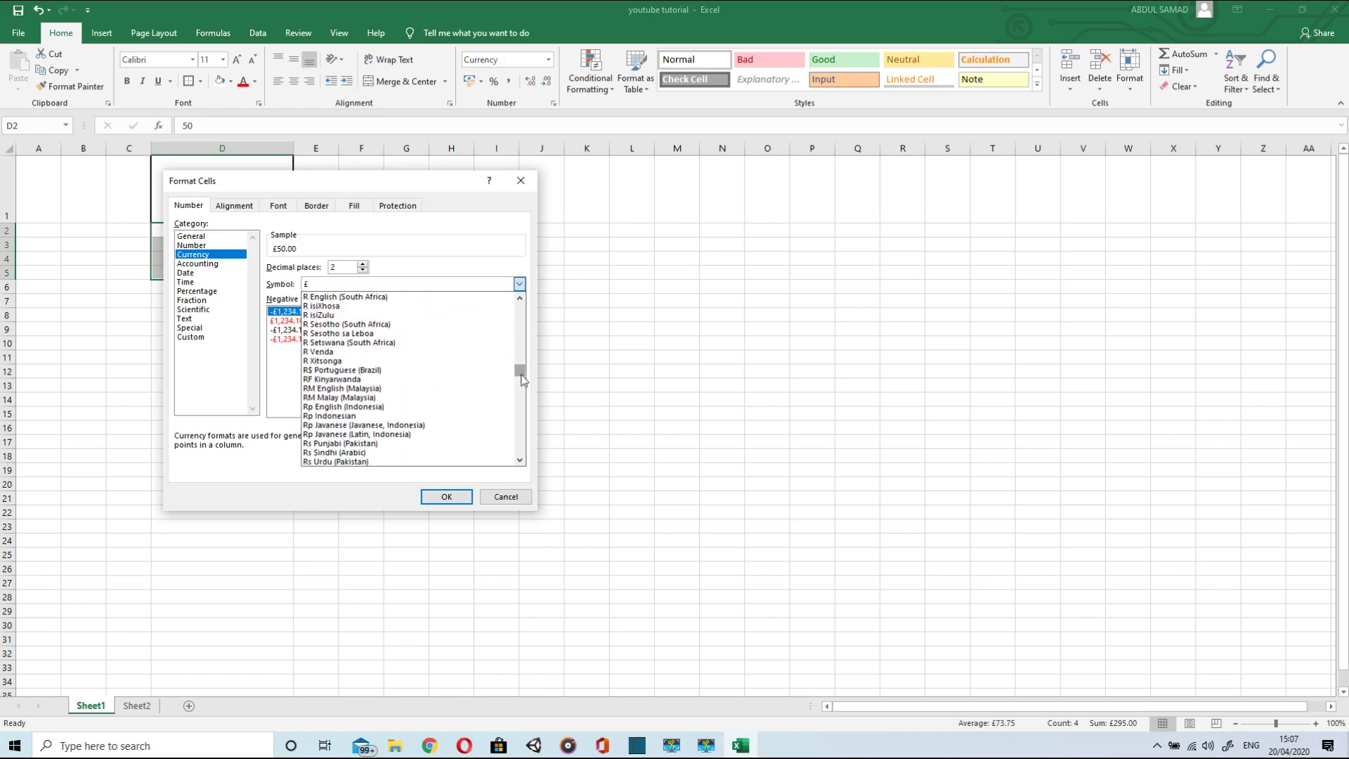
left_click(366, 462)
left_click(459, 493)
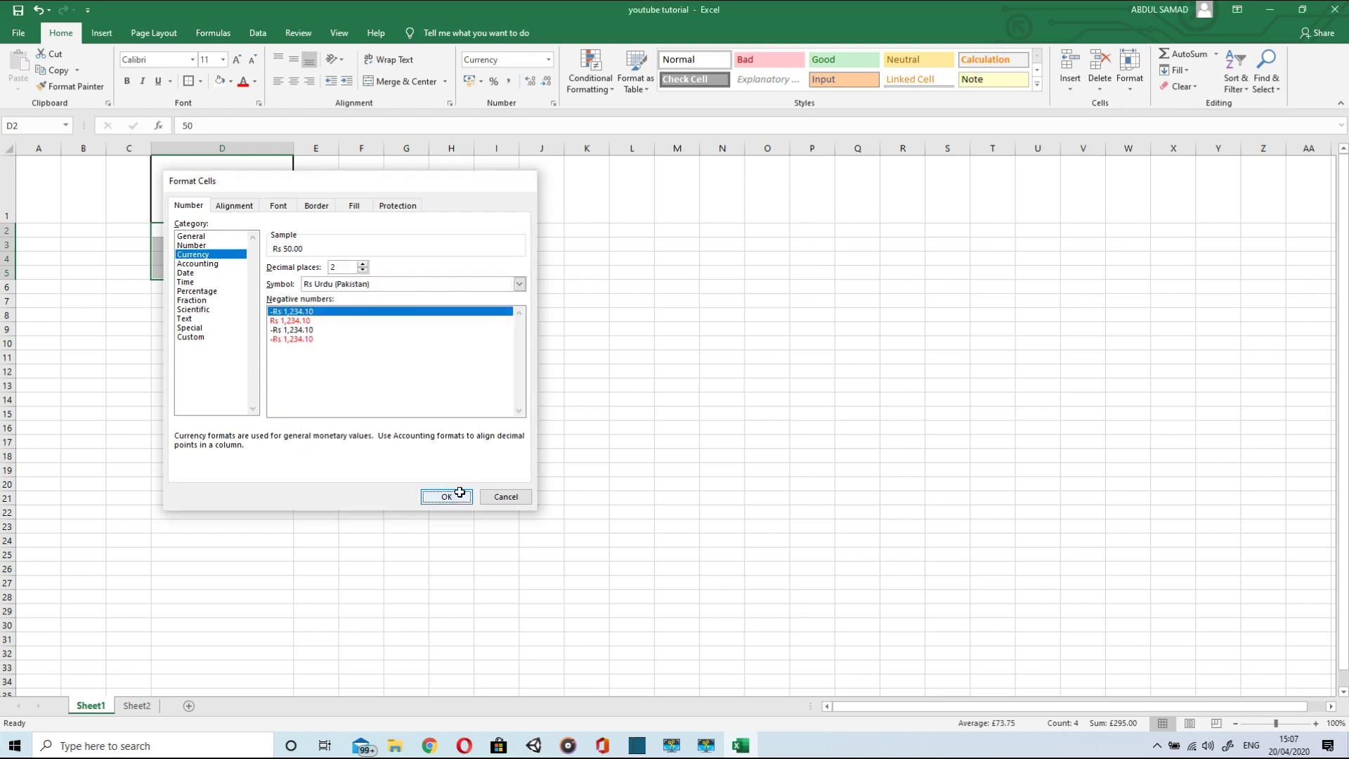
left_click(246, 248)
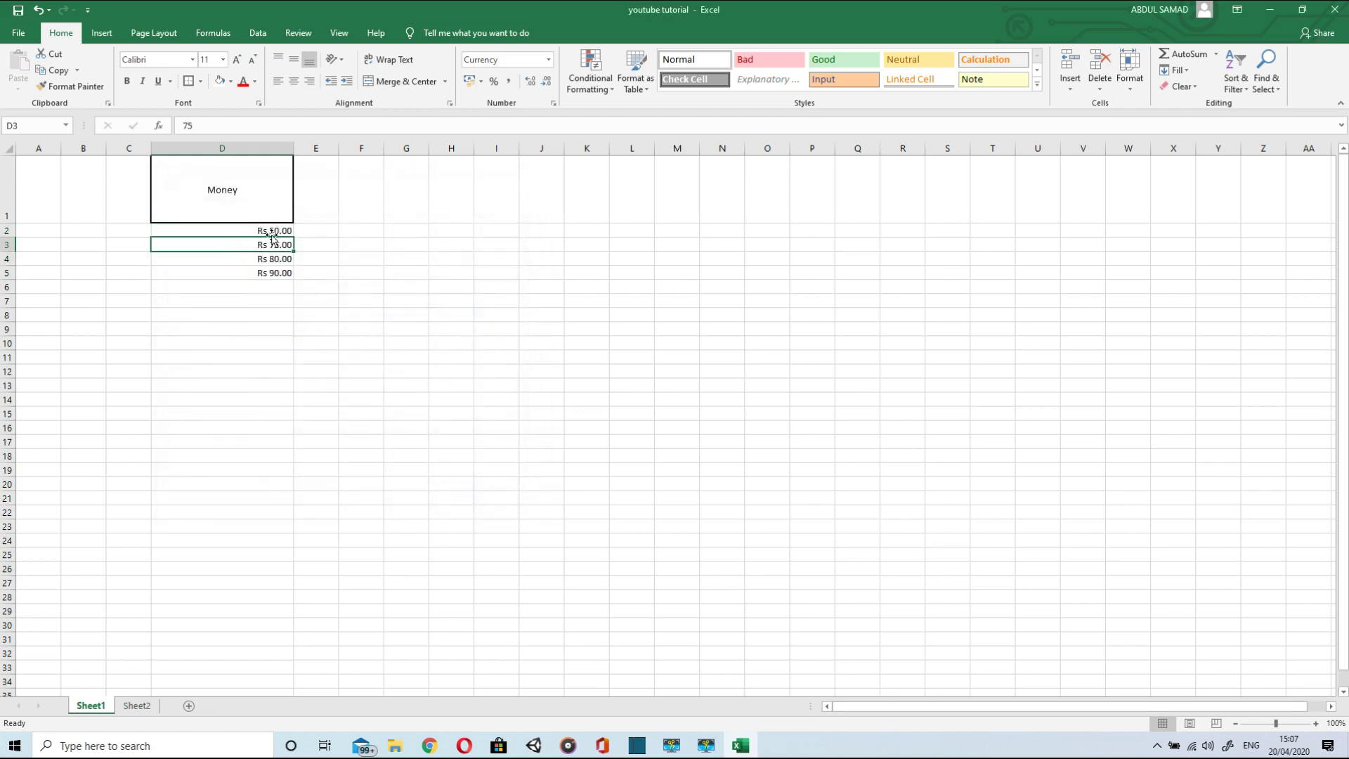
left_click(283, 230)
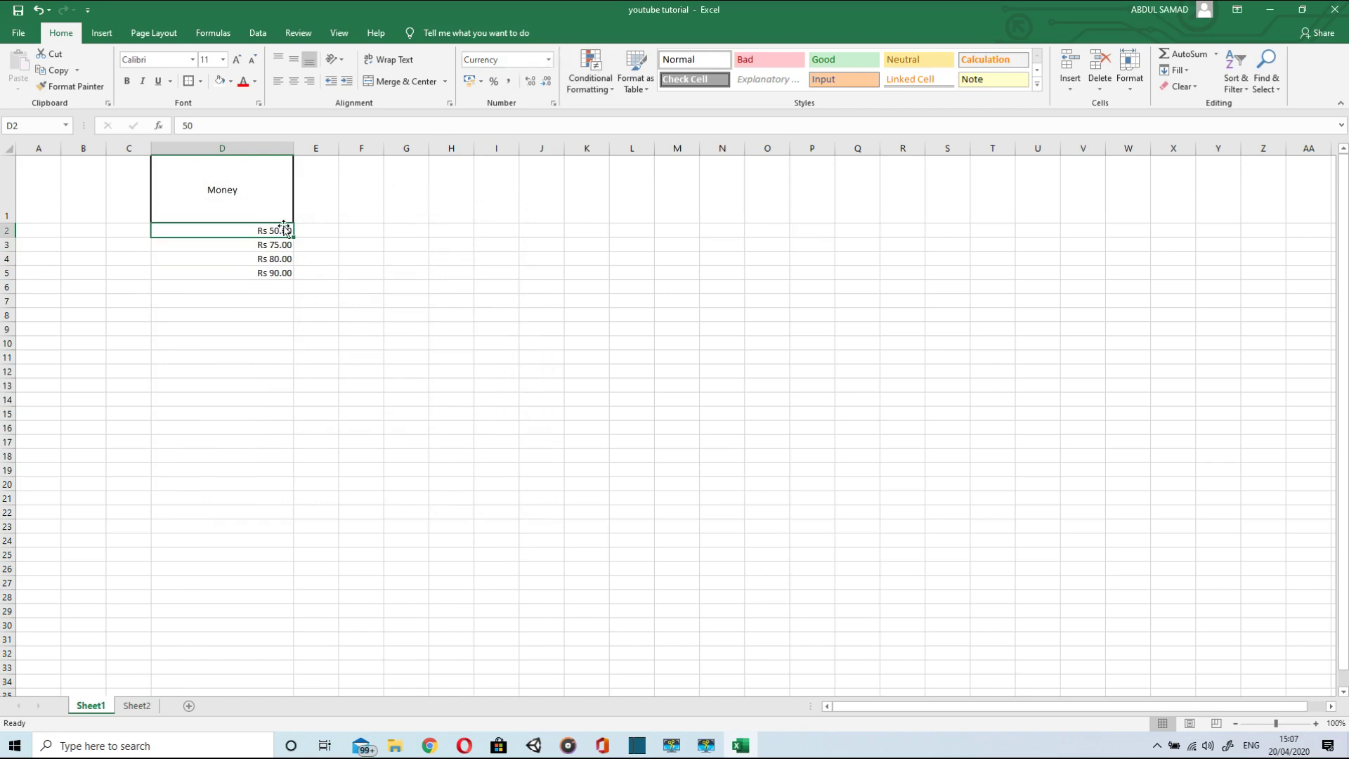
- Select D2:D5 and try Accounting and Short Date before applying Percentage
left_click_drag(284, 230, 289, 277)
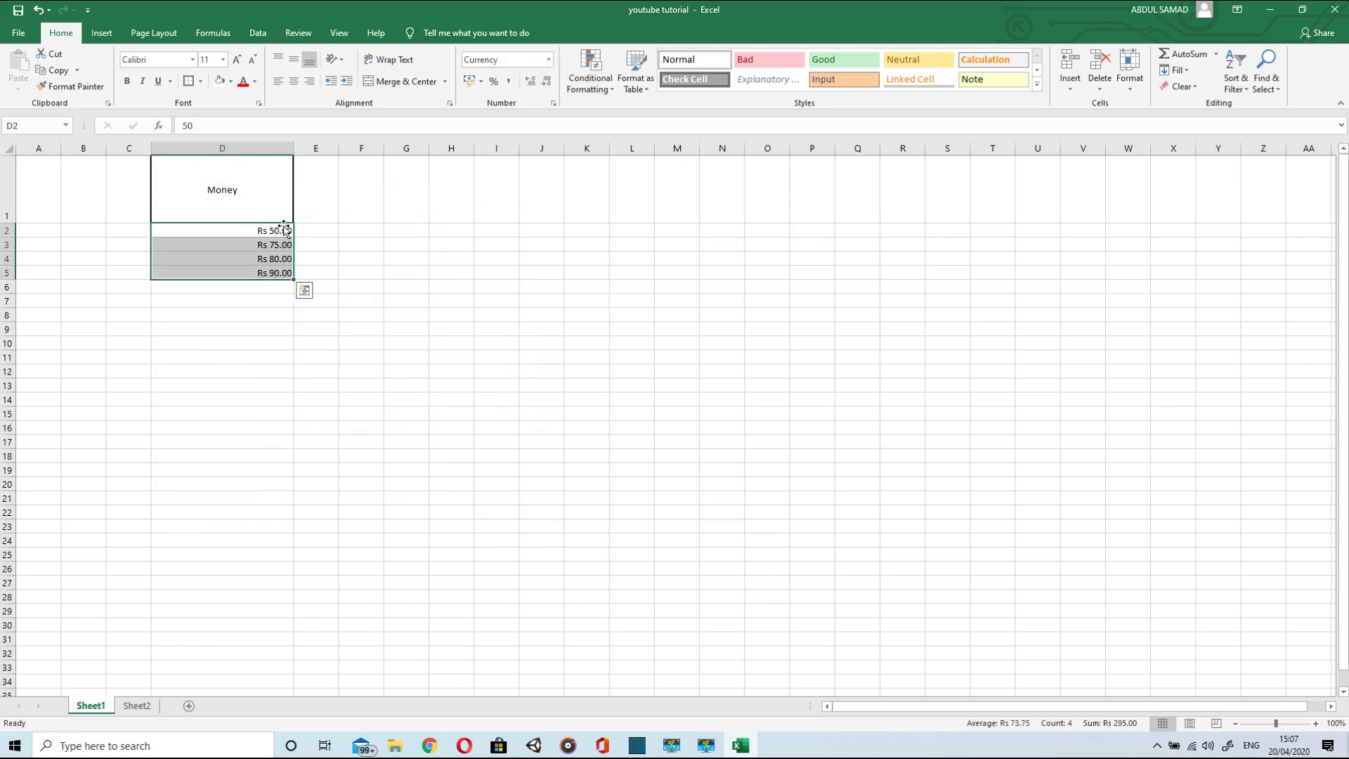
left_click(549, 60)
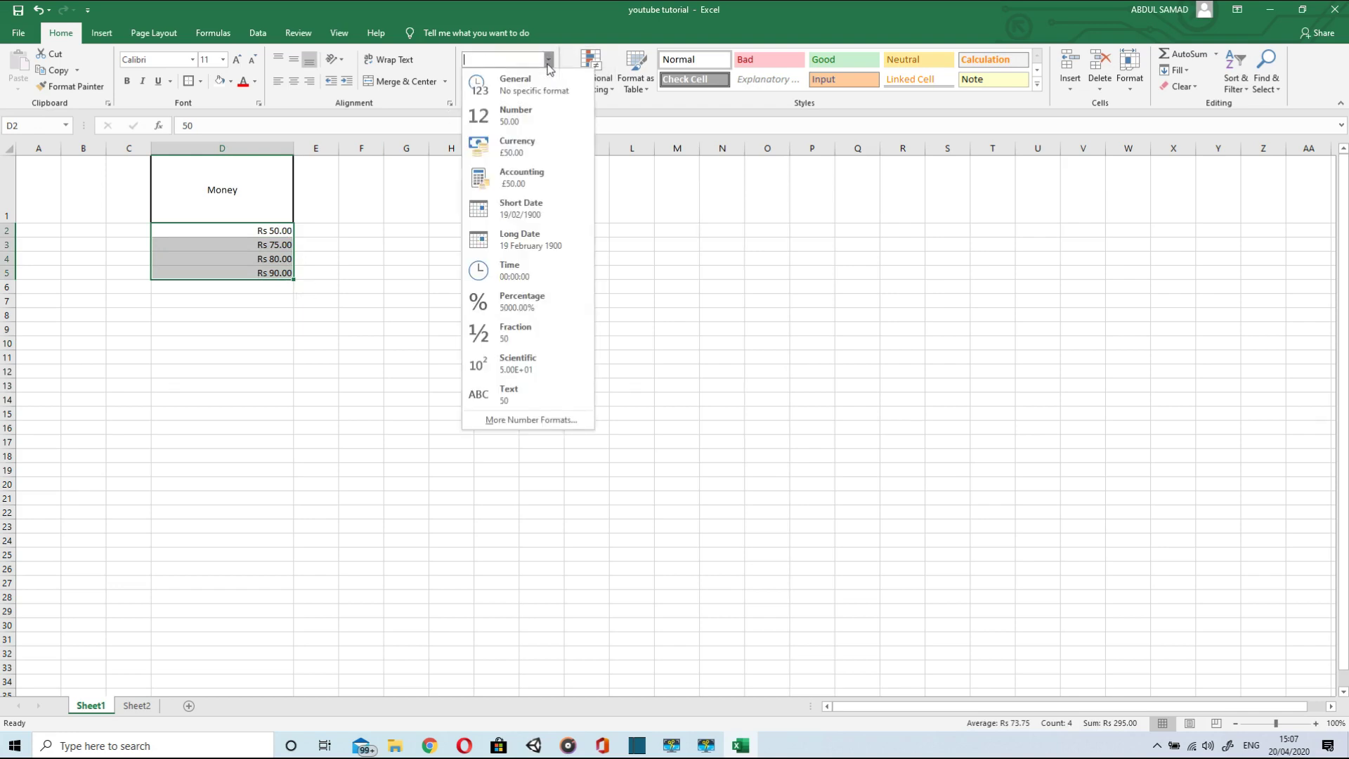
left_click(544, 185)
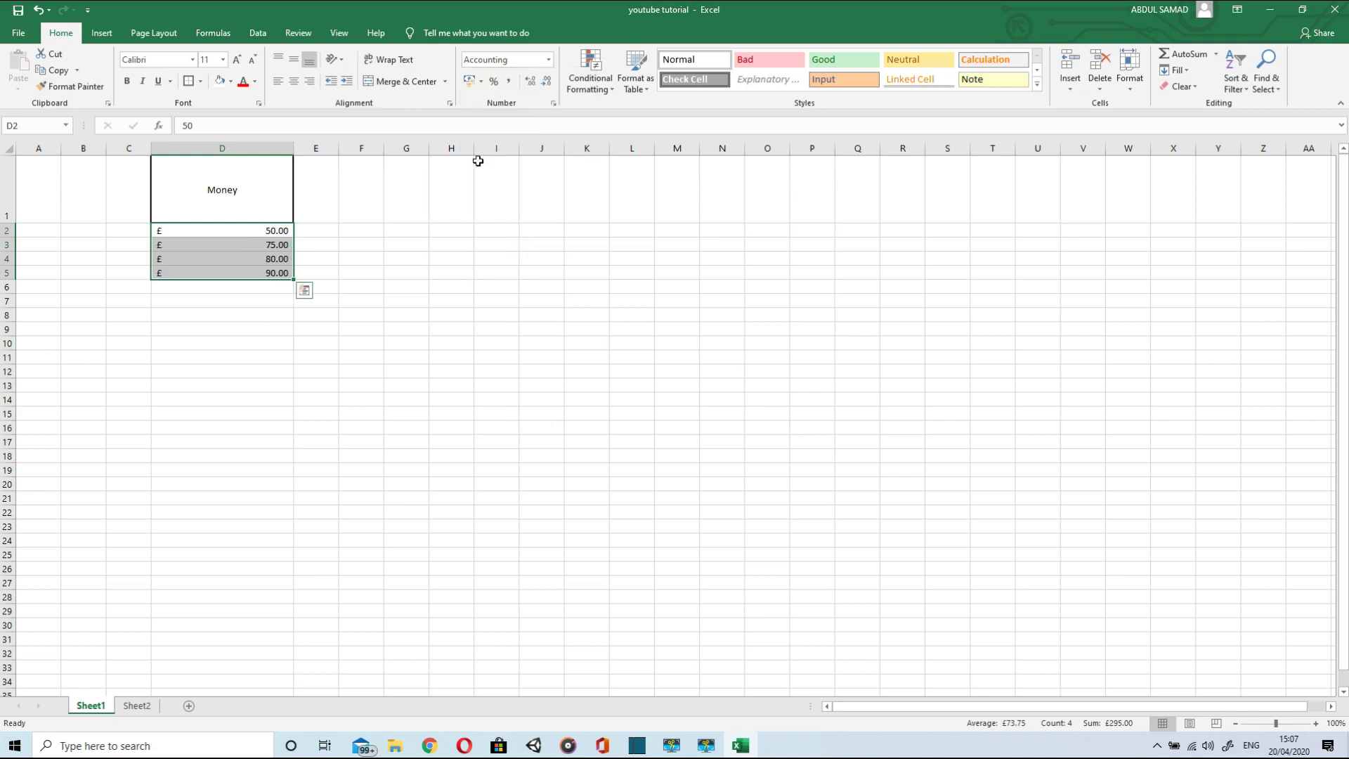
left_click(548, 60)
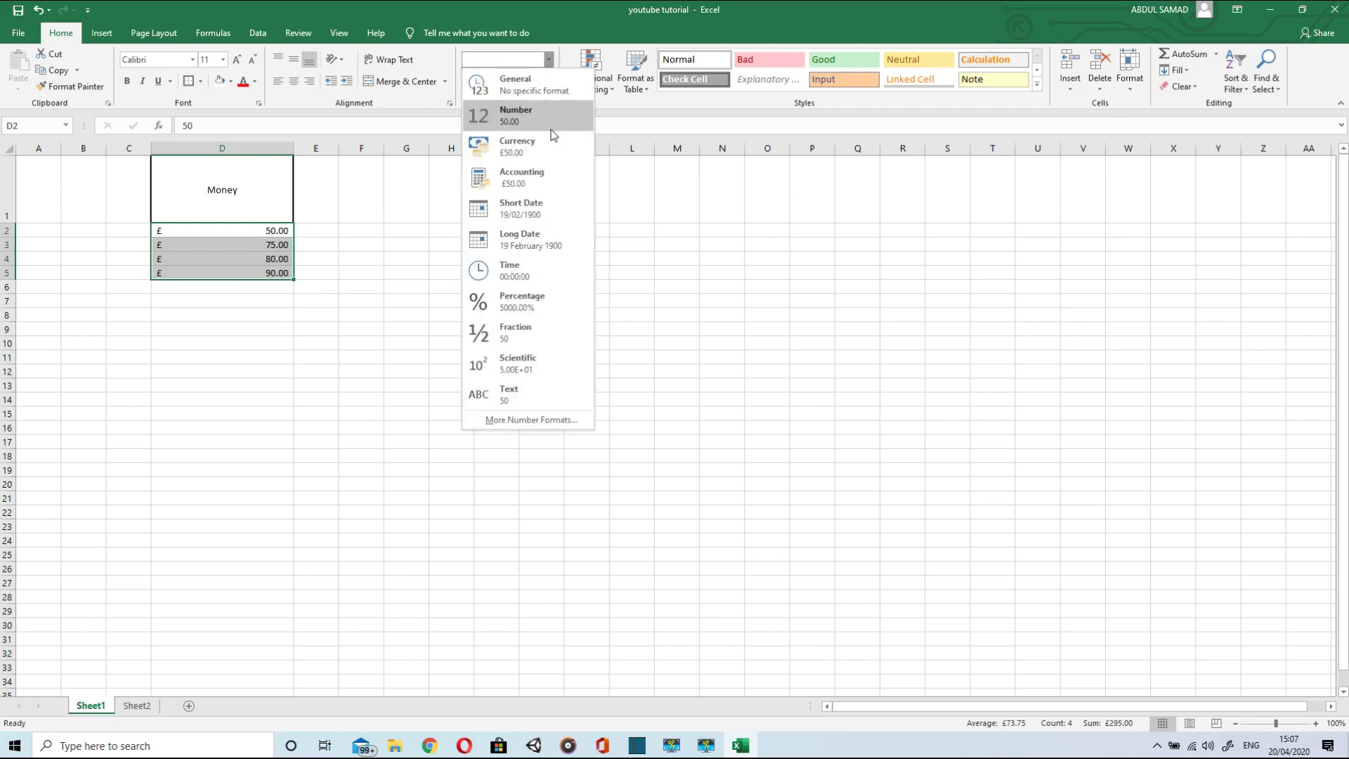
left_click(536, 212)
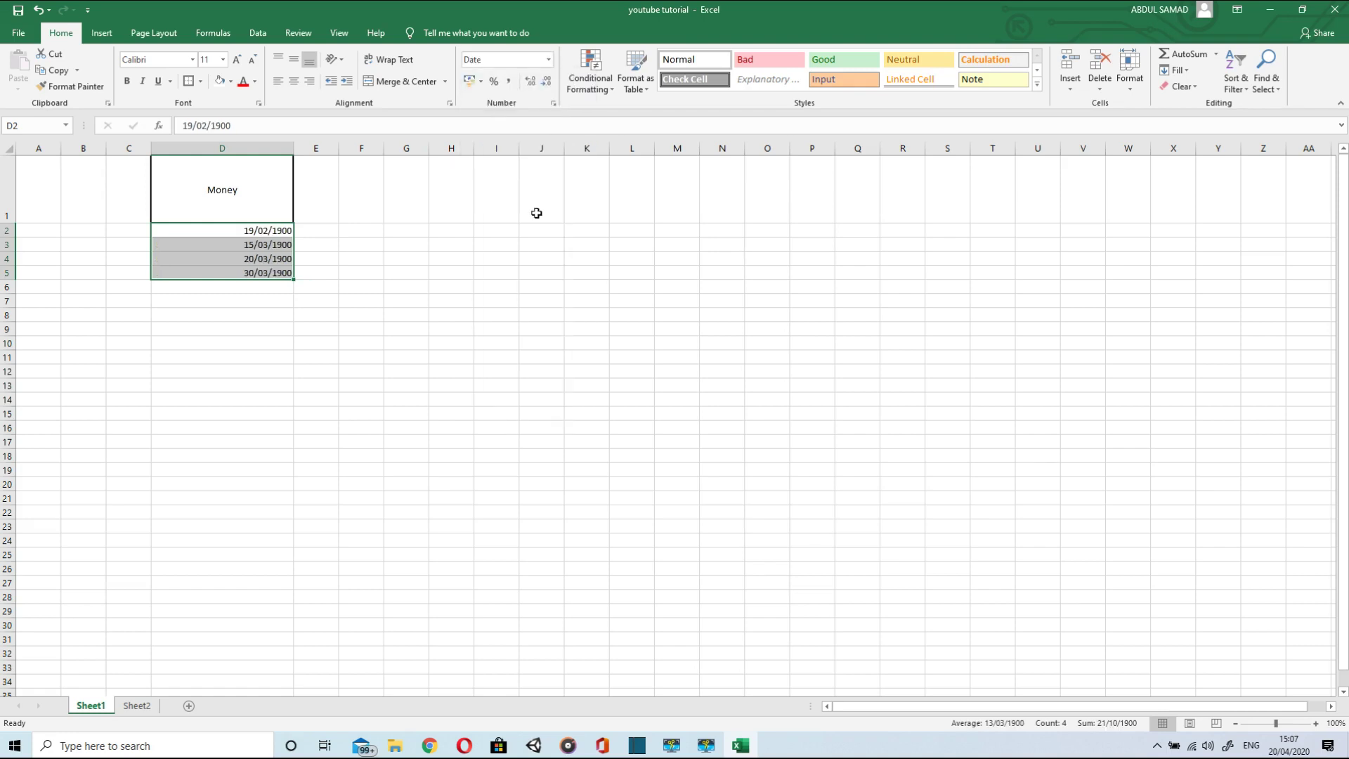
left_click(548, 59)
left_click(549, 298)
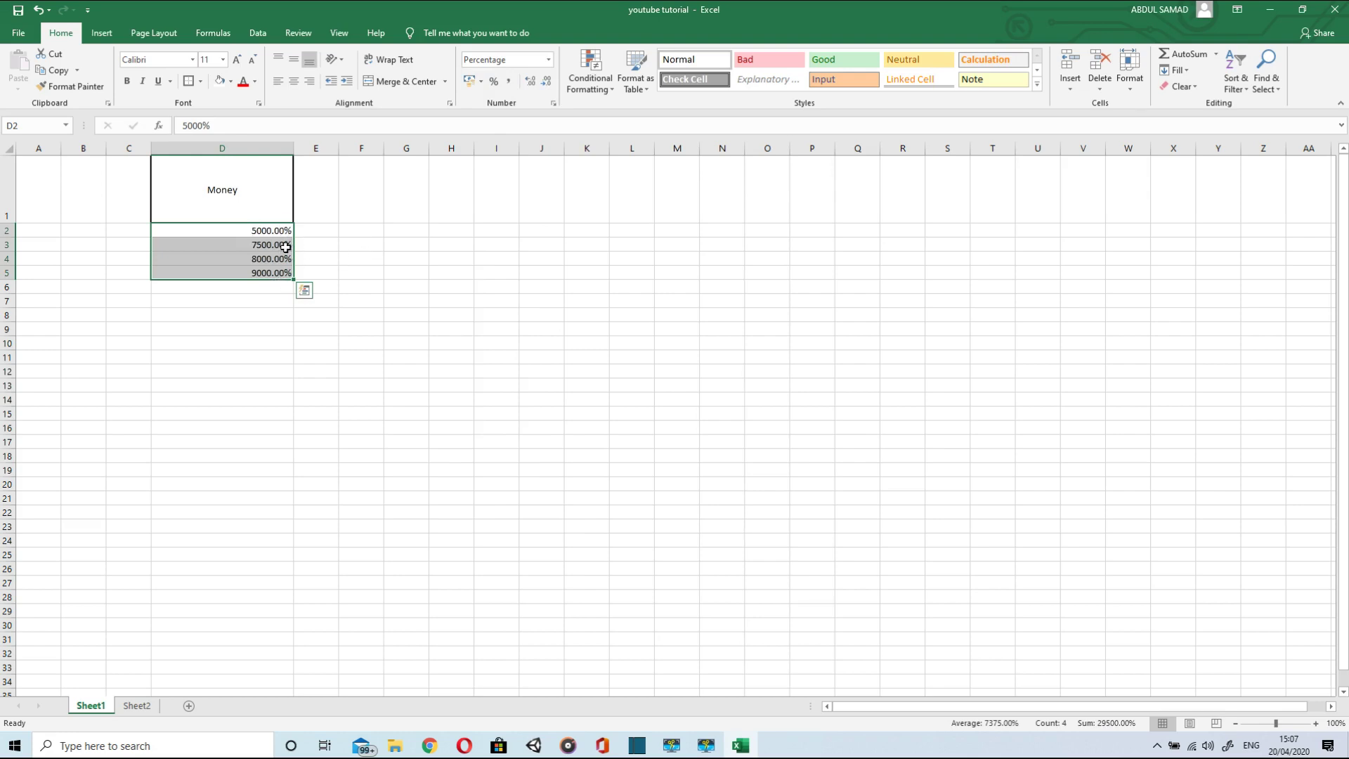
- Apply the Fraction number format to the Money values
left_click(547, 60)
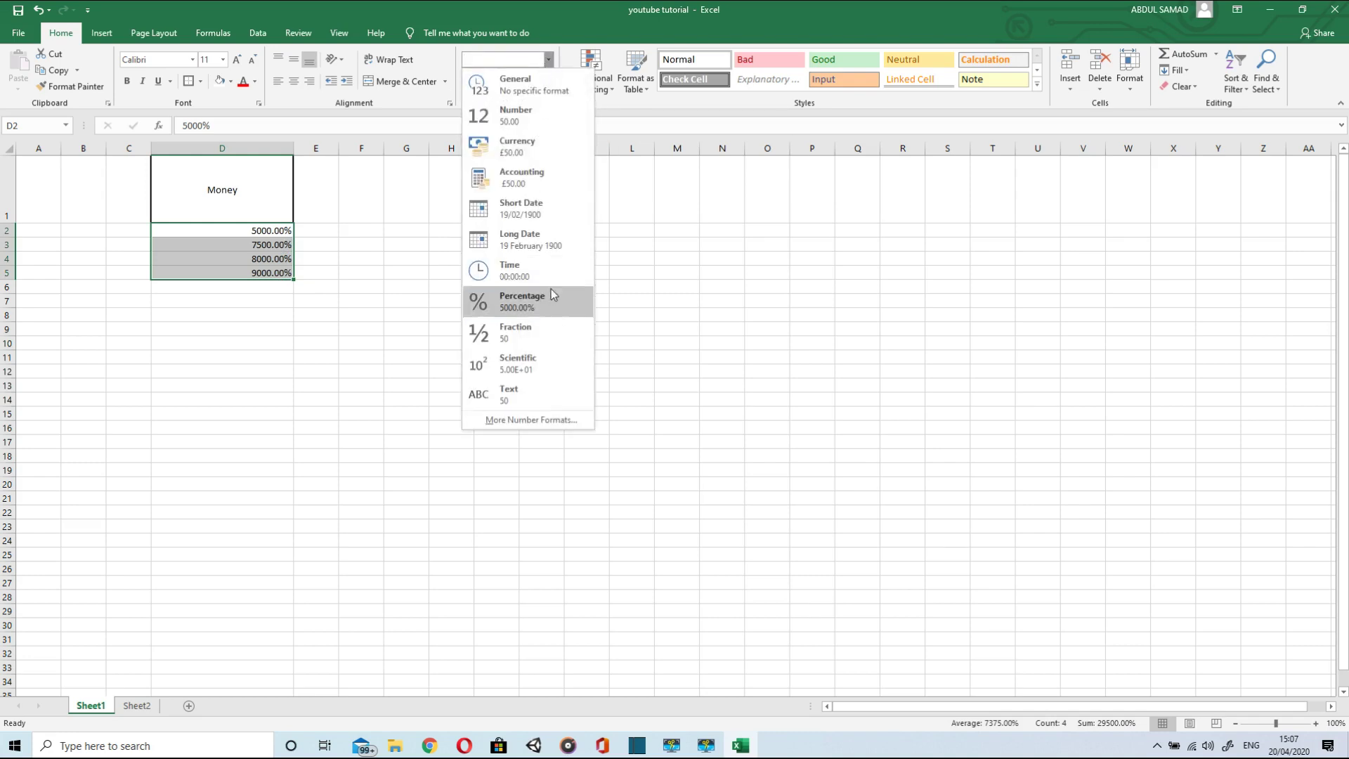
left_click(531, 333)
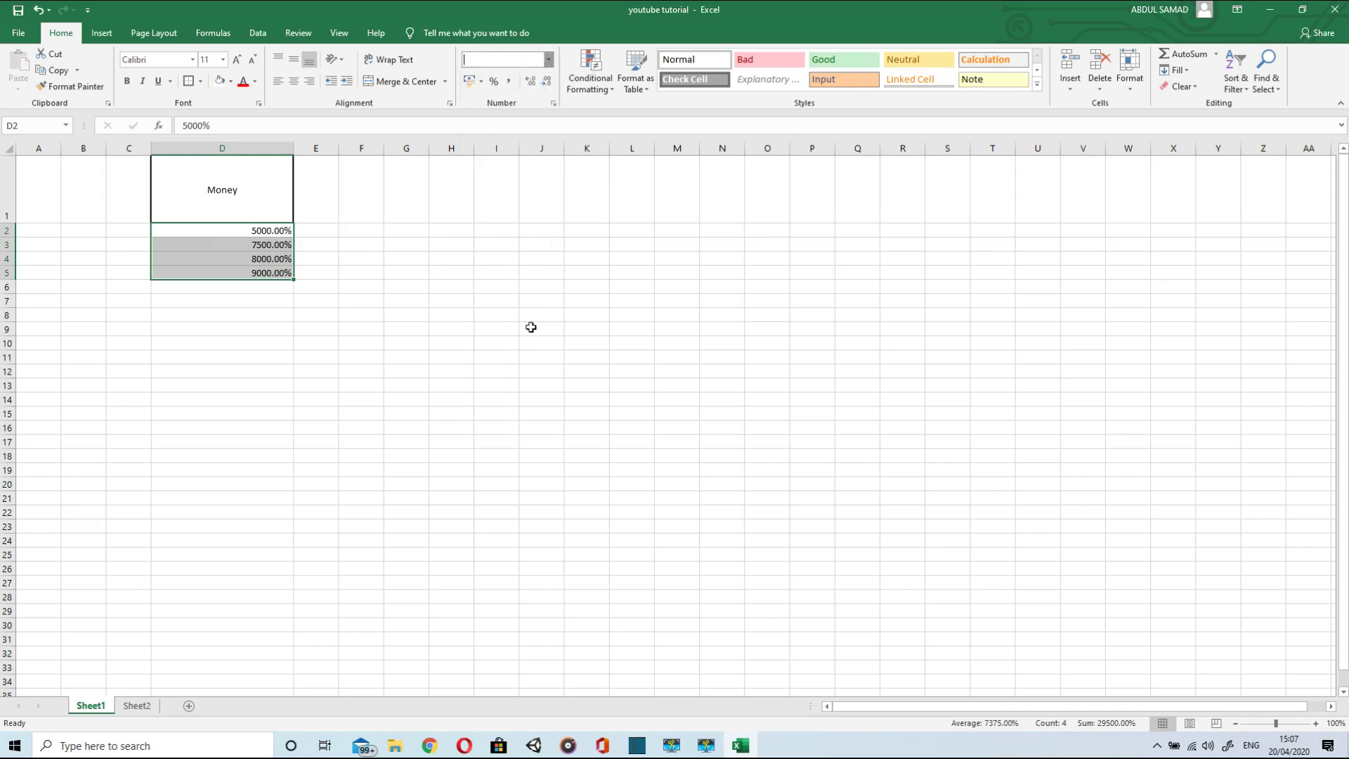
left_click(548, 60)
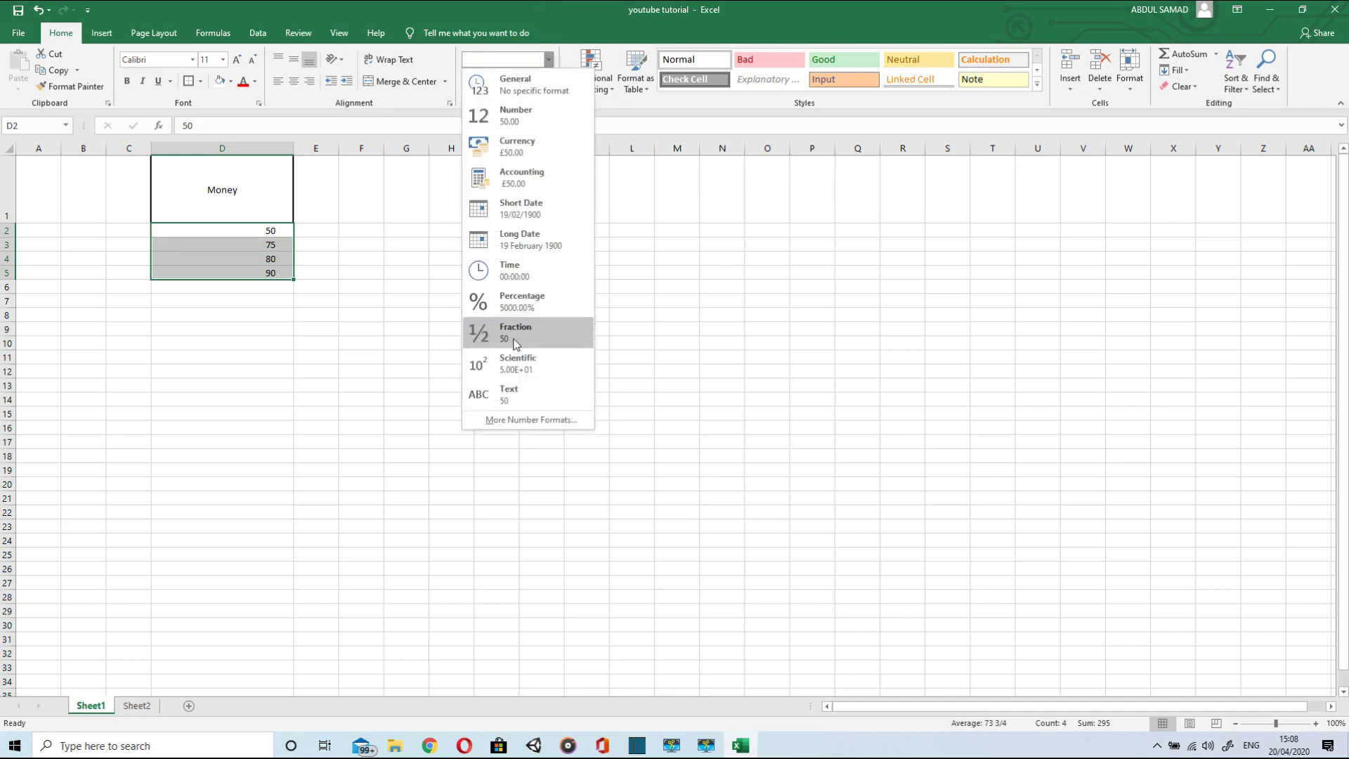
left_click(532, 333)
- Test the fraction display by appending .56 to D2, then undo the edit
left_click(279, 231)
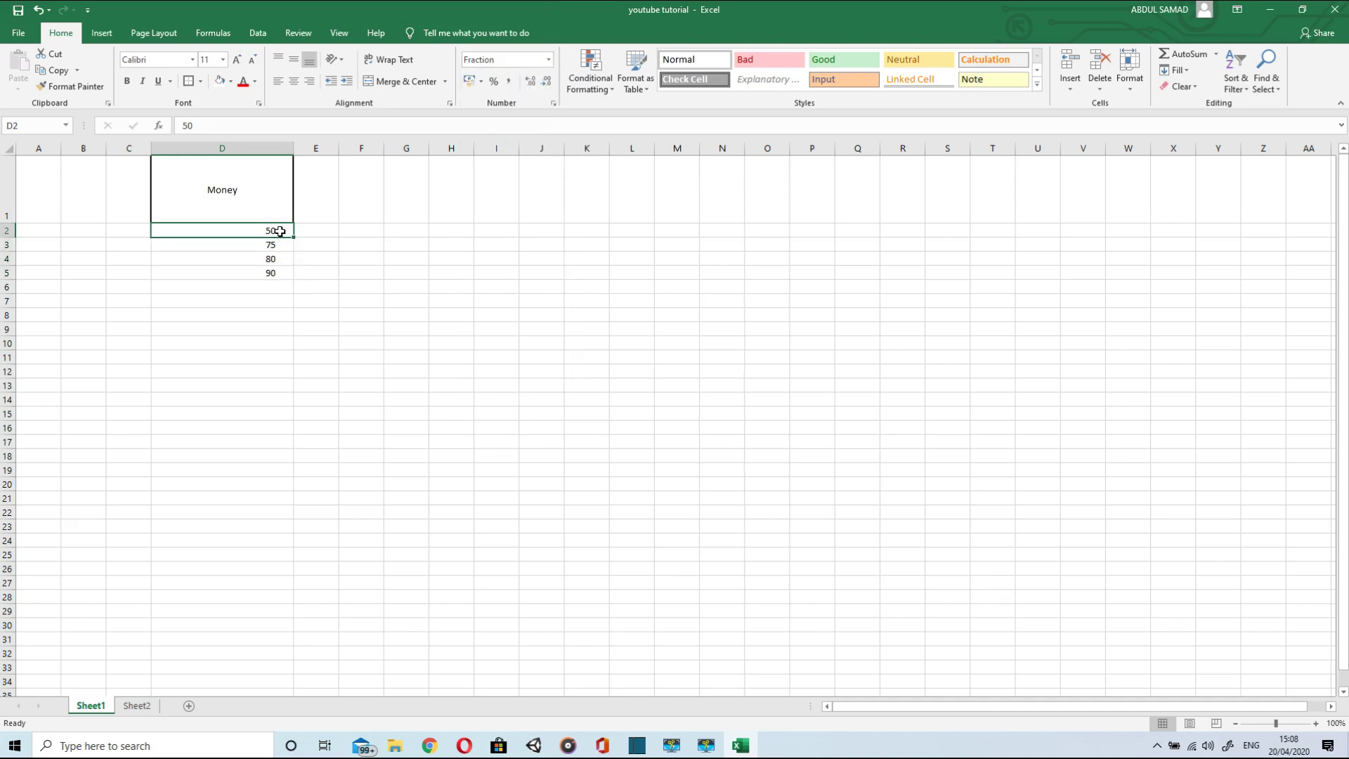
double_click(279, 231)
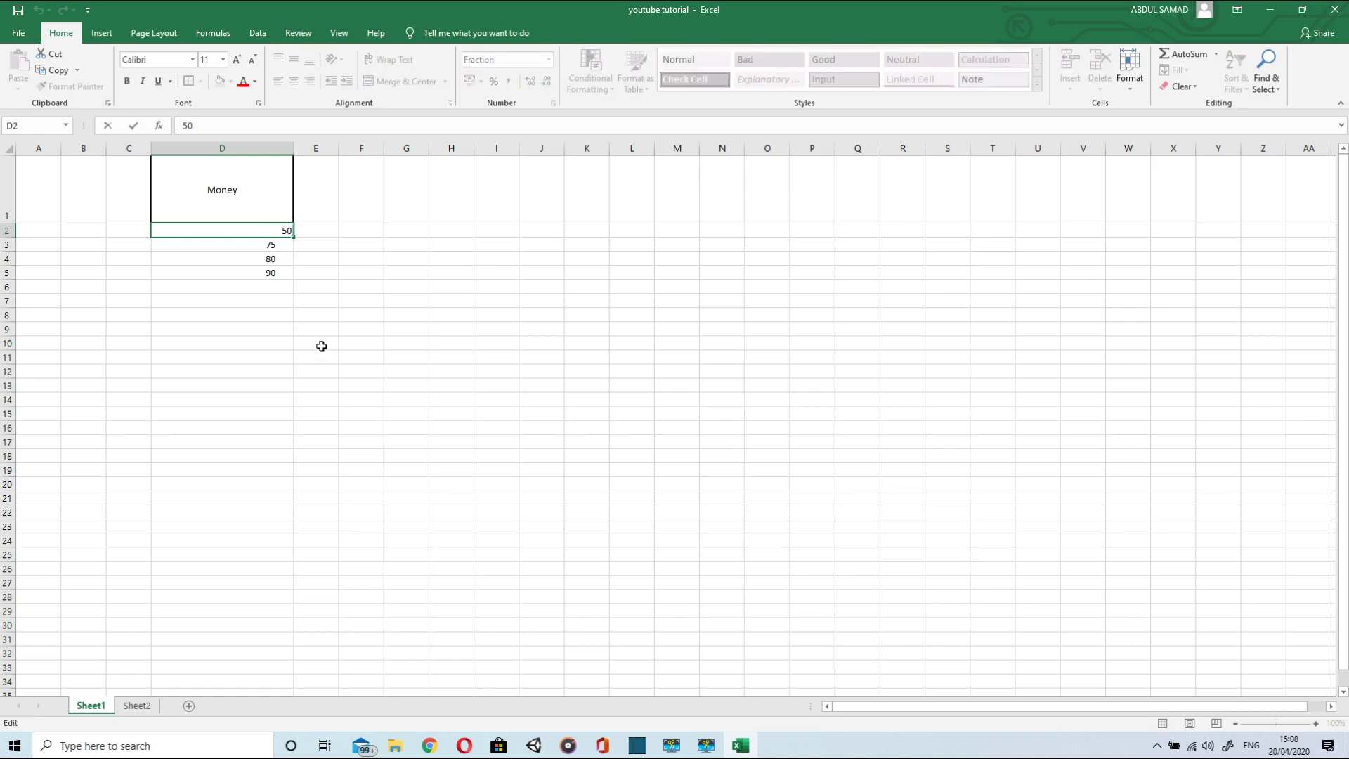
type(".56")
left_click(289, 328)
left_click(271, 232)
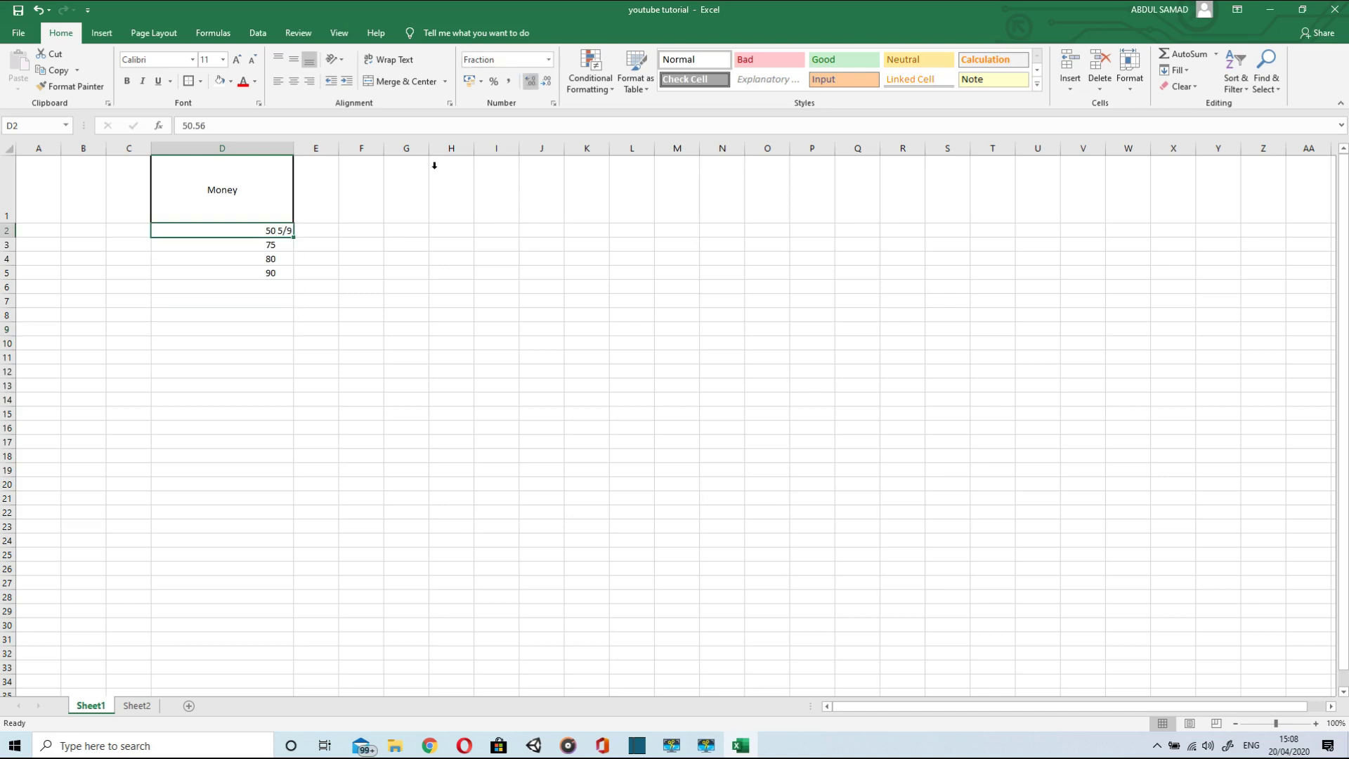
key("ctrl+z")
- Return D2:D5 to General format and bring up Conditional Formatting's Highlight Cells Rules
left_click(548, 60)
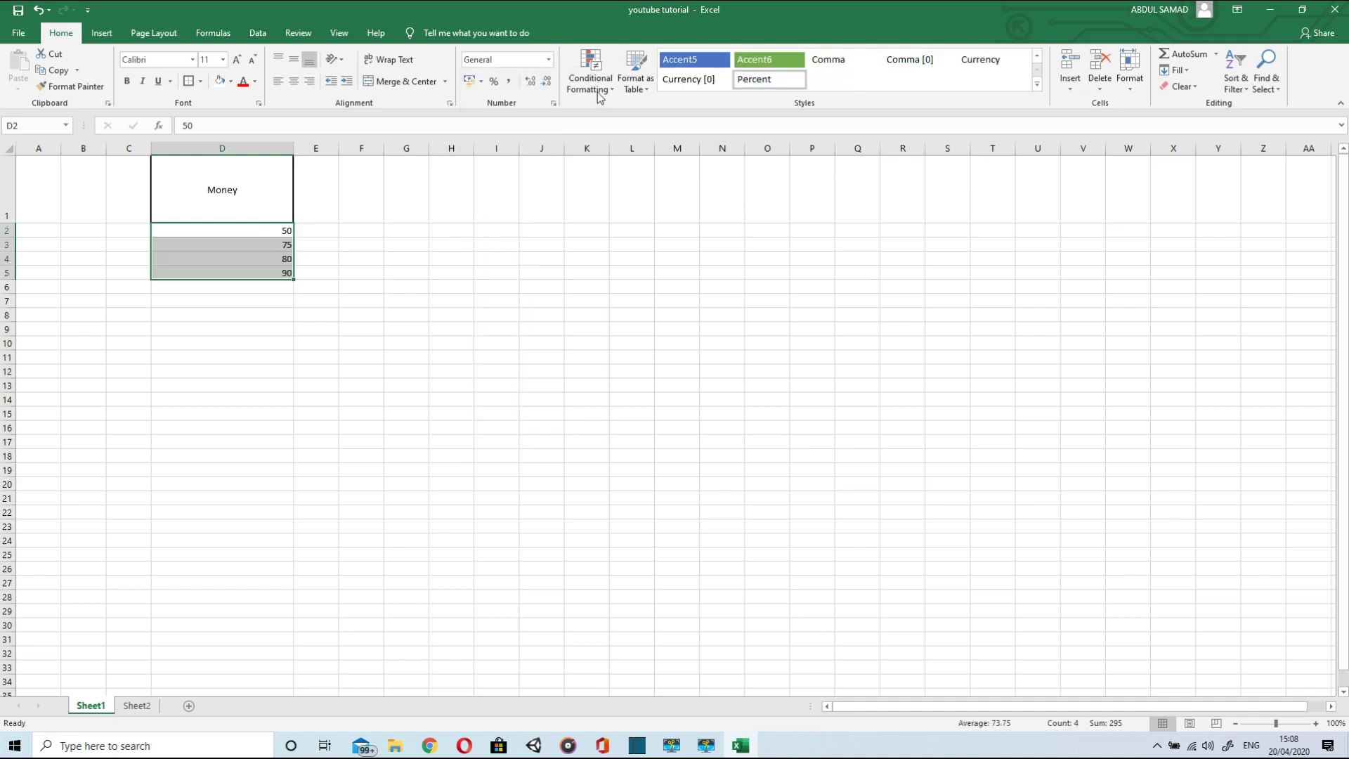
left_click(598, 90)
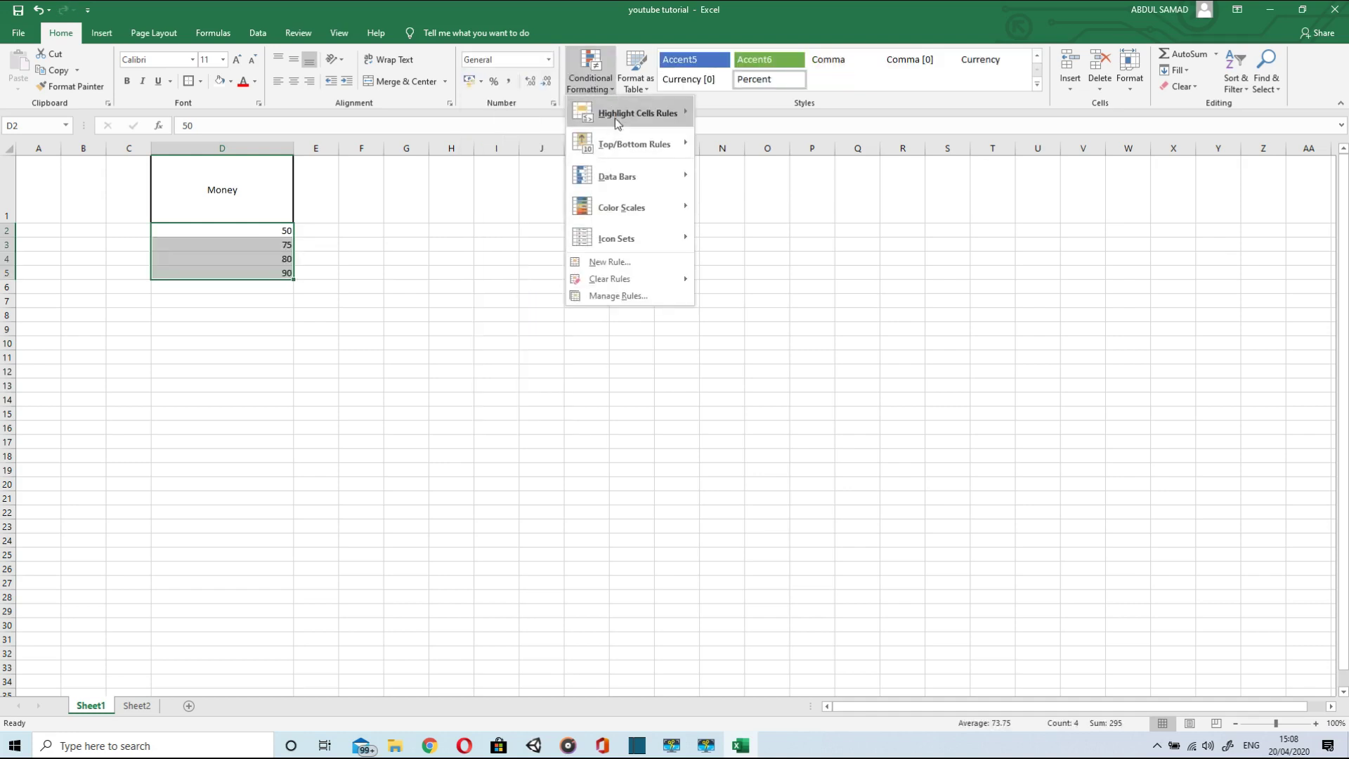
mouse_move(621, 121)
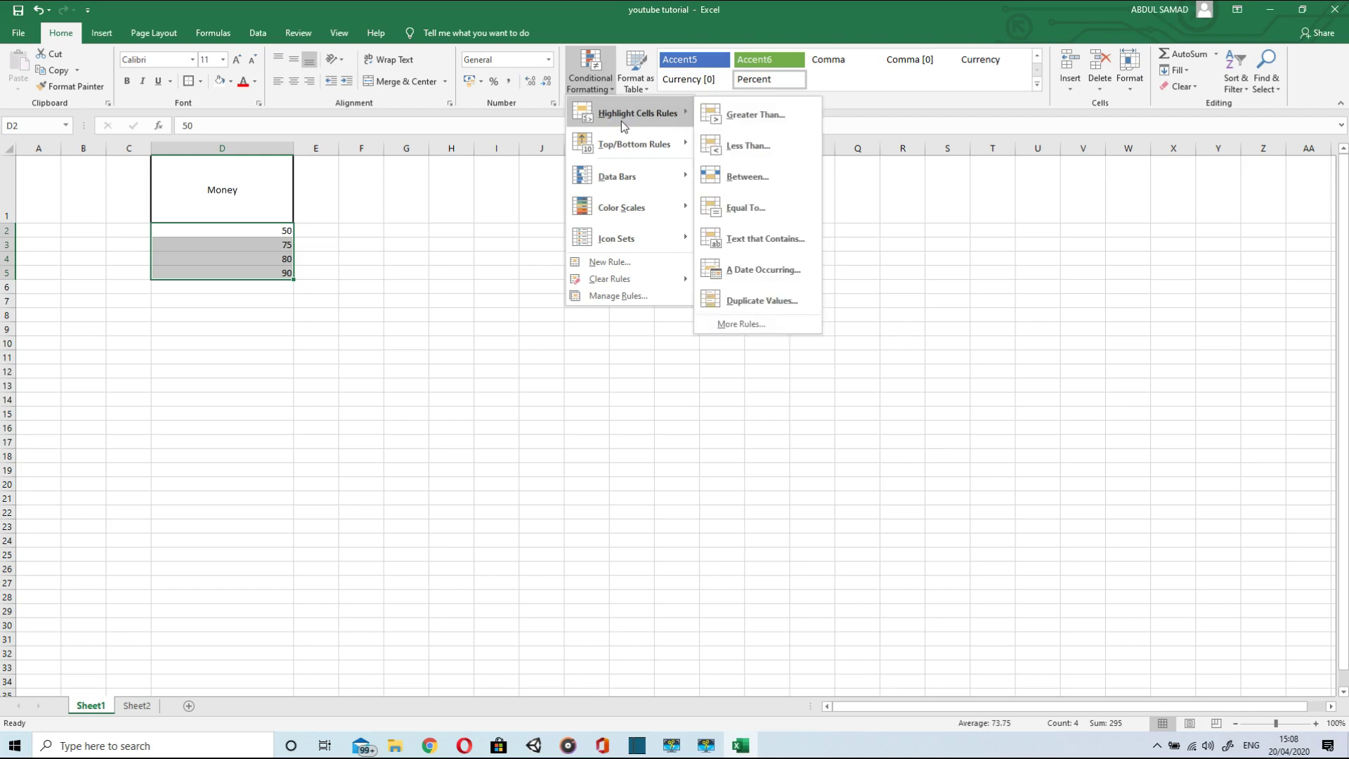
left_click(738, 127)
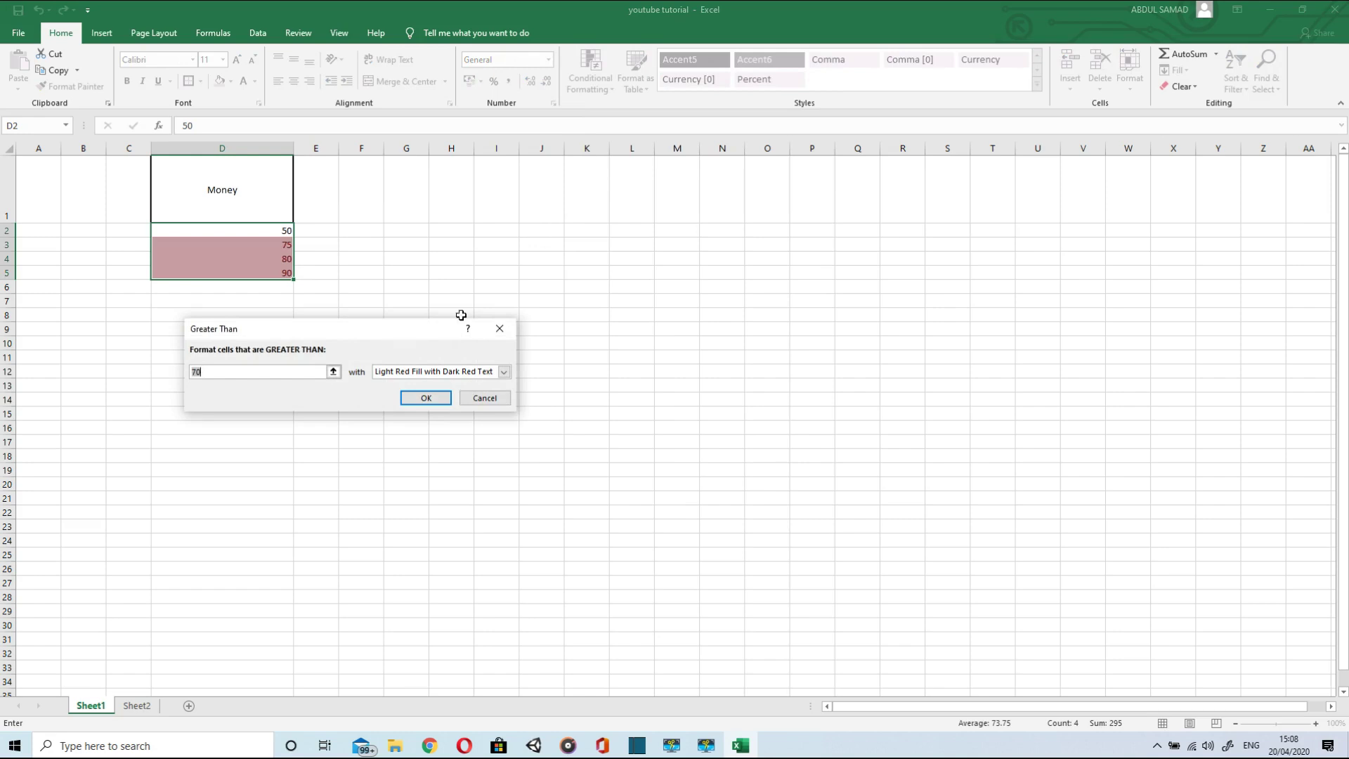
left_click(296, 376)
type("80")
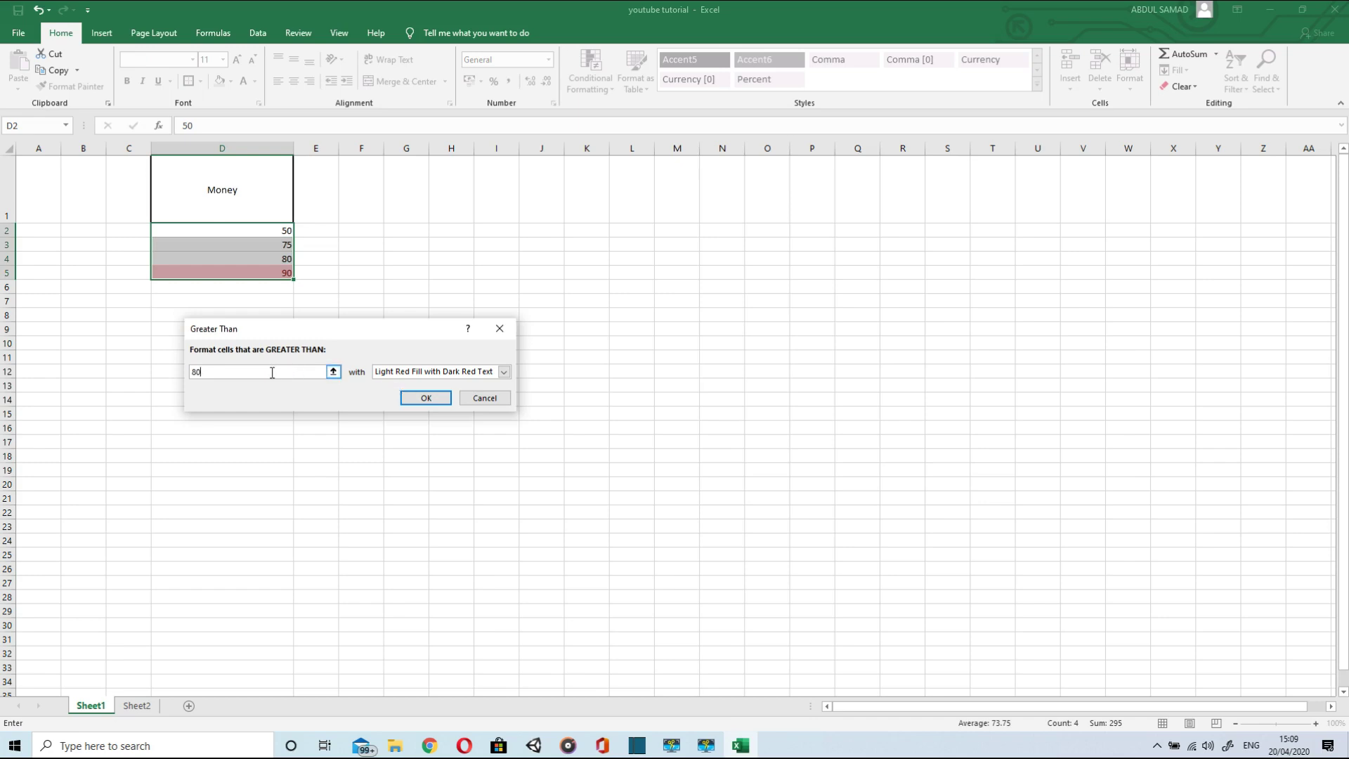
key("BackSpace")
key("BackSpace")
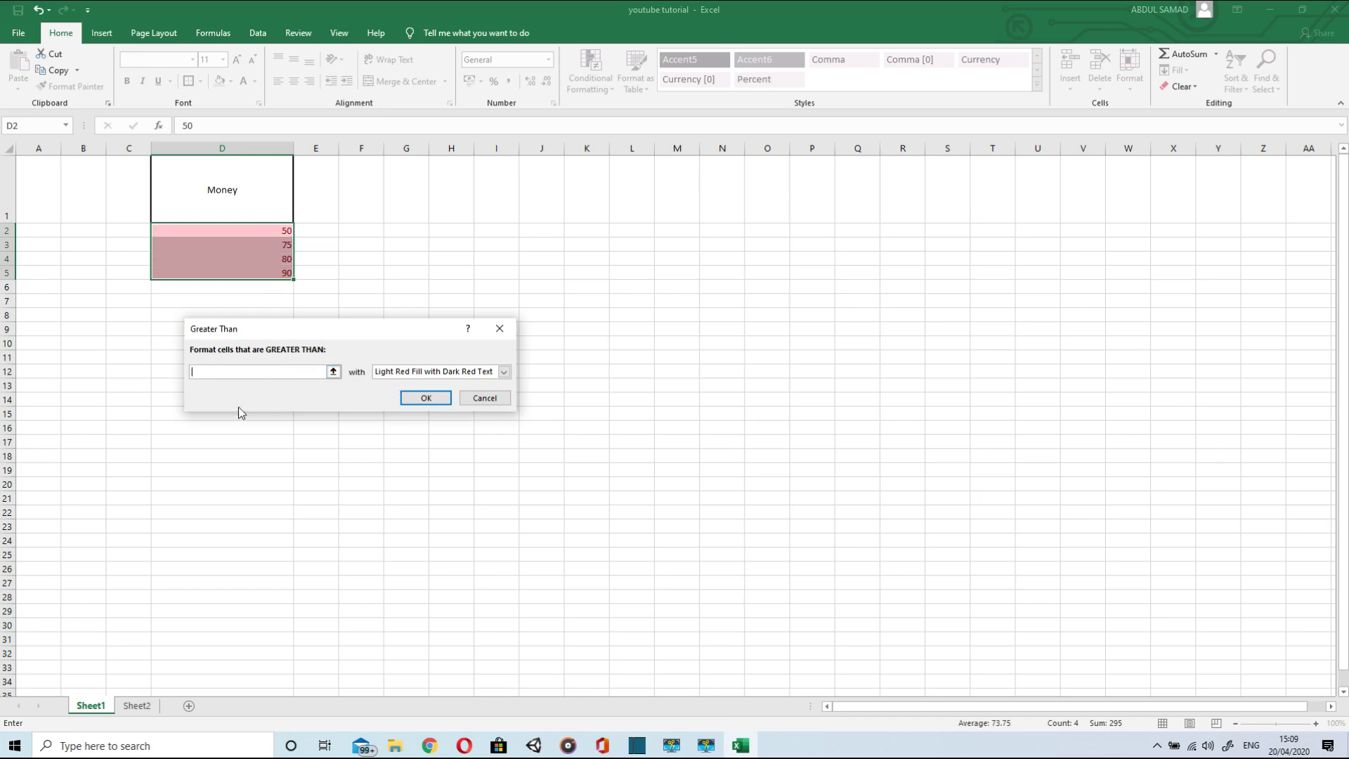
type("90")
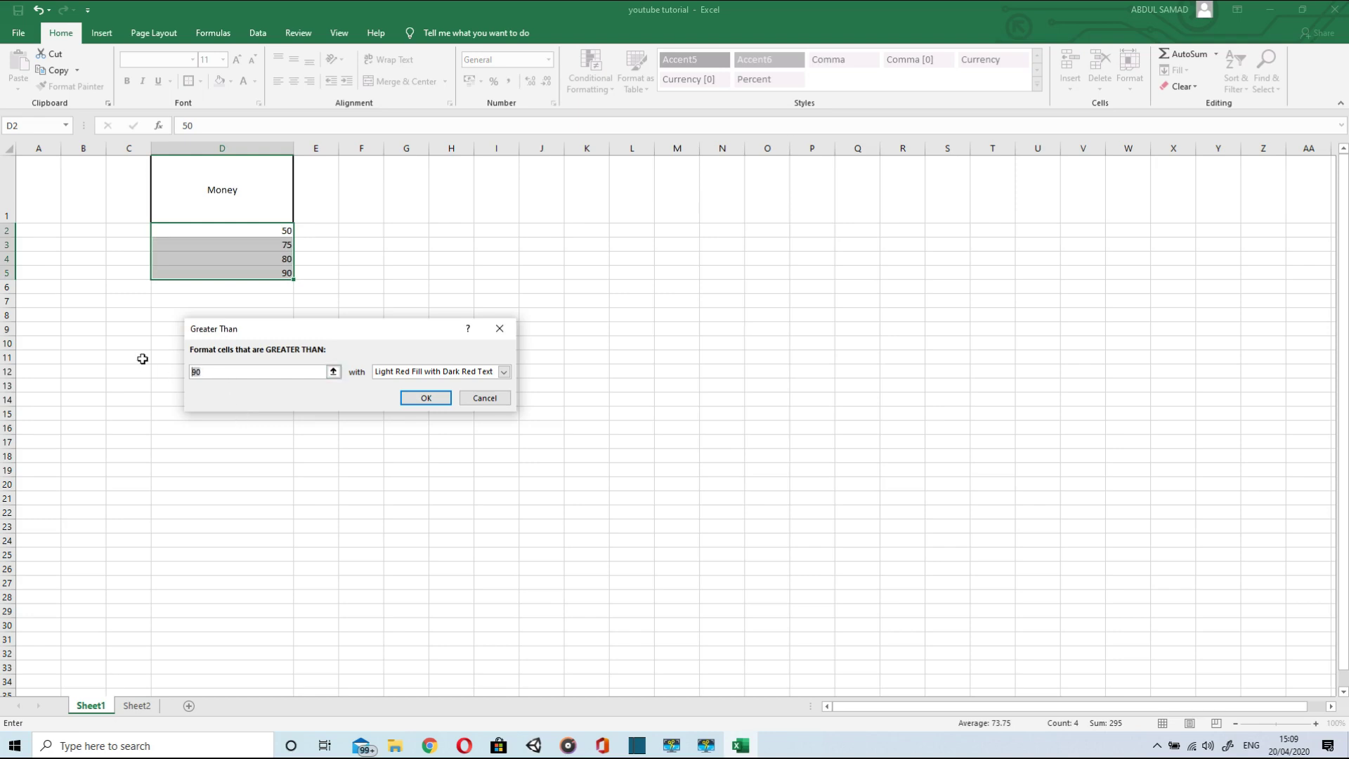
key("Delete")
type("7")
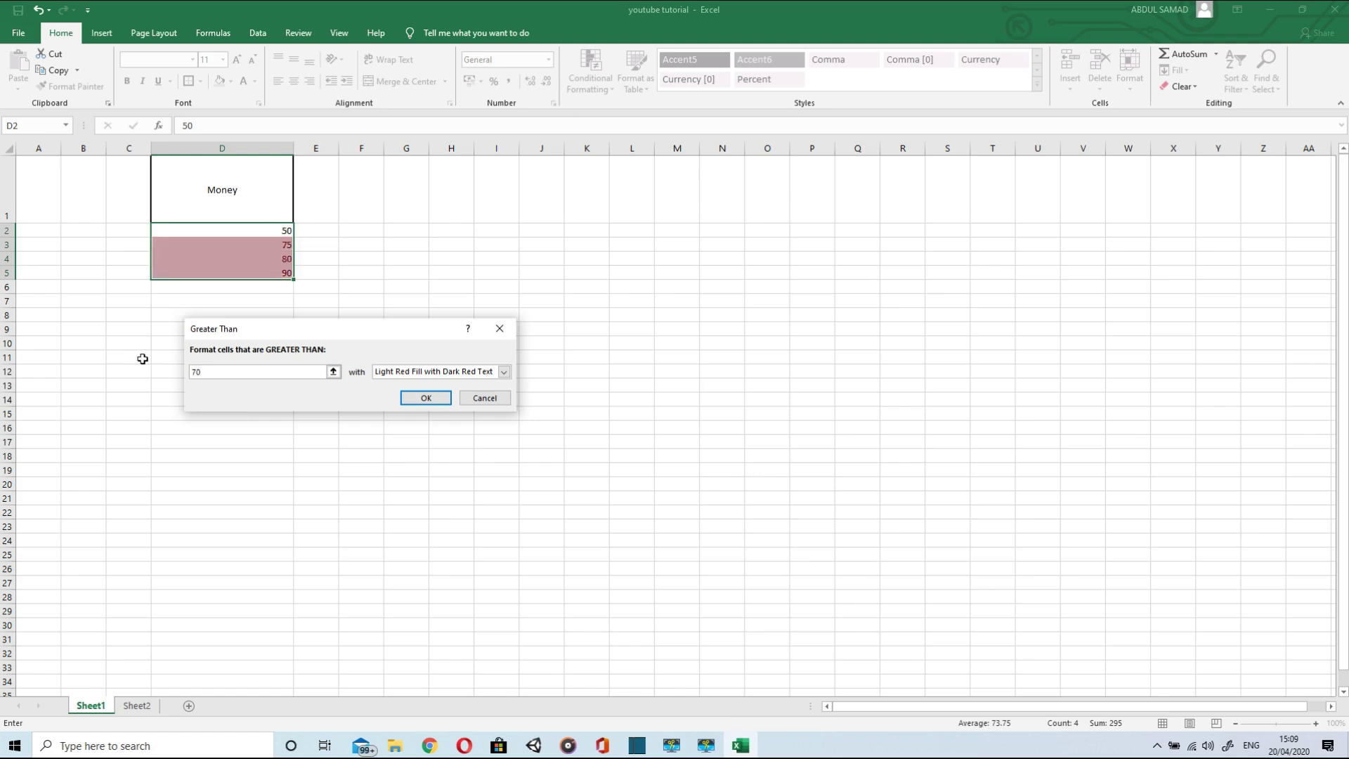
left_click(504, 372)
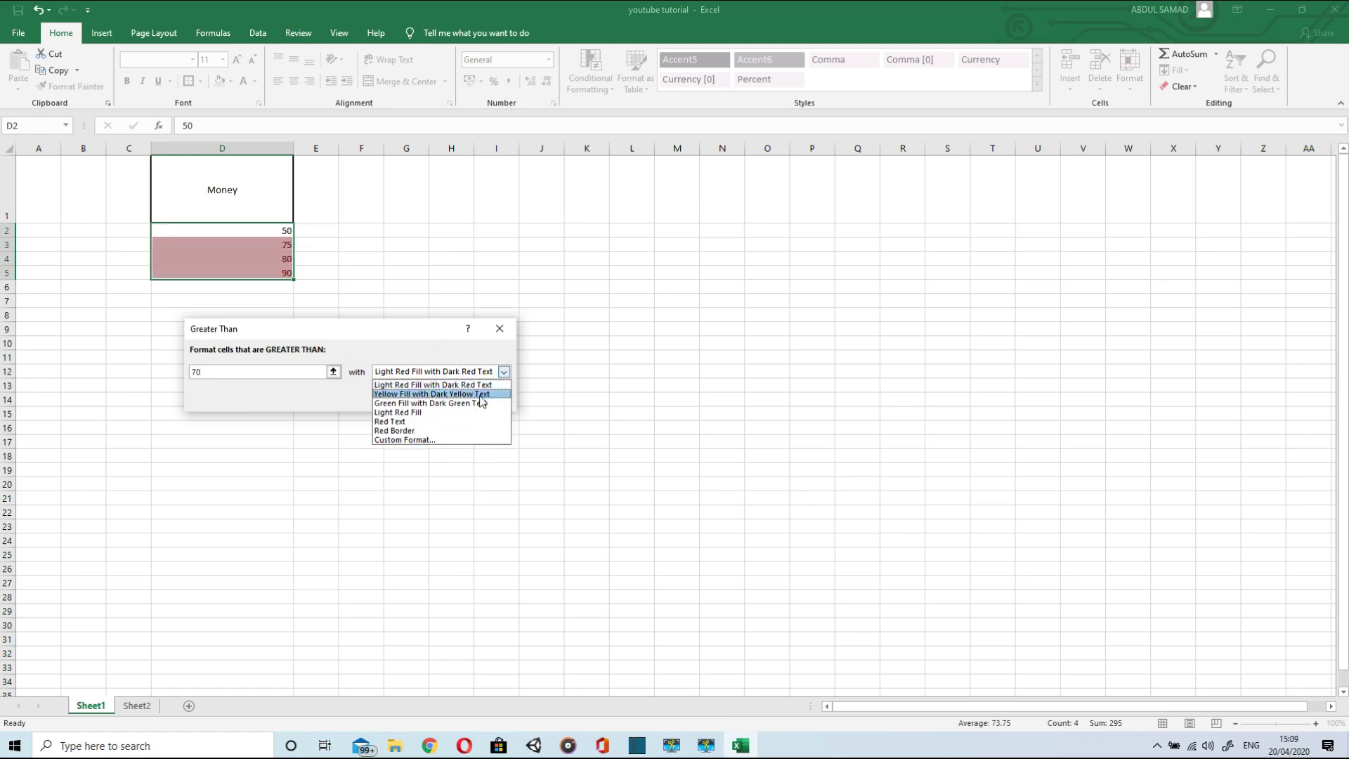
left_click(480, 396)
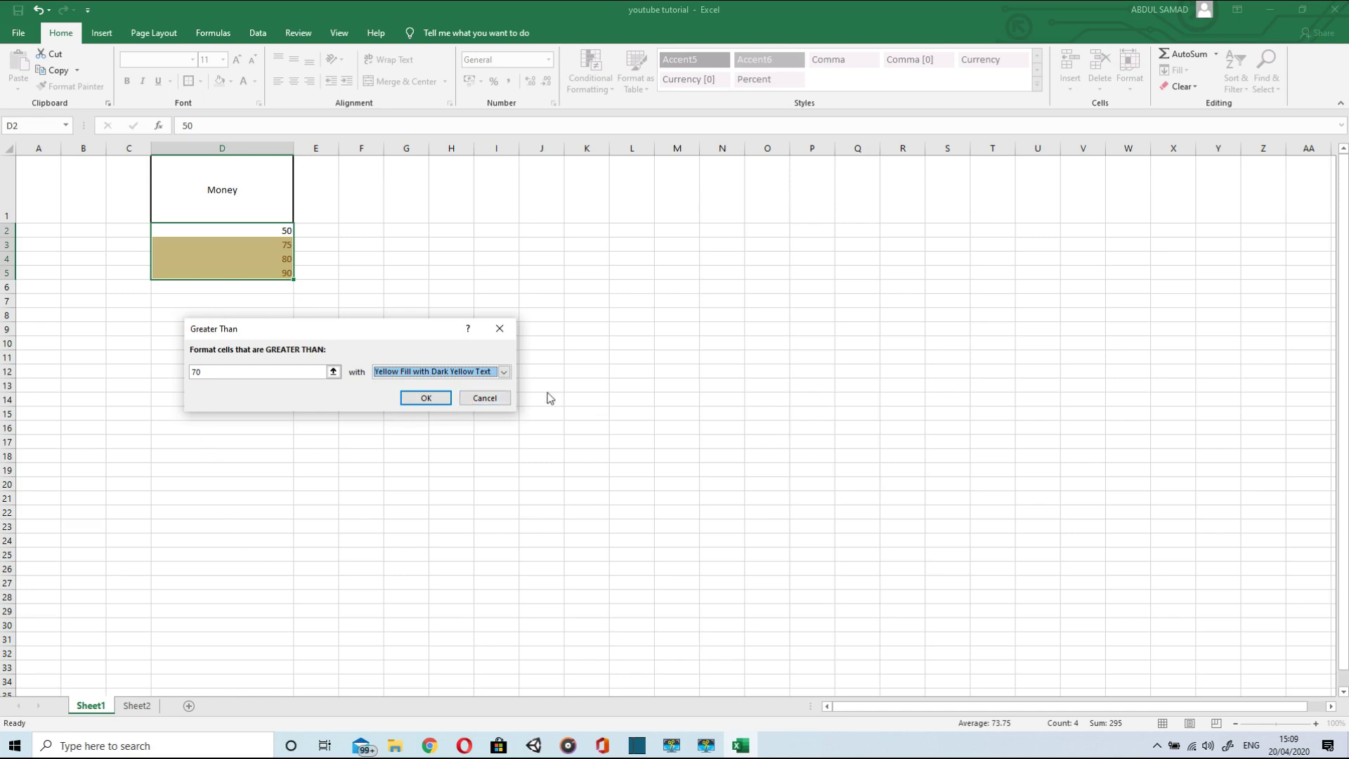
left_click(487, 397)
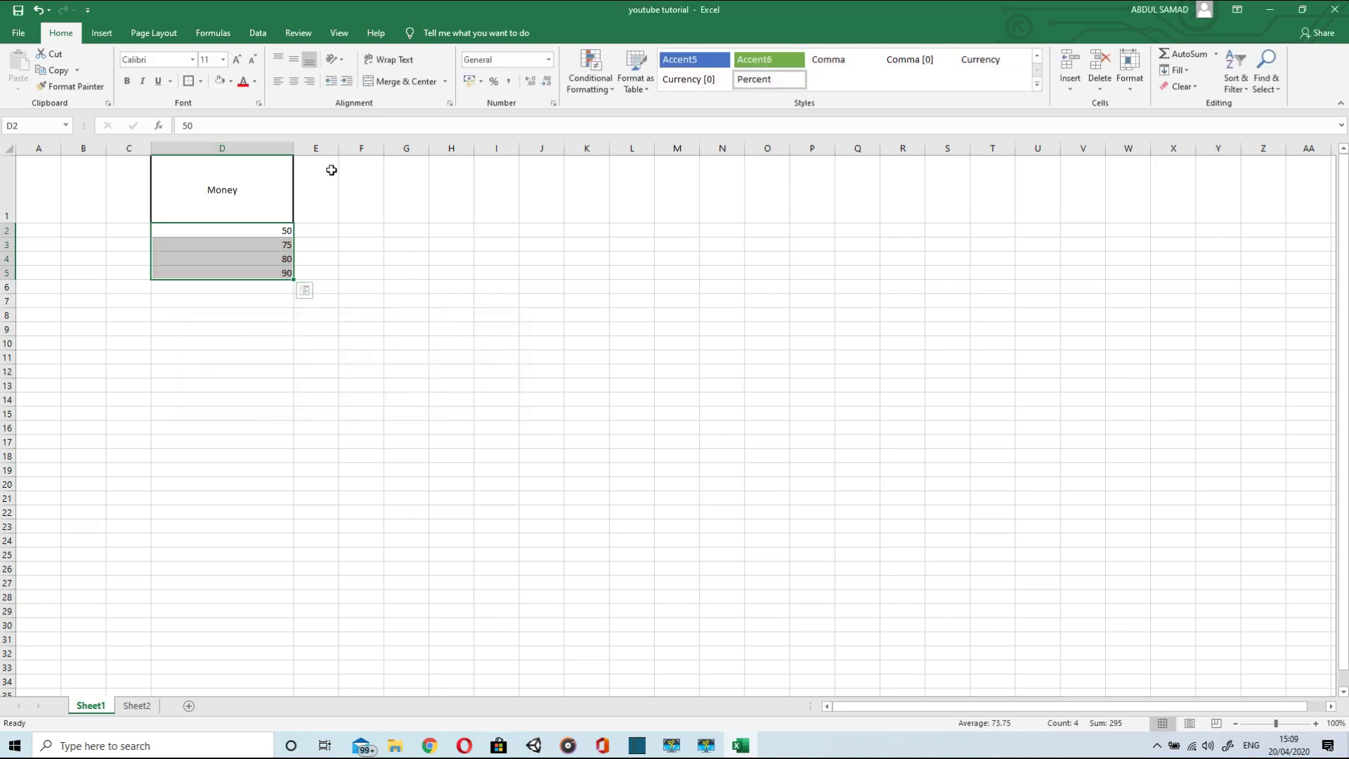
left_click(590, 81)
mouse_move(618, 150)
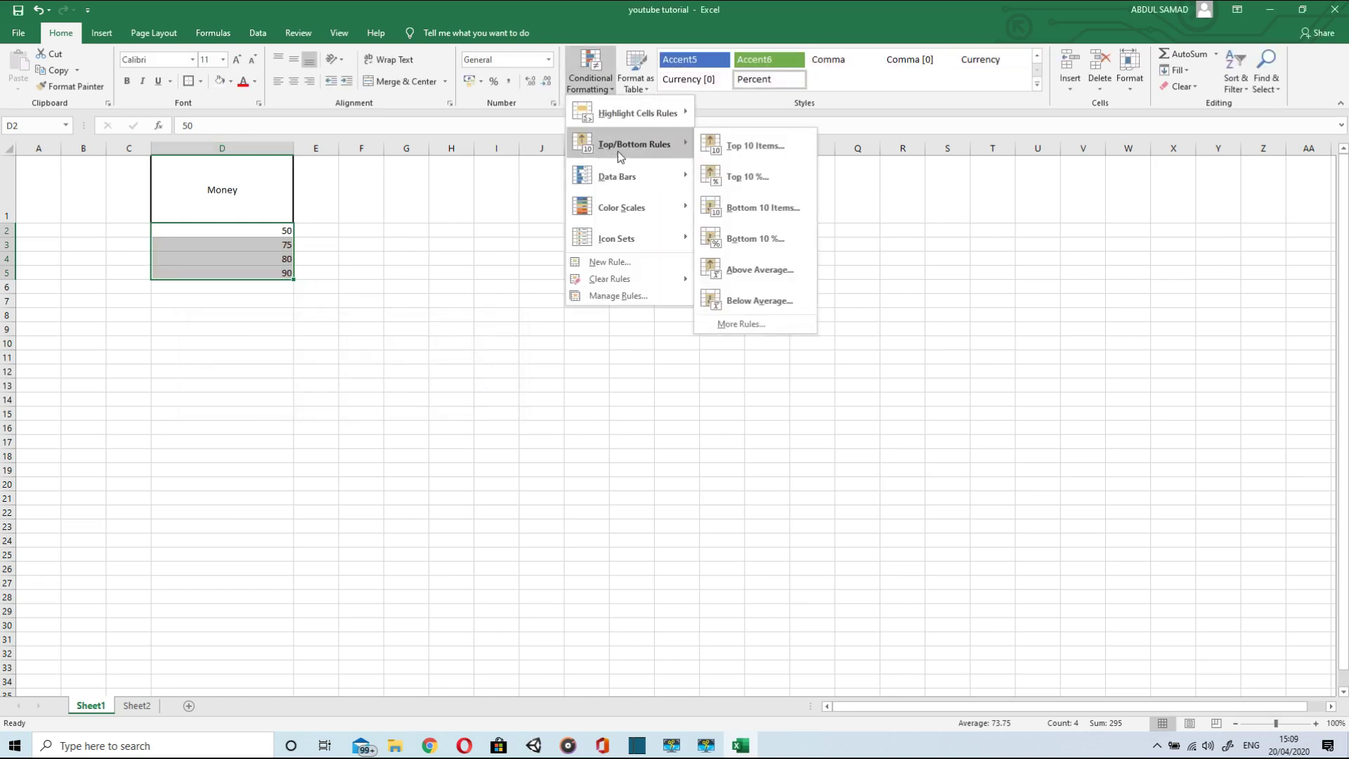
mouse_move(648, 118)
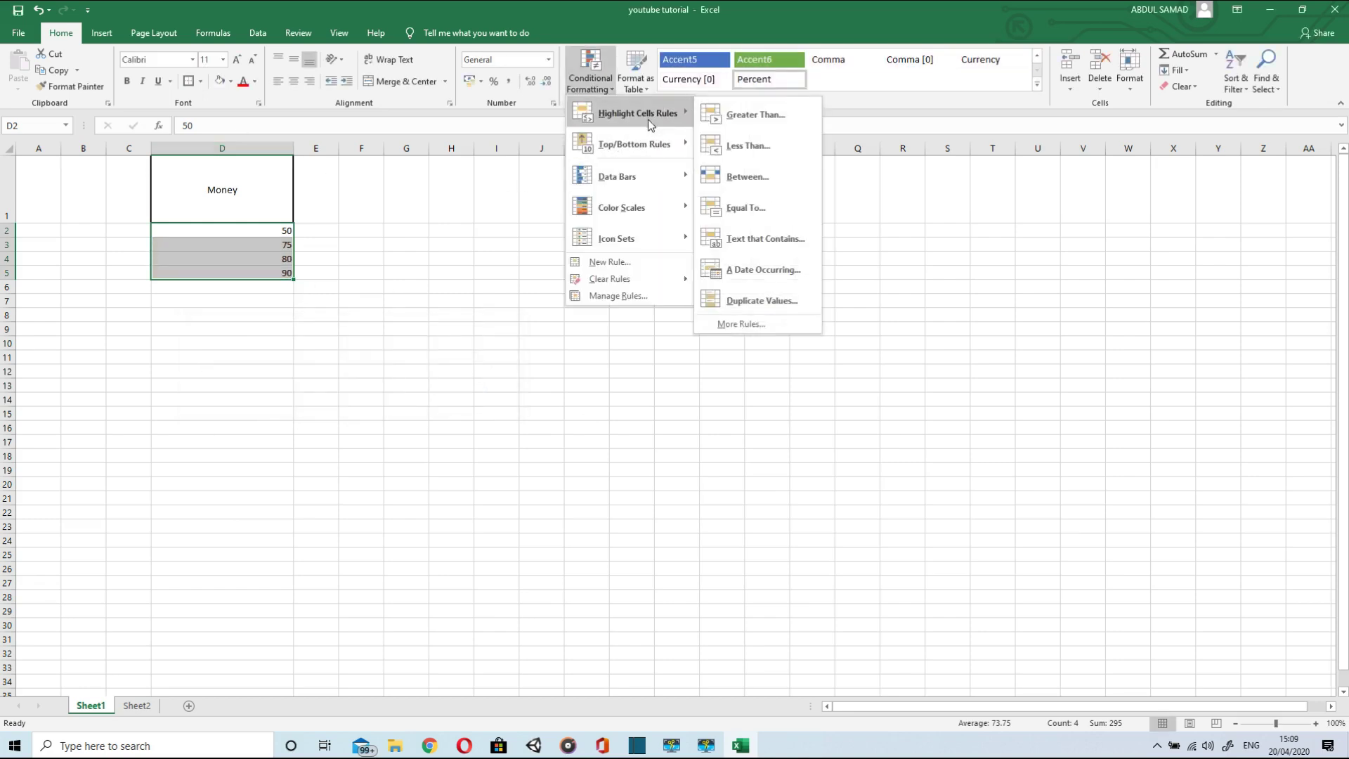
left_click(766, 176)
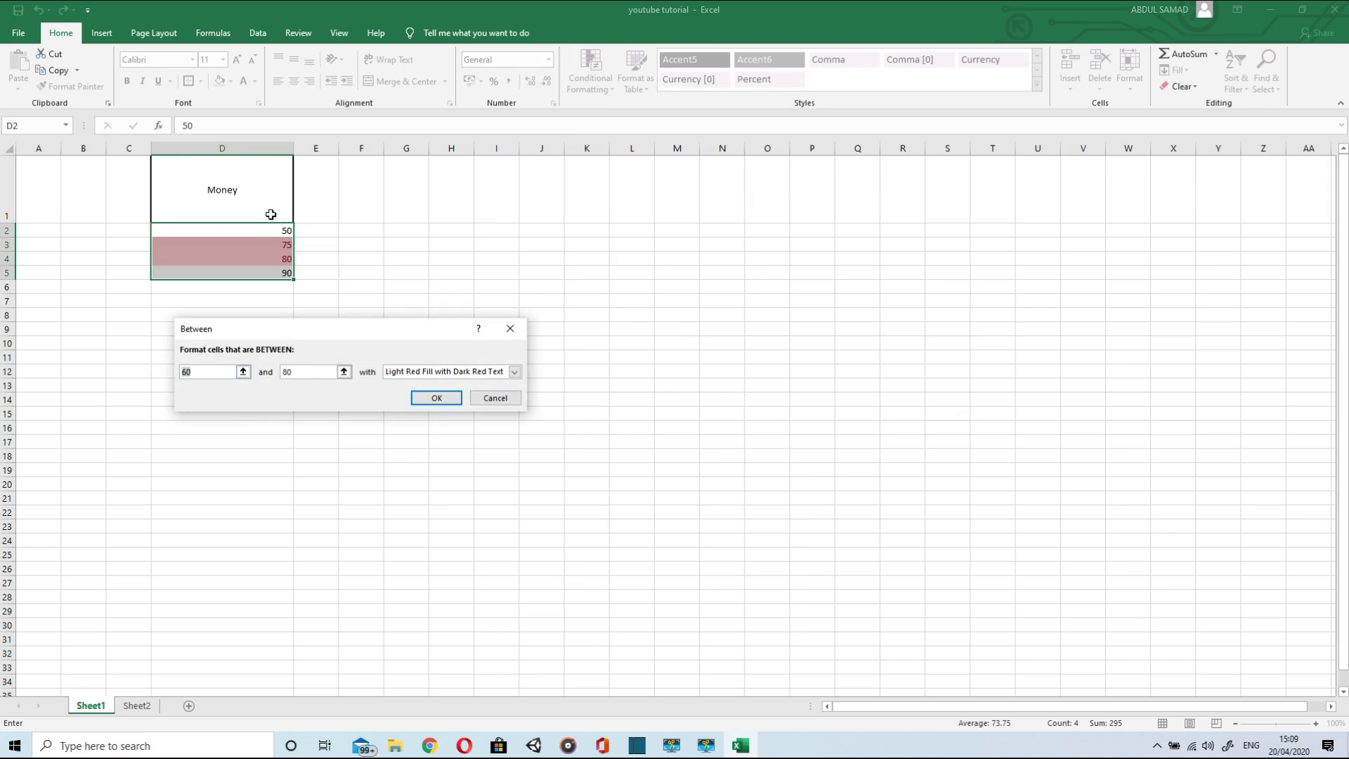
left_click(491, 399)
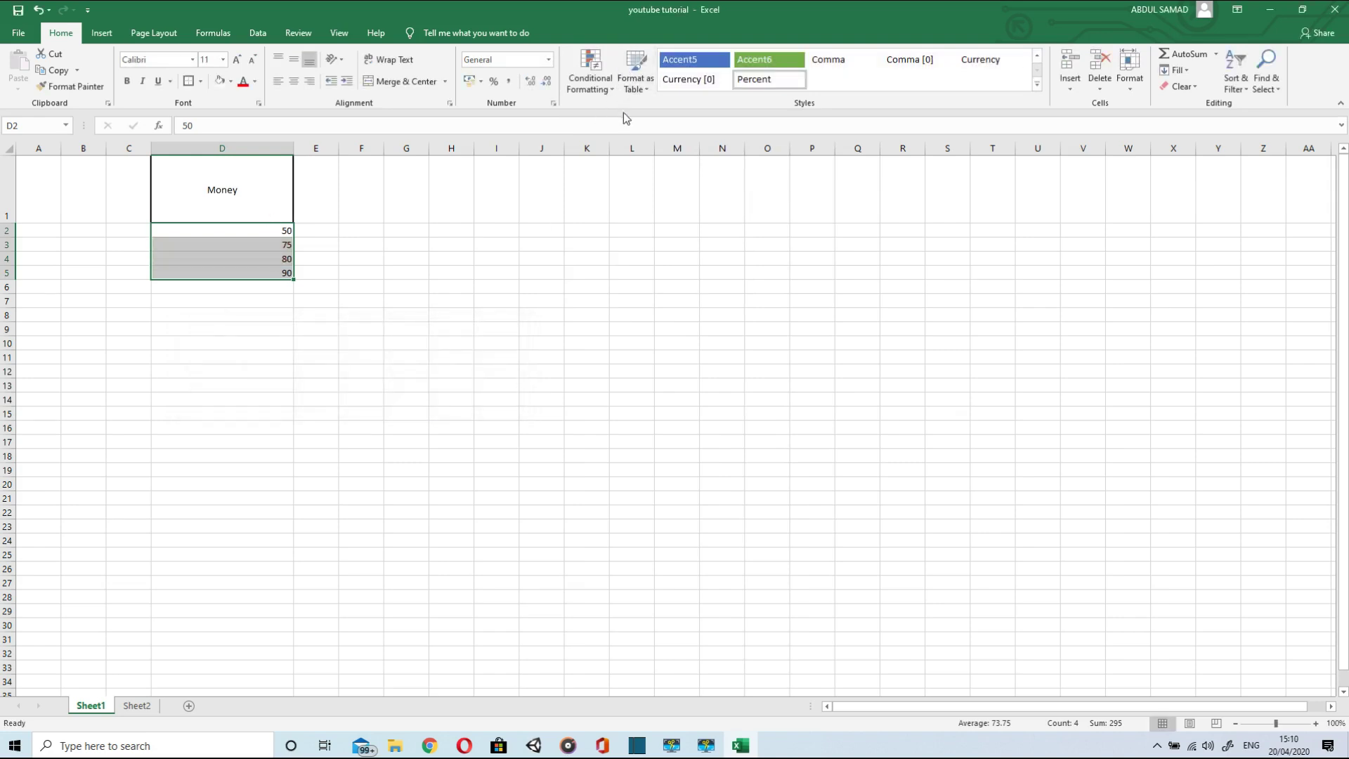
left_click(635, 86)
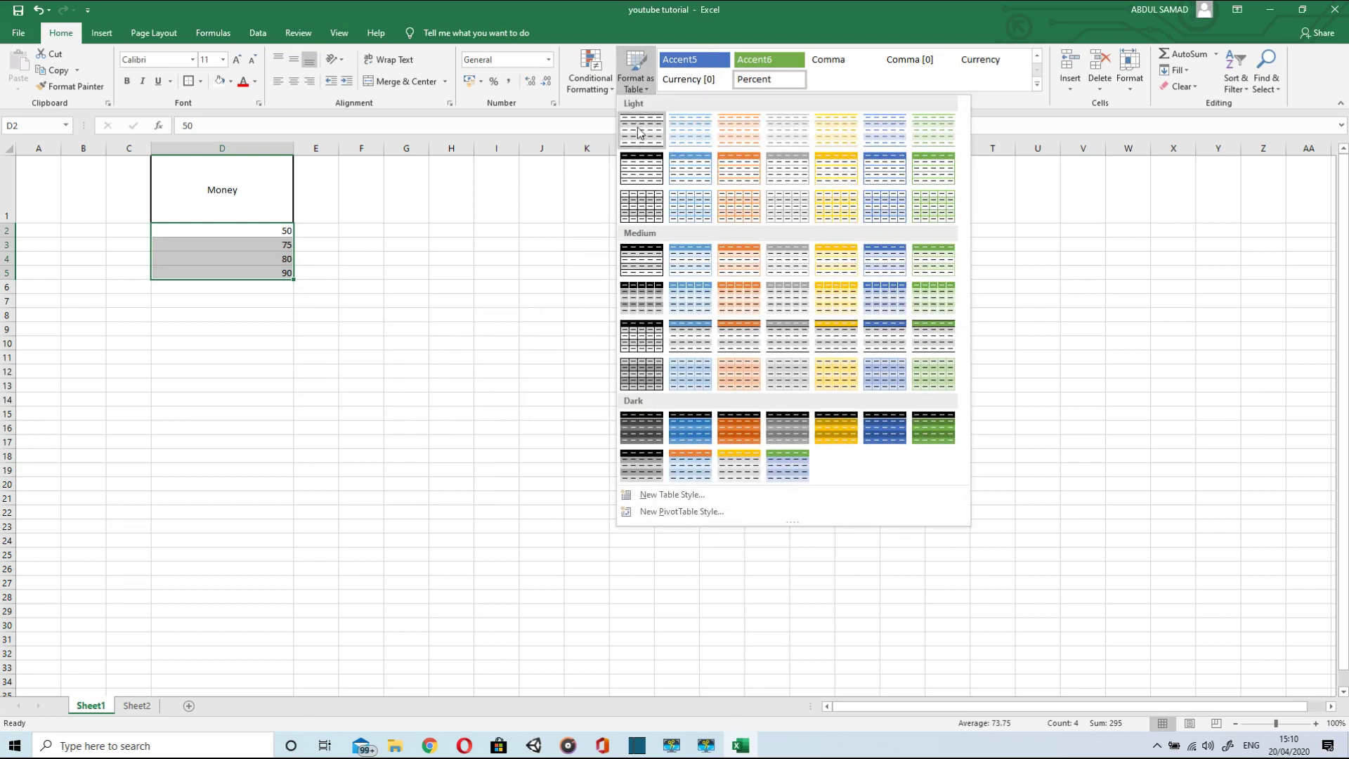
left_click(550, 349)
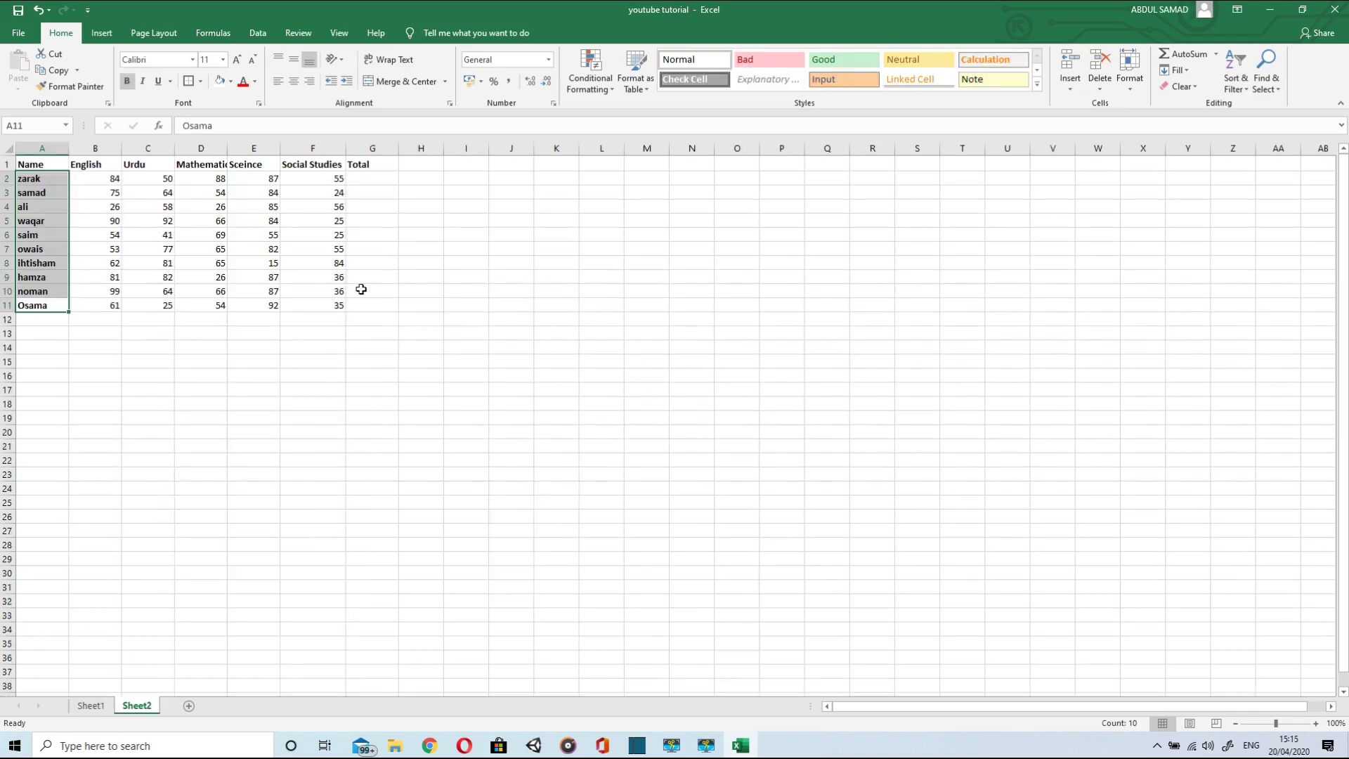
- On Sheet2, apply All Borders to the marks table A1:G11
left_click(395, 289)
left_click(32, 166)
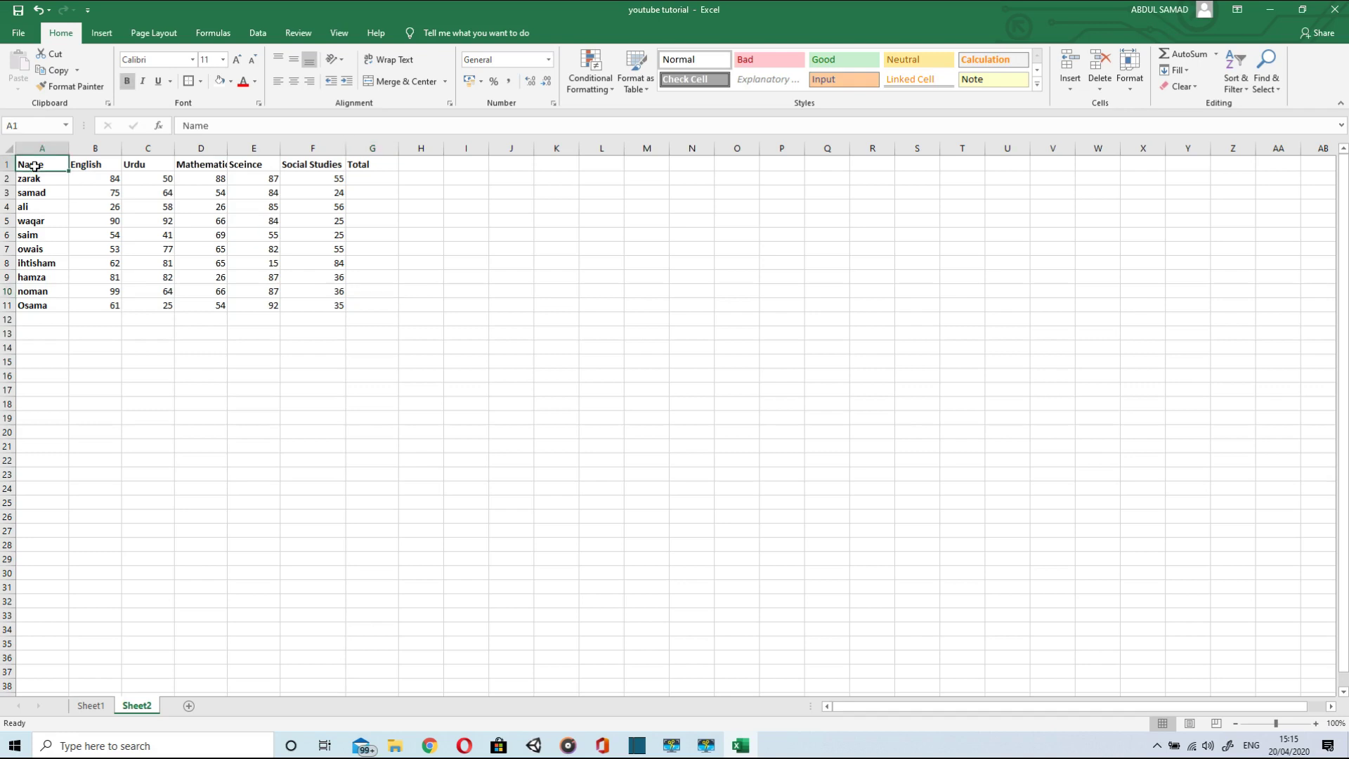
key("shift+Right")
key("shift+Right")
key("shift+Right")
key("shift+Right")
key("shift+Right")
key("shift+Right")
key("shift+Down")
key("shift+Down")
key("shift+Down")
key("shift+Down")
key("shift+Down")
key("shift+Down")
key("shift+Down")
key("shift+Down")
key("shift+Down")
key("shift+Down")
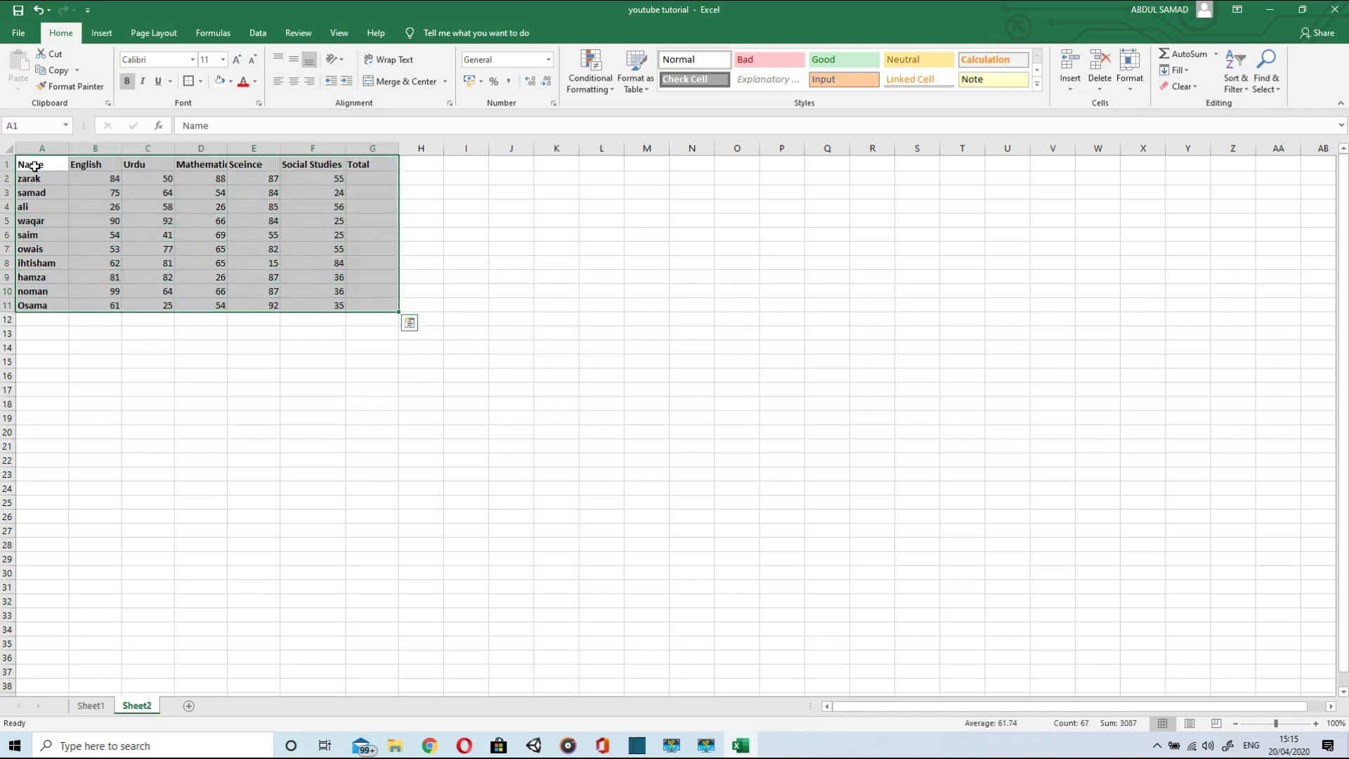
left_click(200, 82)
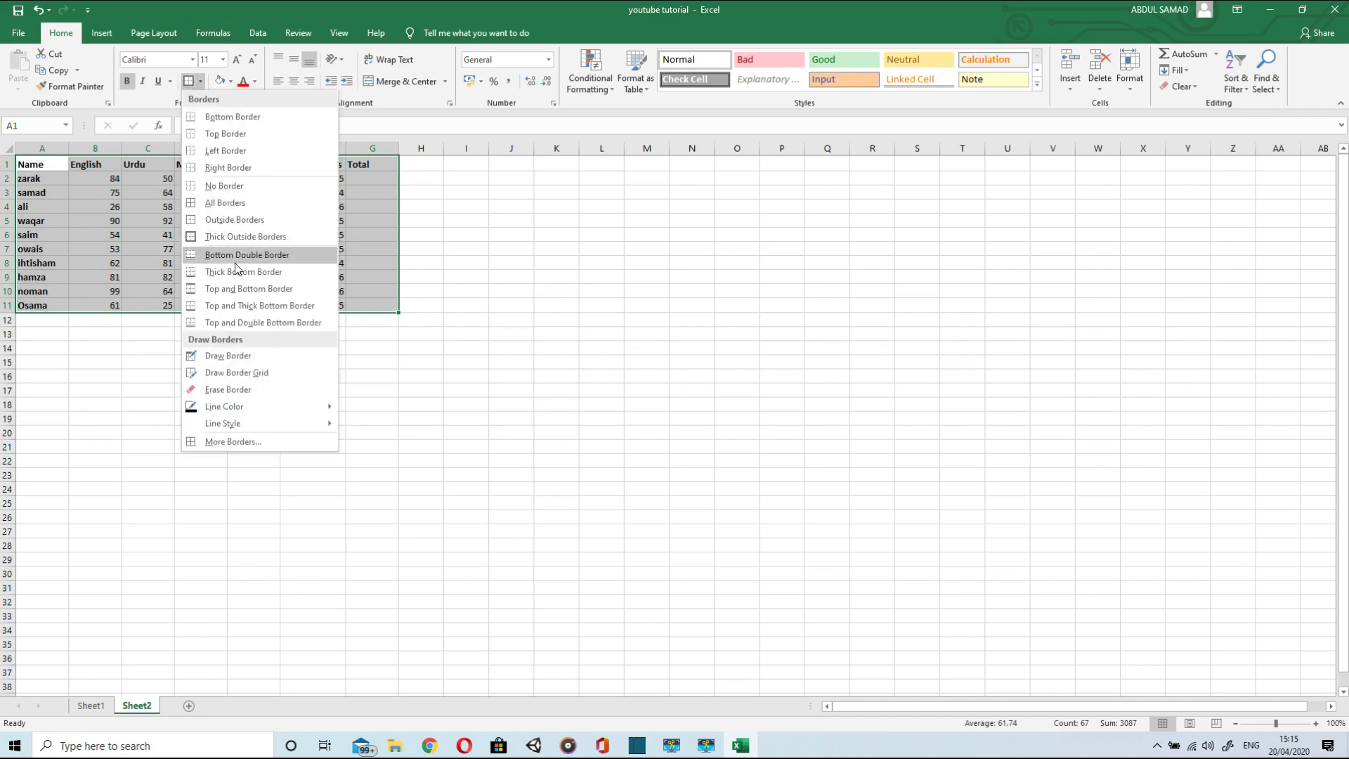
left_click(223, 203)
left_click(241, 356)
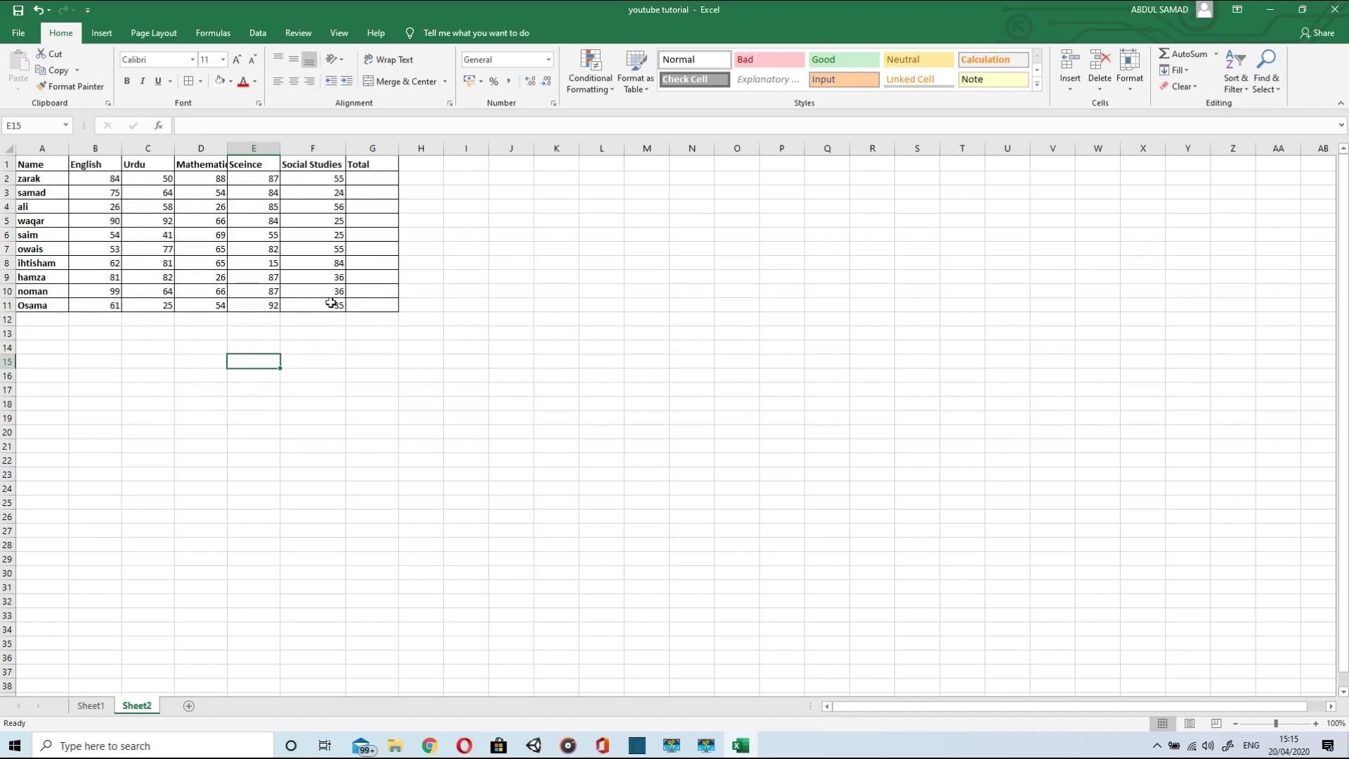
left_click(377, 164)
left_click(388, 181)
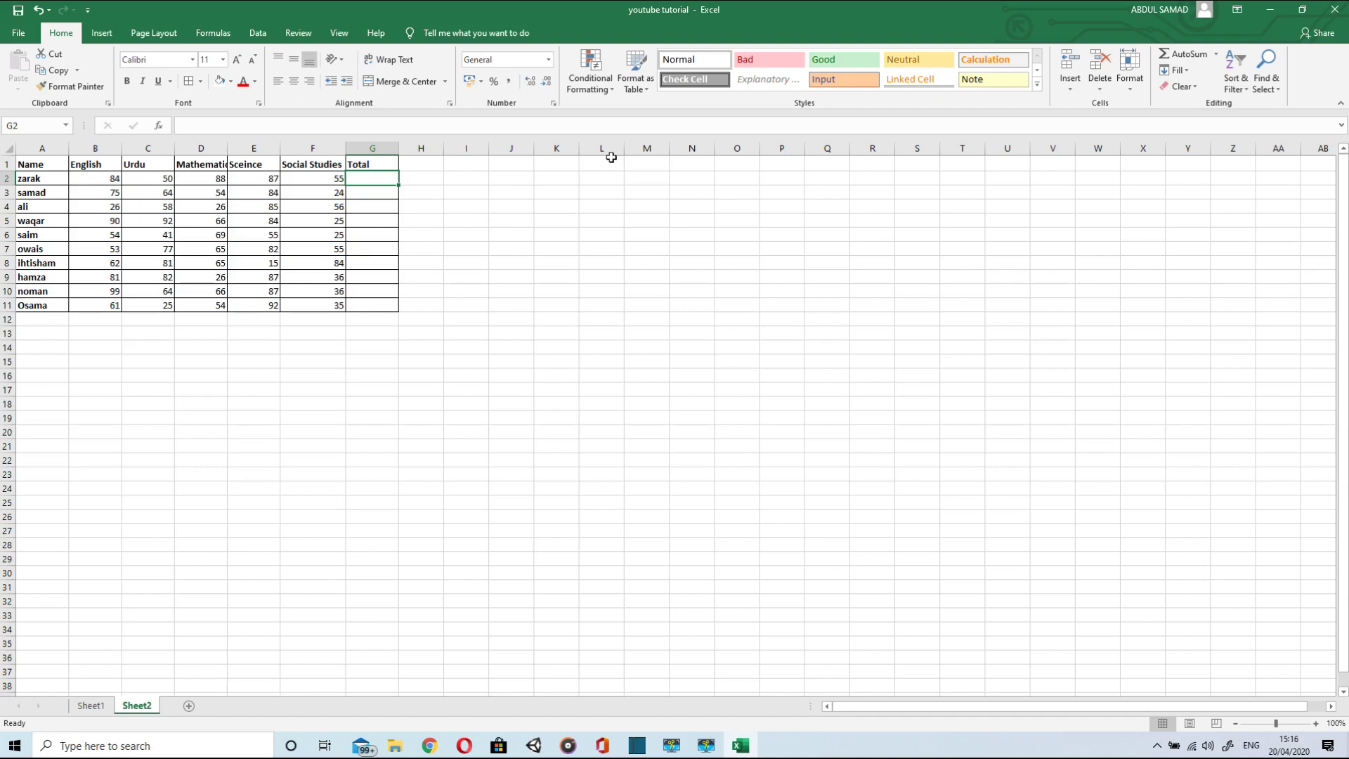
- Enter =SUM(B2:F2) in G2 and fill it down to G11, giving totals 364 to 267
left_click(1215, 55)
left_click(1188, 68)
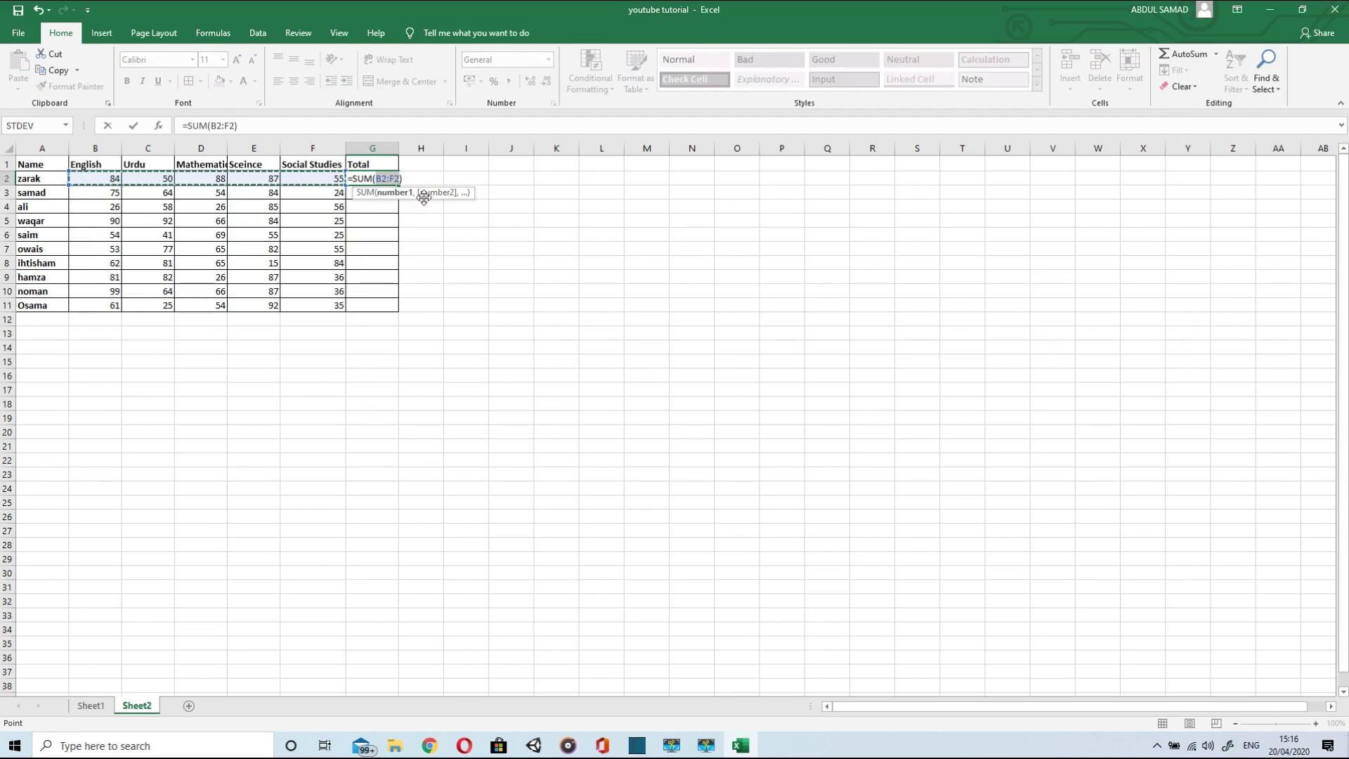
left_click(89, 181)
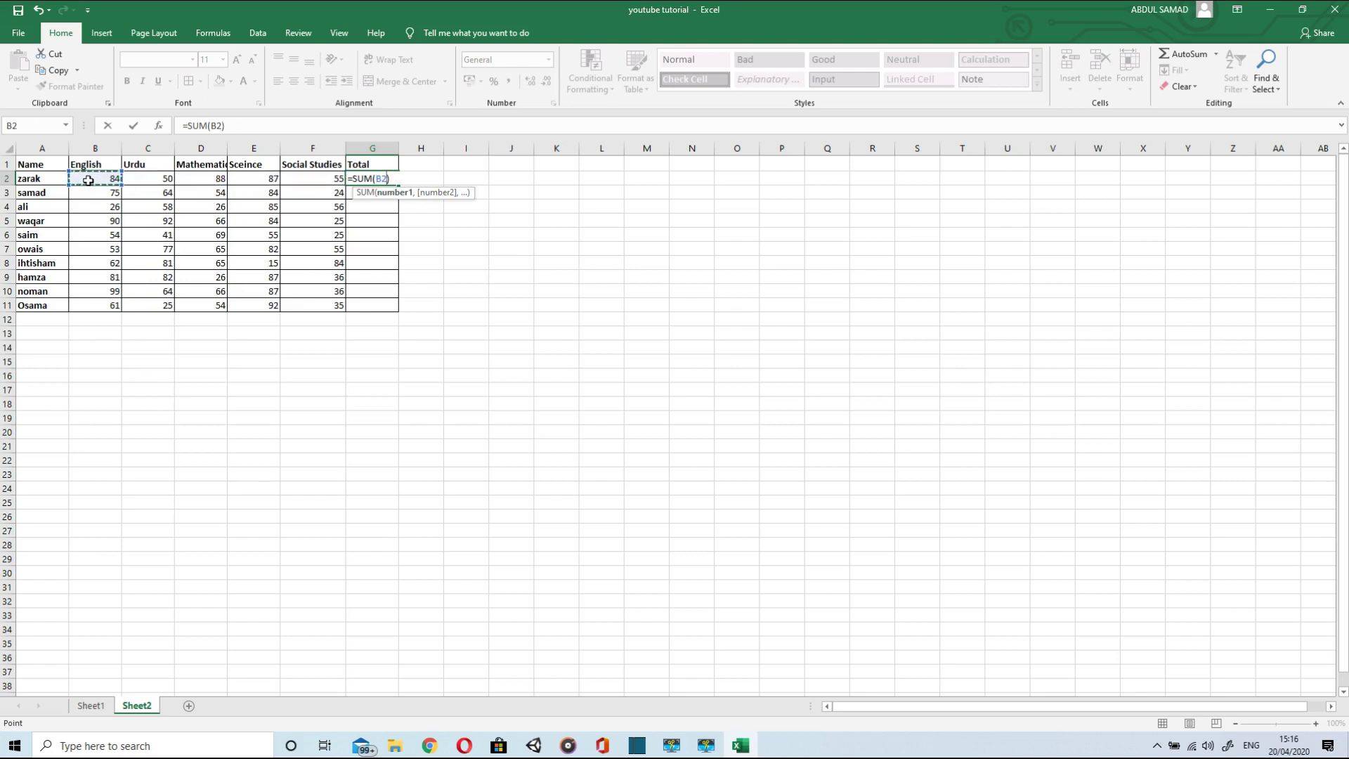
key("shift+Right")
key("shift+Right")
key("shift+Right")
key("shift+Right")
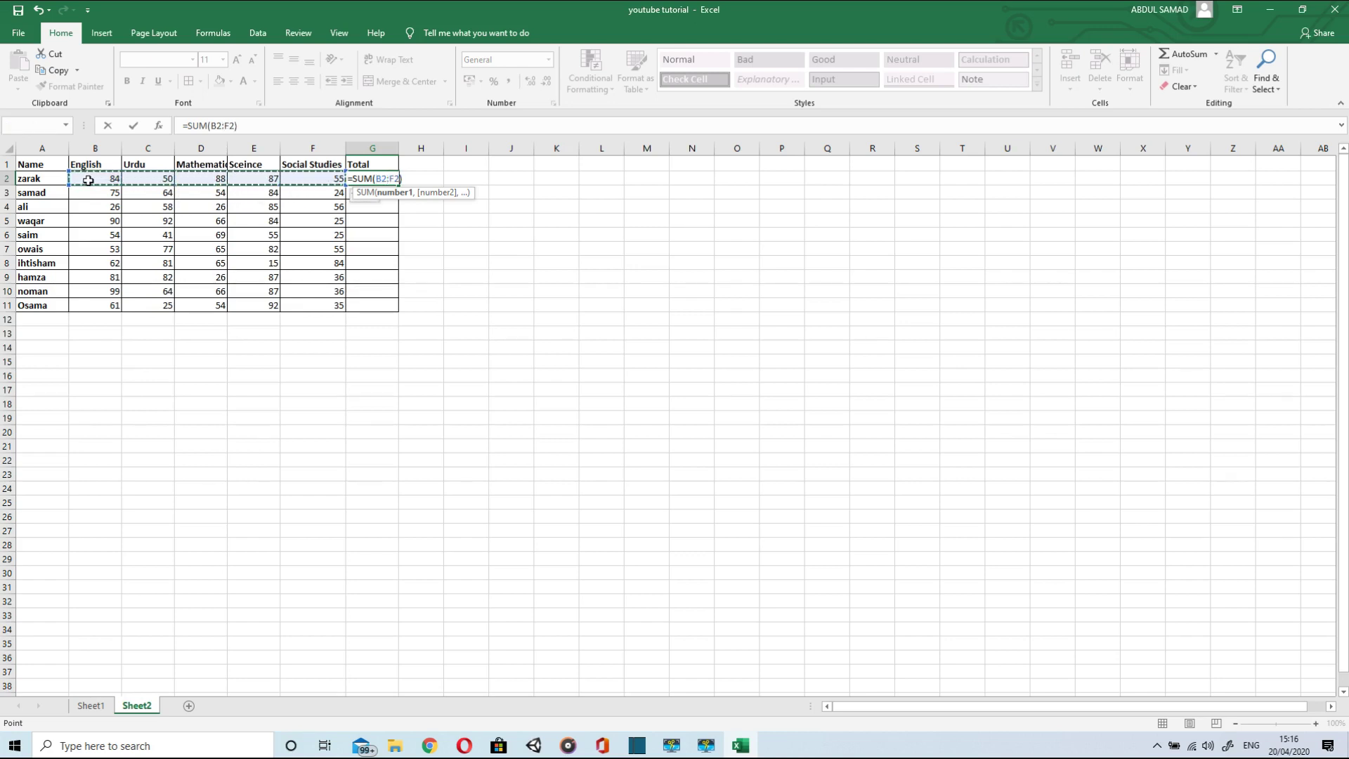
key("Return")
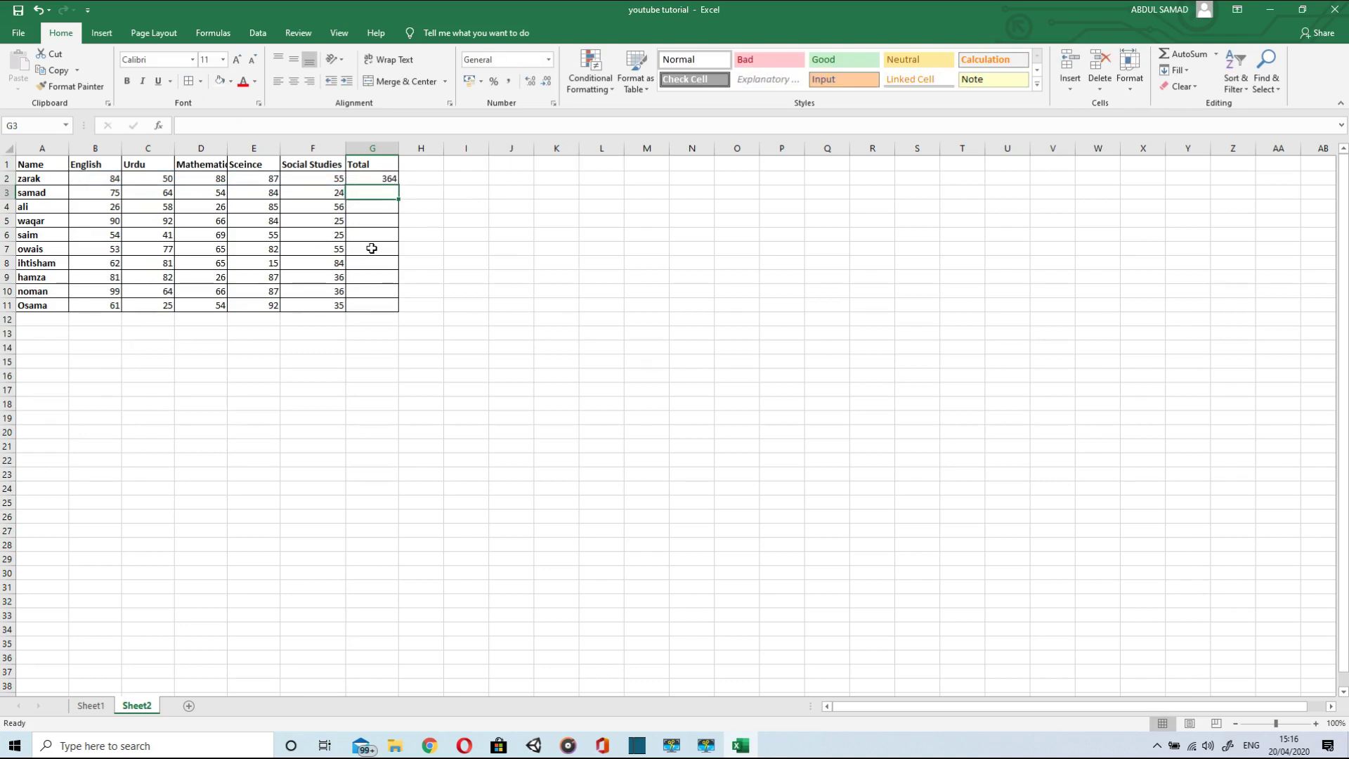
left_click(382, 180)
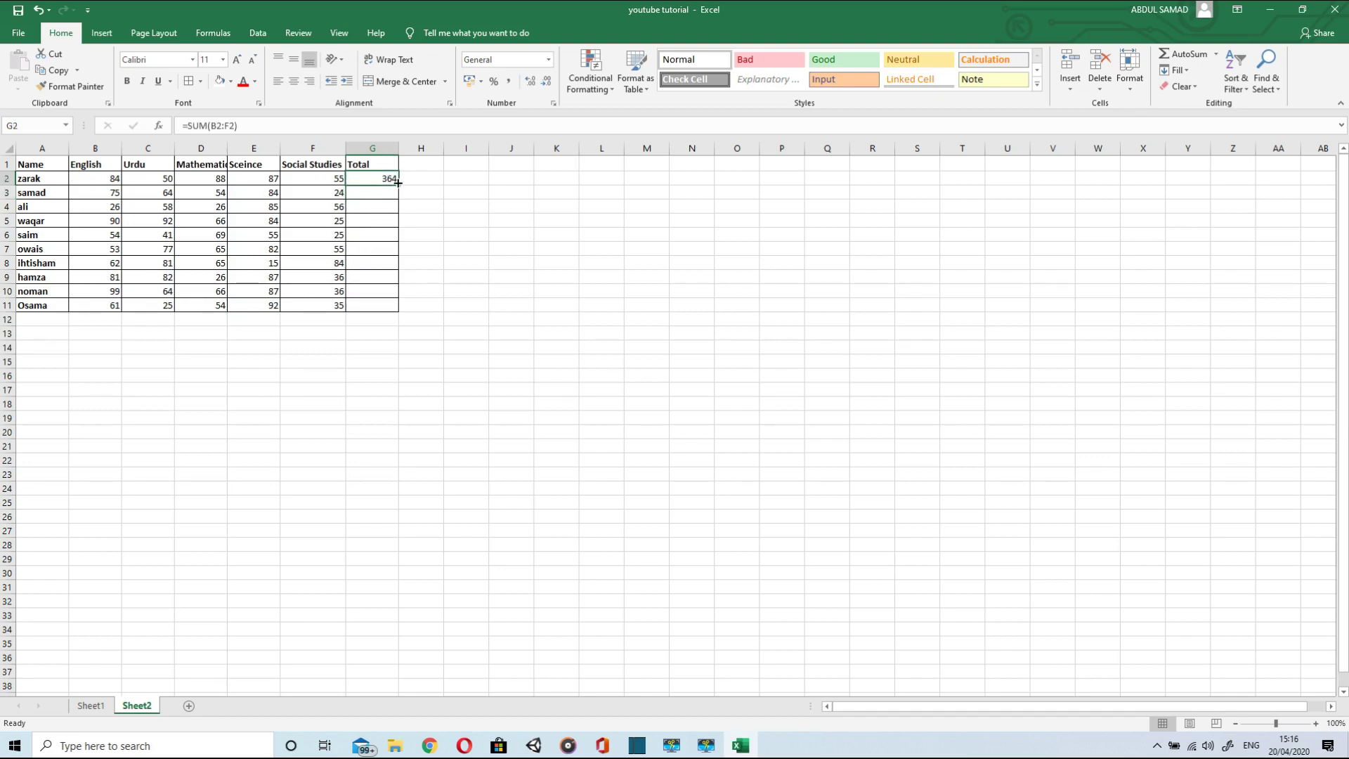
left_click_drag(398, 184, 379, 311)
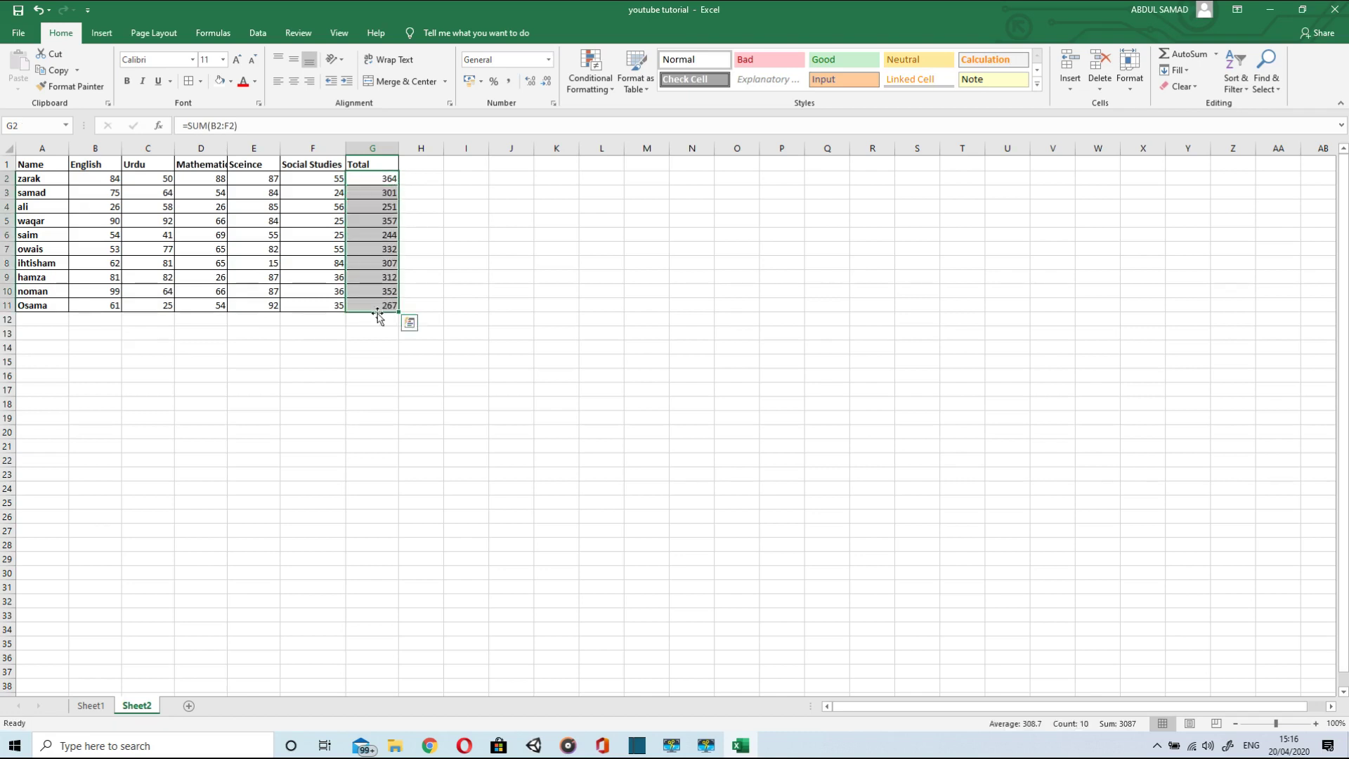
- Add a bold 'Average' heading in H1
left_click(387, 165)
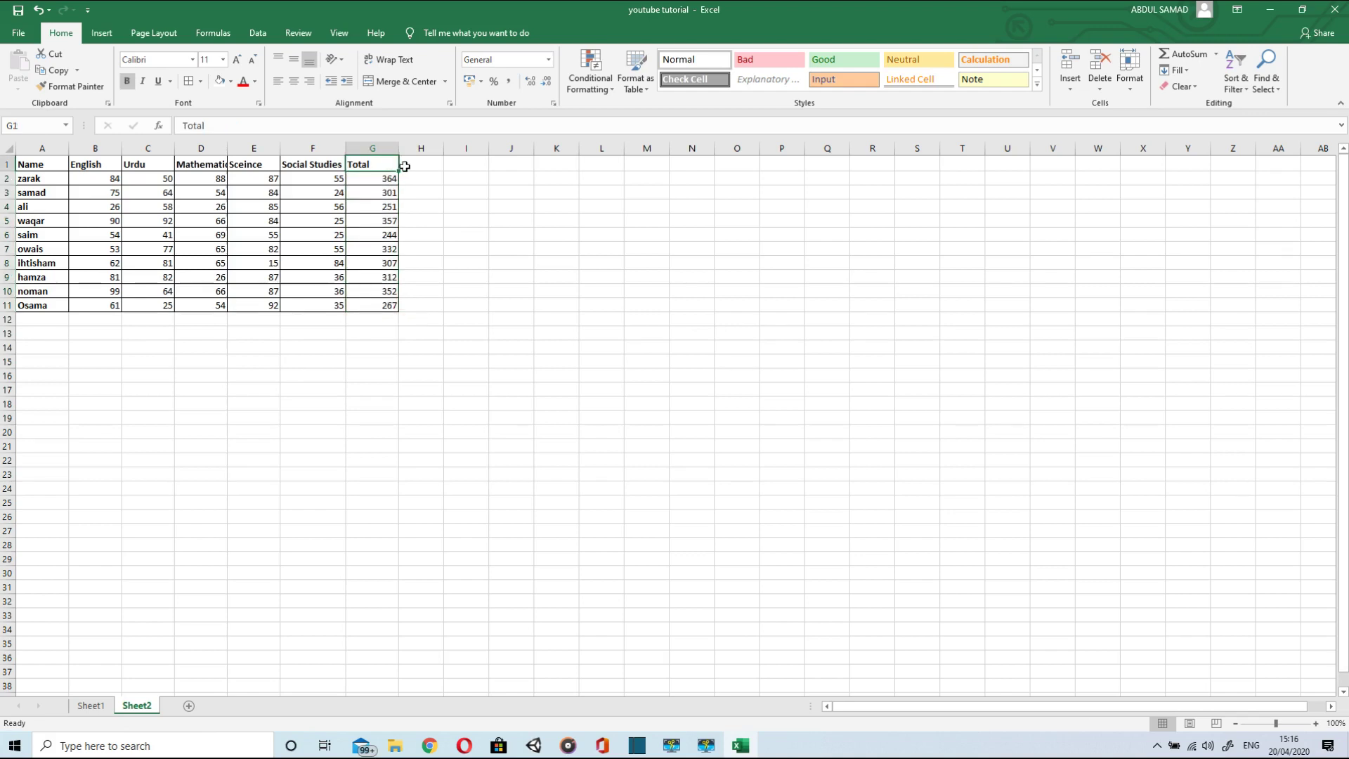
left_click(415, 177)
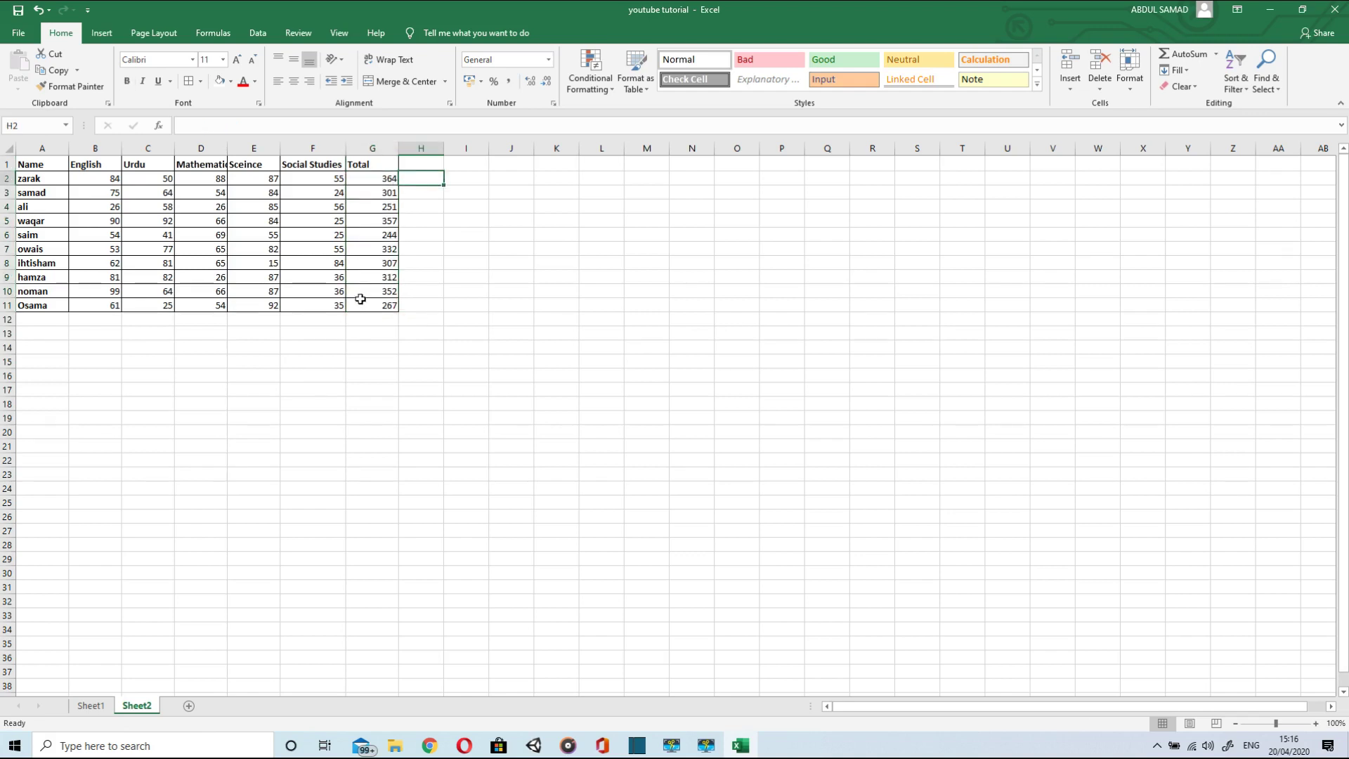
left_click(415, 164)
type("A")
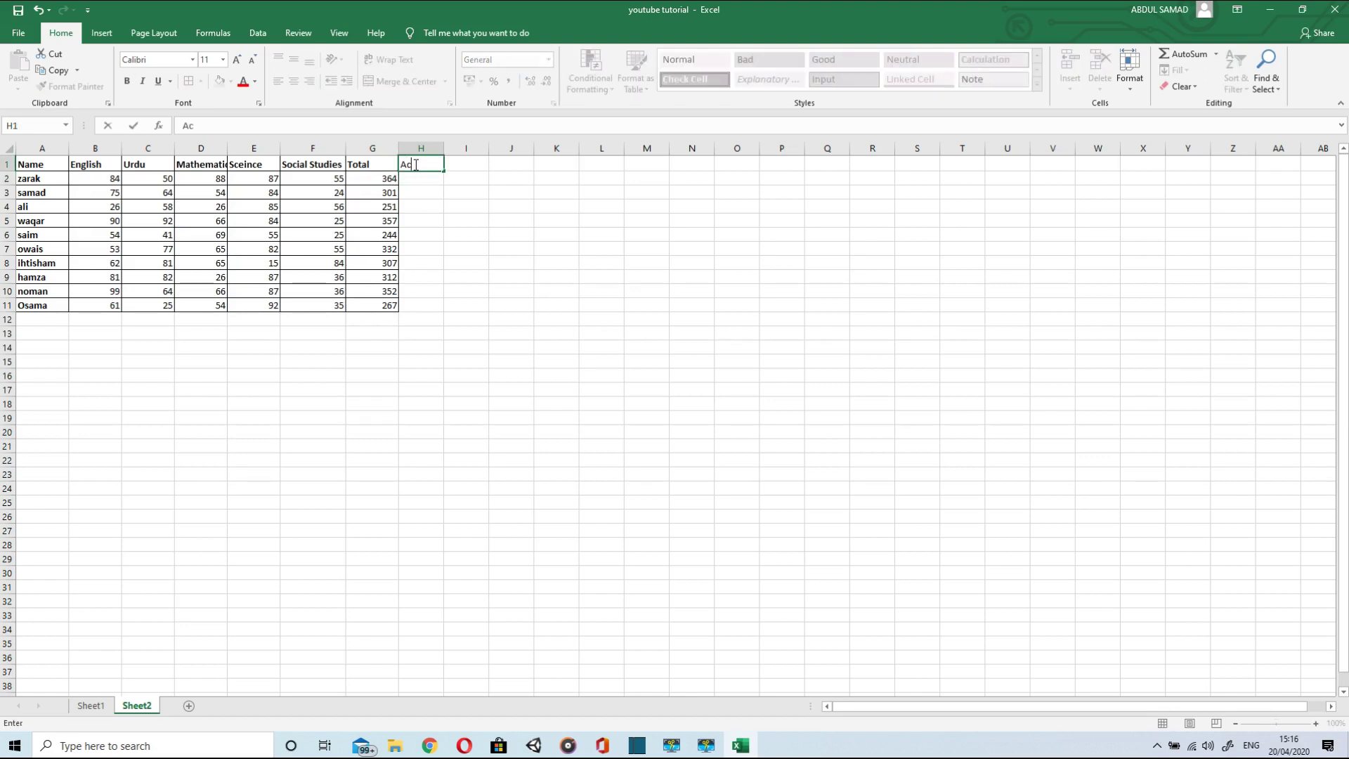
type("verage")
key("Return")
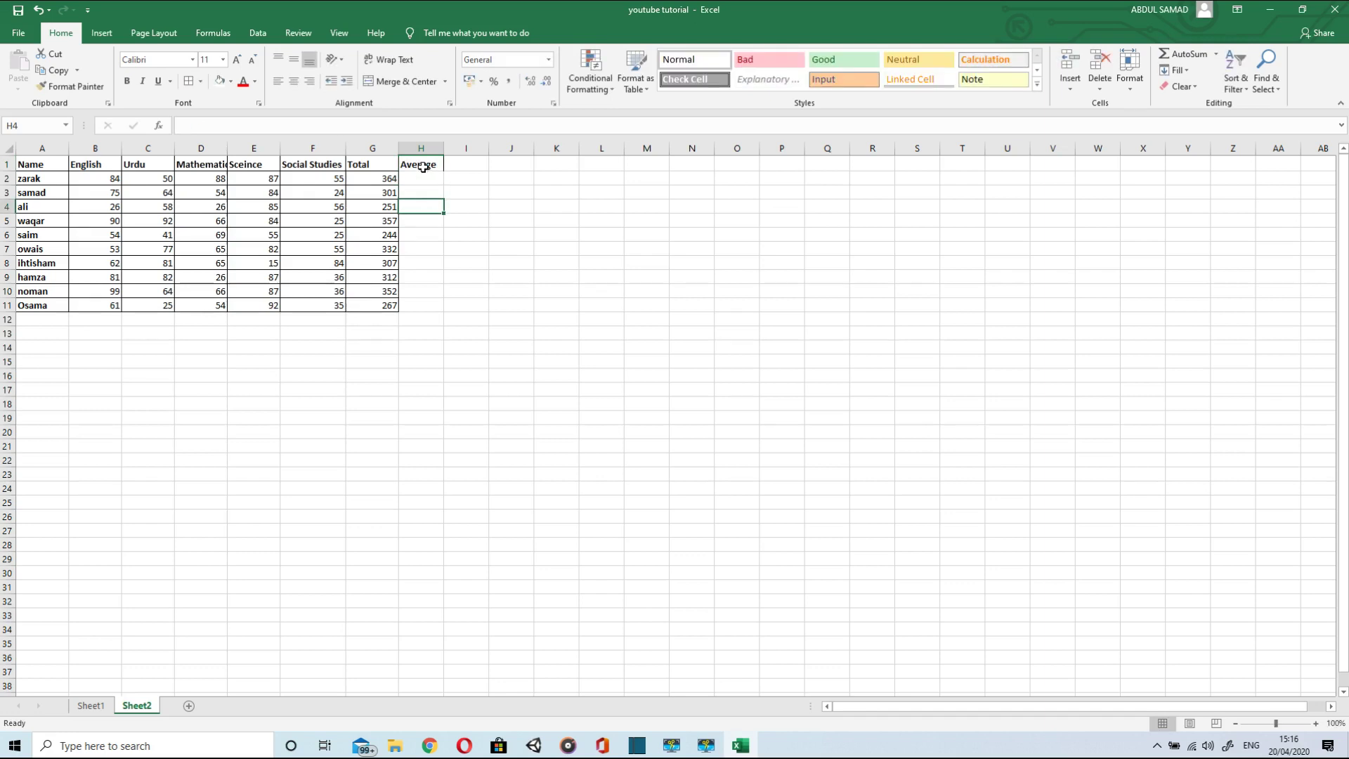
left_click(423, 167)
key("ctrl+b")
- Enter =AVERAGE(B2:F2) in H2 and fill it down to H11, giving 72.8 to 53.4
left_click(421, 180)
left_click(1215, 56)
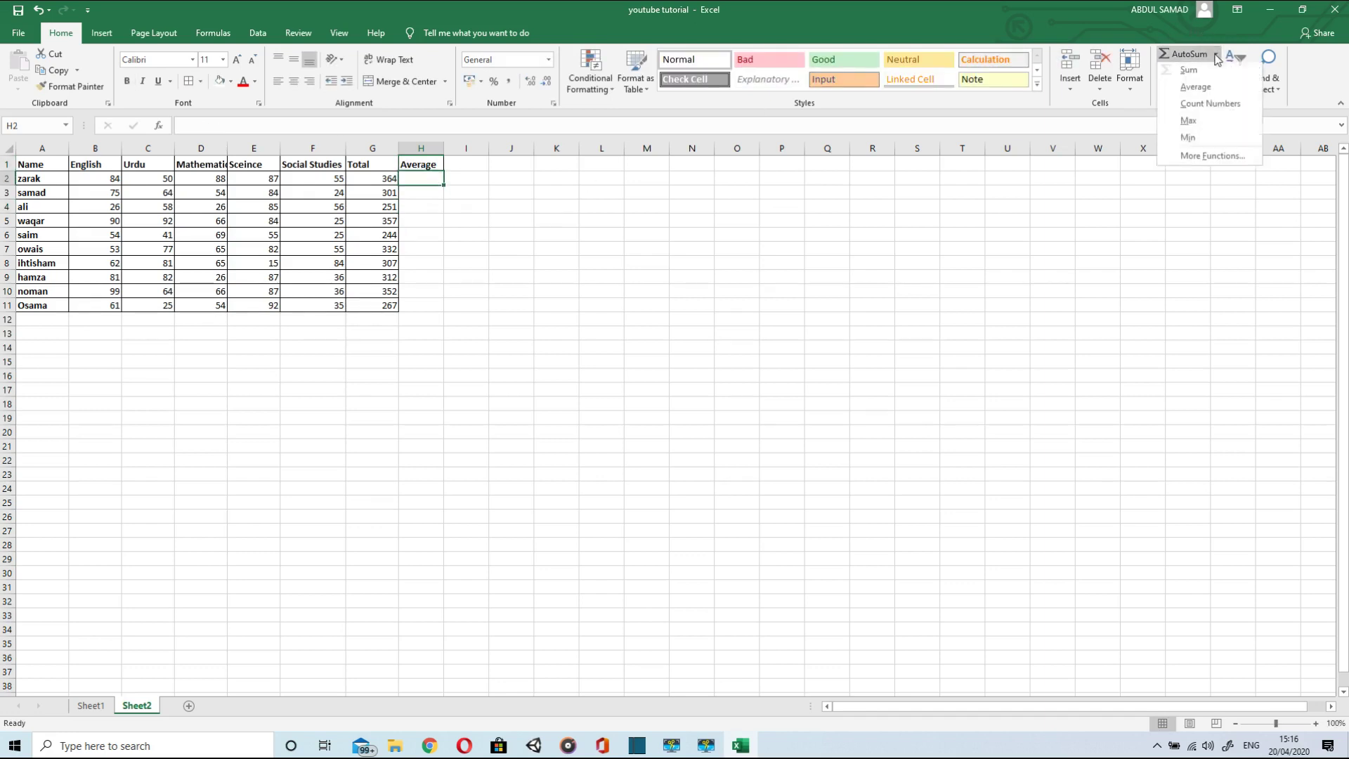
left_click(1195, 89)
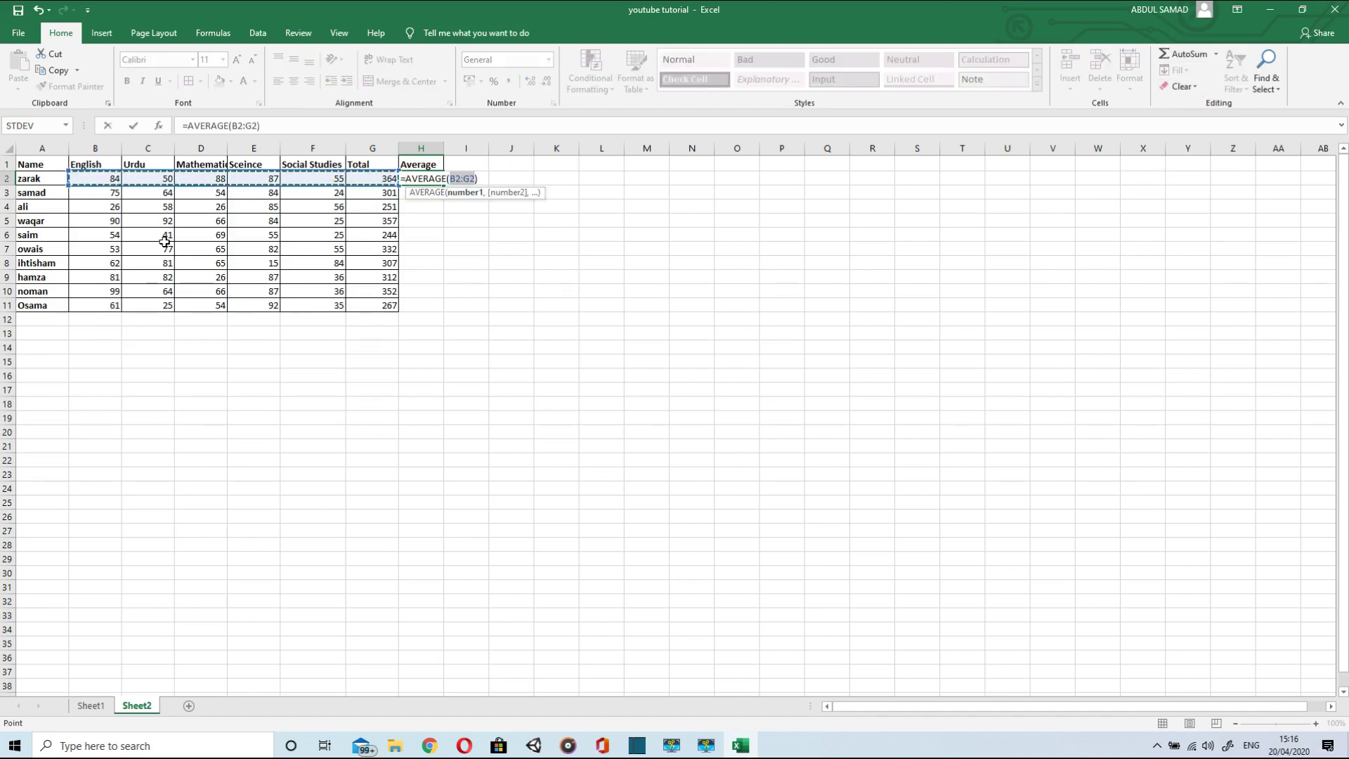
left_click(88, 178)
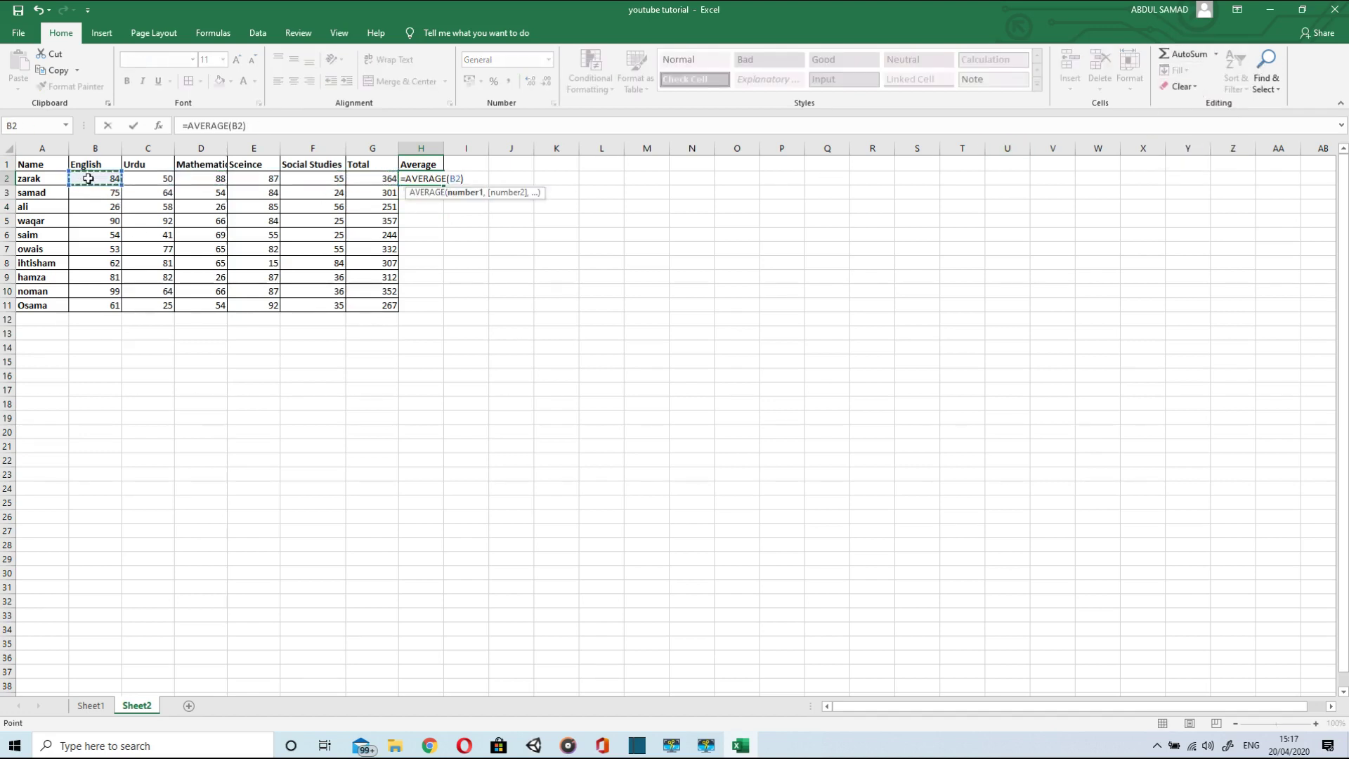
key("shift+Right")
key("shift+Right")
key("shift+Right")
key("shift+Right")
key("shift+Right")
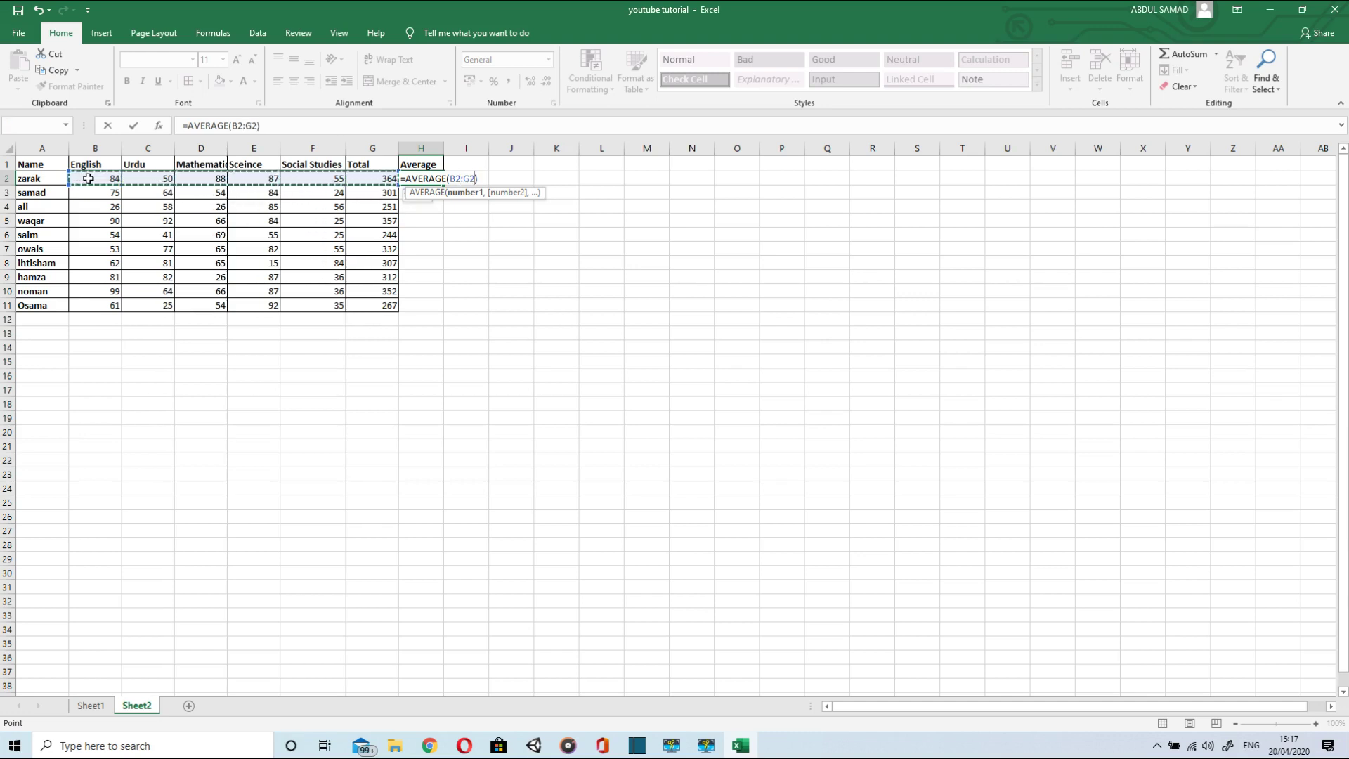
key("shift+Left")
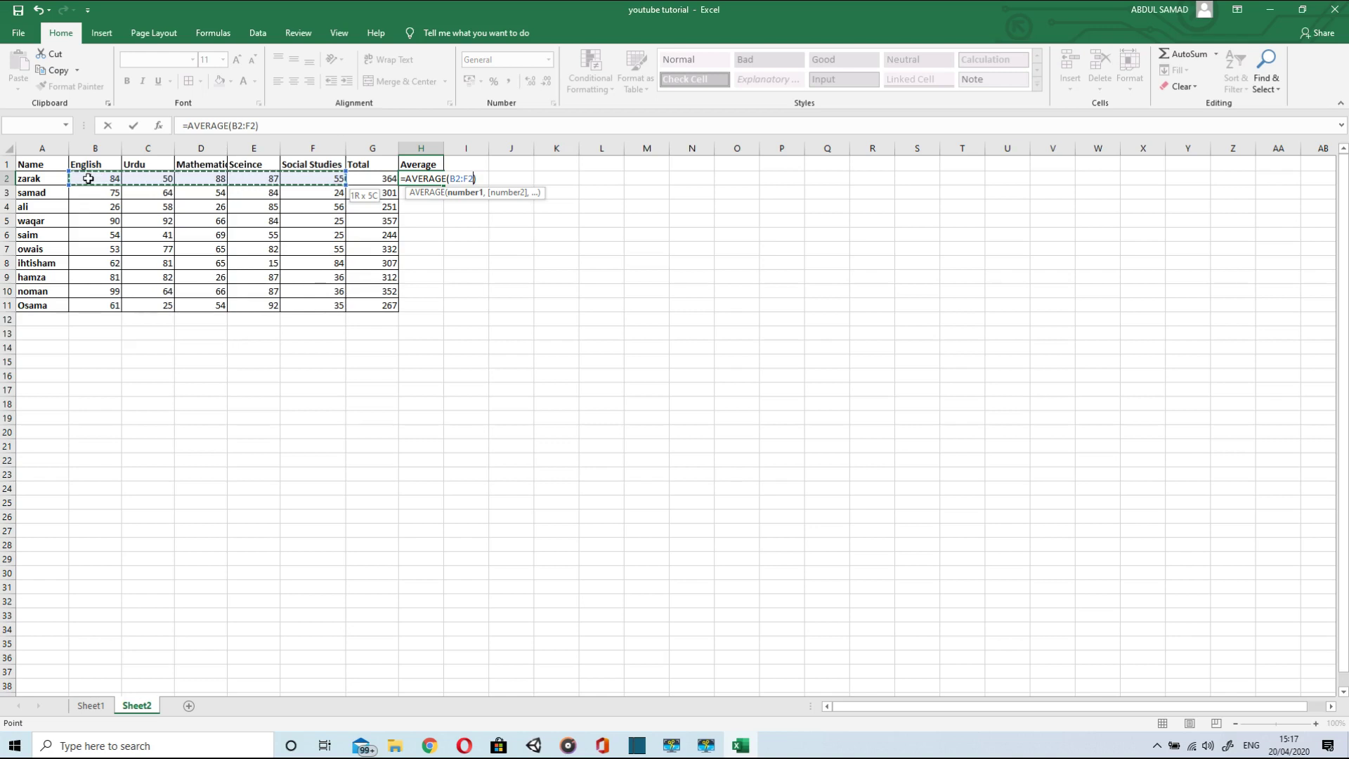
key("Return")
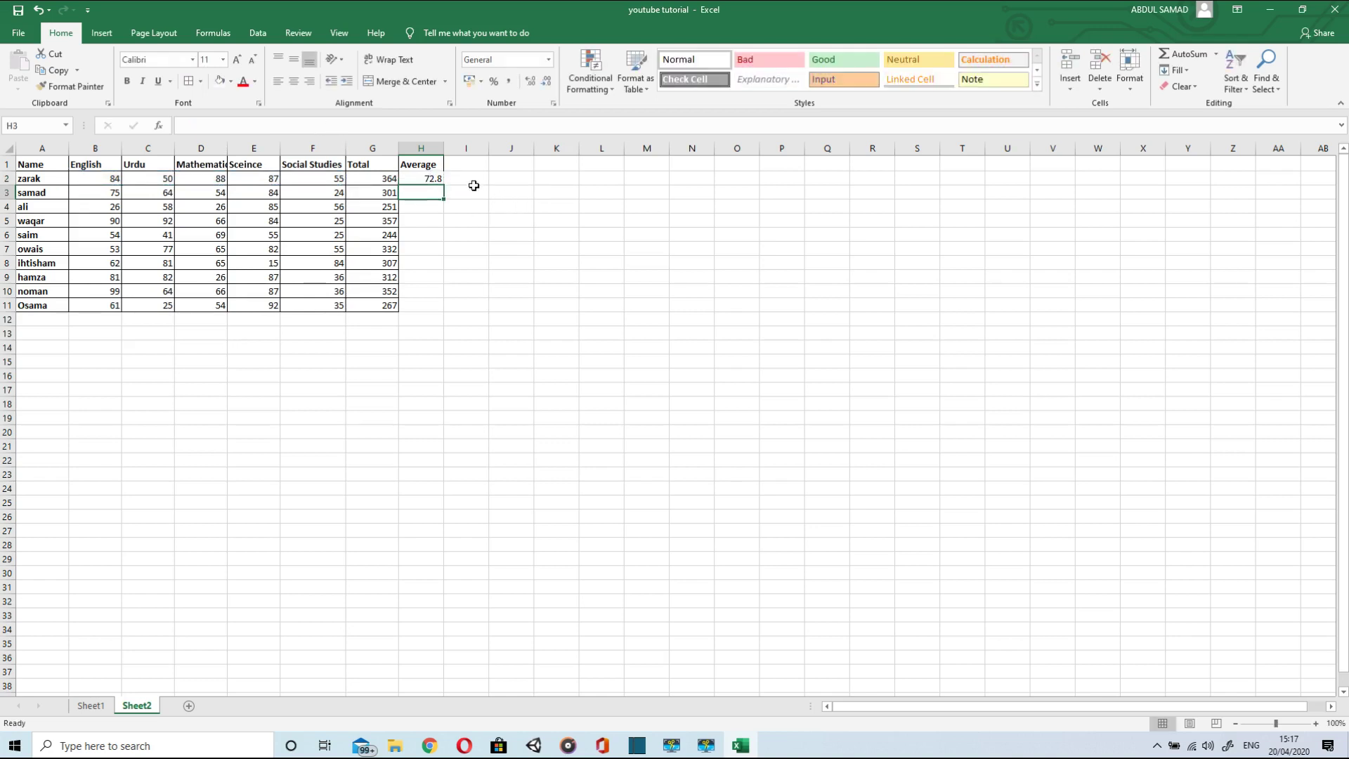
left_click(431, 179)
left_click_drag(444, 185, 438, 310)
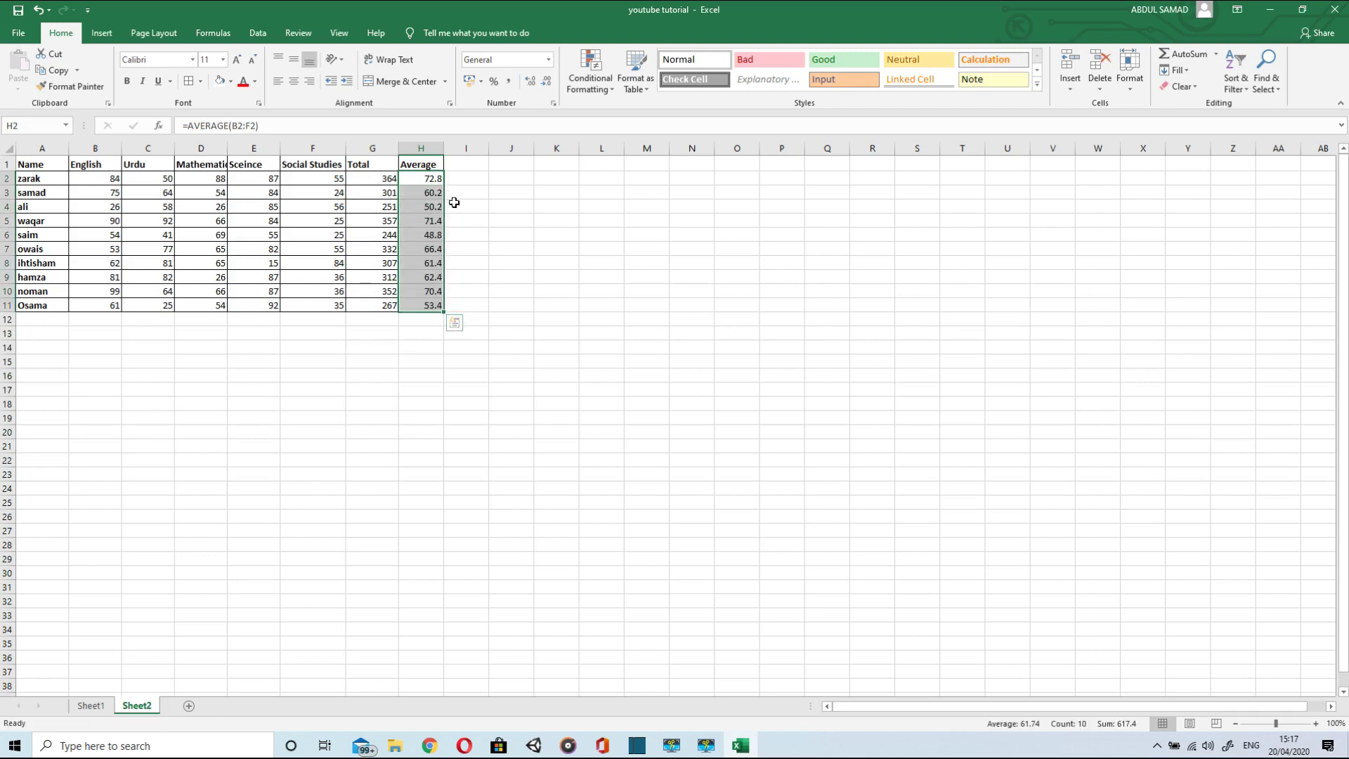
left_click(481, 220)
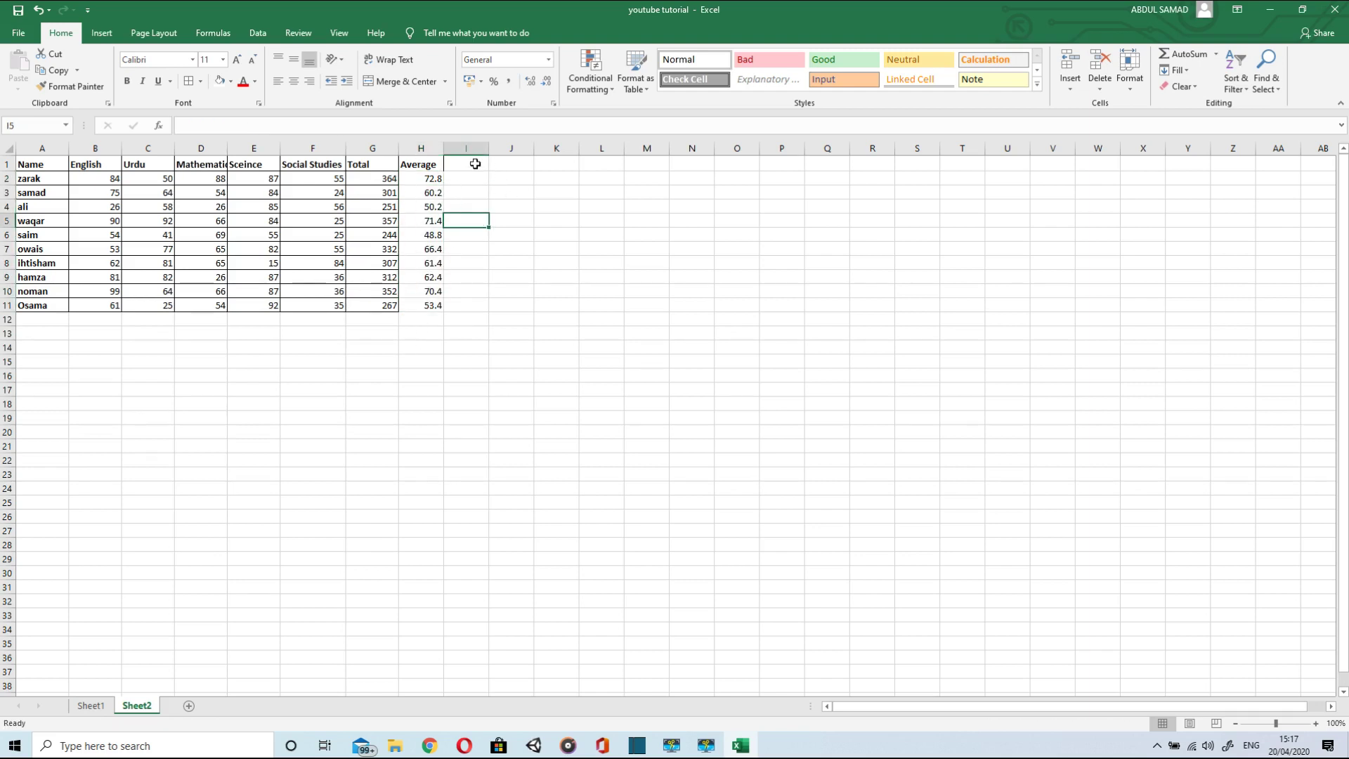
- Add a 'Total Marks' heading in I1 and autofit column I to it
left_click(475, 164)
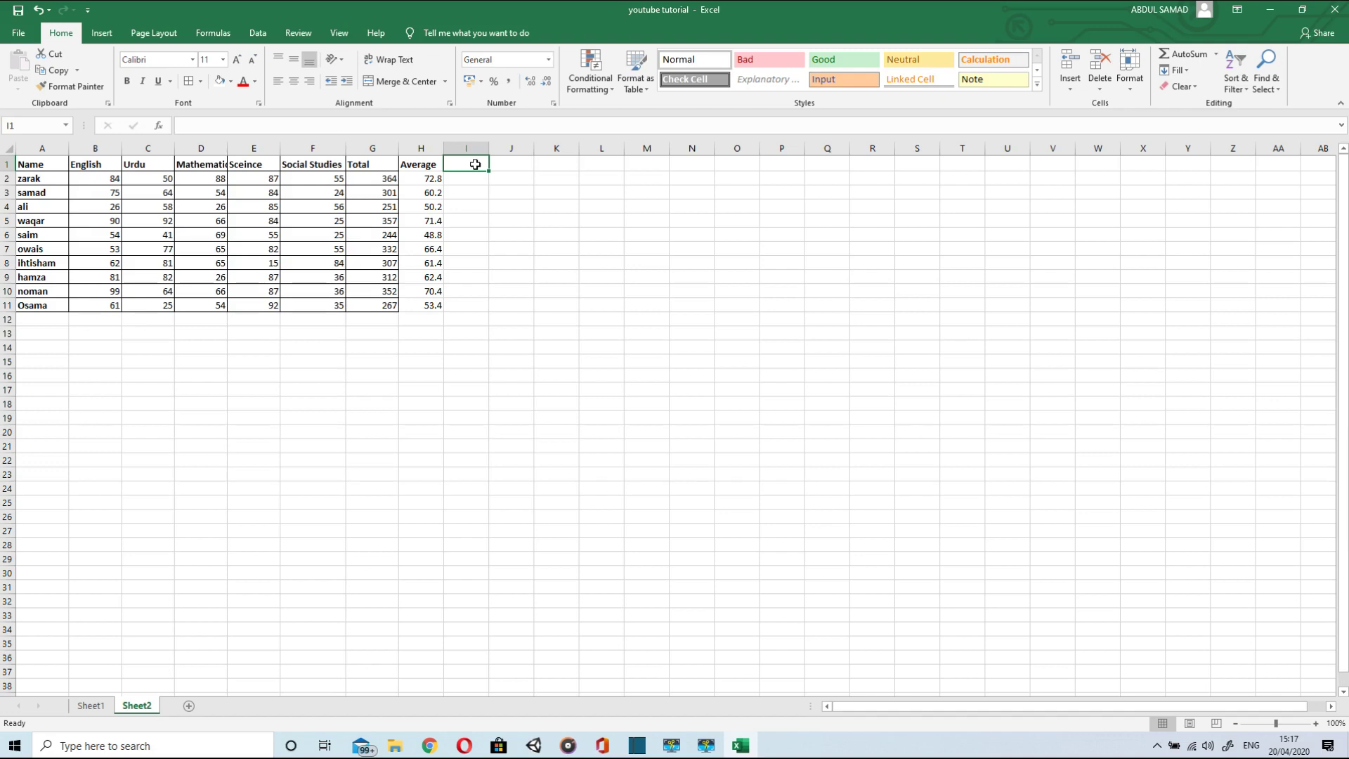
type("To")
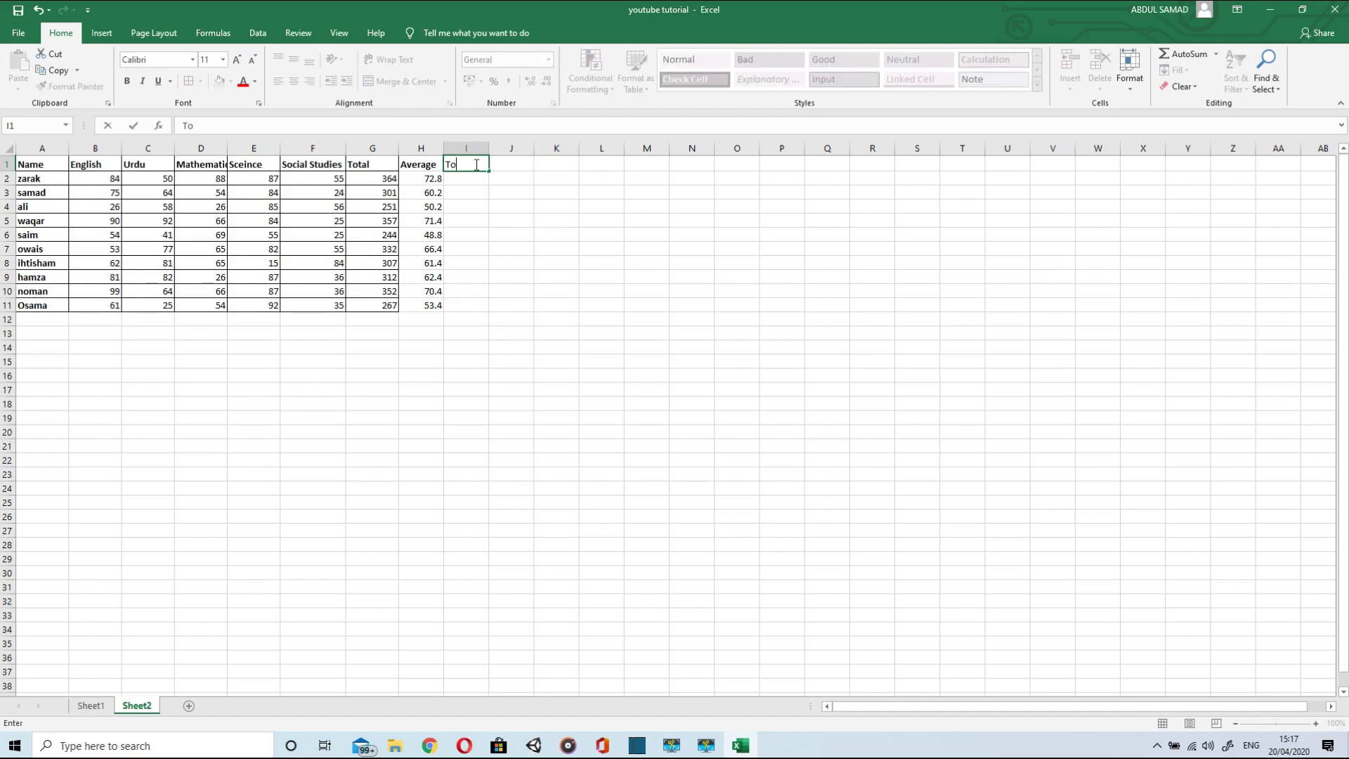
type("tal Marks")
left_click(487, 147)
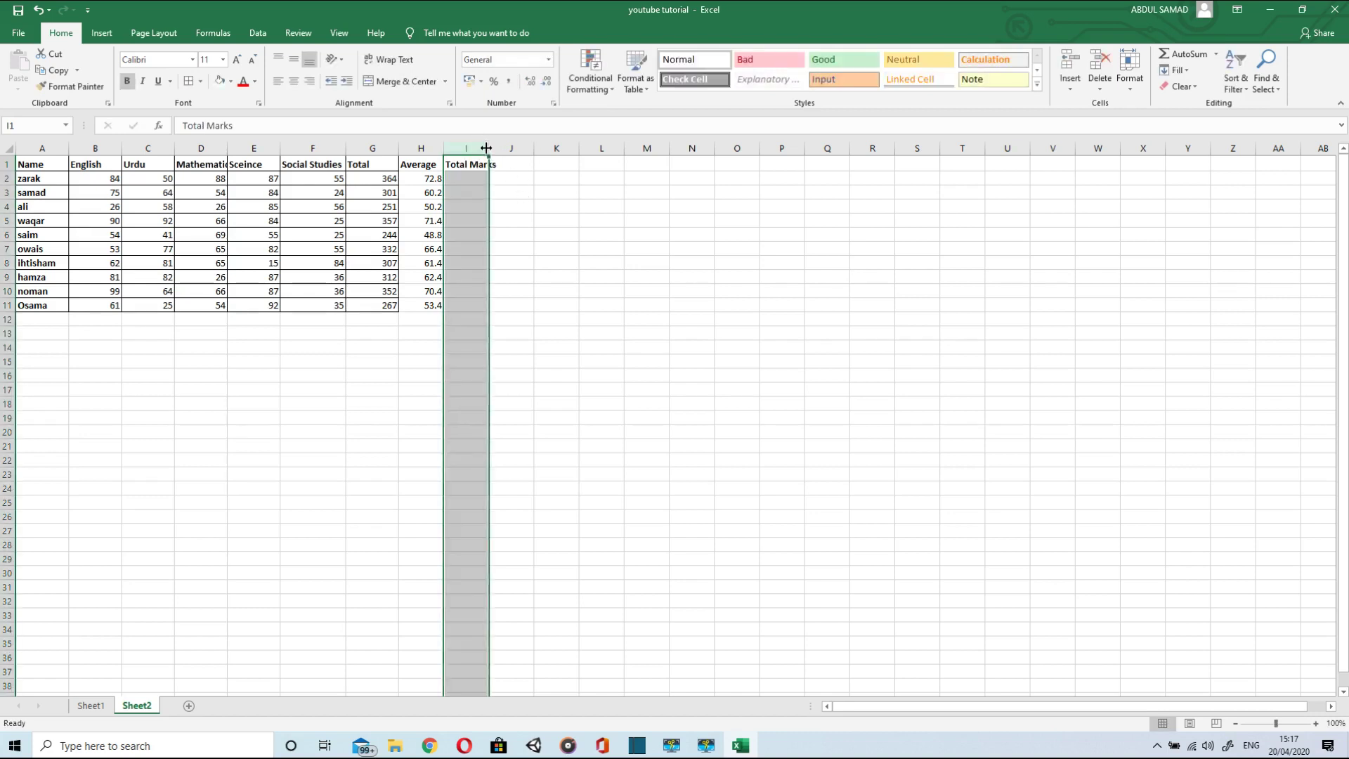
double_click(486, 147)
- Fill 500 into I2:I11 as every student's total marks
left_click(486, 181)
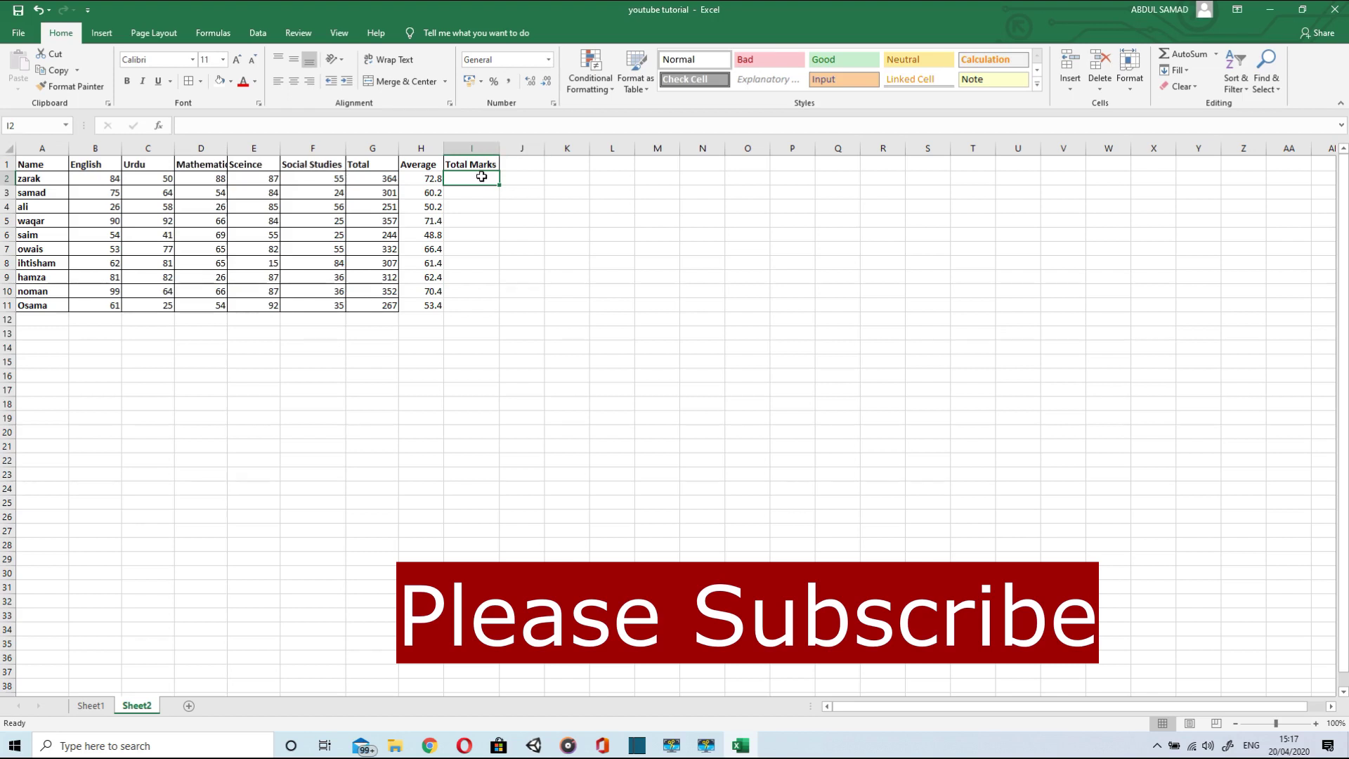
type("500")
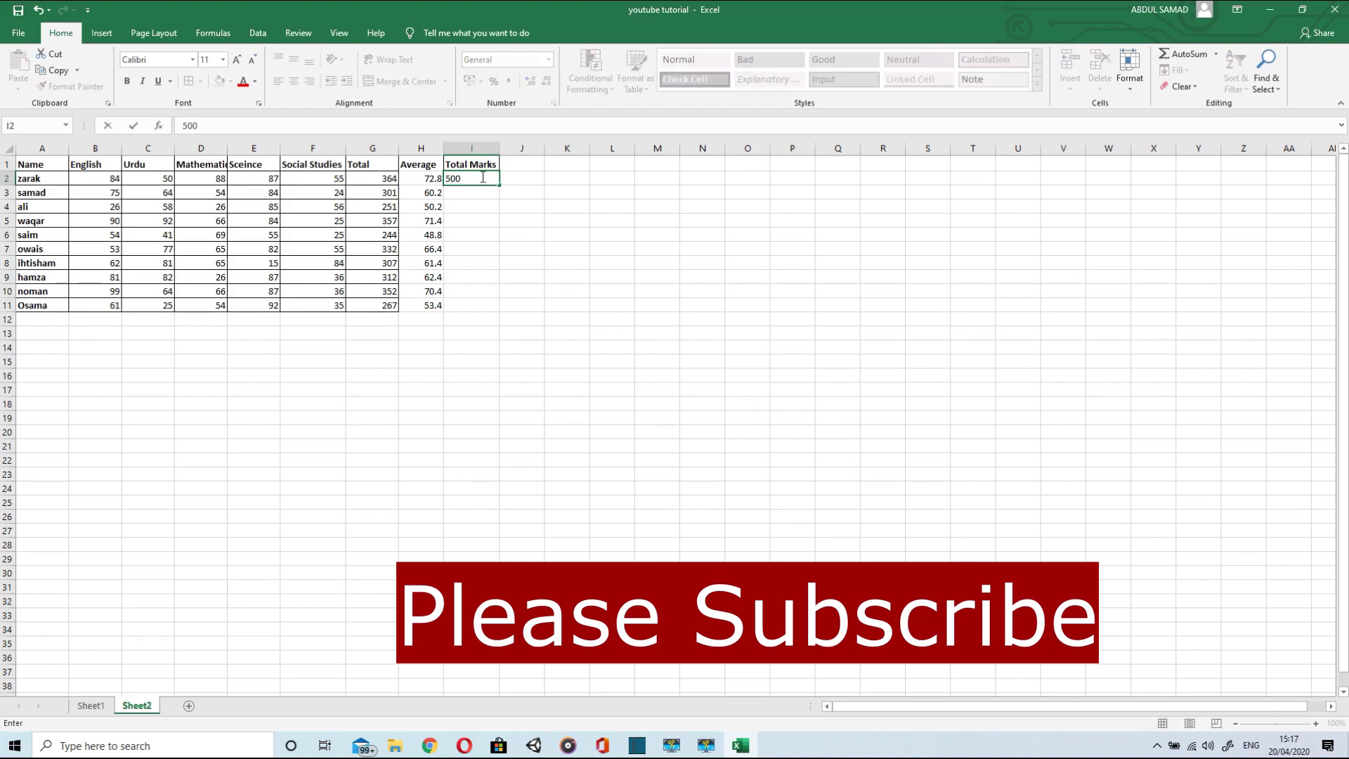
key("Return")
type("500")
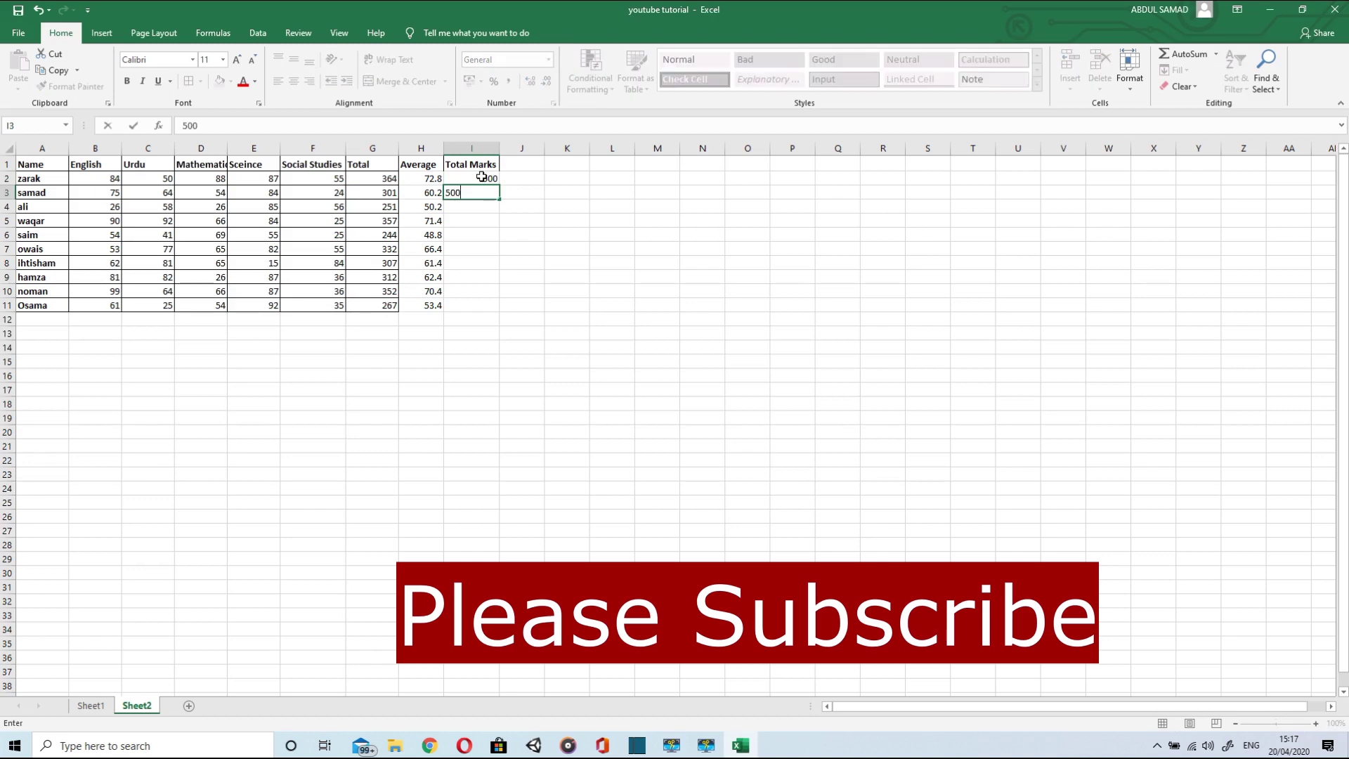
left_click_drag(485, 178, 503, 308)
left_click(549, 195)
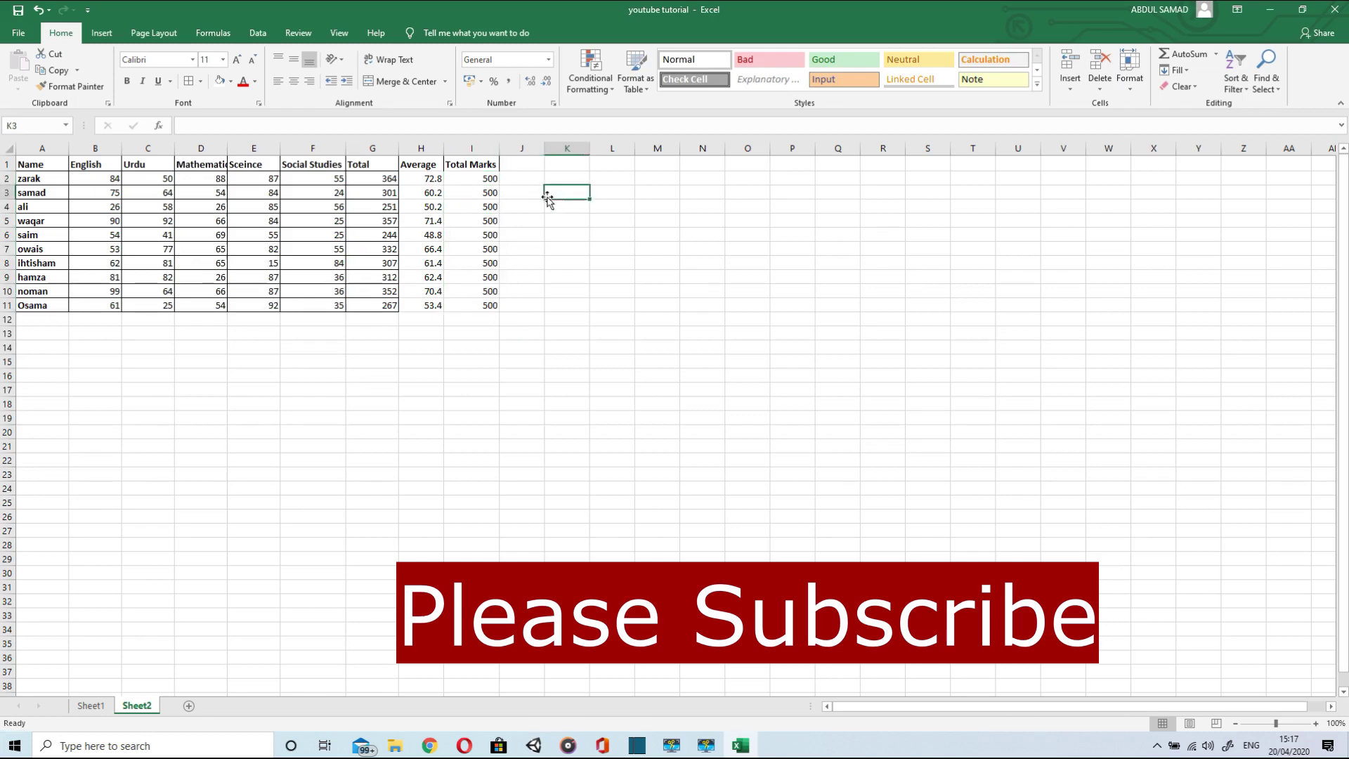
left_click(36, 165)
key("shift+Right")
key("shift+Right")
key("shift+Right")
key("shift+Right")
key("shift+Right")
key("shift+Right")
key("shift+Right")
key("shift+Right")
key("shift+Right")
key("shift+Right")
key("shift+Right")
key("shift+Right")
key("shift+Right")
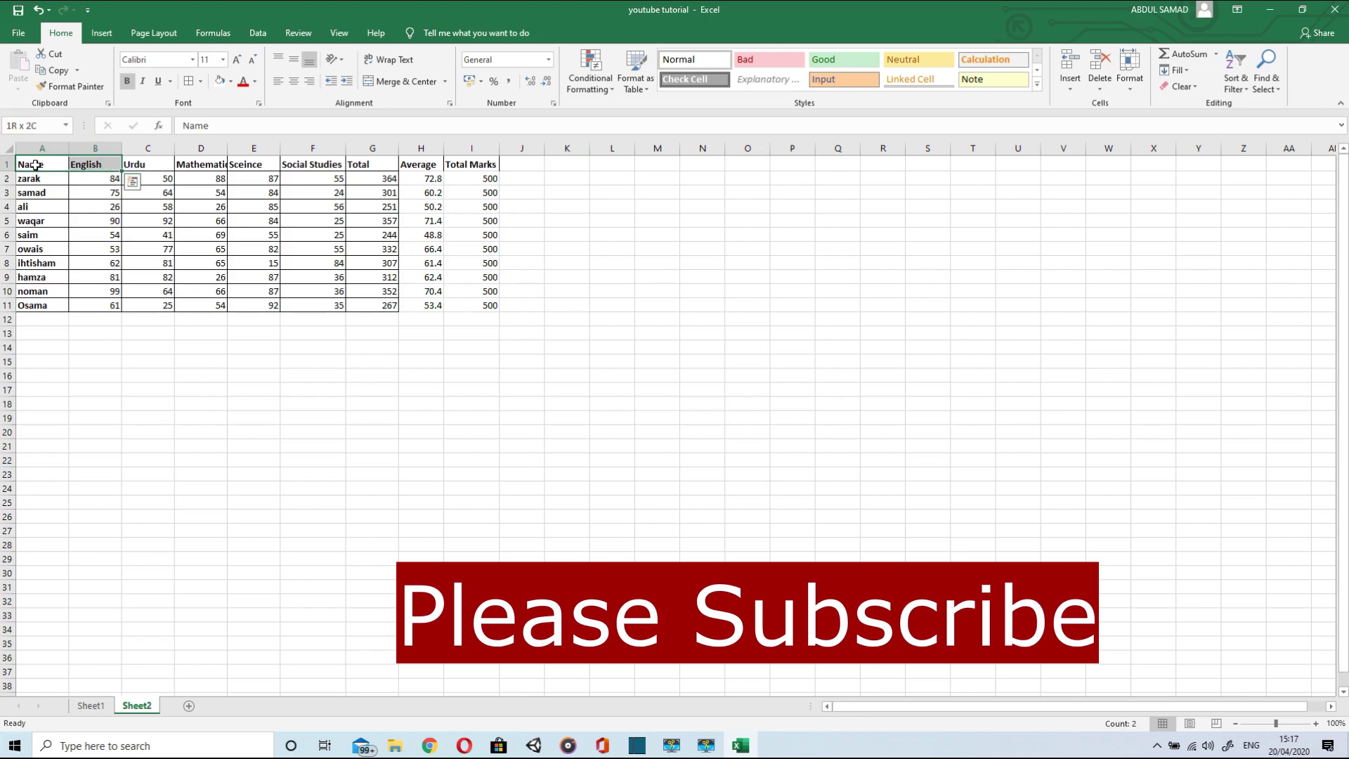
- Apply All Borders to the extended table range A1:O11
key("shift+Right")
key("shift+Down")
key("shift+Down")
key("shift+Down")
key("shift+Down")
key("shift+Down")
key("shift+Down")
key("shift+Down")
key("shift+Down")
key("shift+Down")
key("shift+Down")
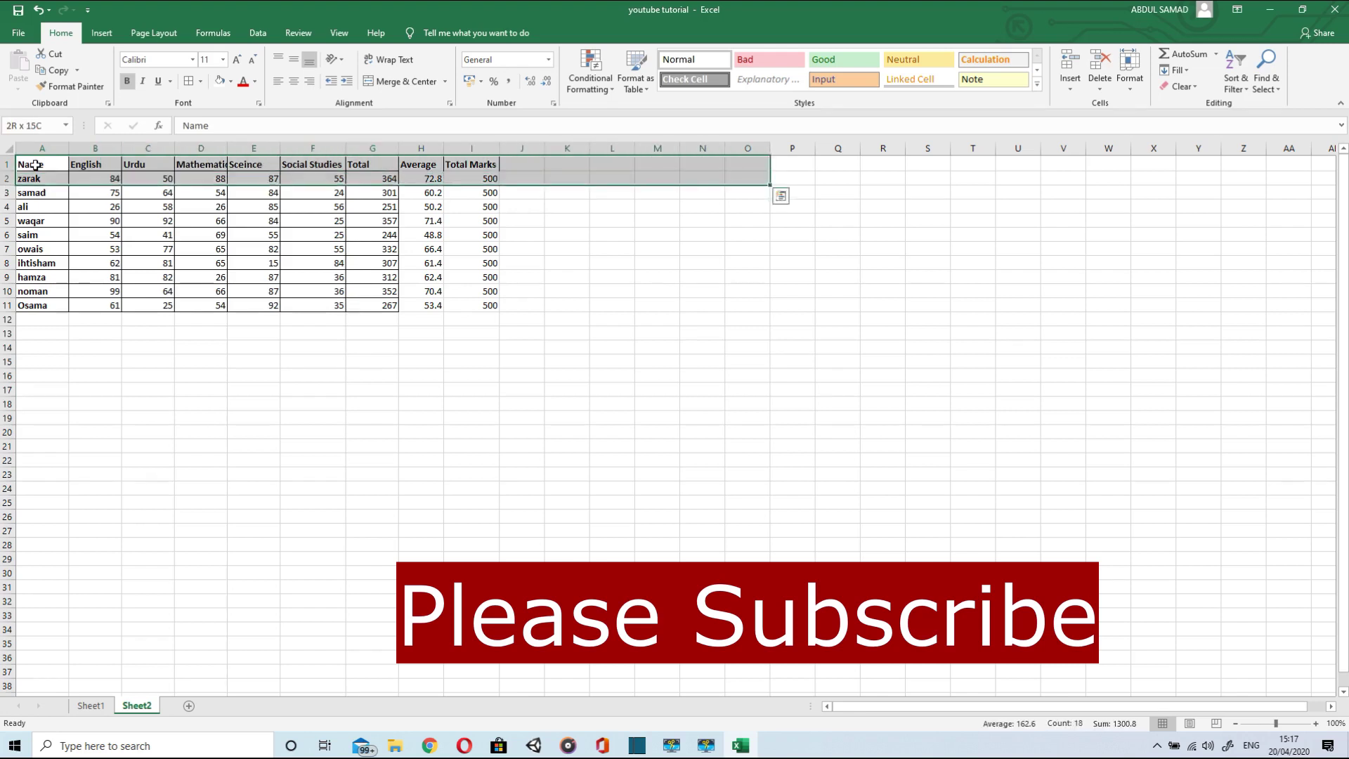
key("ctrl+v")
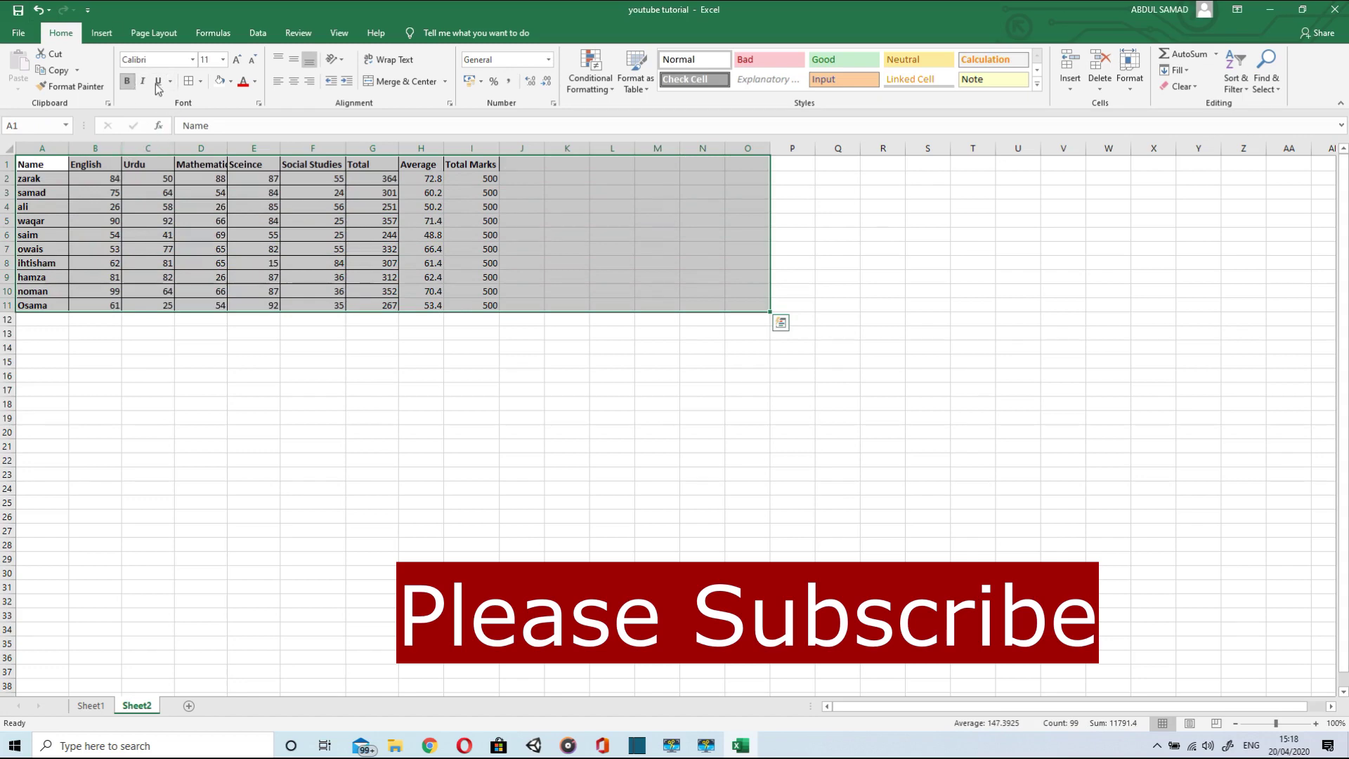
left_click(189, 80)
left_click(488, 316)
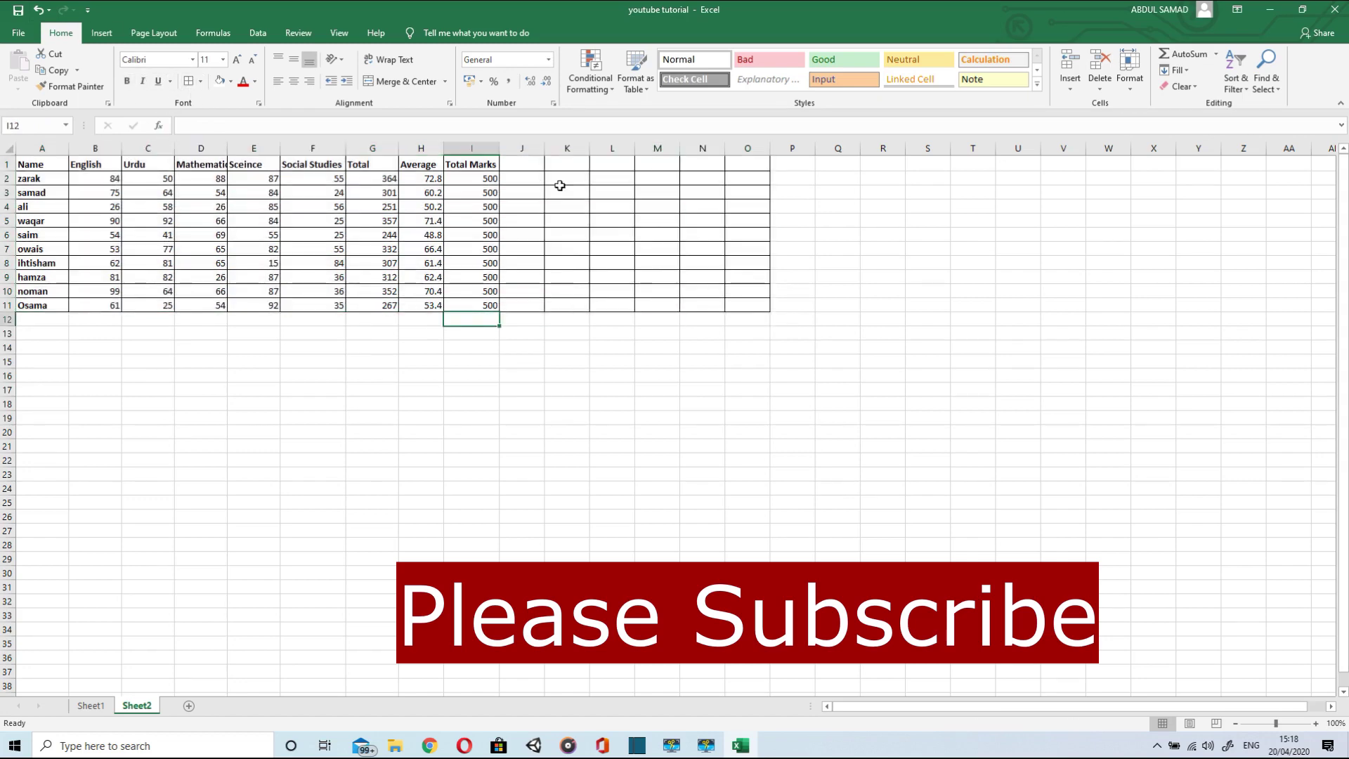
- Add a bold 'Percentage' heading in J1 and autofit column J
left_click(527, 166)
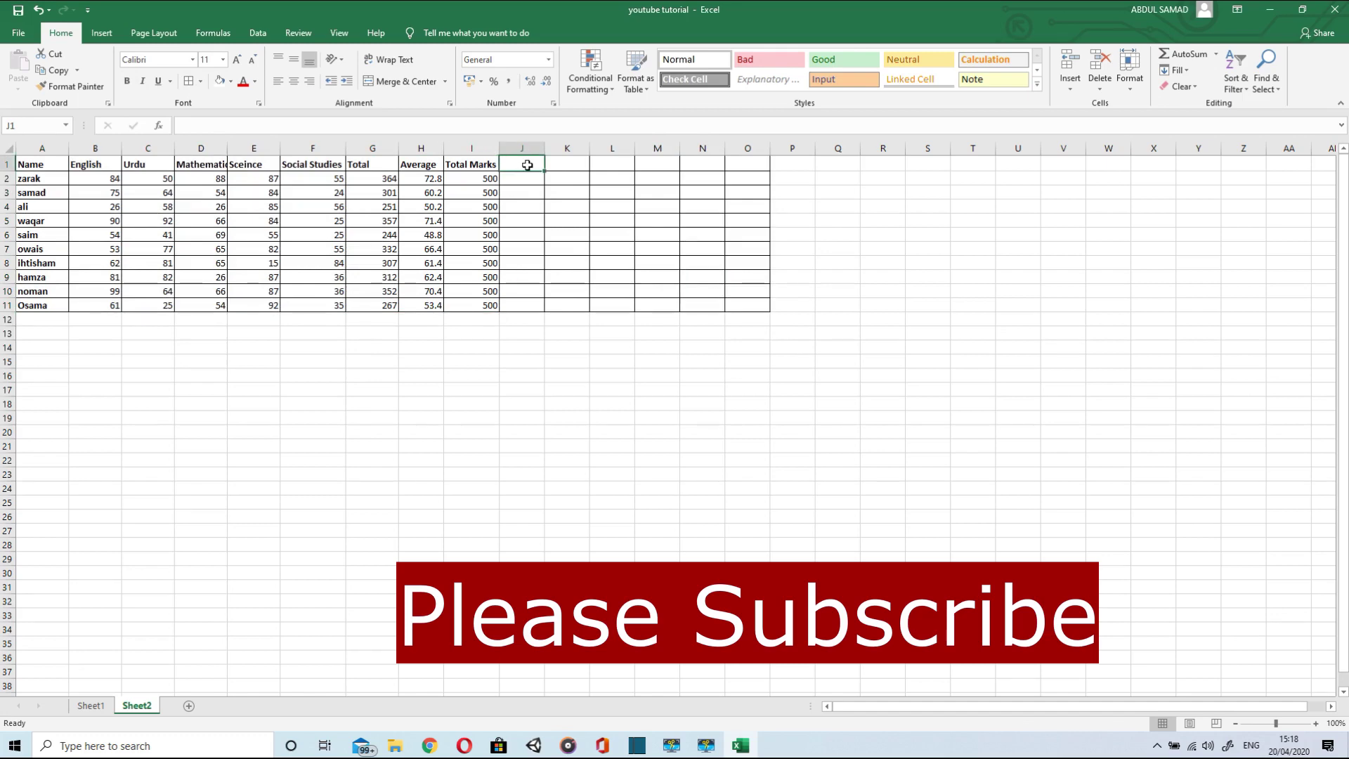
type("Percentage")
left_click(551, 234)
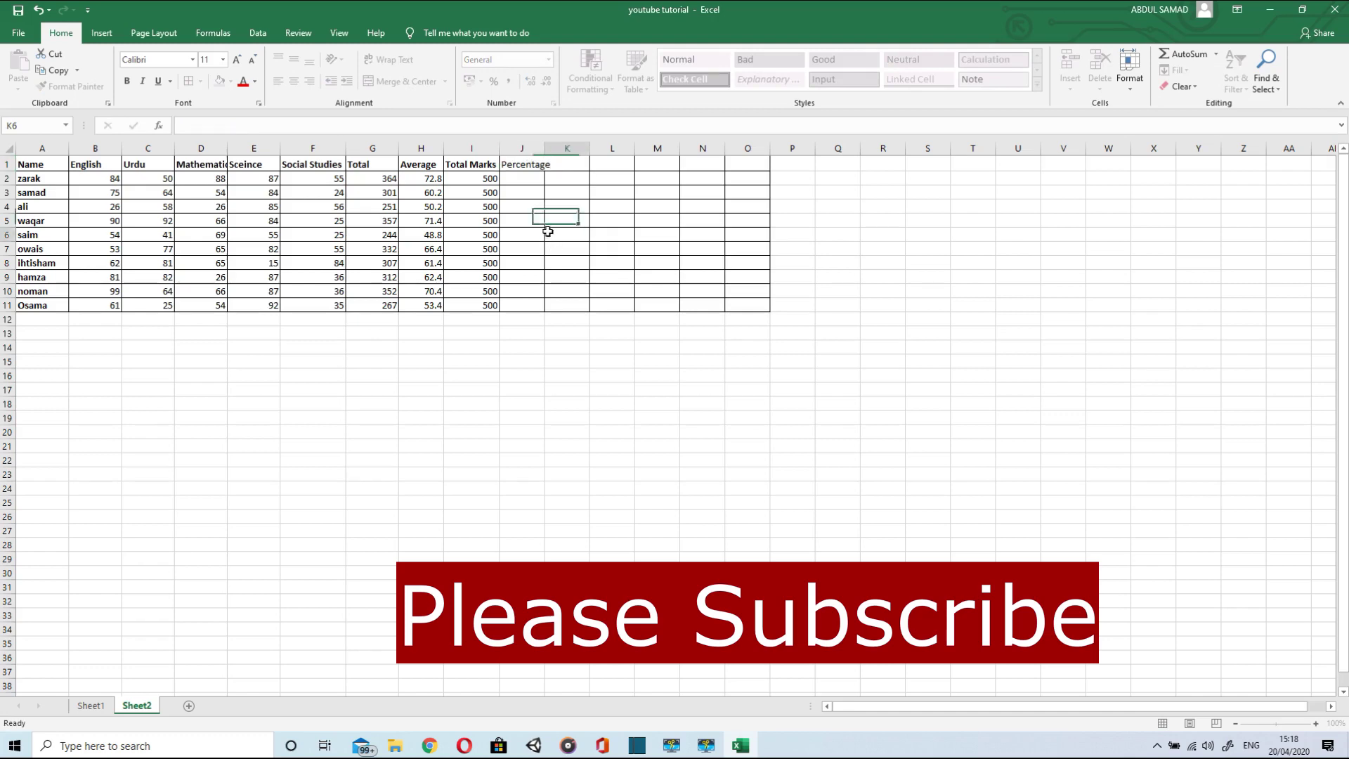
double_click(543, 148)
left_click(539, 166)
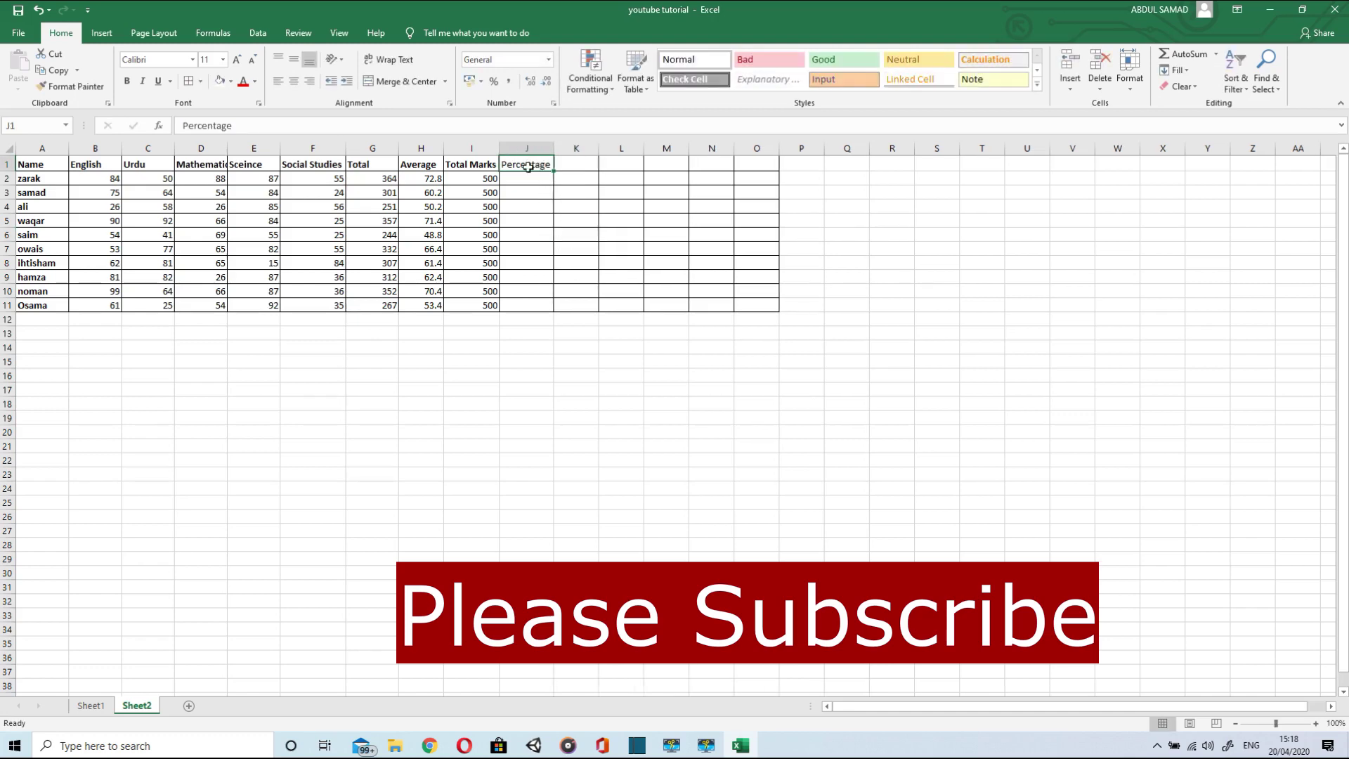
left_click(128, 84)
left_click(543, 180)
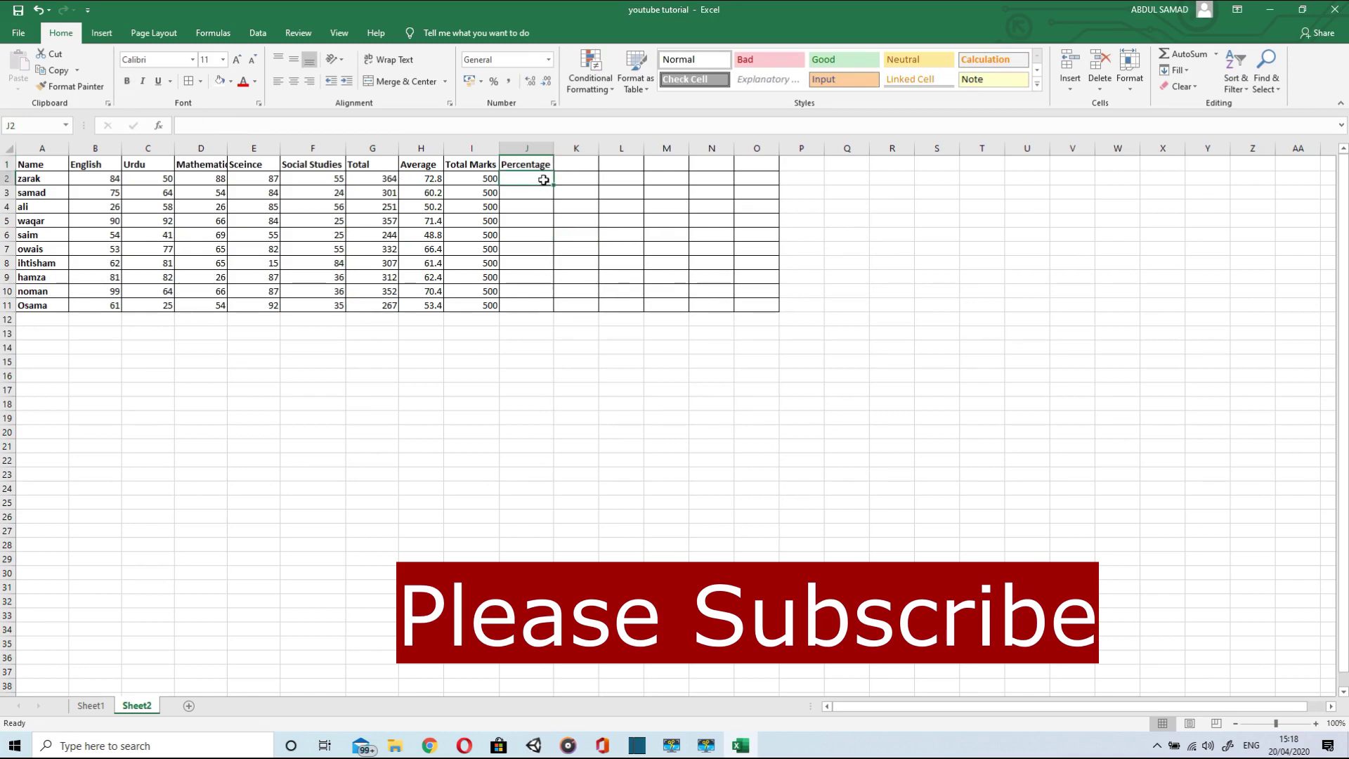
- Enter =G2/I2 in Percent Style in J2 and fill down to J11, giving 73% to 53%
left_click(494, 83)
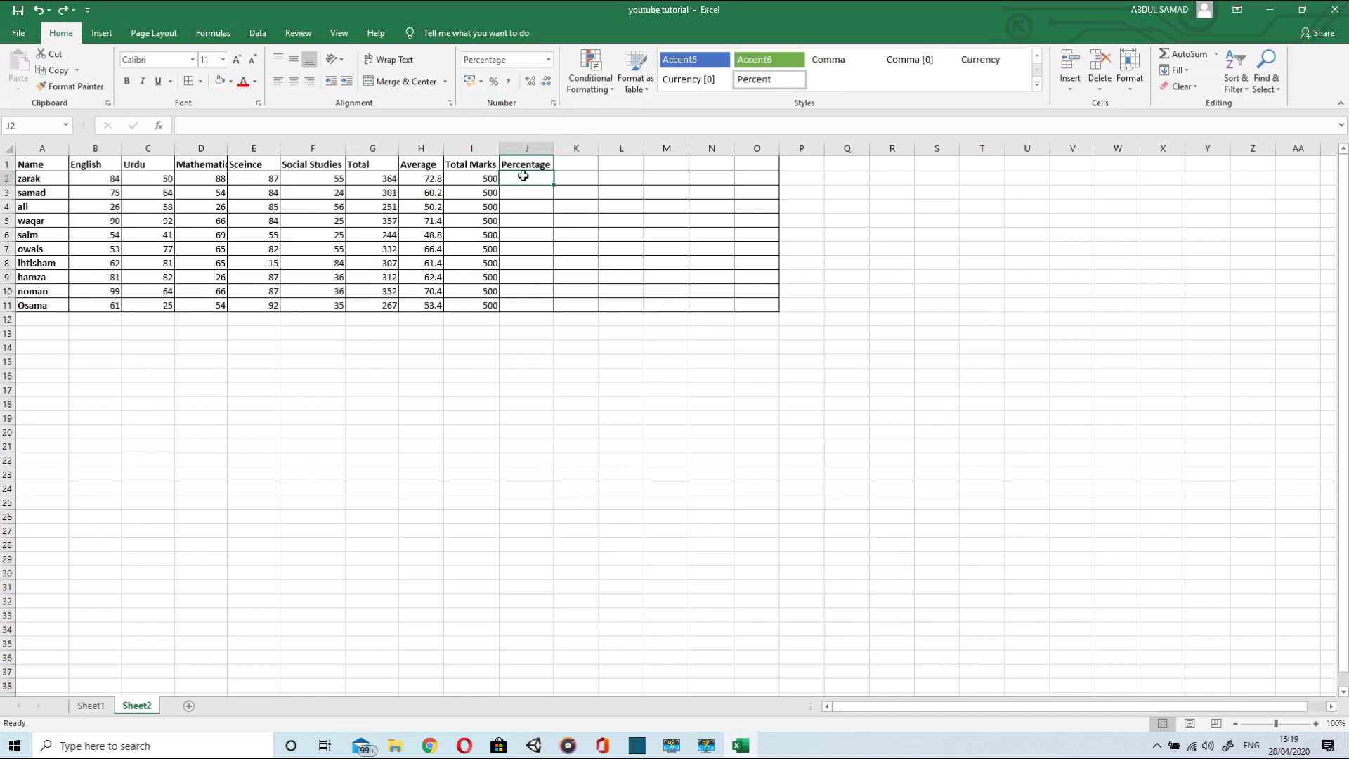
type("=")
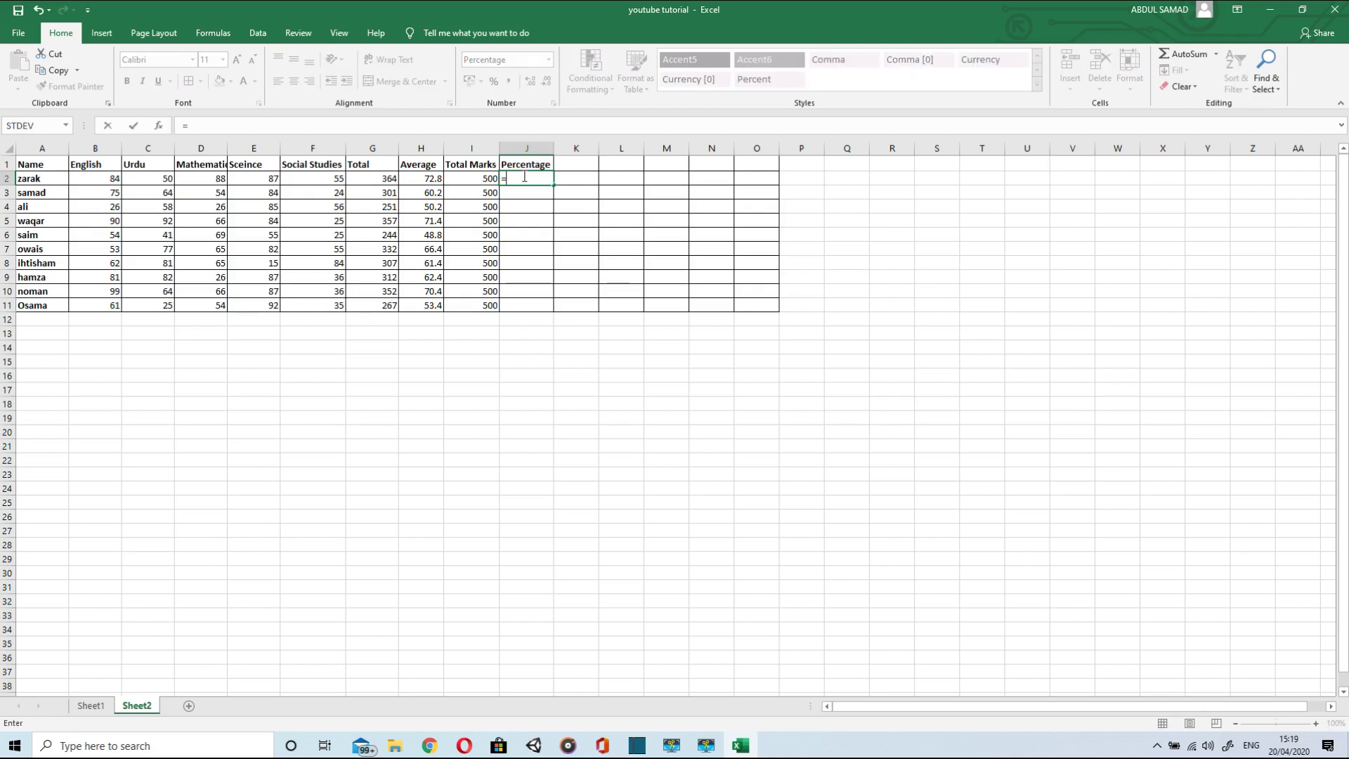
left_click(387, 181)
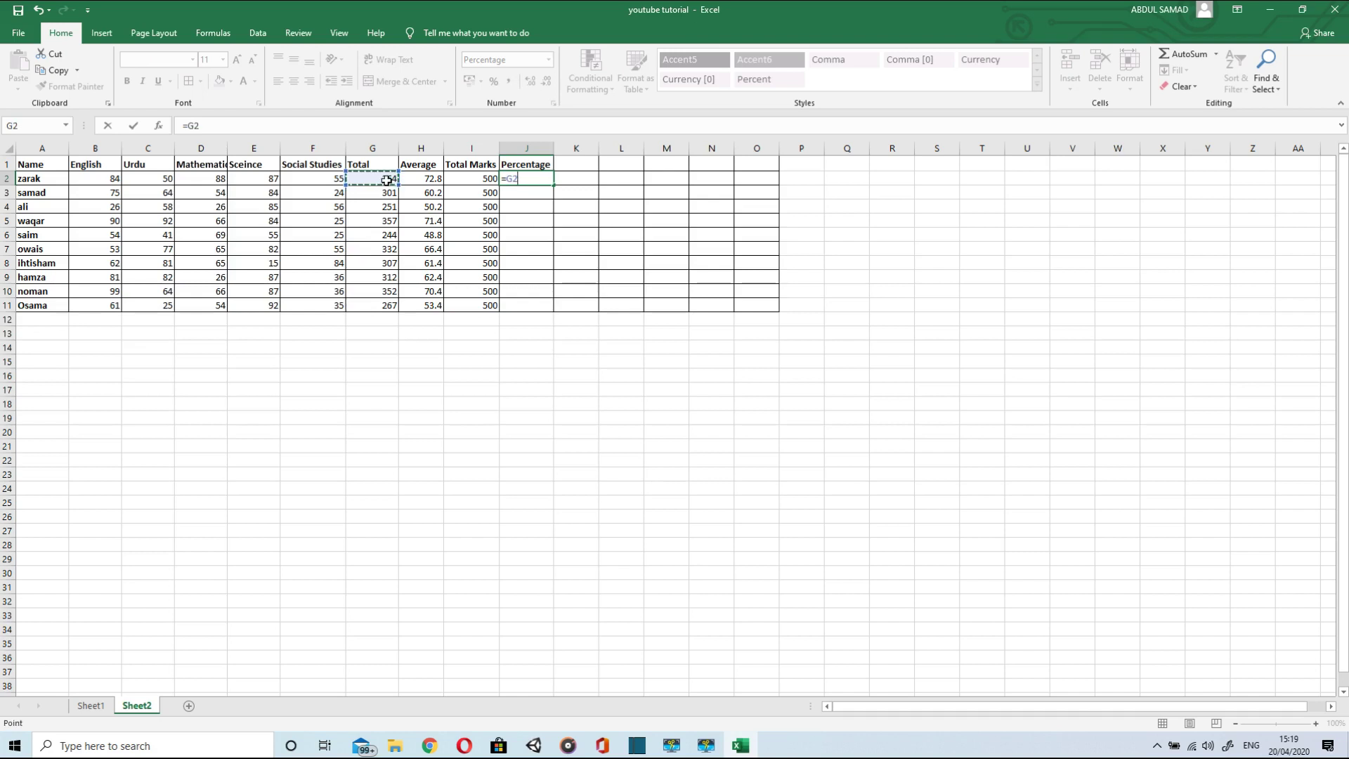
type("/")
left_click(488, 178)
key("Return")
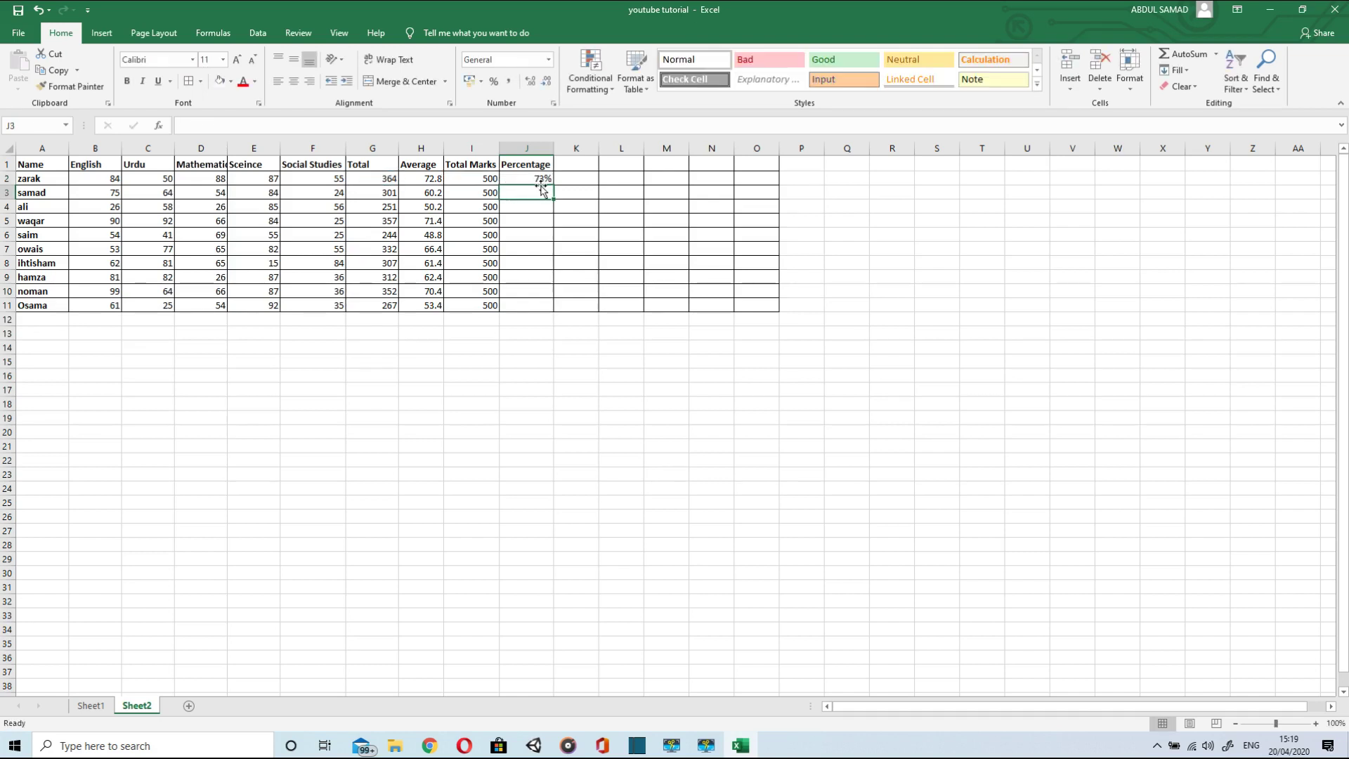
left_click(539, 177)
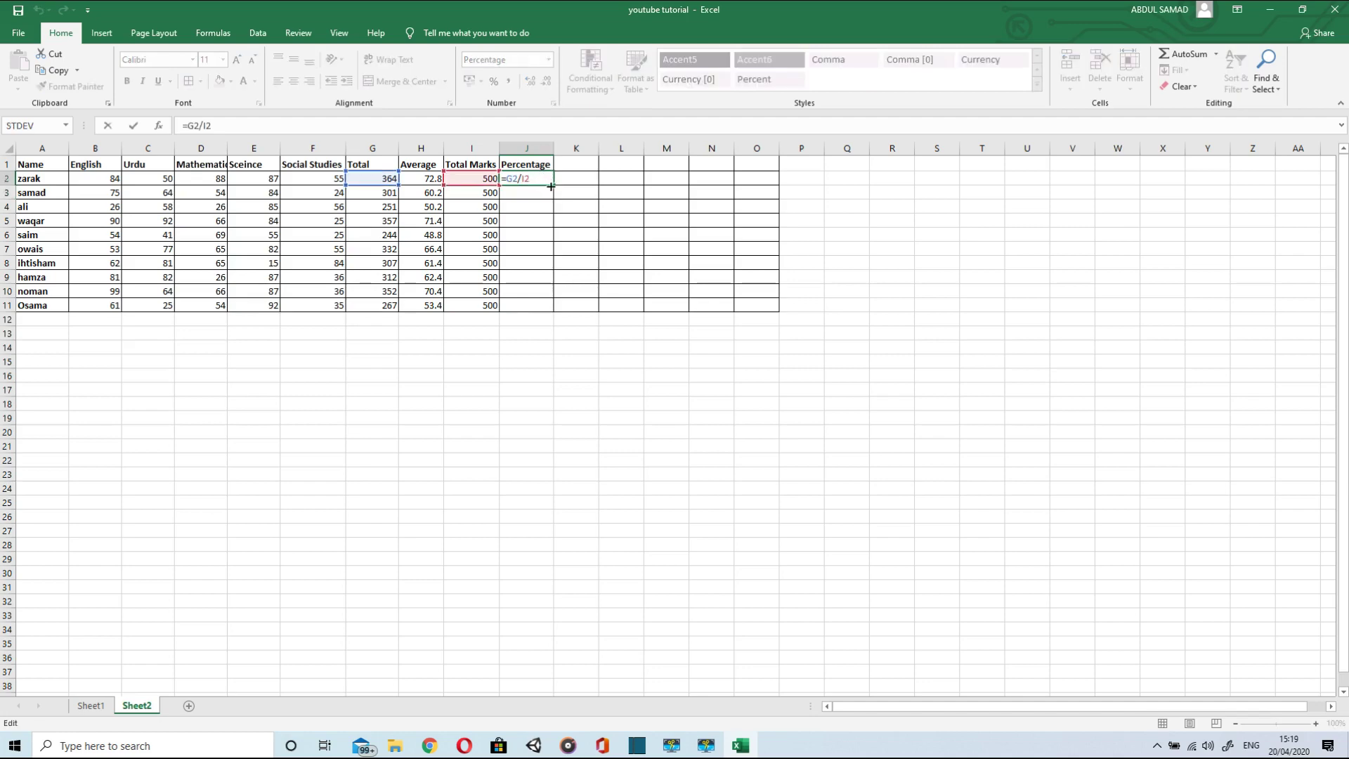
left_click(535, 217)
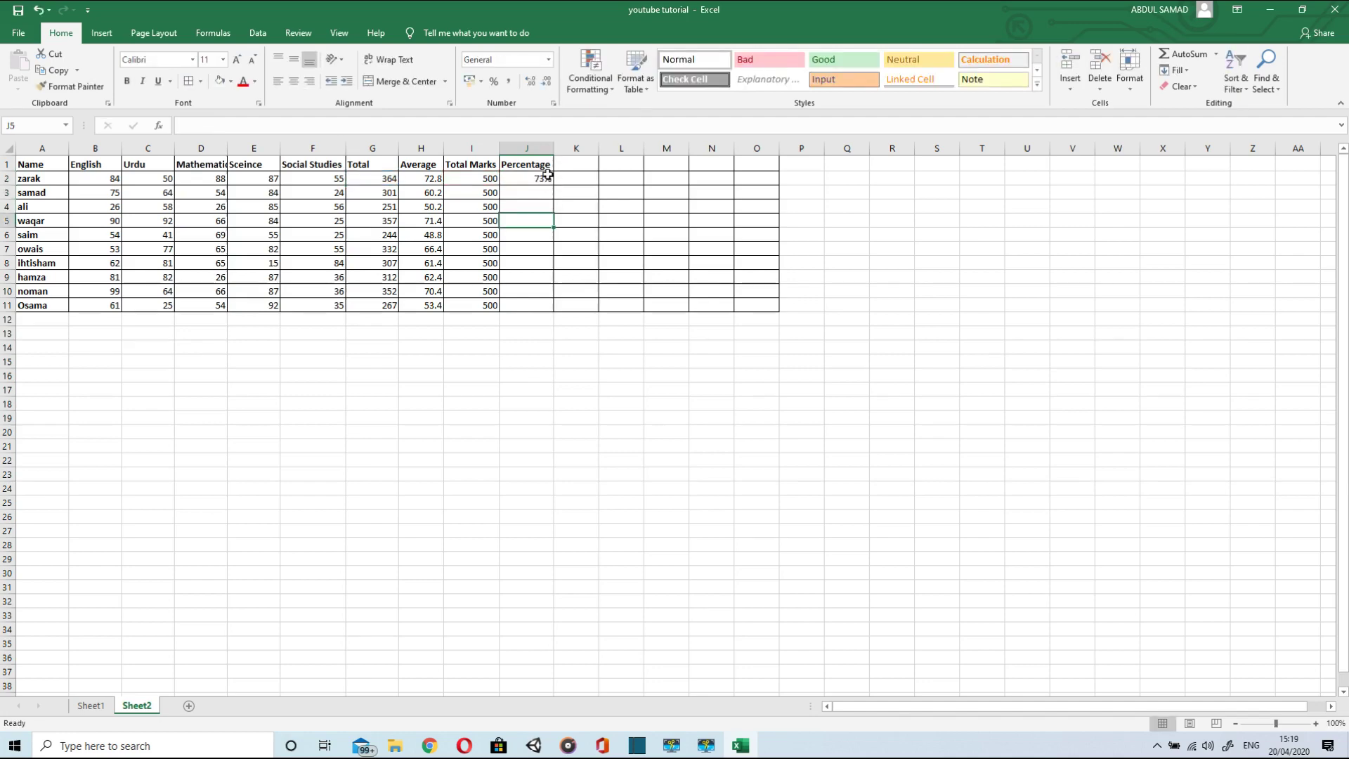
left_click(546, 177)
double_click(554, 185)
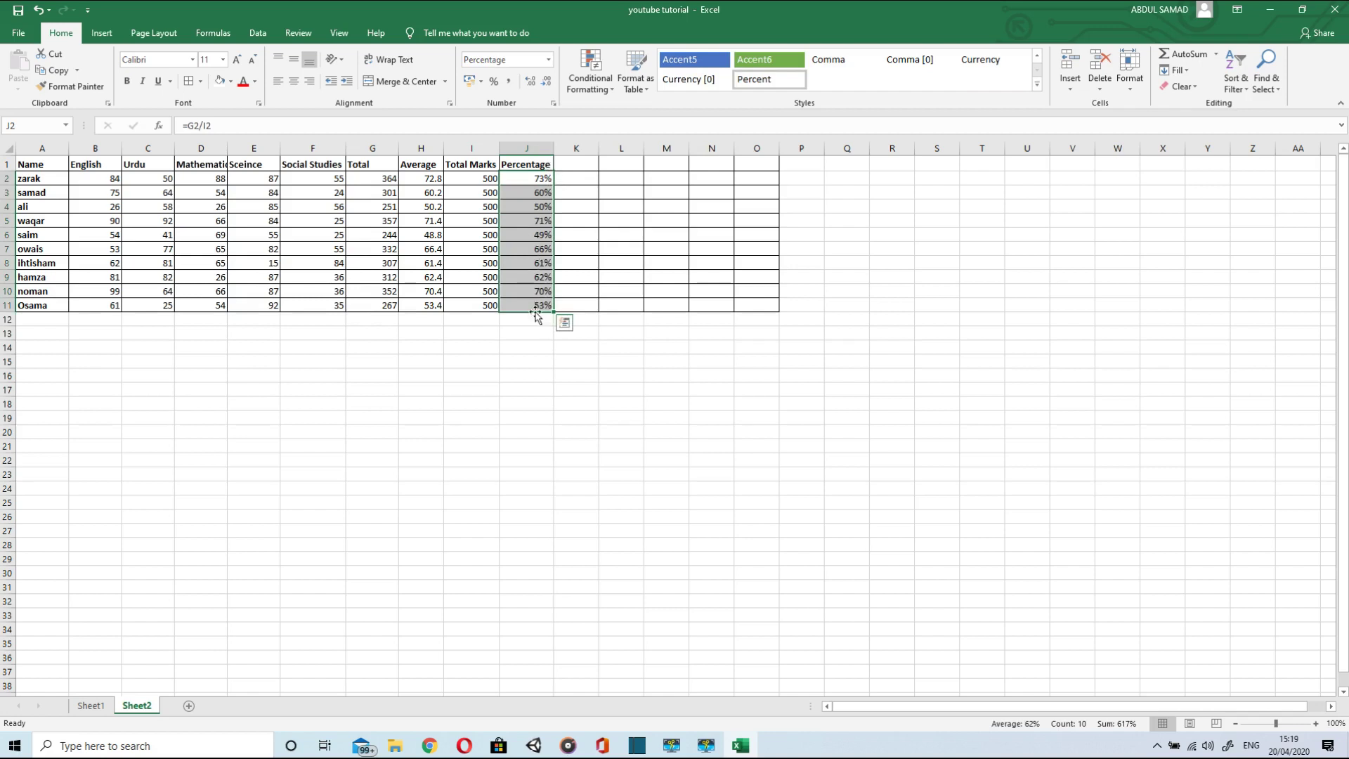
left_click(531, 386)
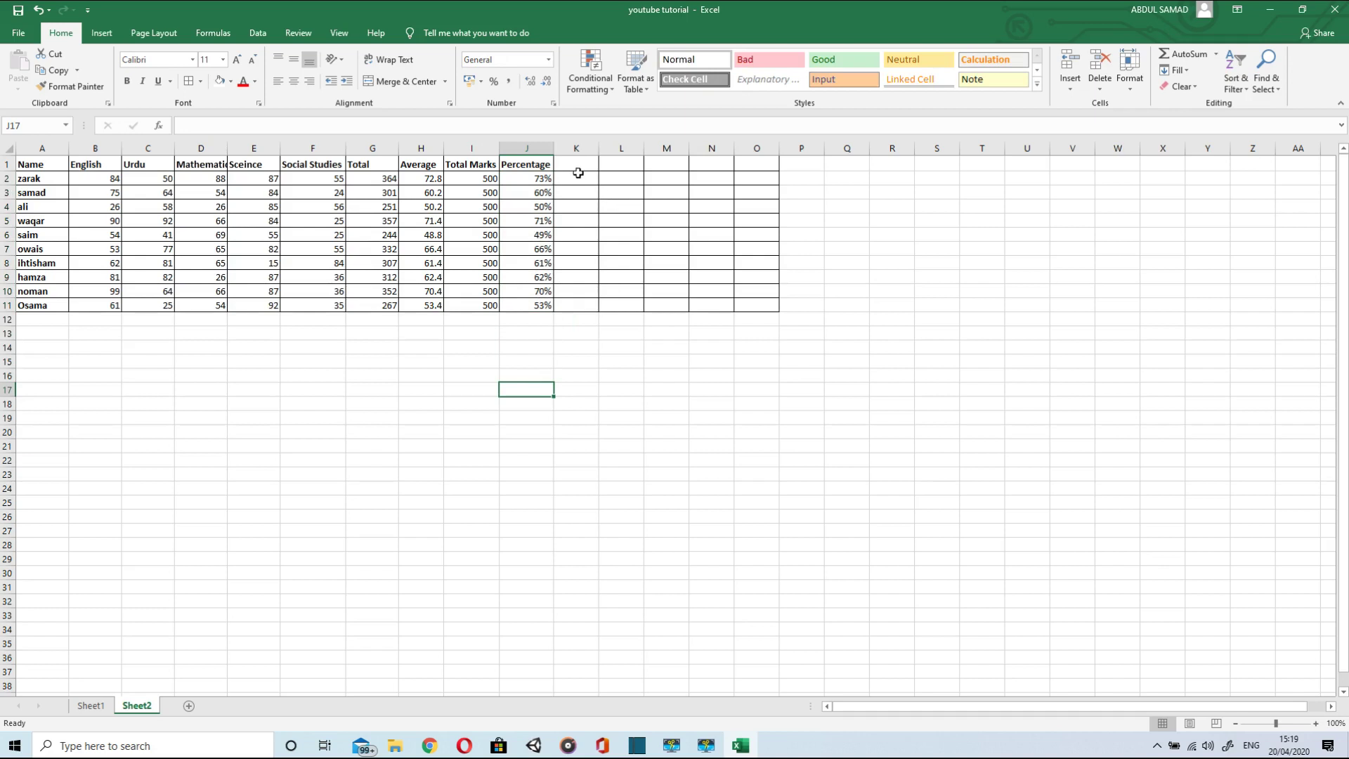
- Add a bold 'Grades' header in K1
left_click(576, 166)
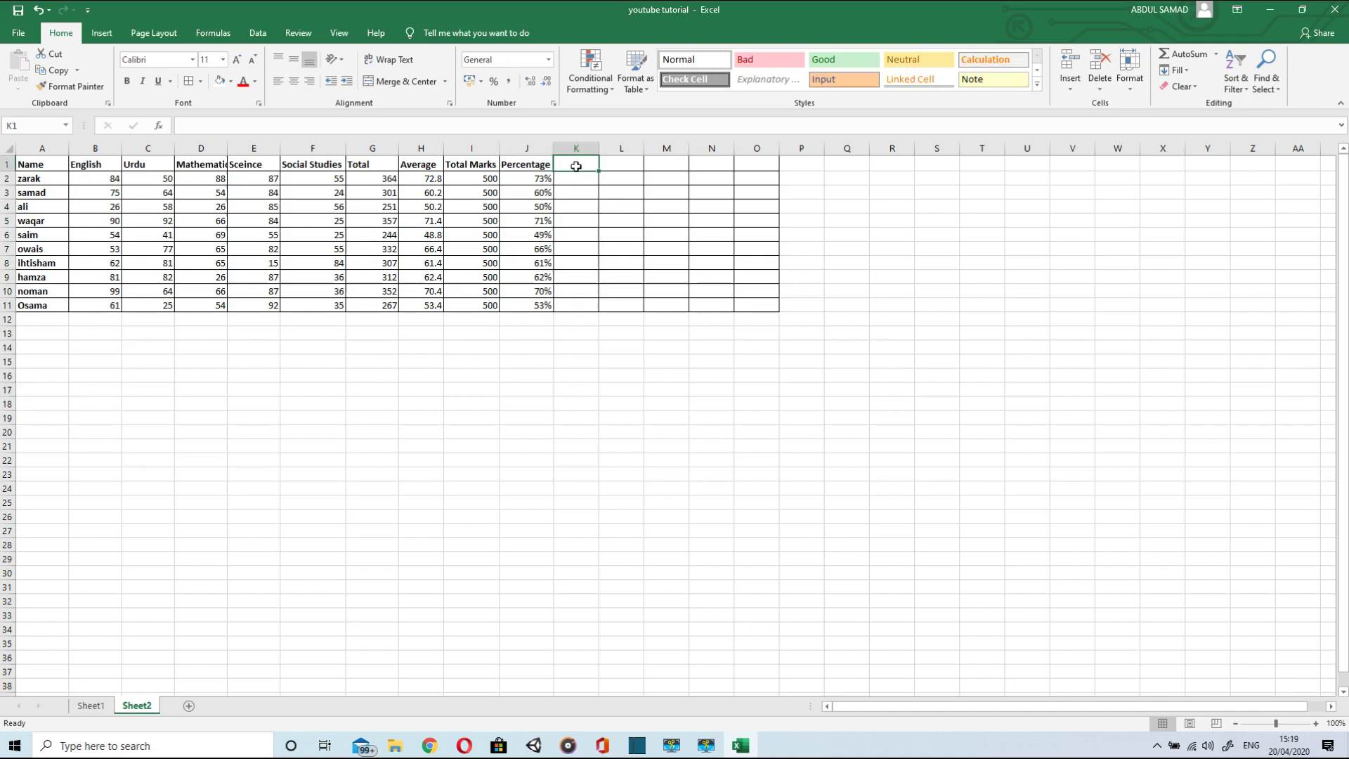
type("Grades")
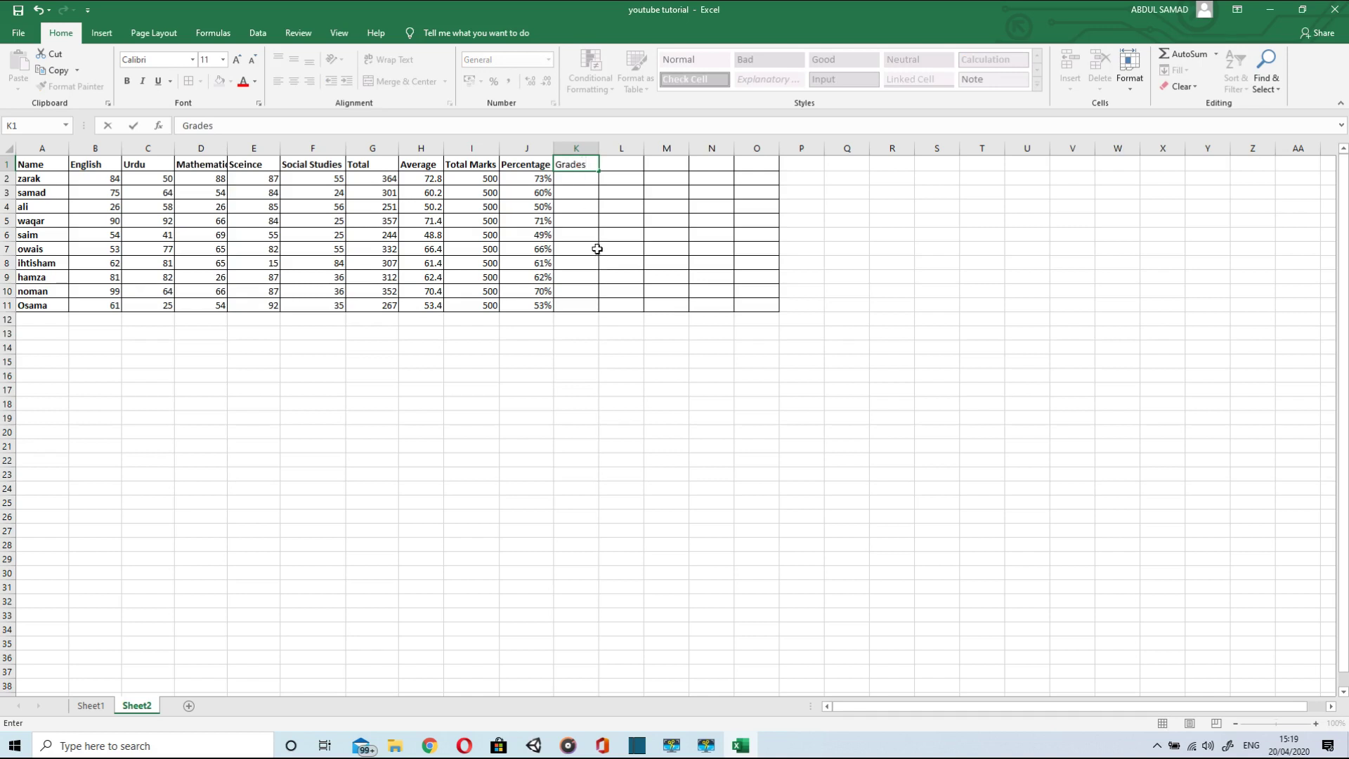
key("Return")
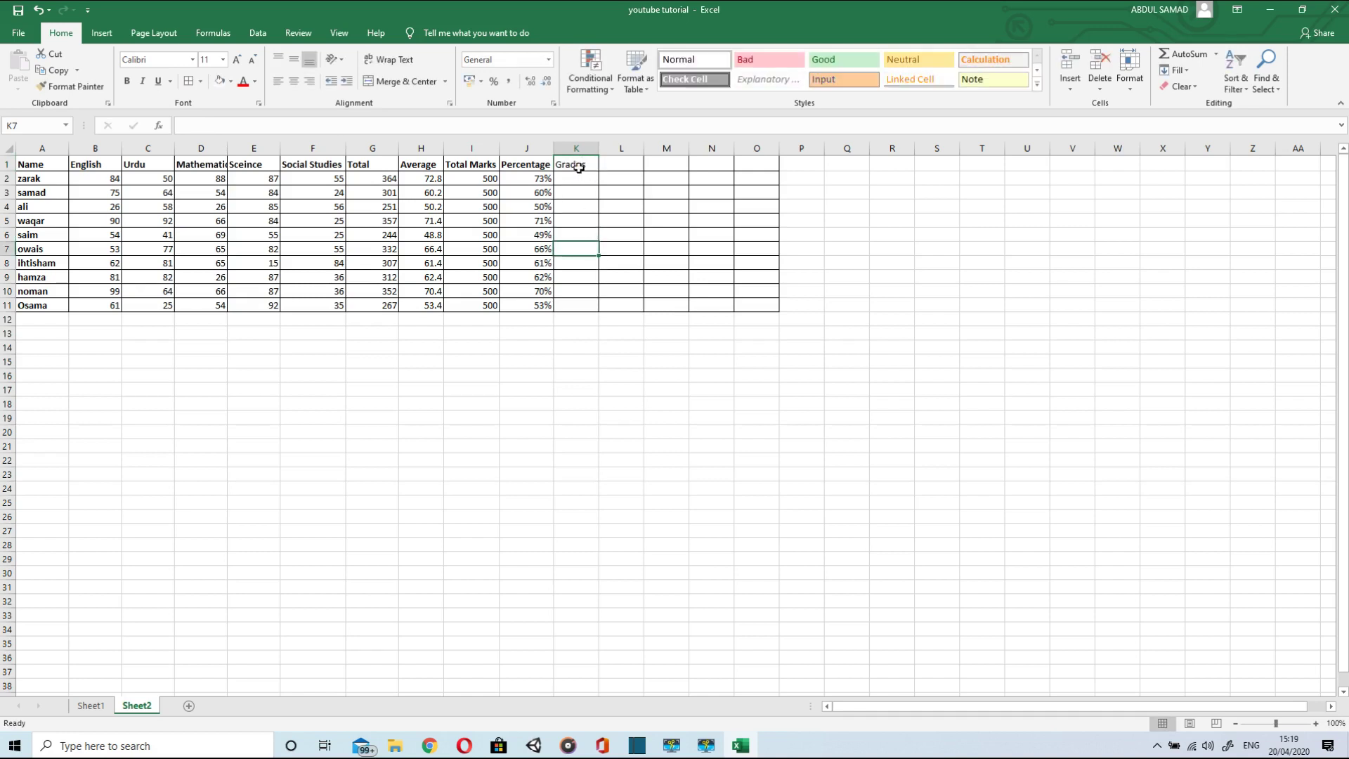
left_click(575, 166)
left_click(126, 81)
- Enter the grade letters A, B, C, D and F down the grade key column
left_click(580, 180)
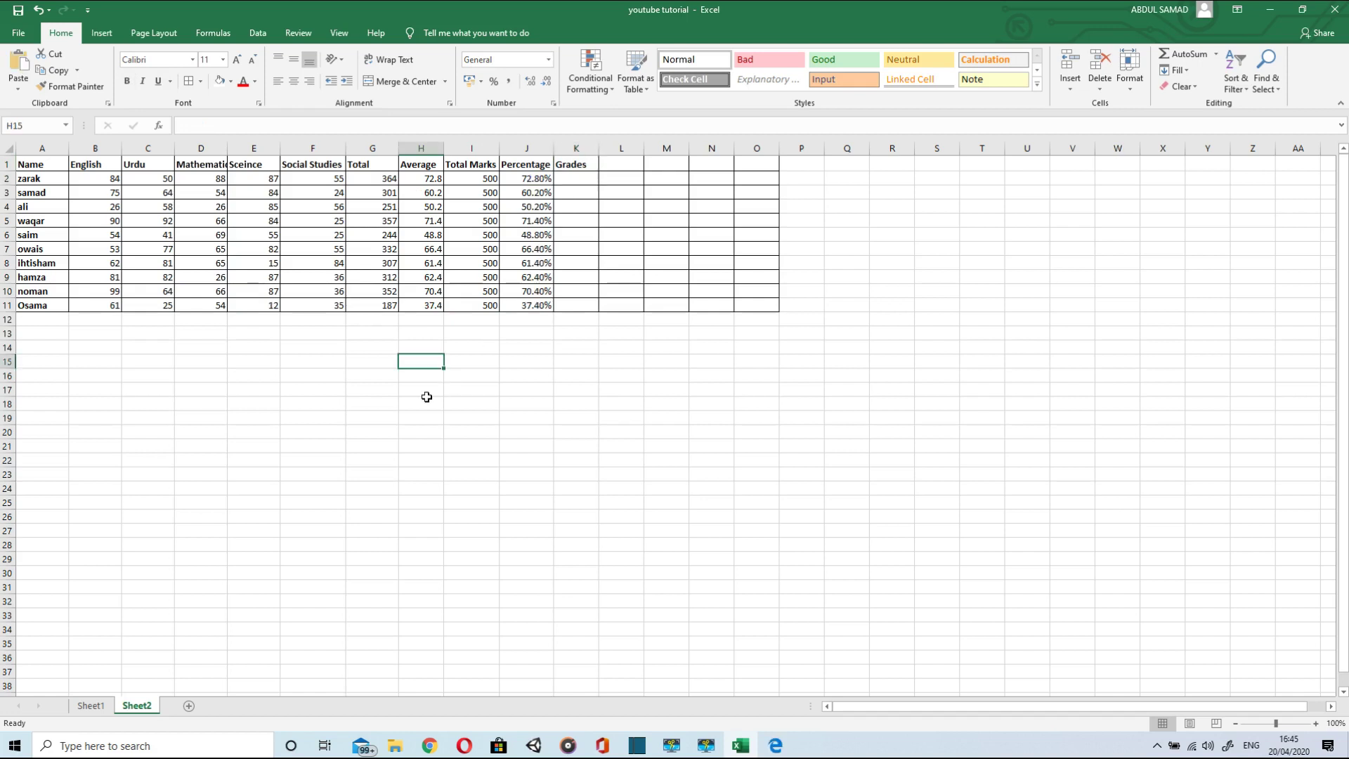
type("A")
key("Return")
type("B")
key("Return")
type("C")
key("Return")
type("D")
key("Return")
type("F")
key("Return")
- Enter the >=75 cutoff in I15 and copy it into I16:I18
key("Up")
key("Up")
key("Up")
key("Up")
key("Up")
key("Right")
type(">=75")
key("Return")
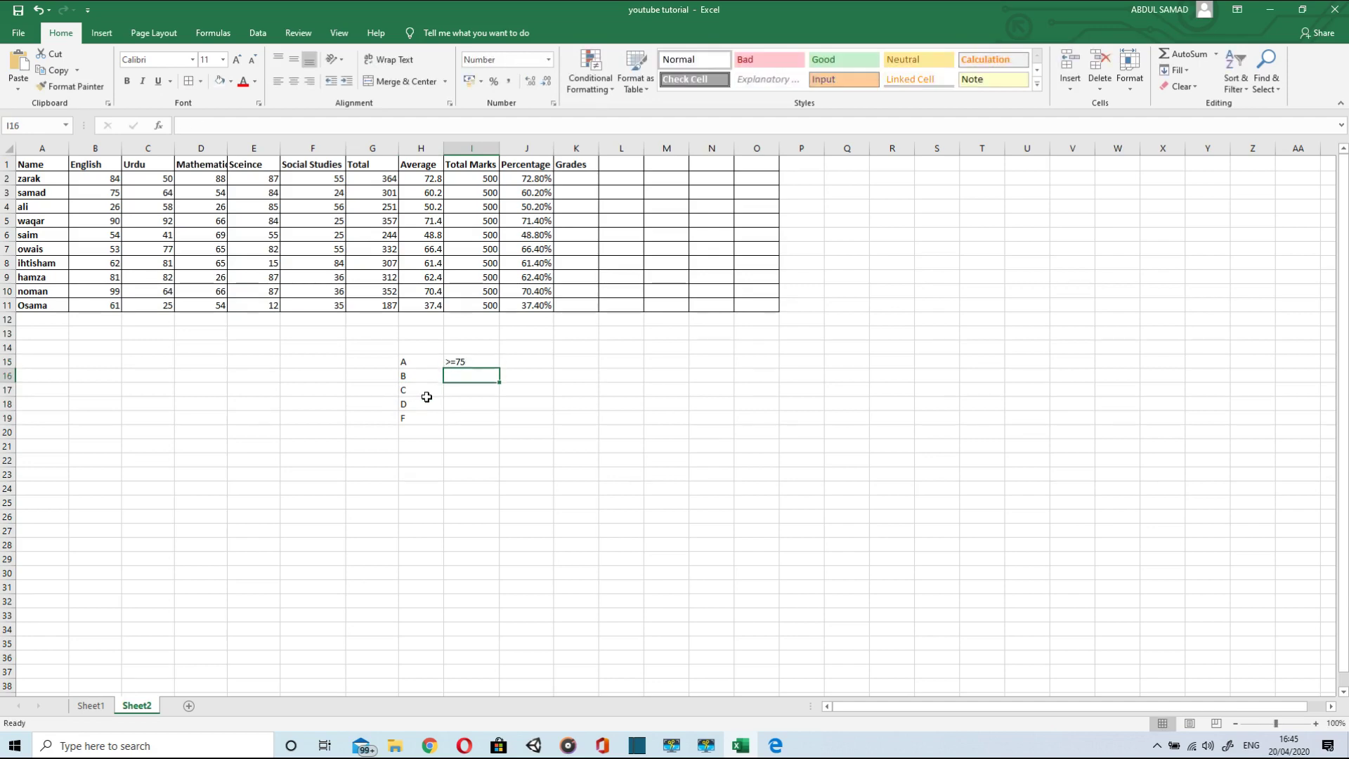
key("Up")
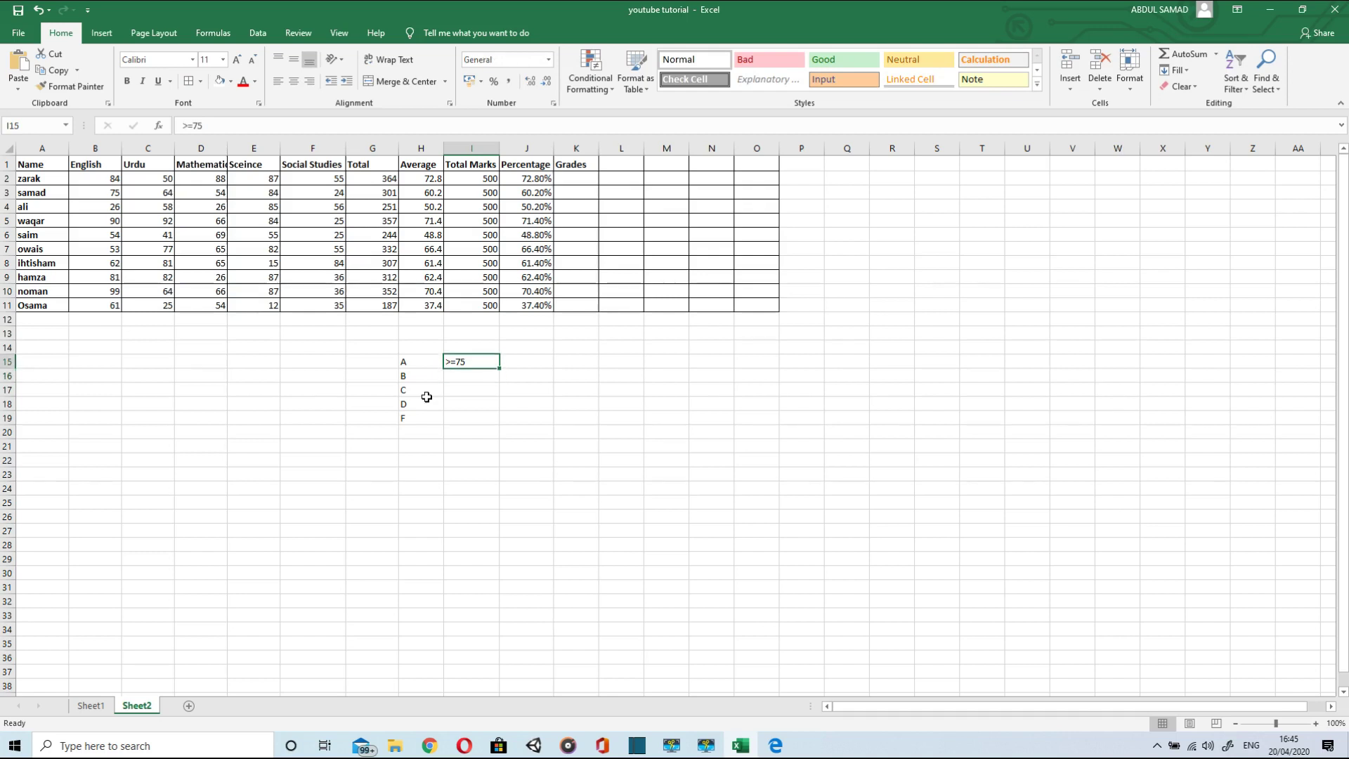
key("ctrl+c")
key("Down")
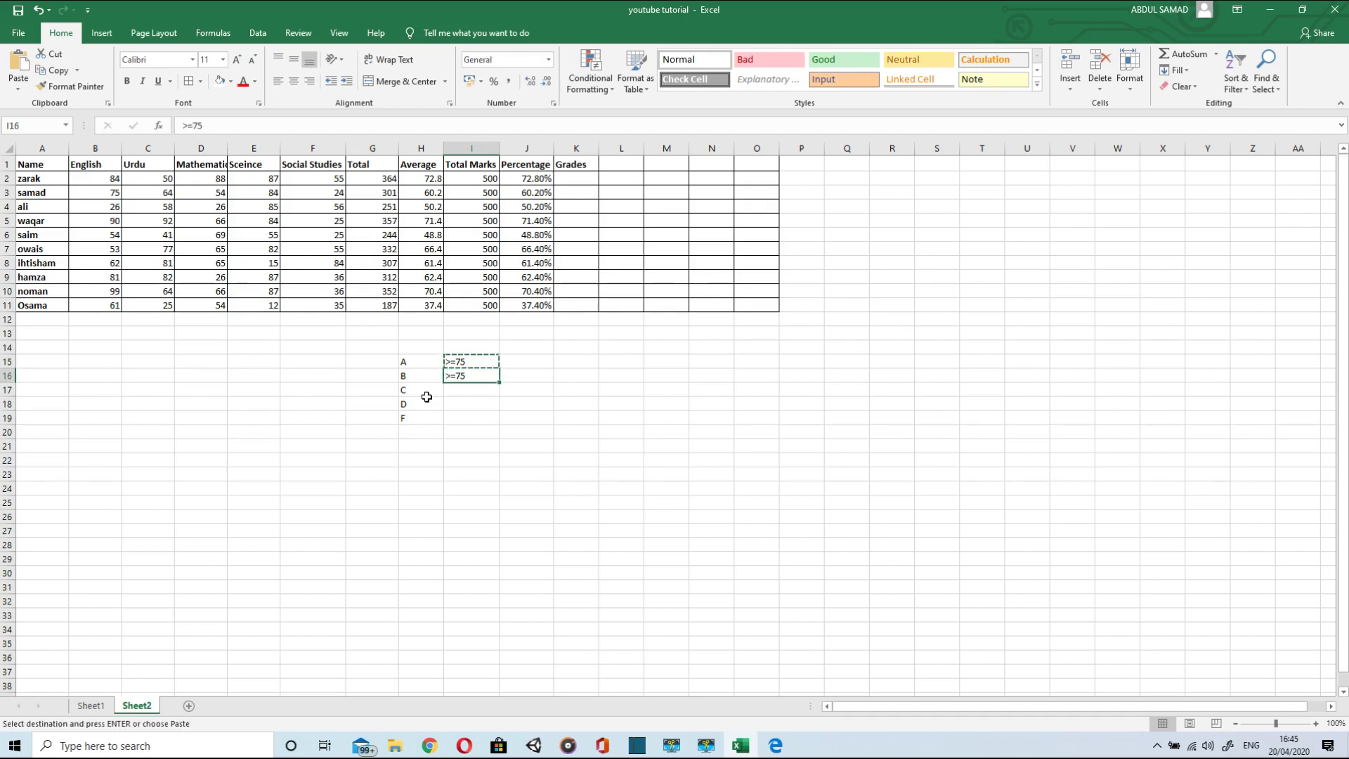
key("ctrl+v")
key("Down")
key("ctrl+v")
key("Down")
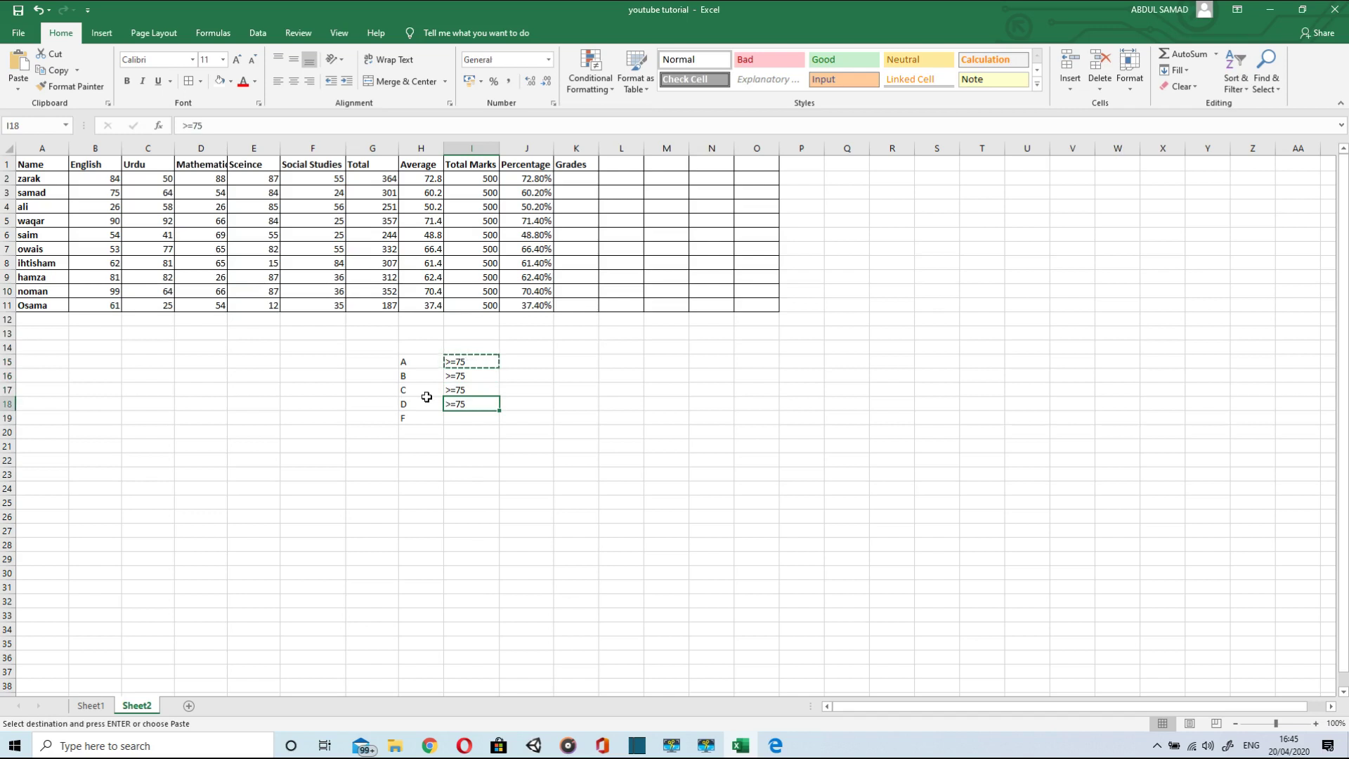
key("ctrl+v")
key("Up")
key("Up")
key("Up")
key("Down")
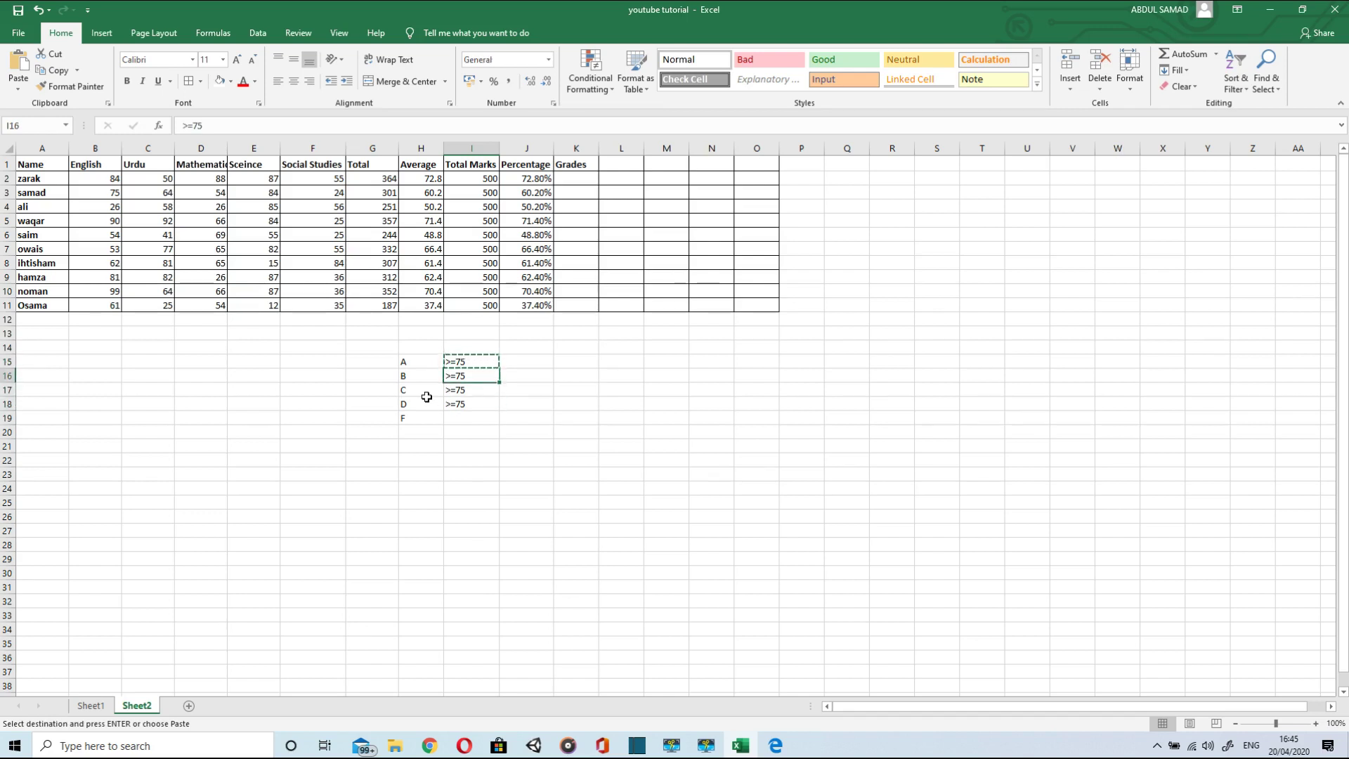
- Change the copied cutoffs in I16:I18 to >=60, >=50 and >=40
left_click(286, 128)
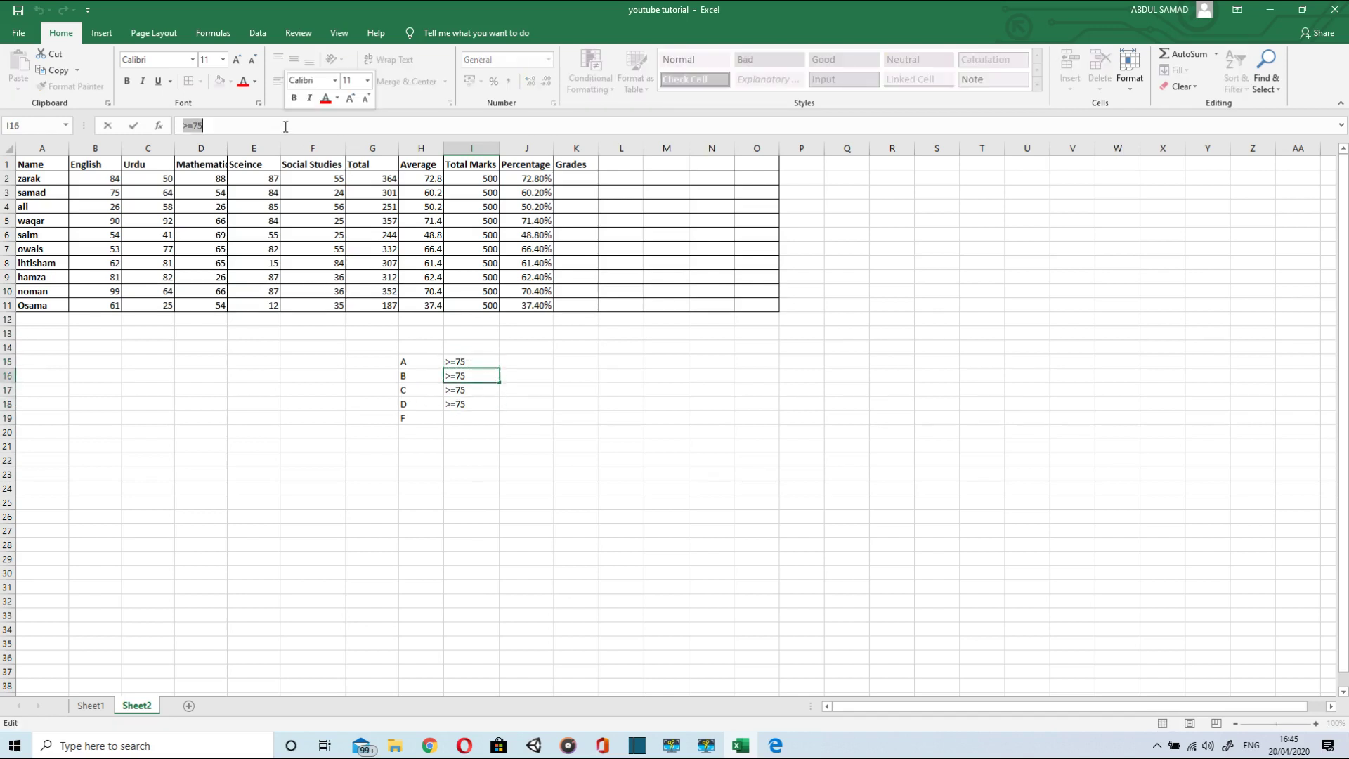
key("BackSpace")
key("BackSpace")
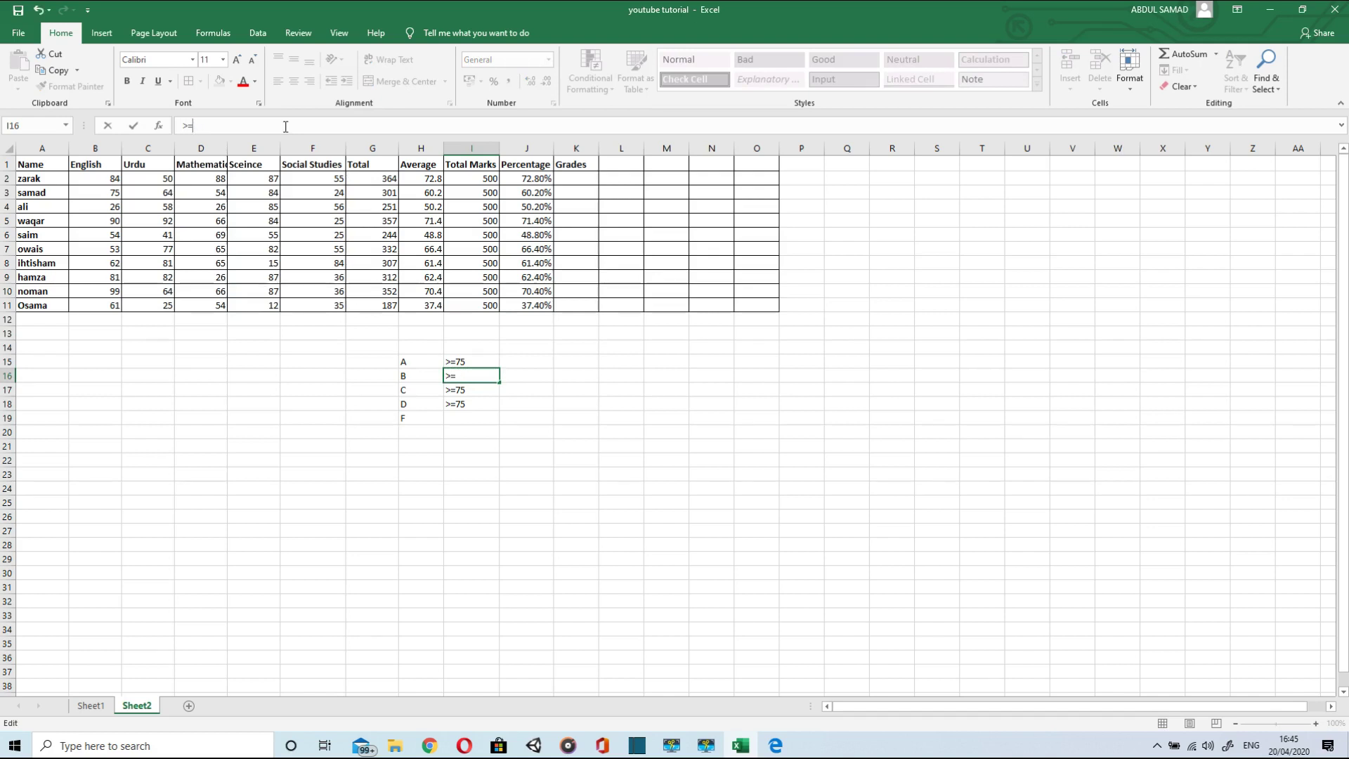
type("60")
left_click(488, 386)
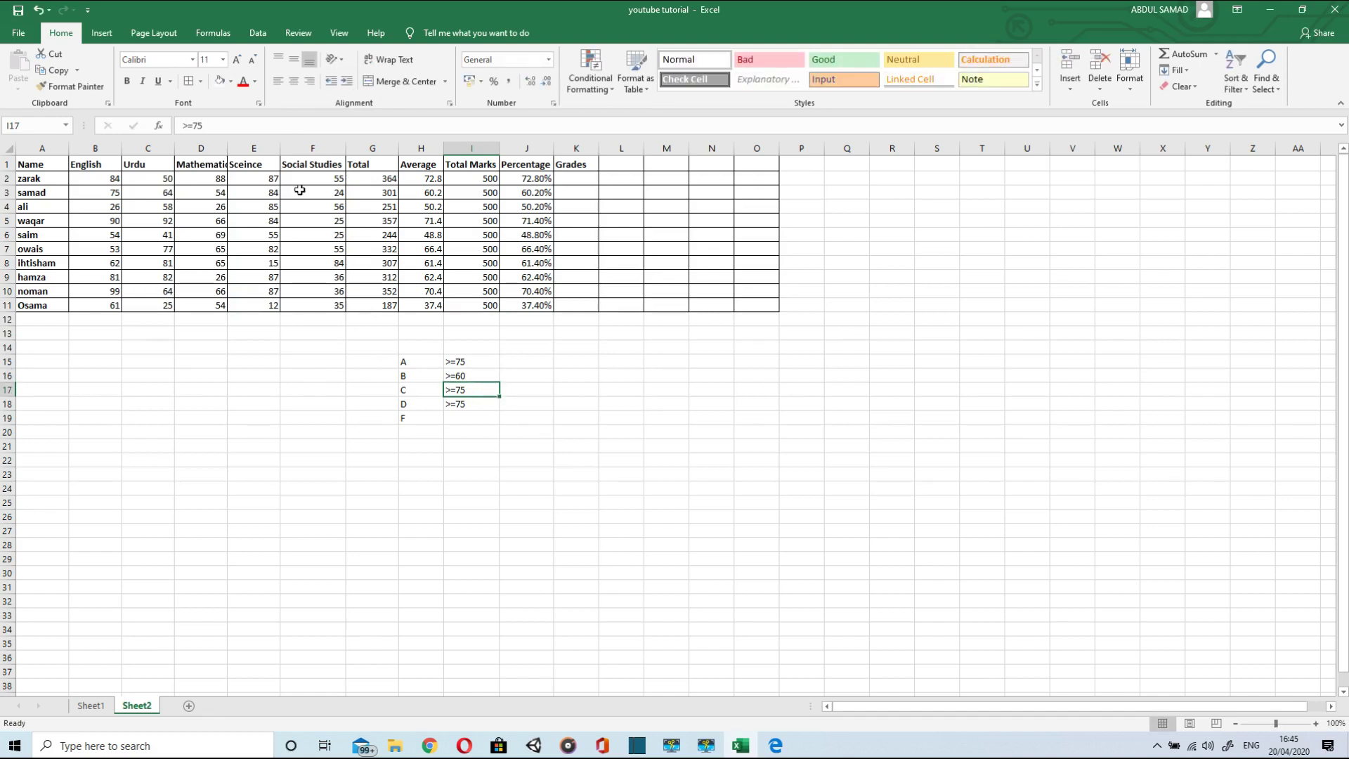
left_click_drag(182, 125, 244, 125)
left_click(244, 125)
key("BackSpace")
key("BackSpace")
type("50")
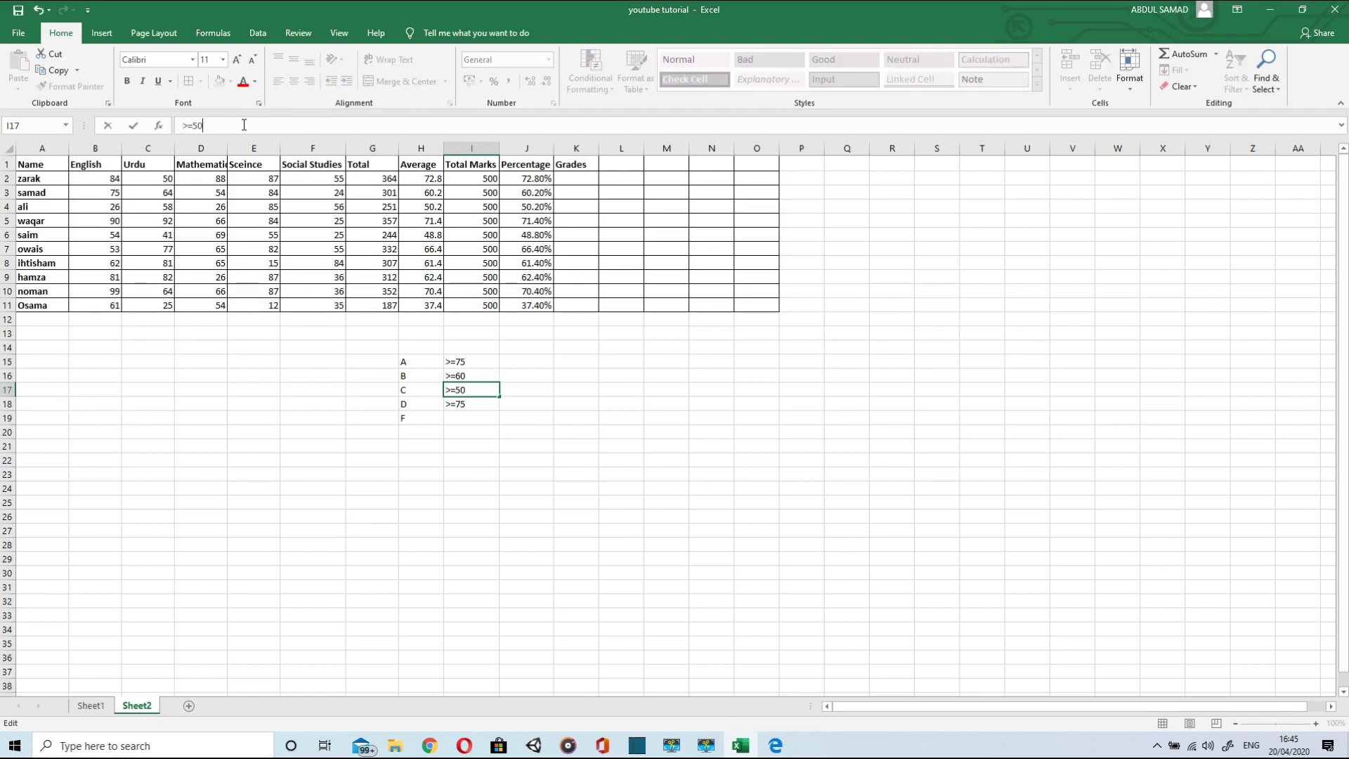
left_click(478, 408)
double_click(479, 405)
key("BackSpace")
key("BackSpace")
type("40")
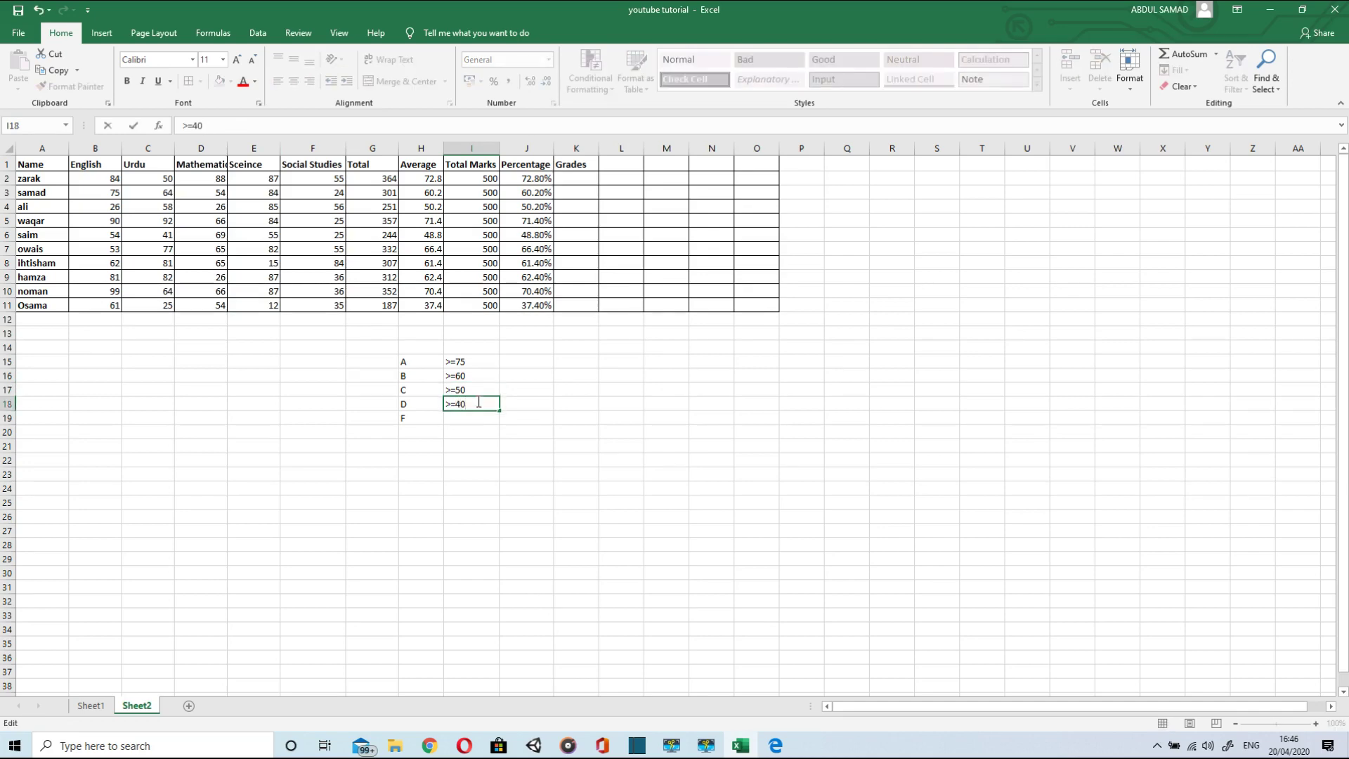
left_click(471, 424)
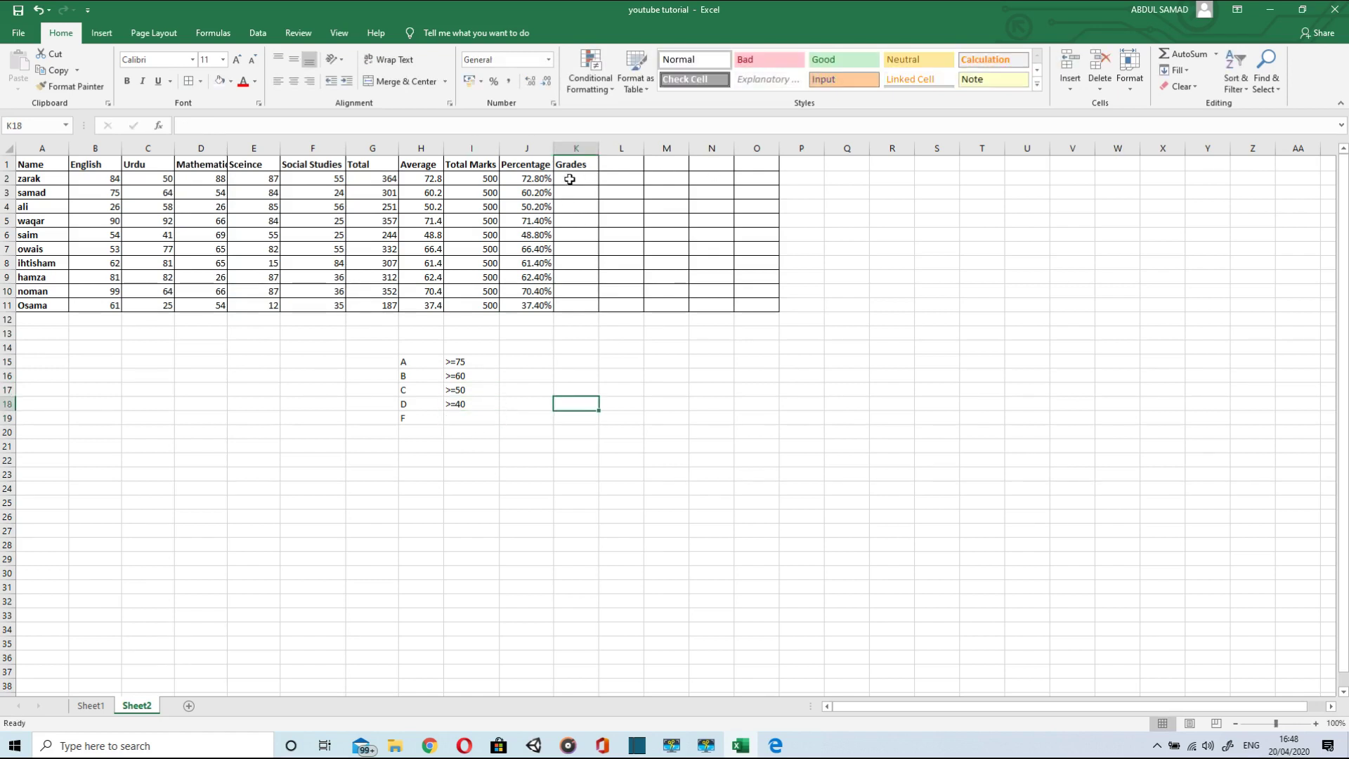
- In K2, start a nested IF testing J2>=75% to return "A"
left_click(569, 179)
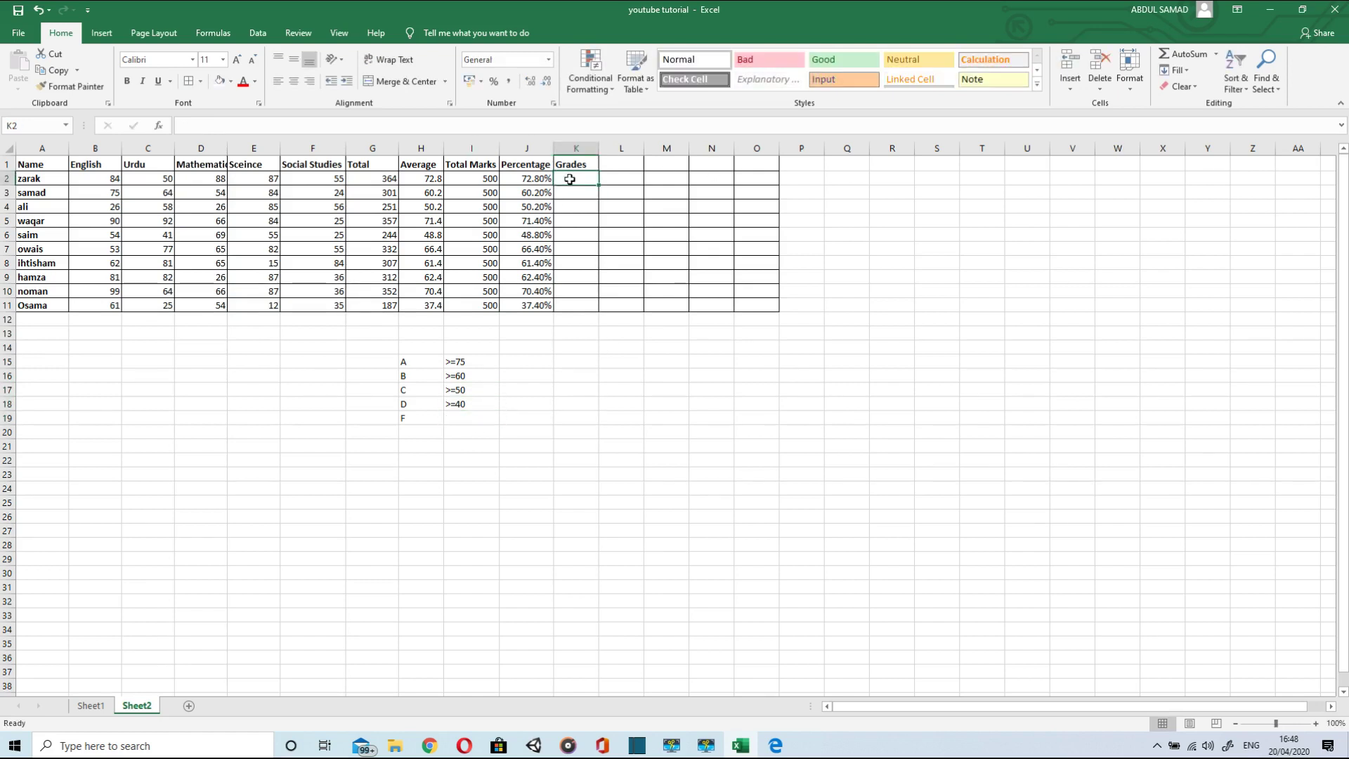
type("IF")
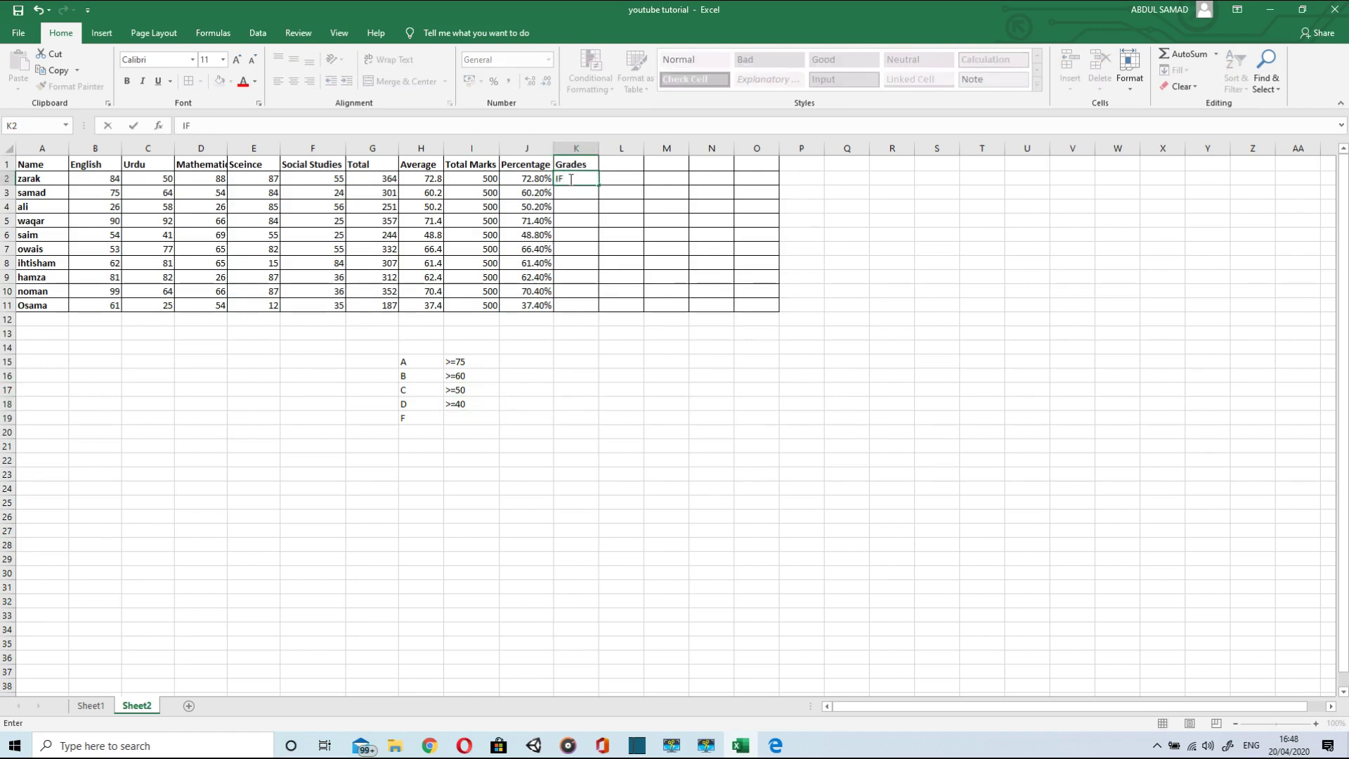
key("BackSpace")
key("BackSpace")
type("=IF(")
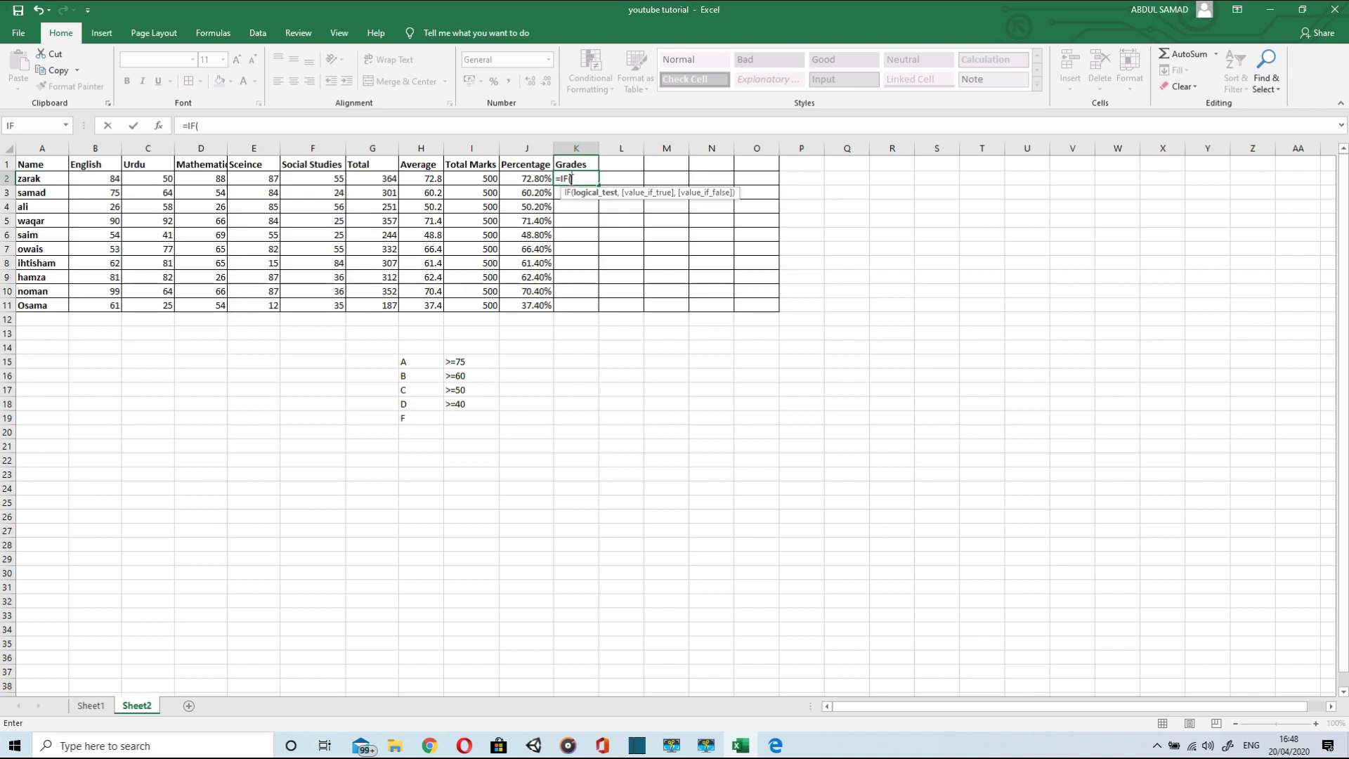
left_click(534, 177)
type(">")
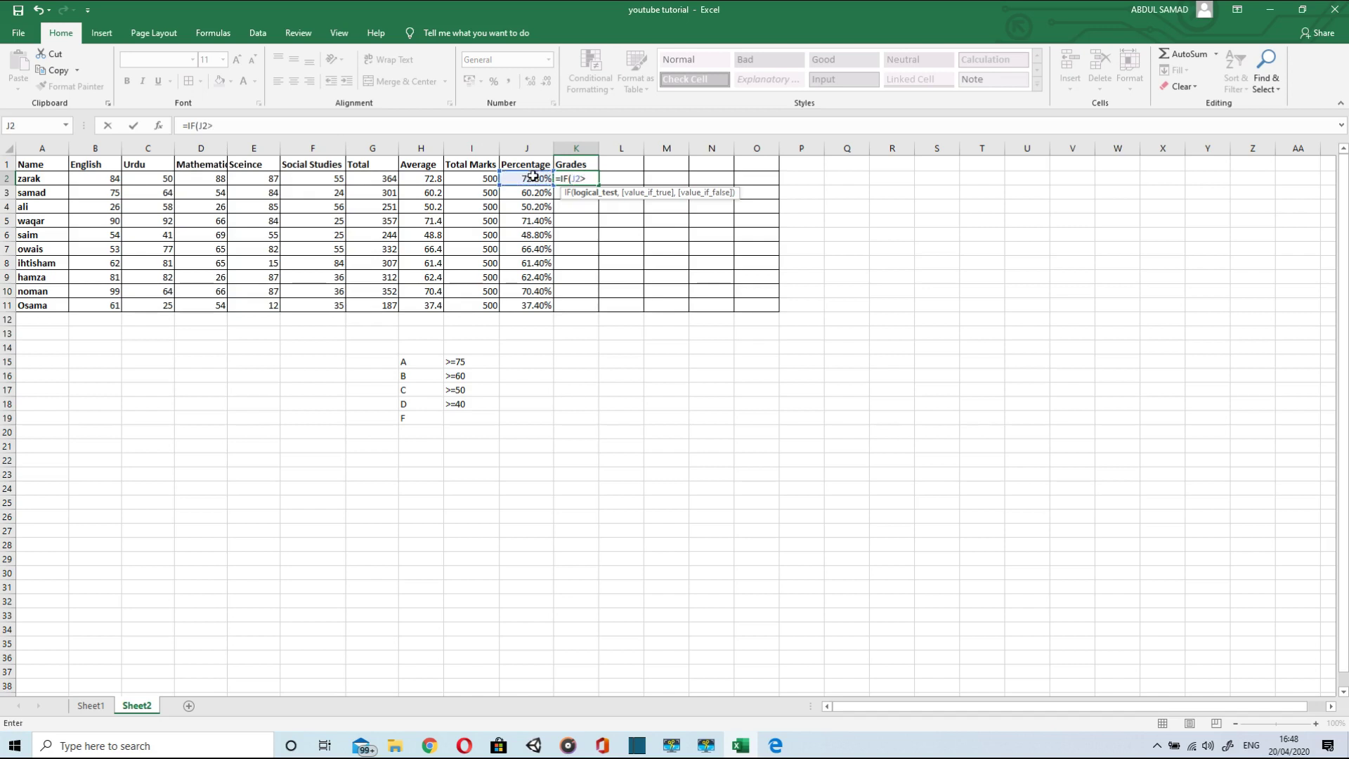
type("=")
left_click(227, 128)
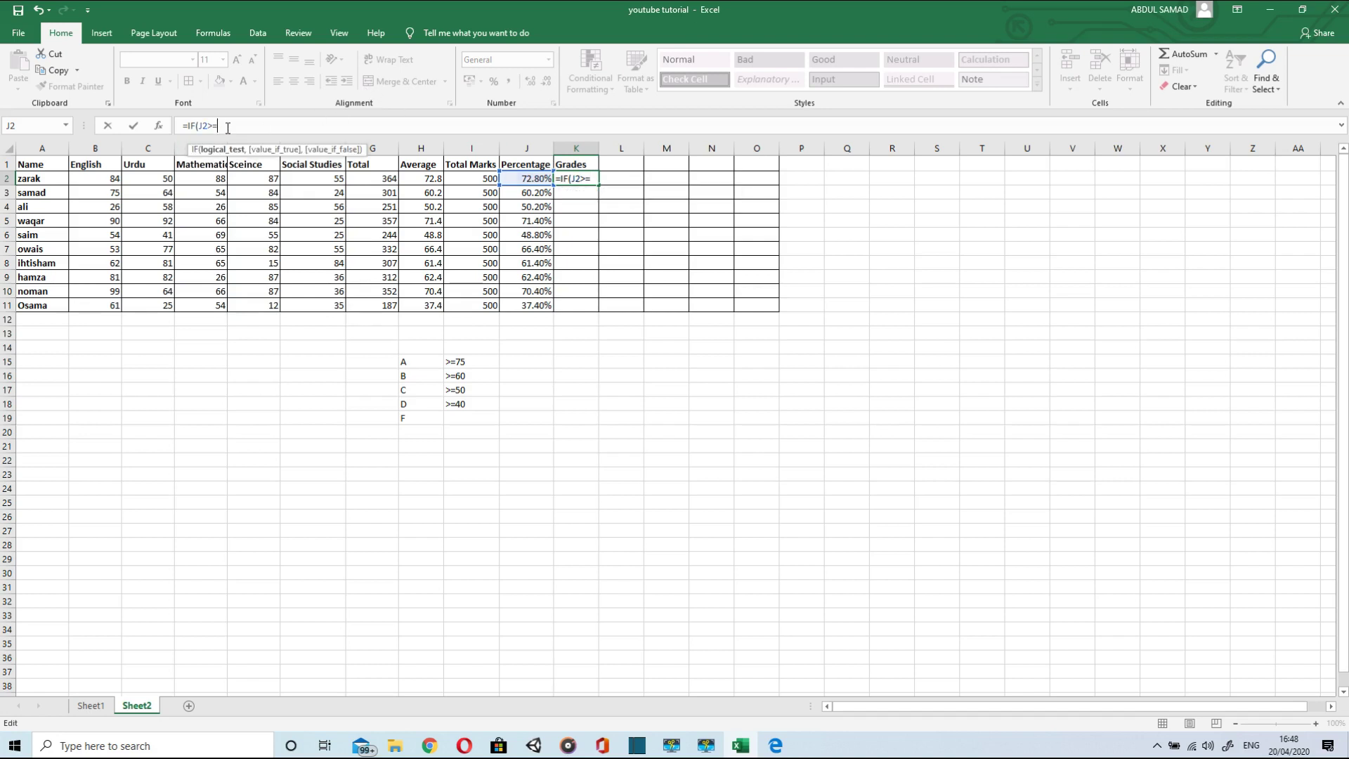
key("shift+Left")
key("shift+Left")
key("ctrl+c")
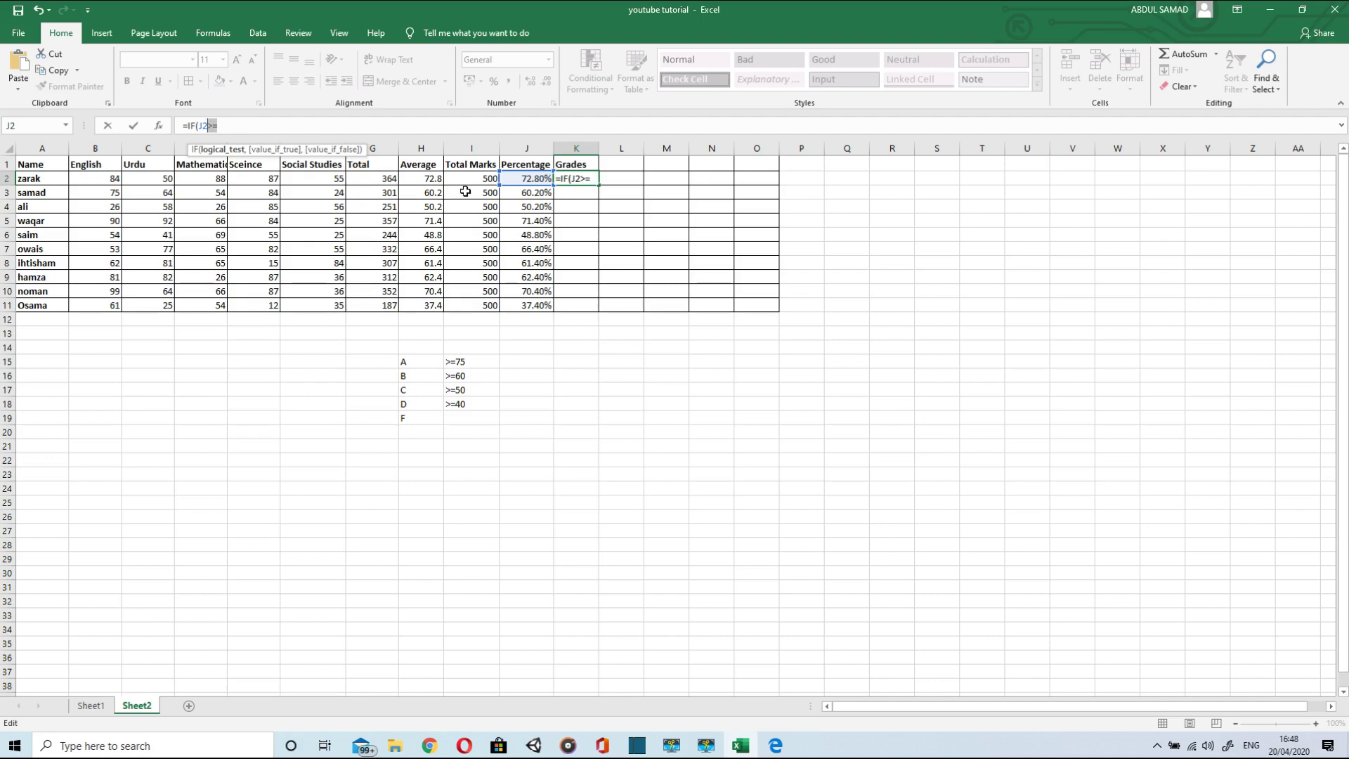
left_click(595, 180)
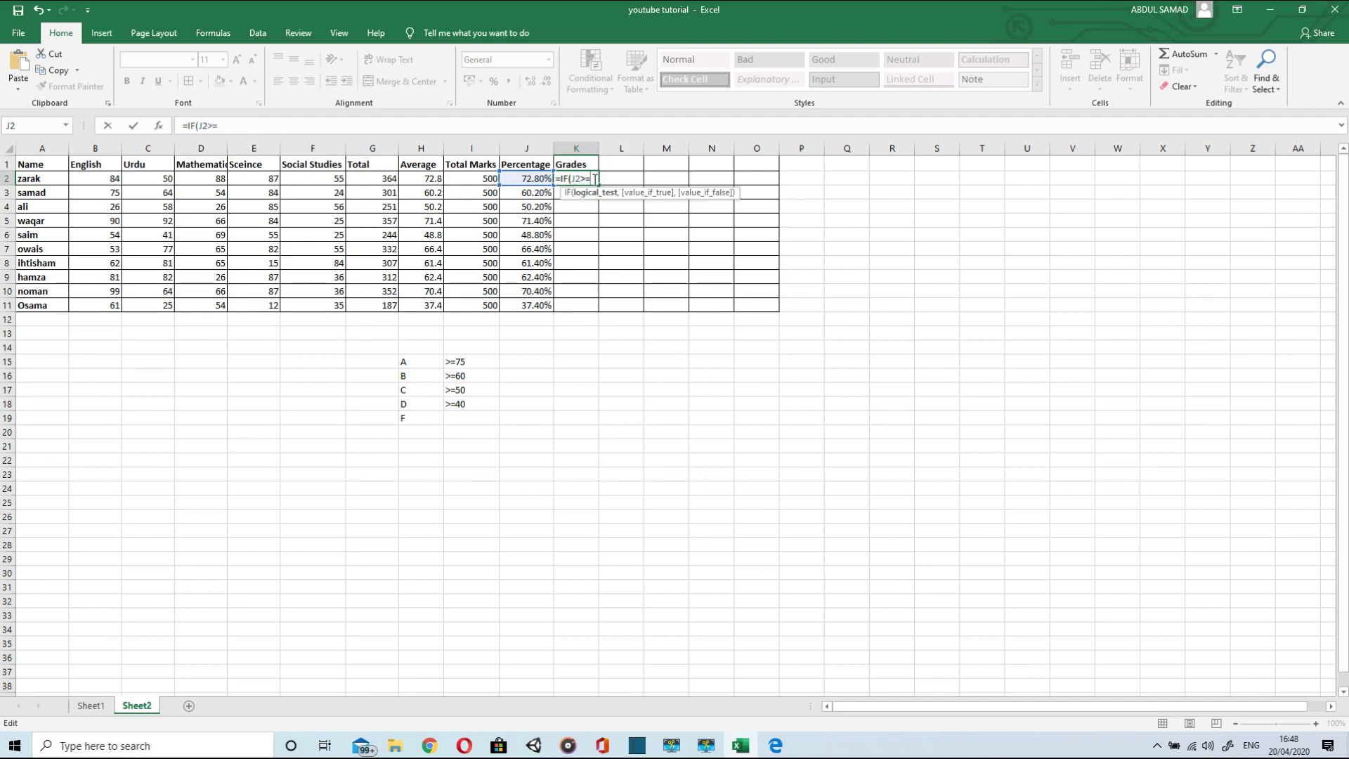
type("75%,")
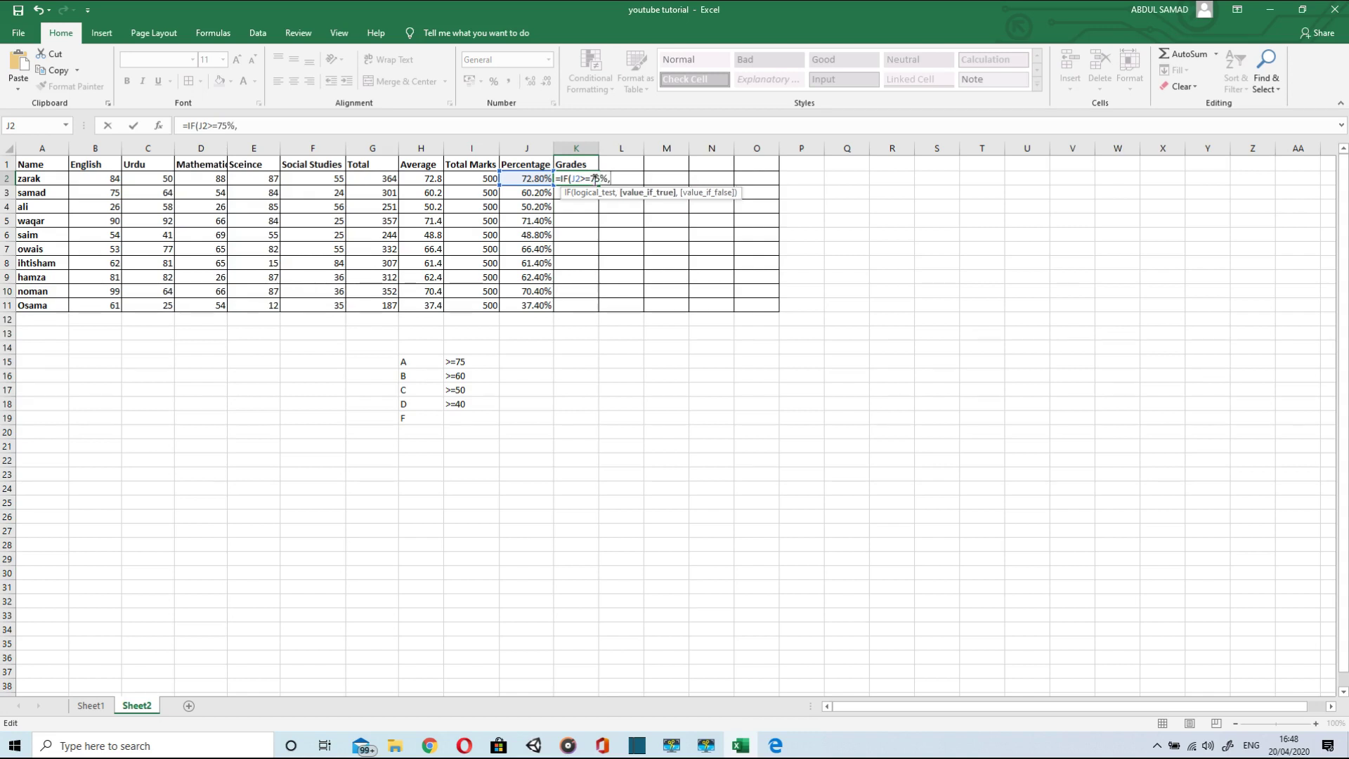
type("\"A\",IF(")
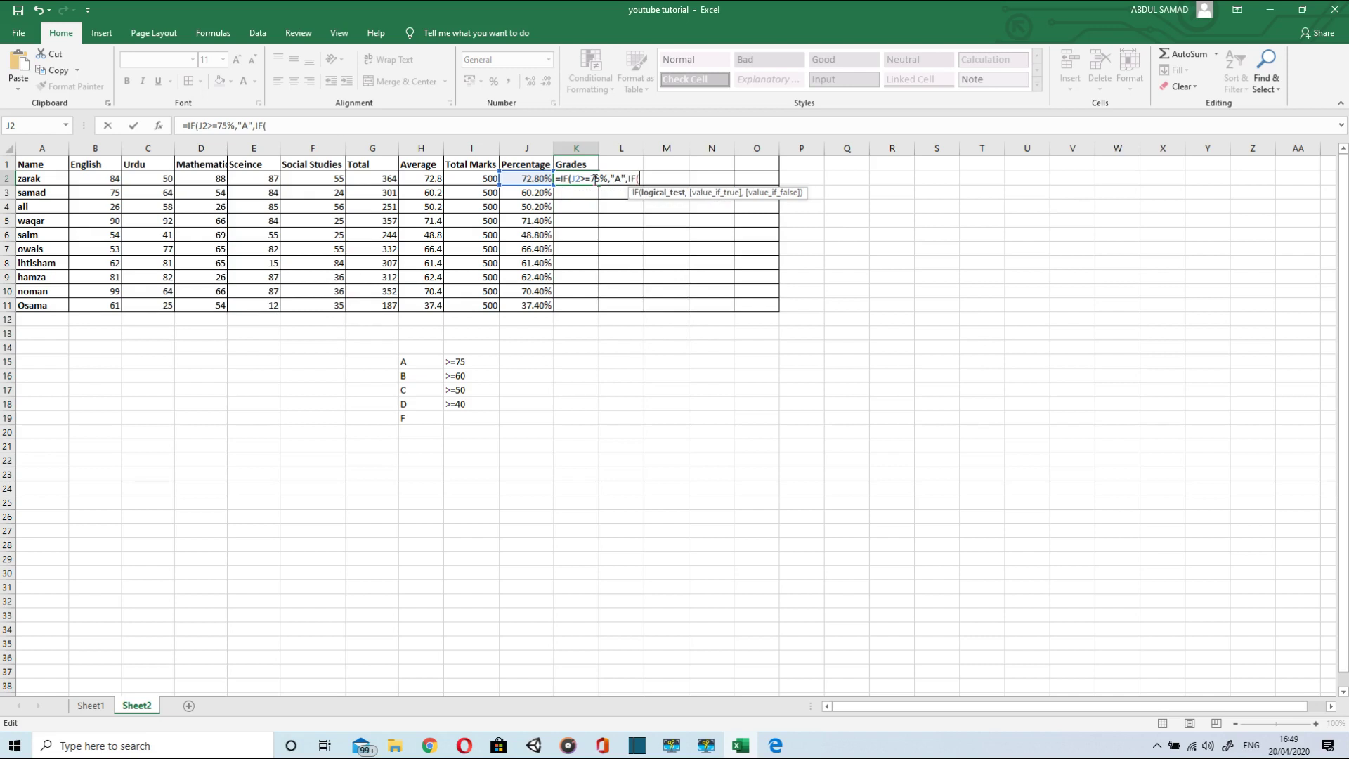
- Add the next conditions: J2>=60% gives "B" and J2>=50% gives "C"
left_click(540, 178)
type(">=")
type("6")
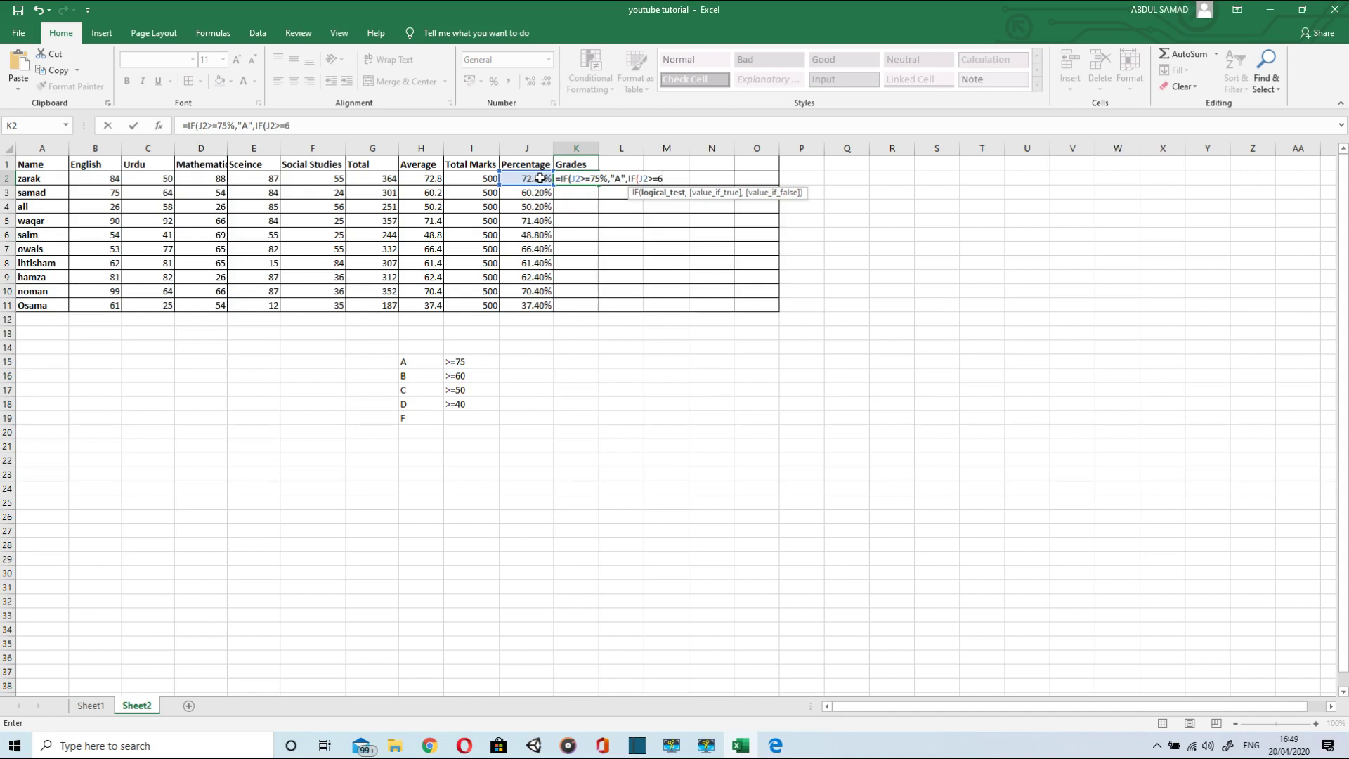
type("0%,")
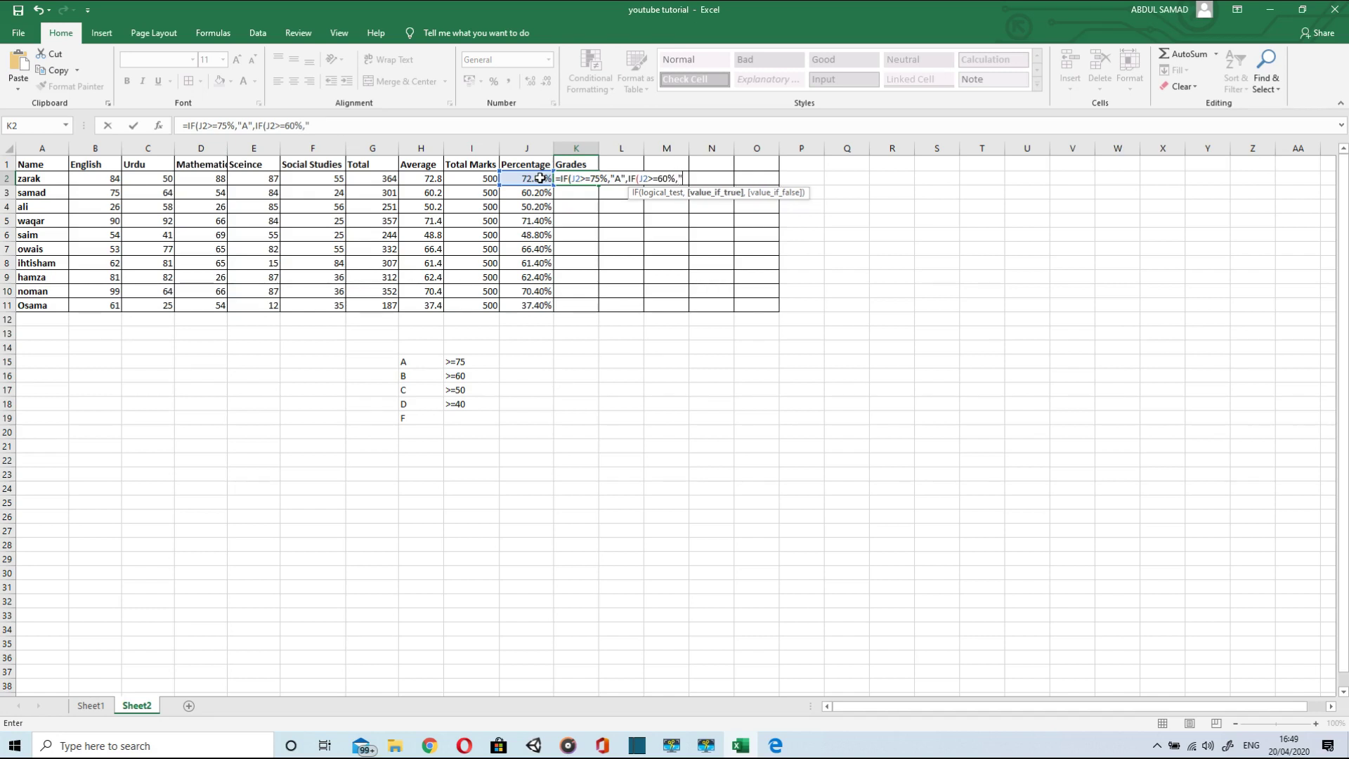
type("\"B\",")
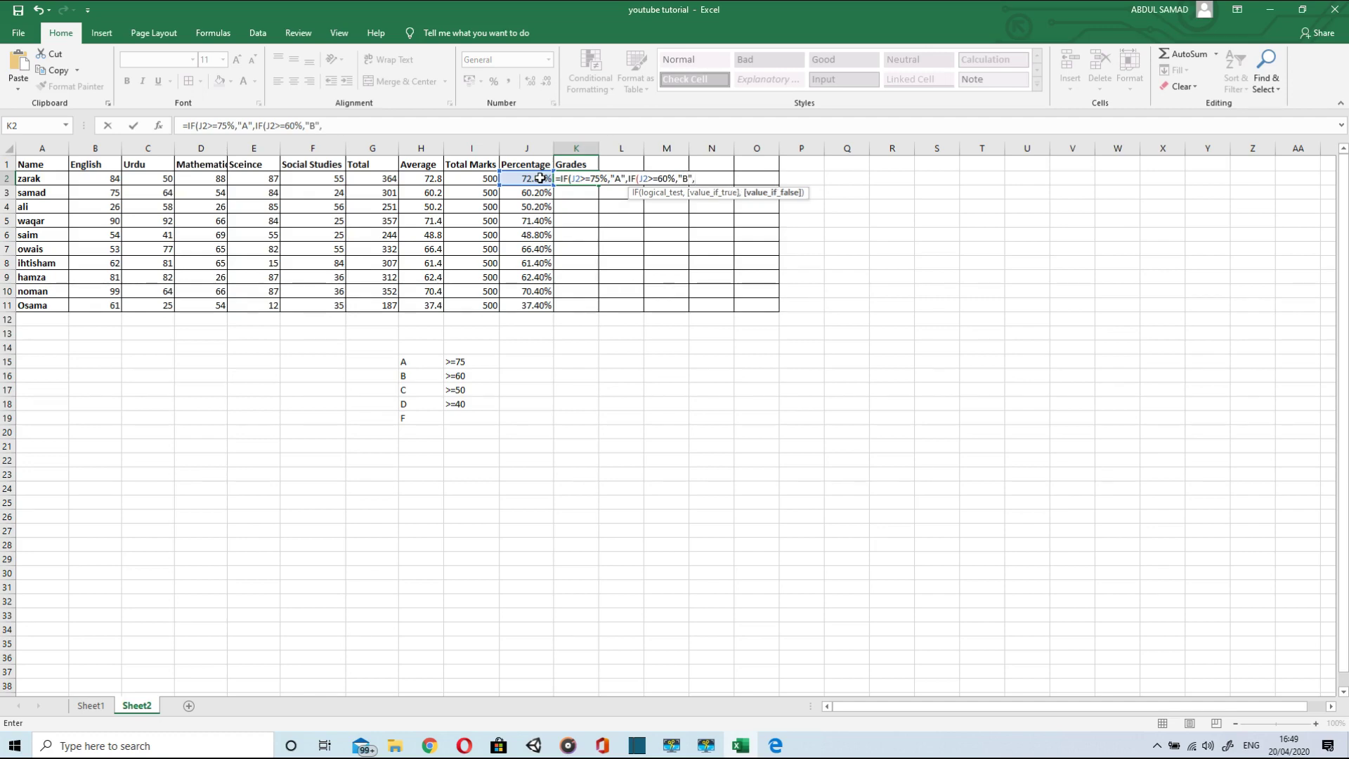
type("IF")
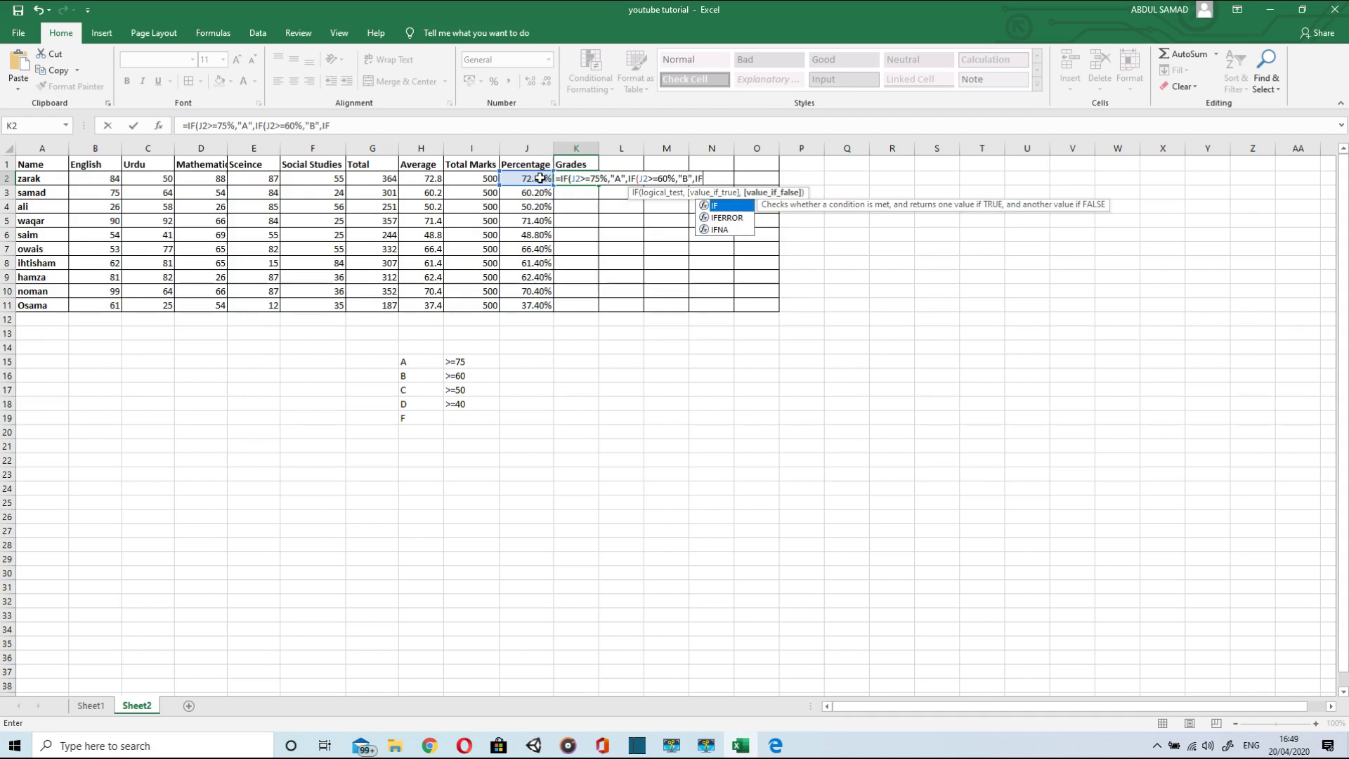
type("(")
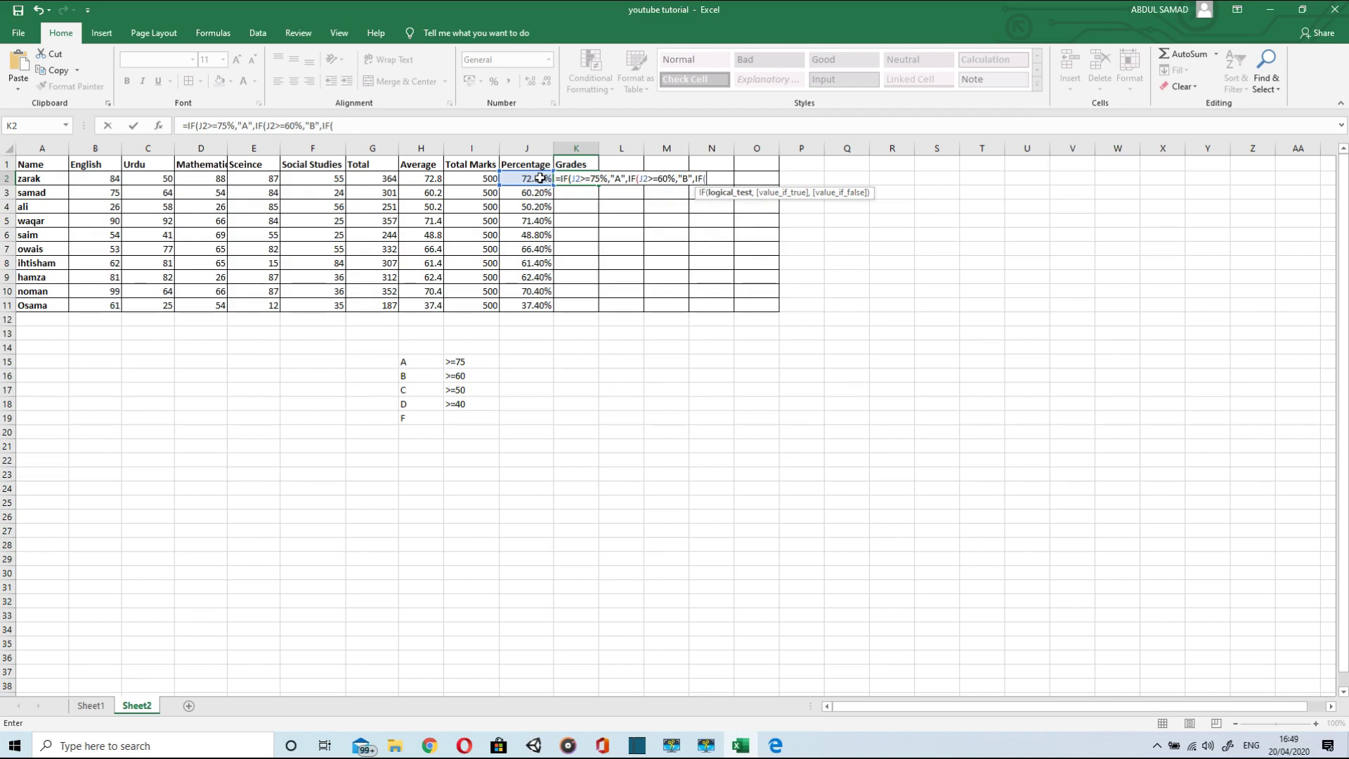
left_click(540, 179)
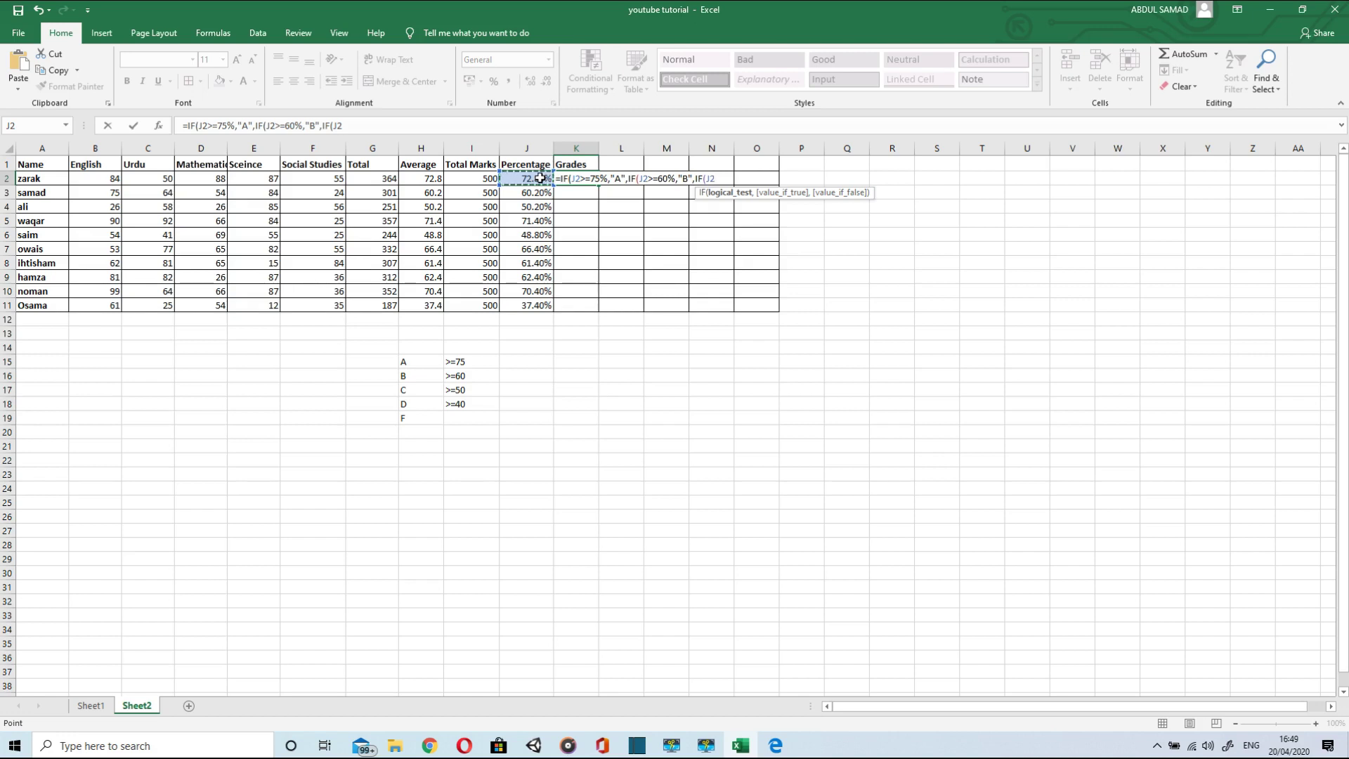
type(">=")
type("50%,")
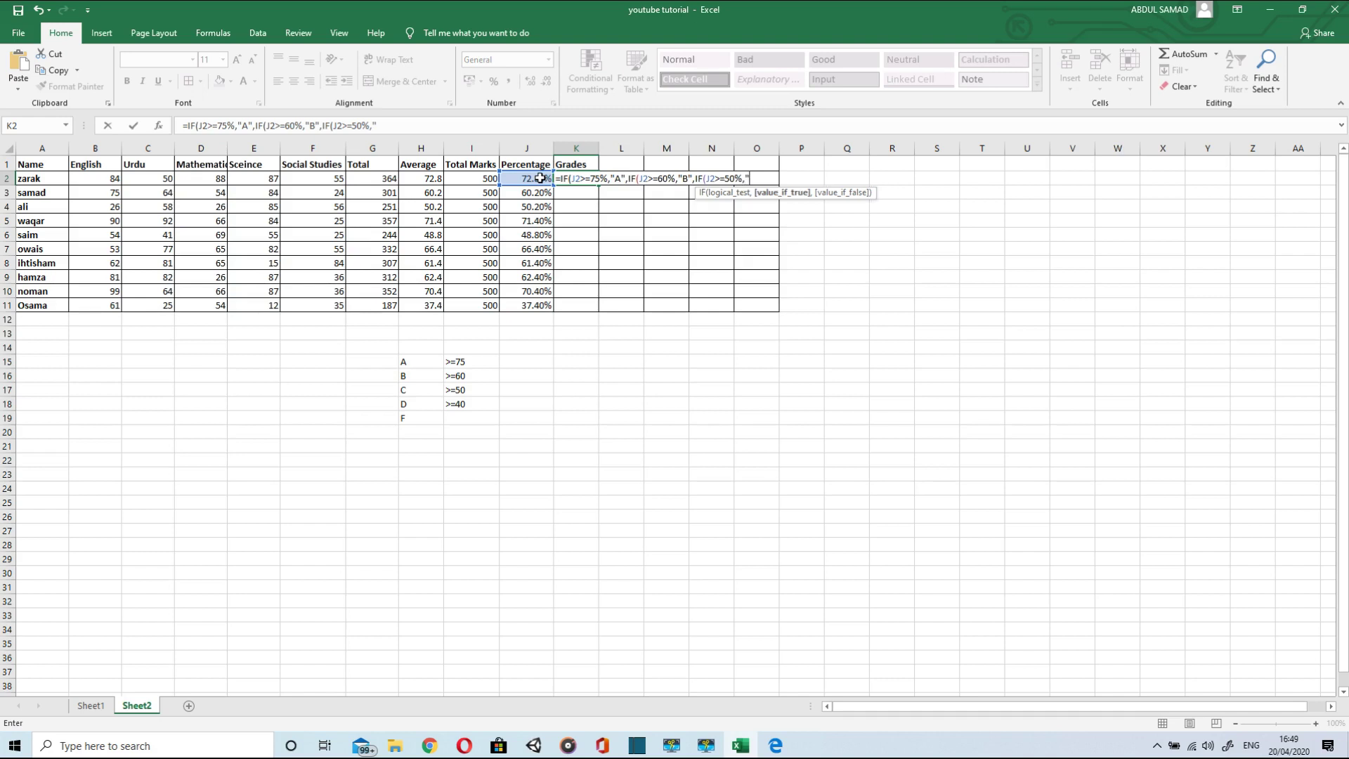
type("\"c")
key("BackSpace")
type("C\",")
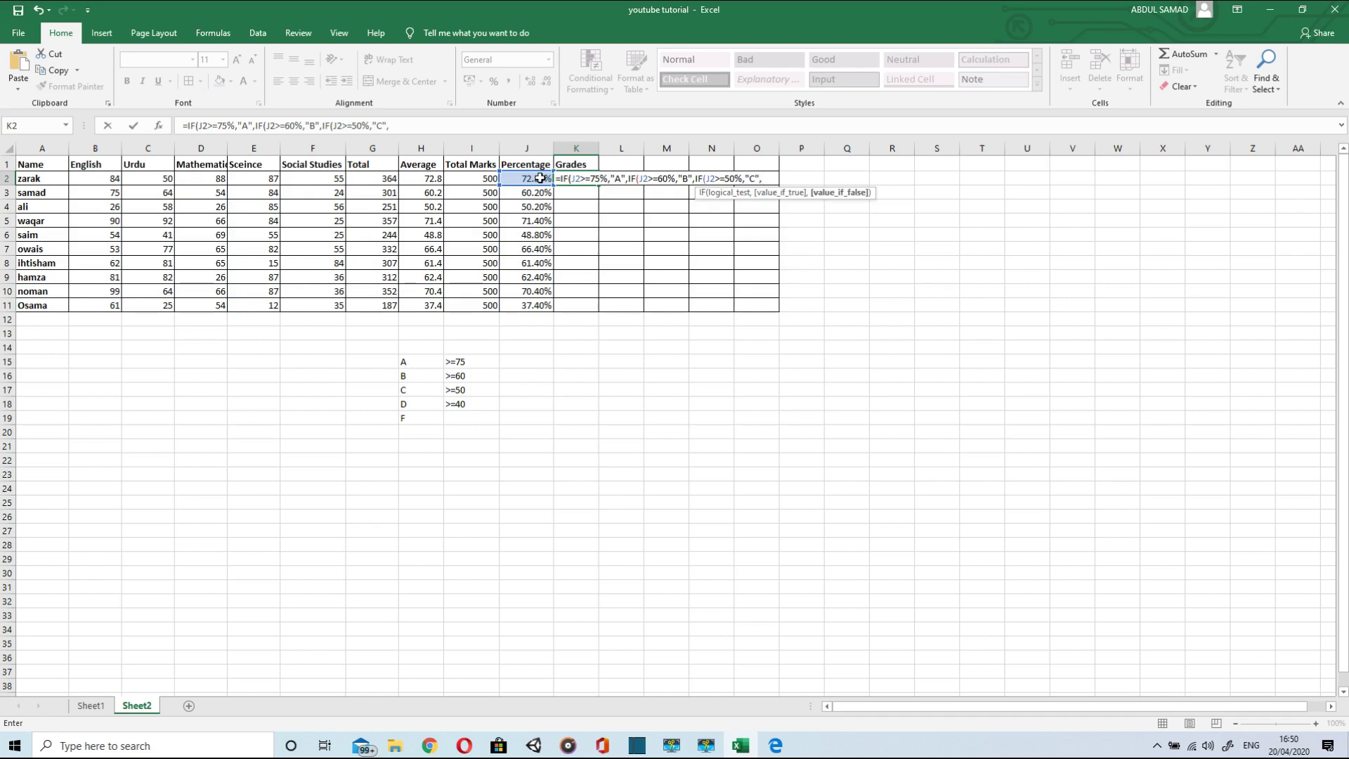
type("IF")
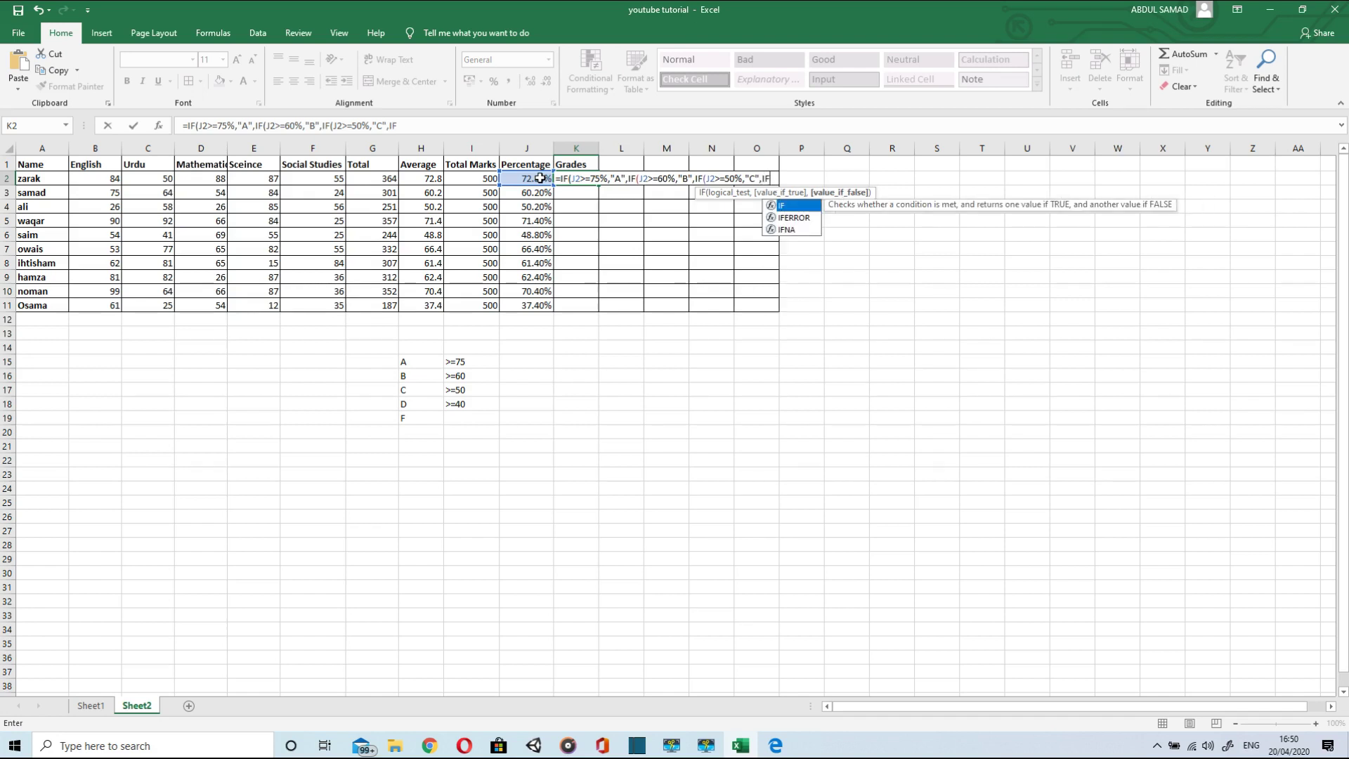
type("(")
- Finish with J2>=40% giving "D", otherwise "F", and enter the formula
left_click(539, 178)
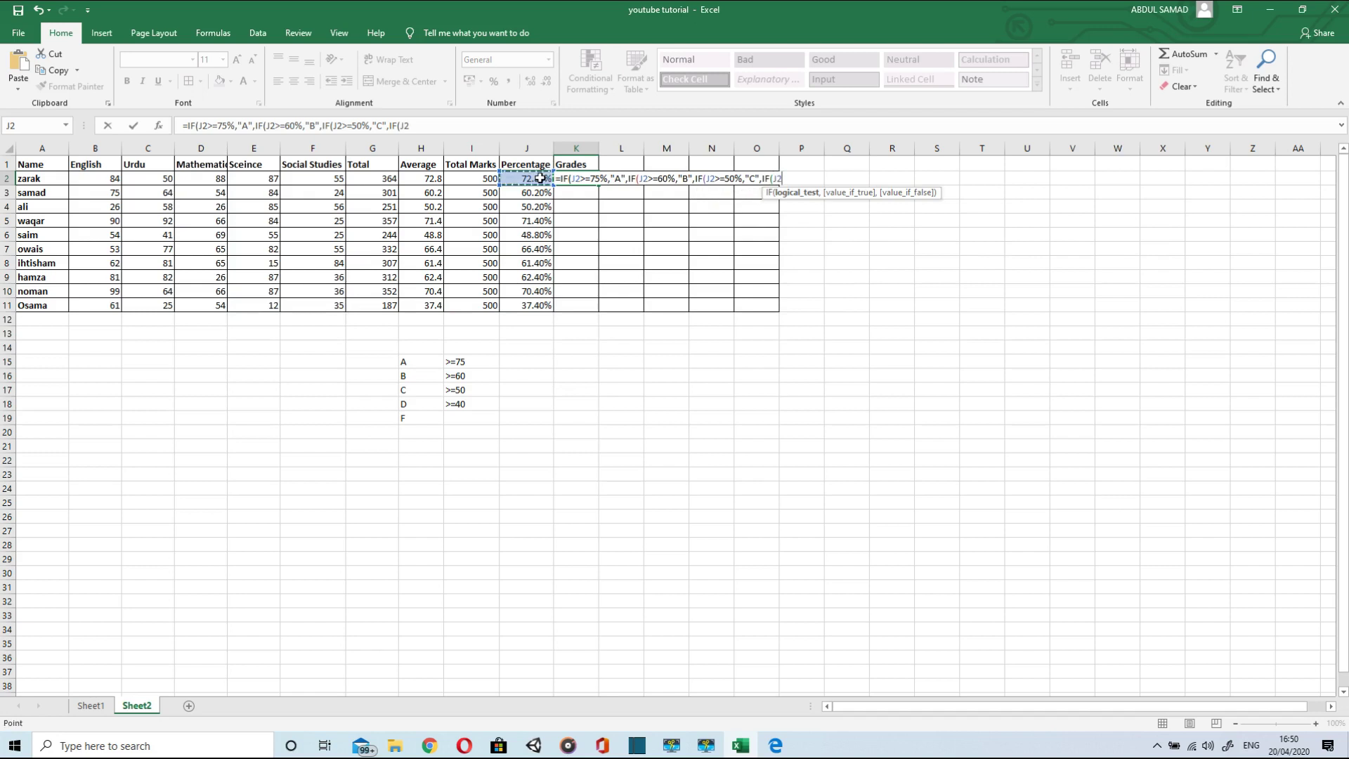
type(">=")
type("40%,")
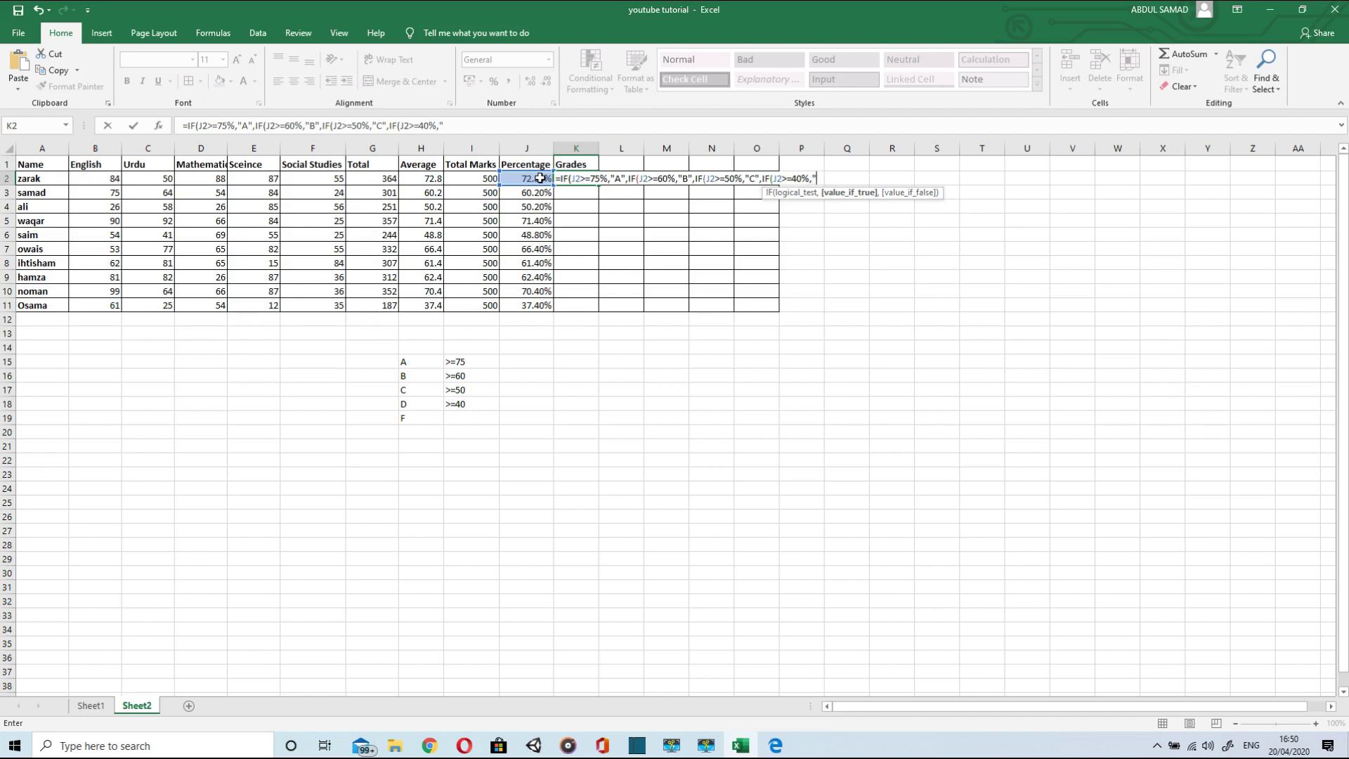
type("\"D@")
key("BackSpace")
type("\",")
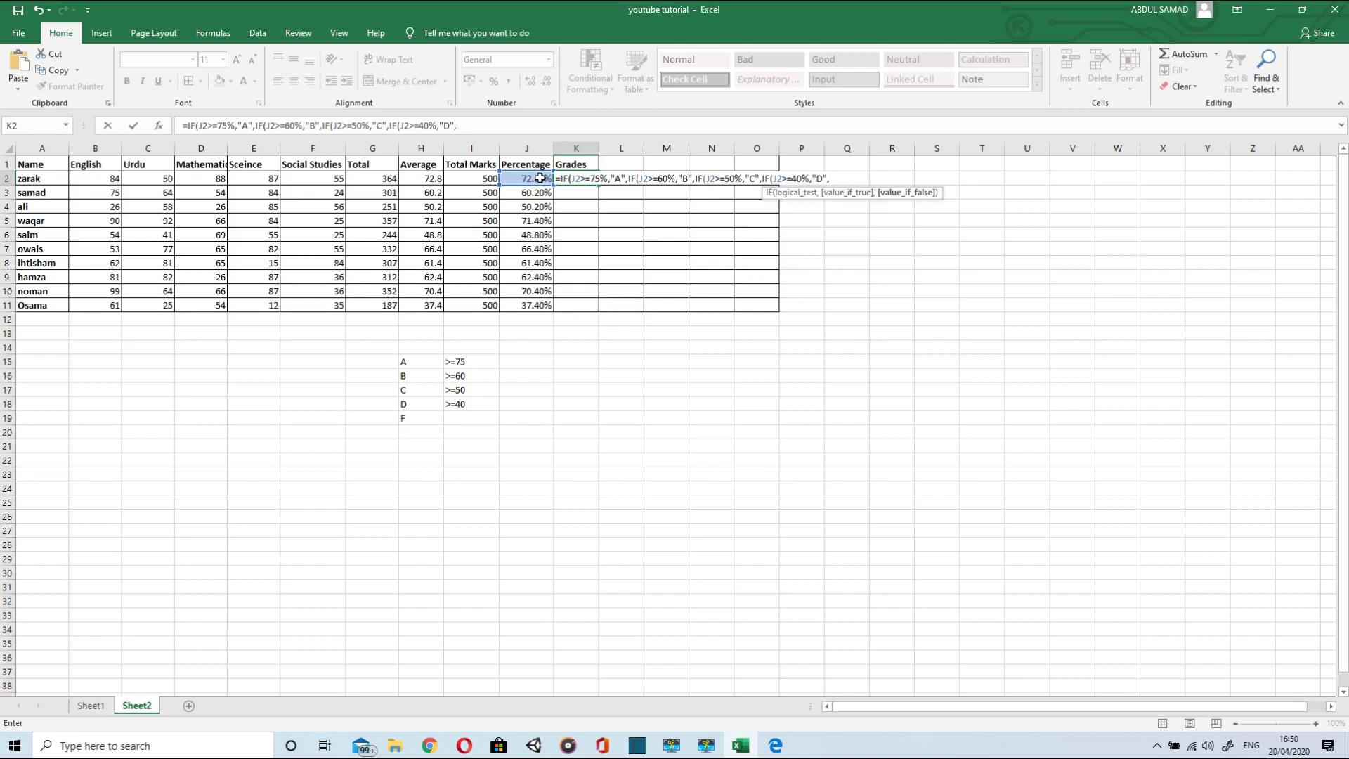
type("\"F\")))")
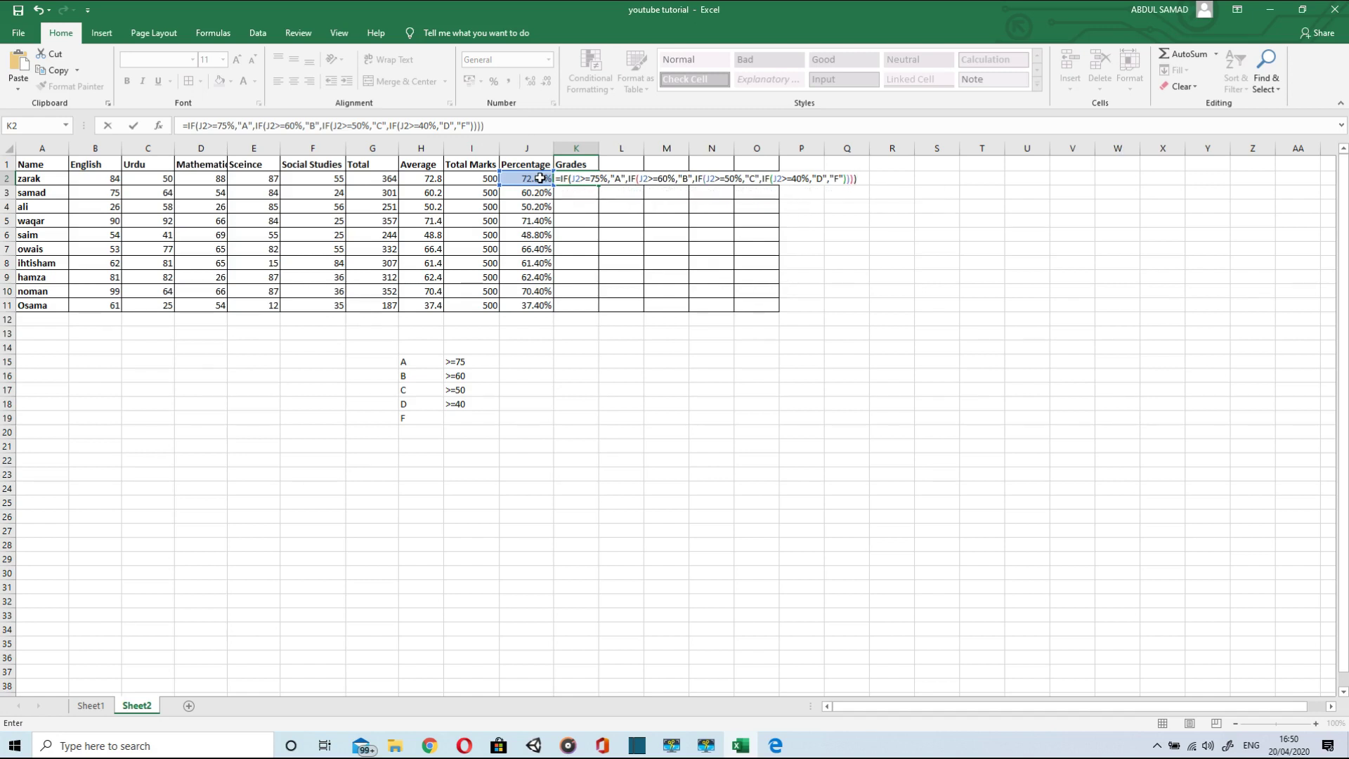
key("Return")
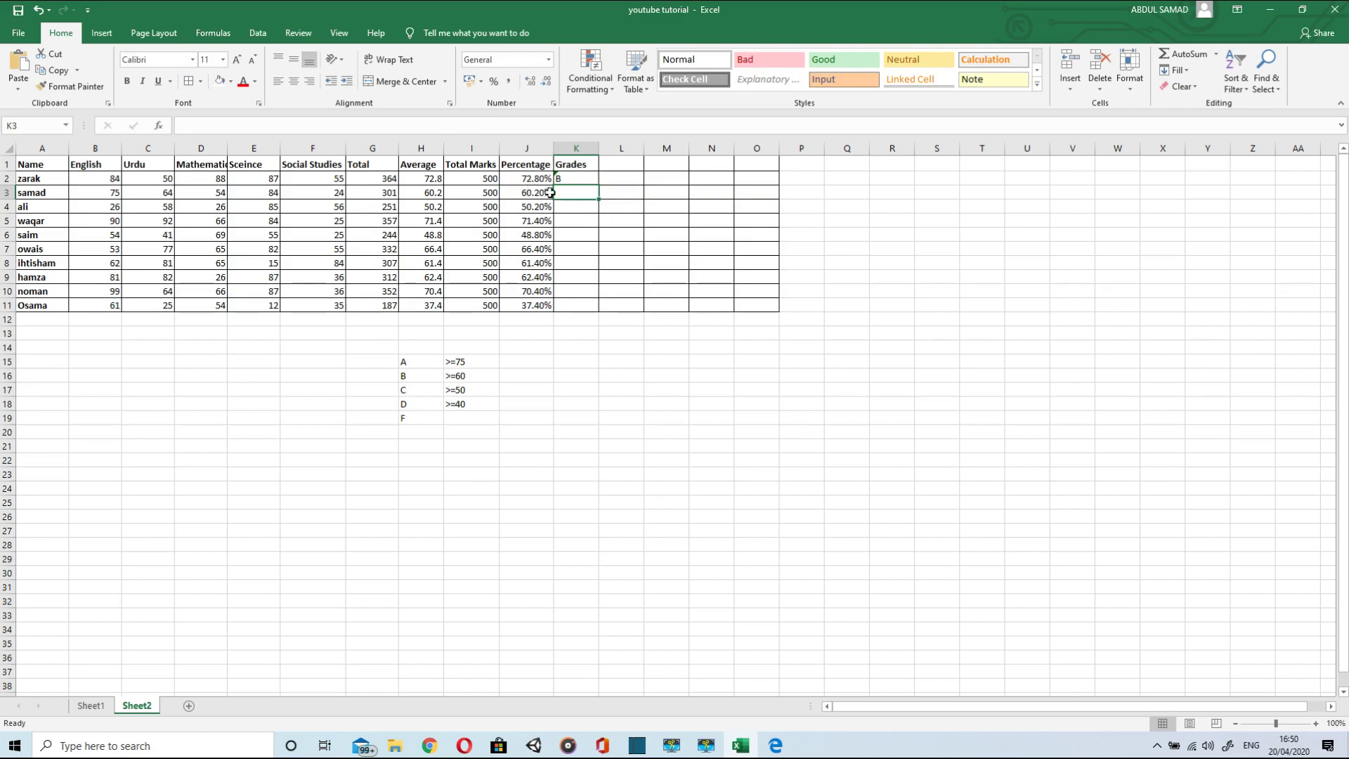
left_click(590, 180)
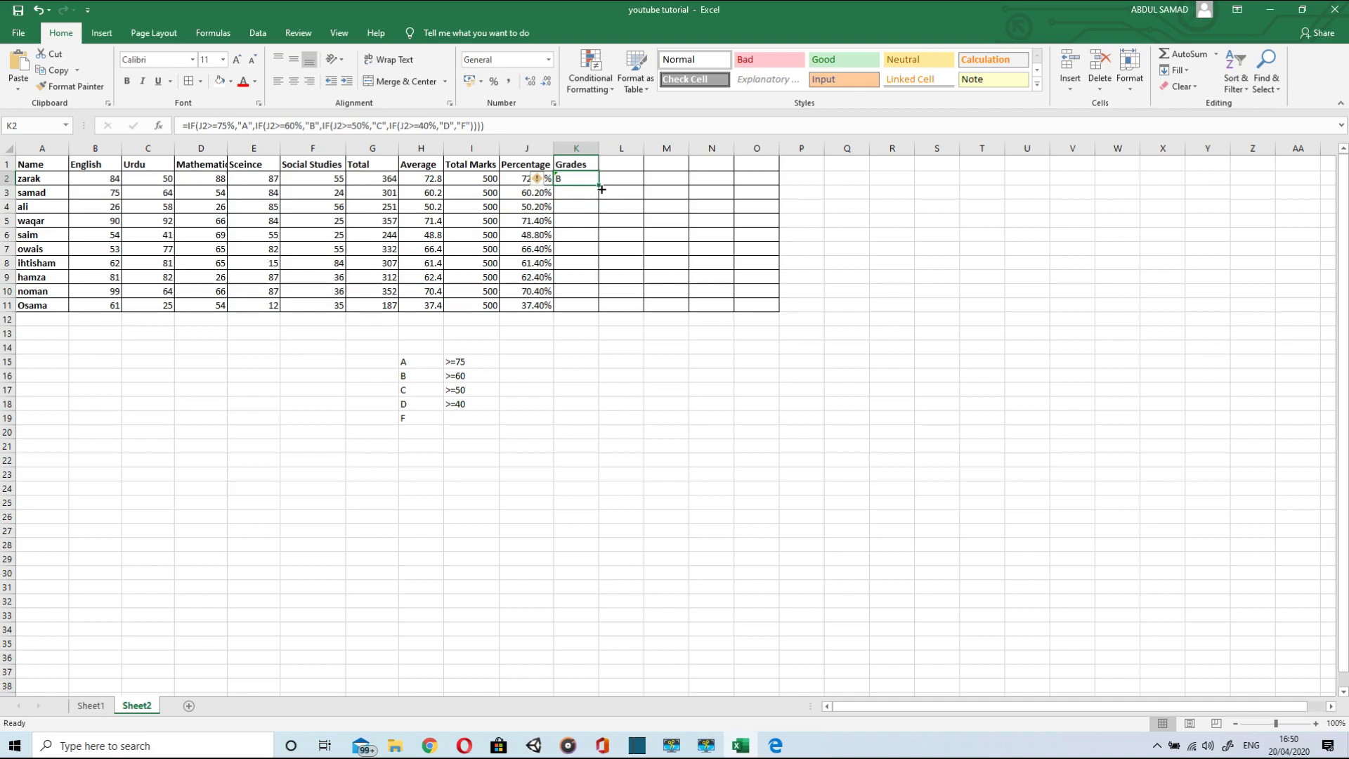
- Double-click K2's fill handle to copy the grade formula down through K11
double_click(600, 188)
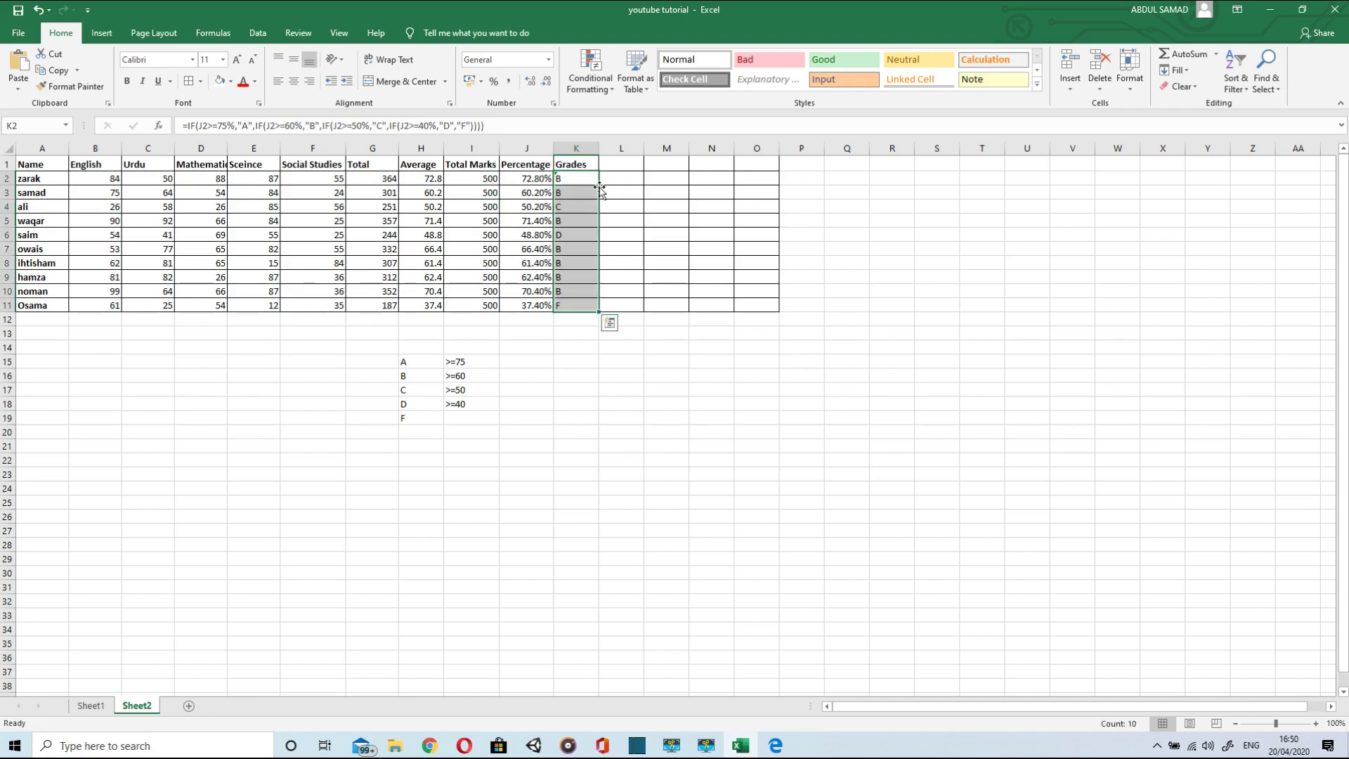
left_click(548, 377)
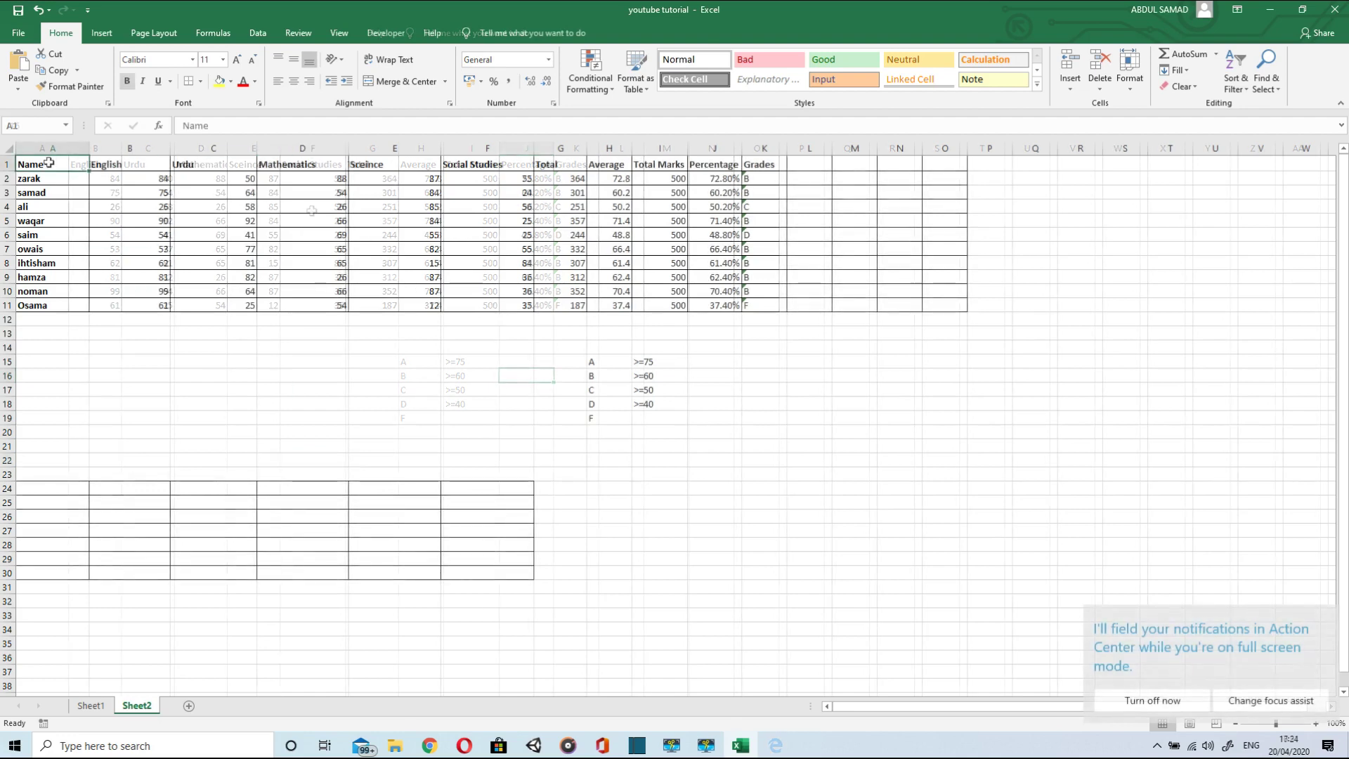
- Select the marks table A1:K11 and copy it
key("shift+Right")
key("shift+Right")
key("shift+Right")
key("shift+Right")
key("shift+Right")
key("shift+Right")
key("shift+Right")
key("shift+Right")
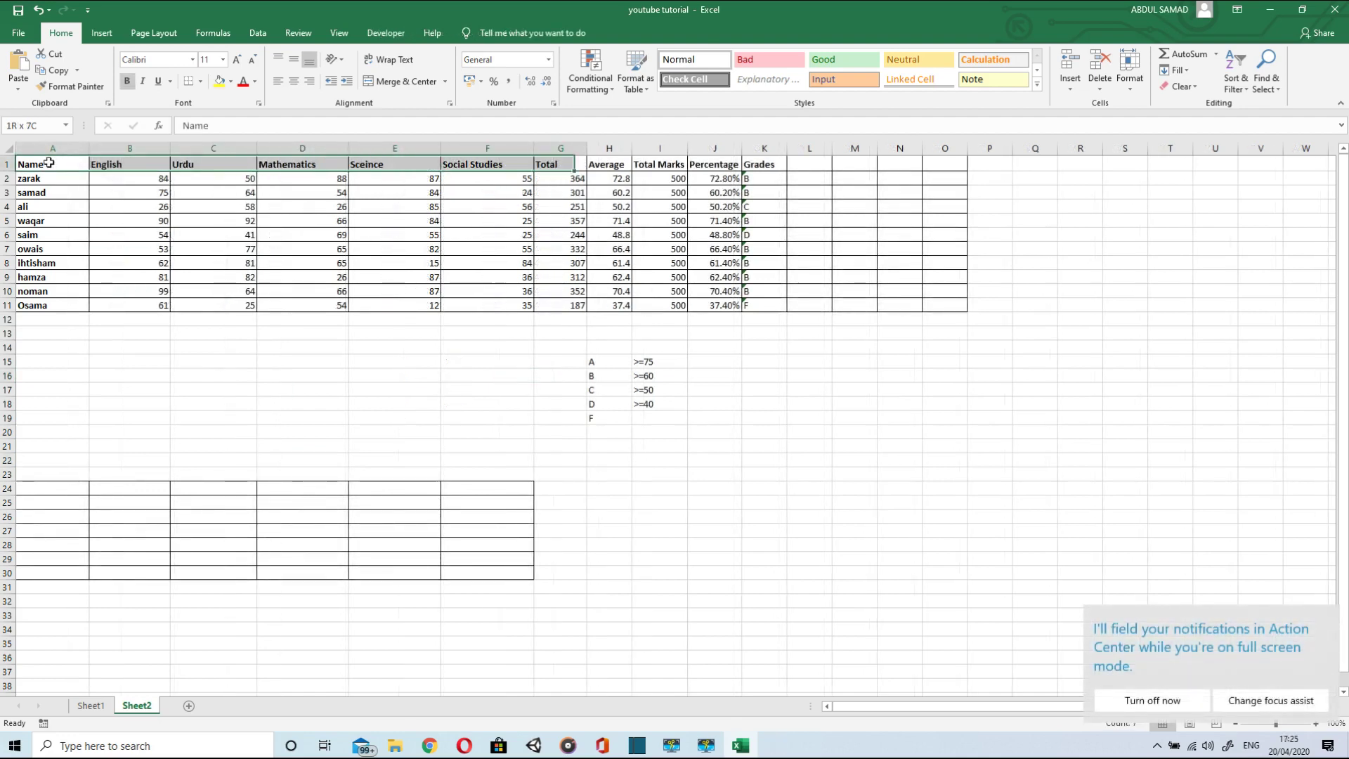
key("shift+Right")
key("shift+Right")
key("shift+Down")
key("shift+Down")
key("shift+Down")
key("shift+Down")
key("shift+Down")
key("shift+Down")
key("shift+Down")
key("shift+Down")
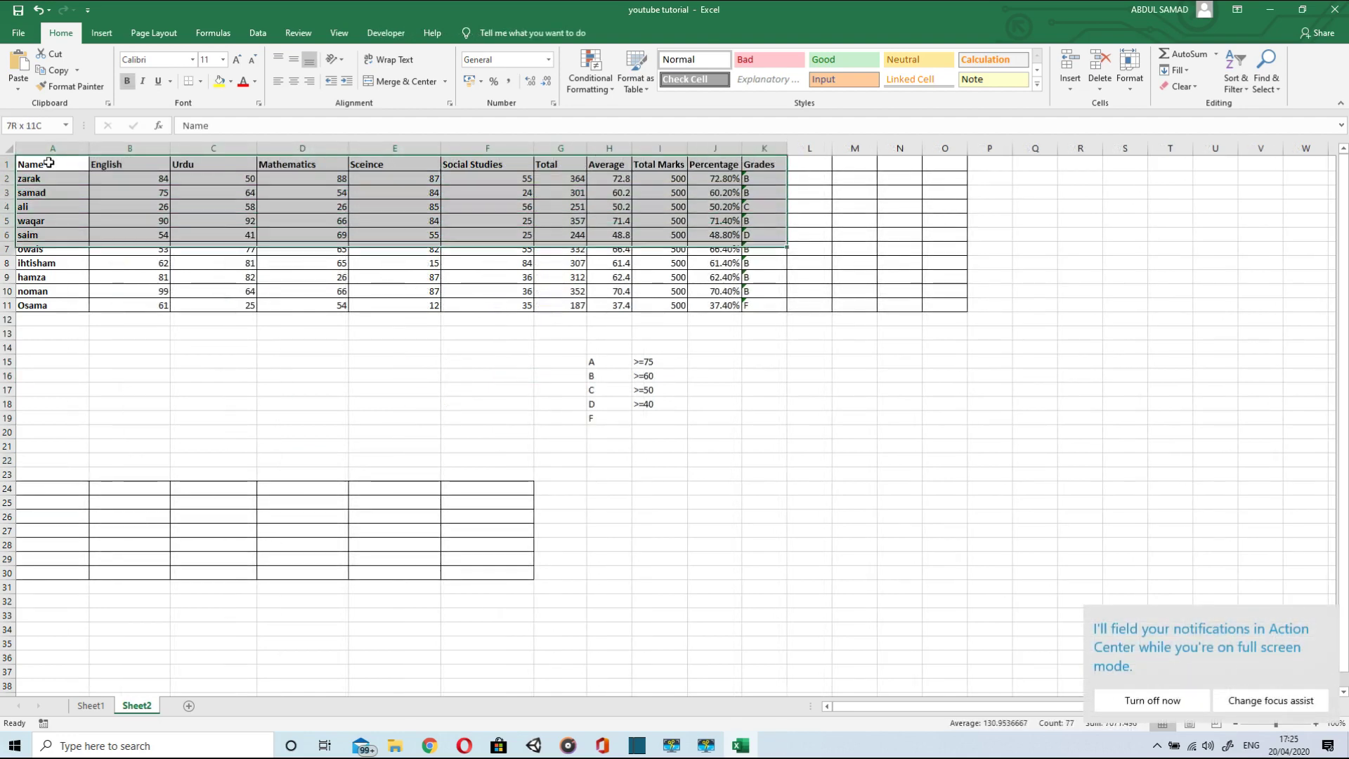
key("shift+Down")
key("shift+Down")
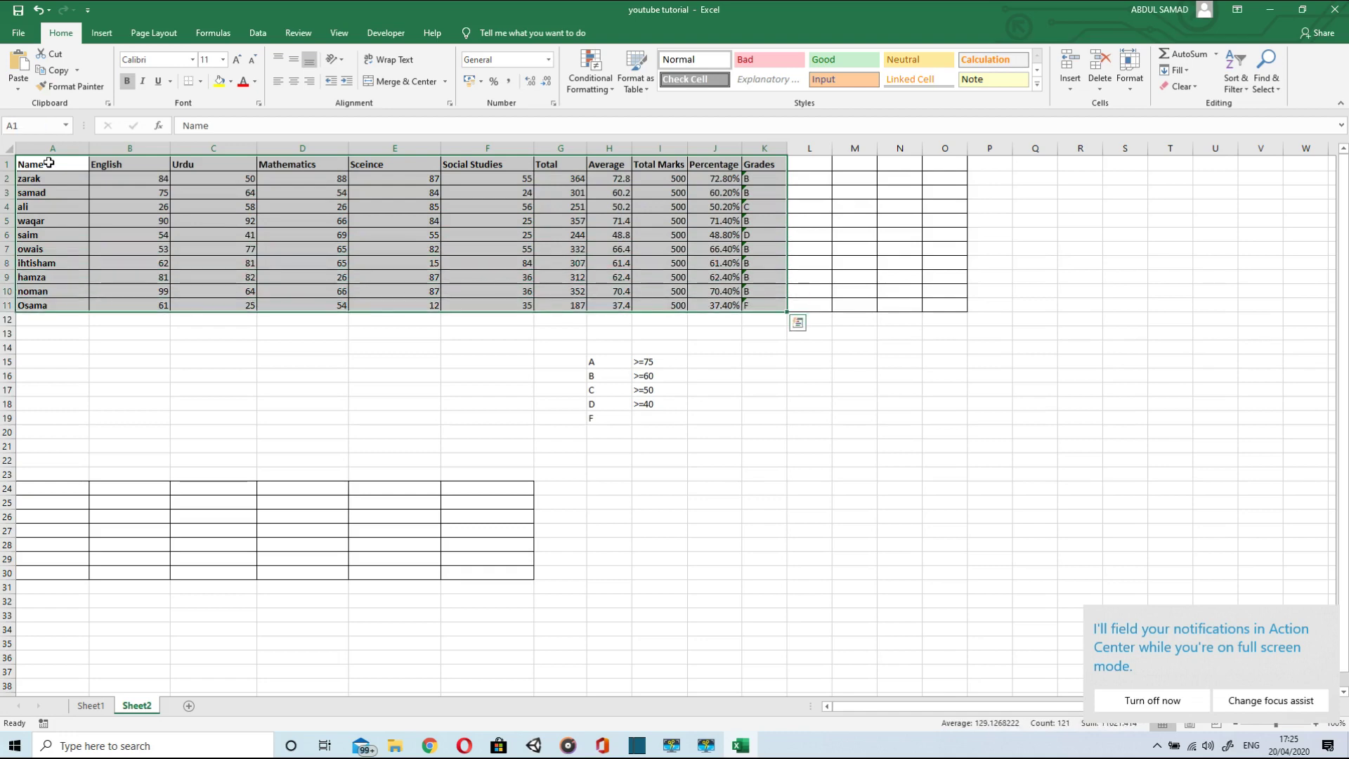
key("ctrl+c")
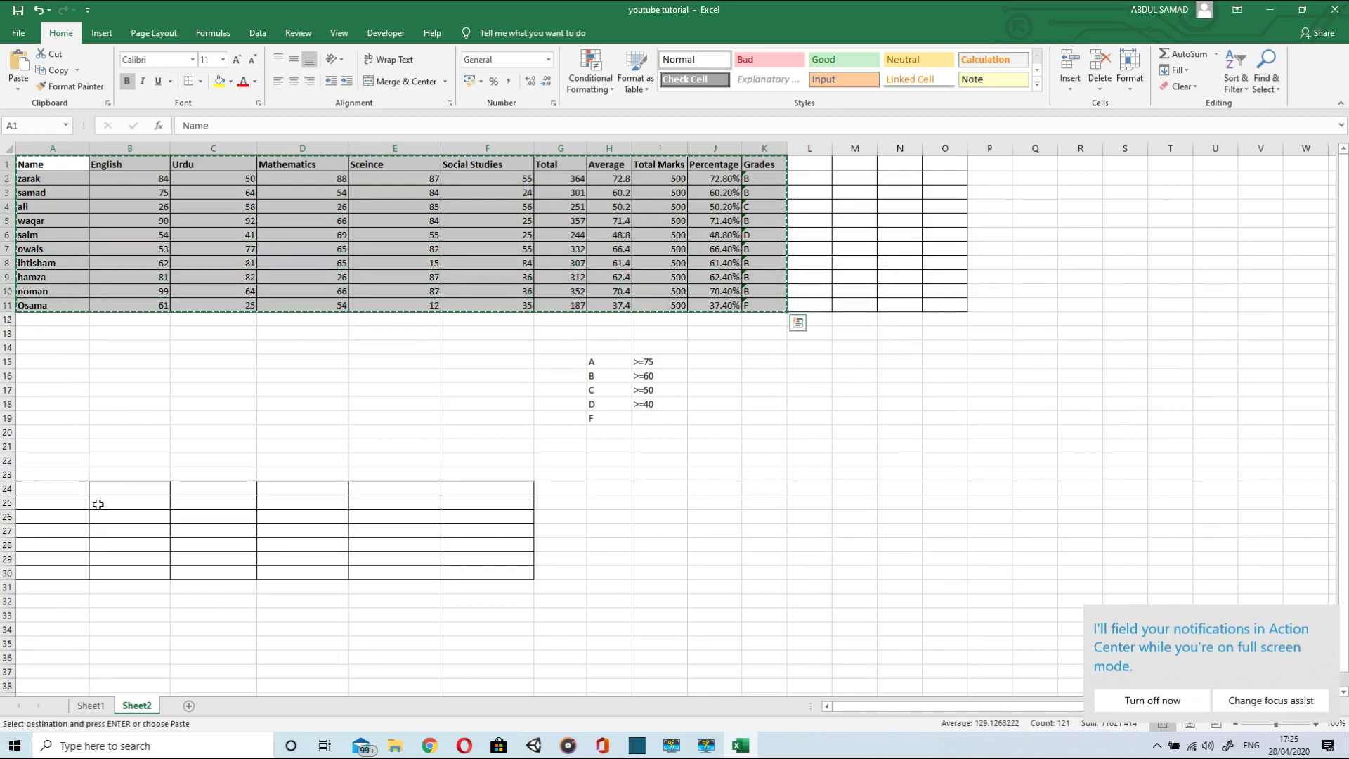
- Add a new Sheet3 and Paste Special with All at A1
left_click(188, 705)
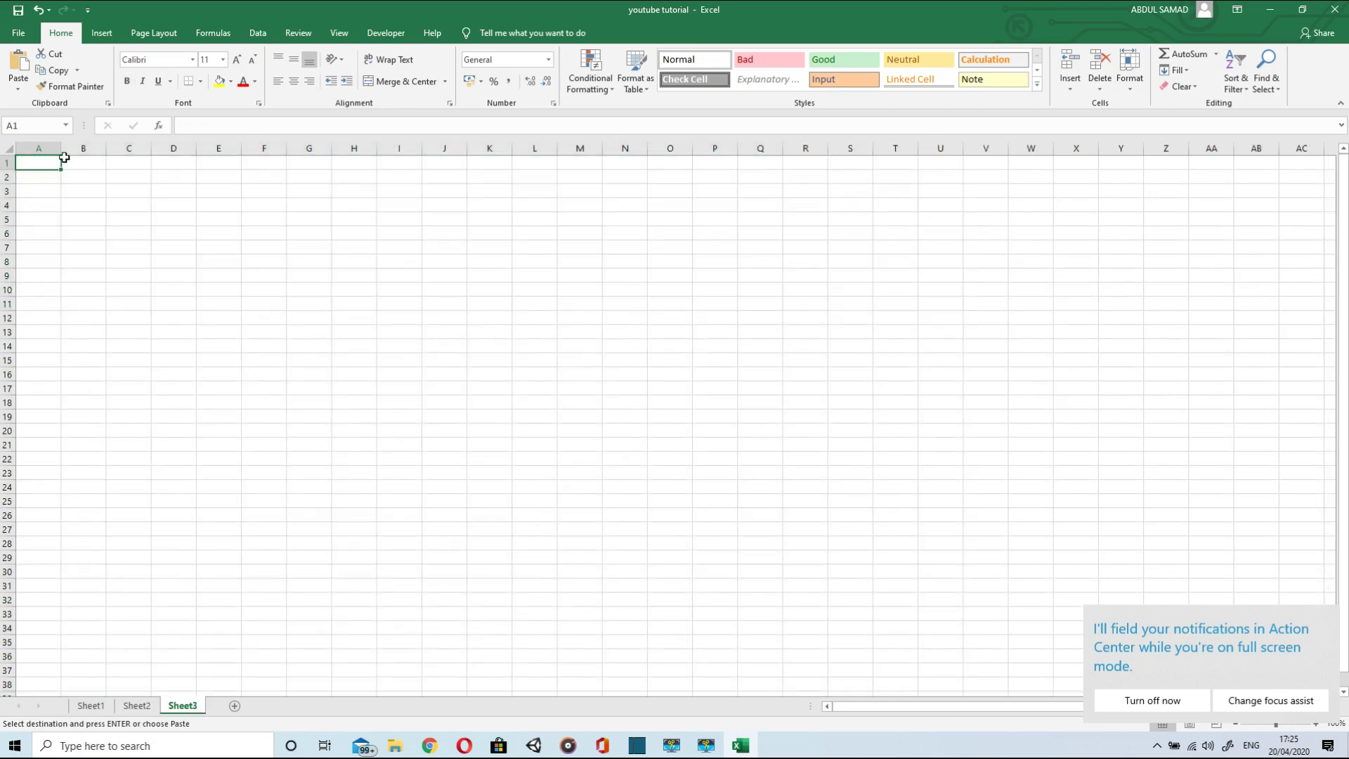
right_click(53, 164)
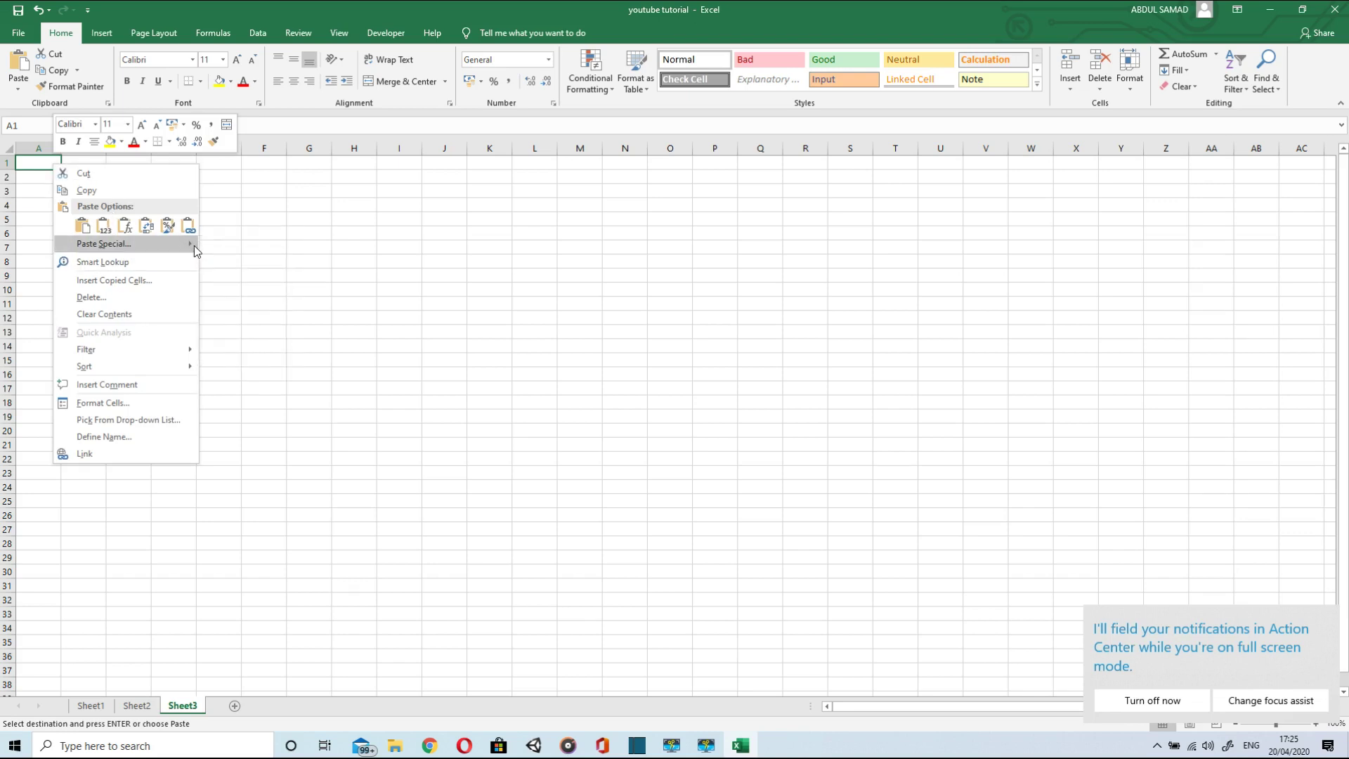
left_click(168, 246)
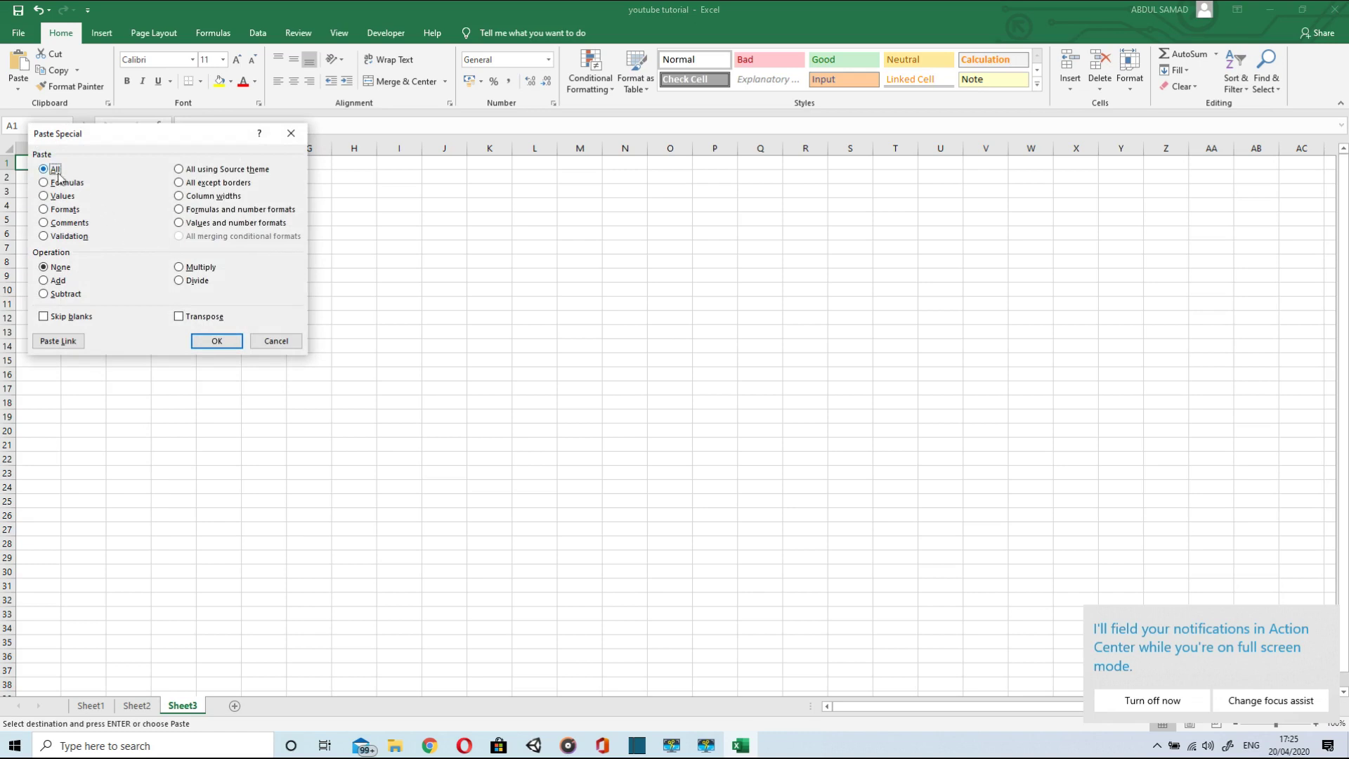
left_click(217, 341)
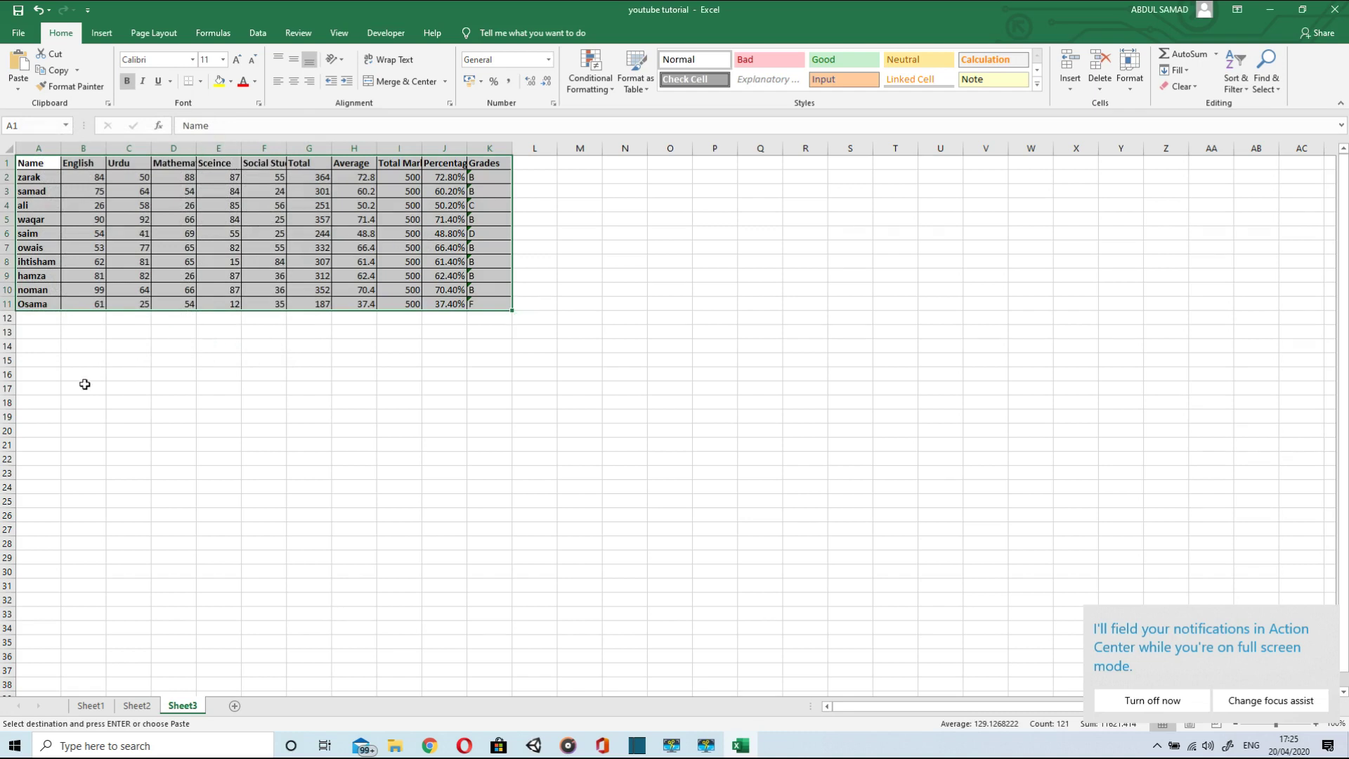
- Paste Special with Formulas at A16, then check the grade formula in K17
left_click(42, 376)
right_click(42, 376)
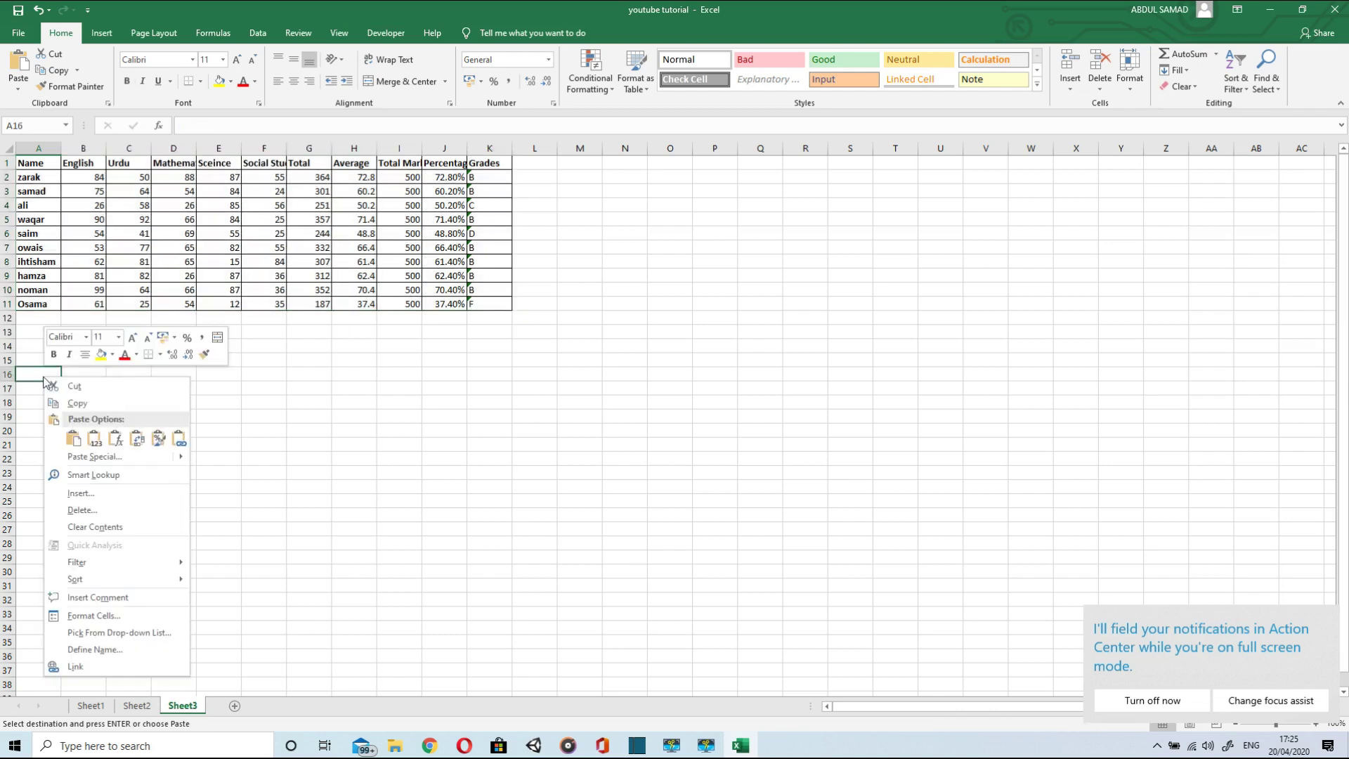
left_click(92, 457)
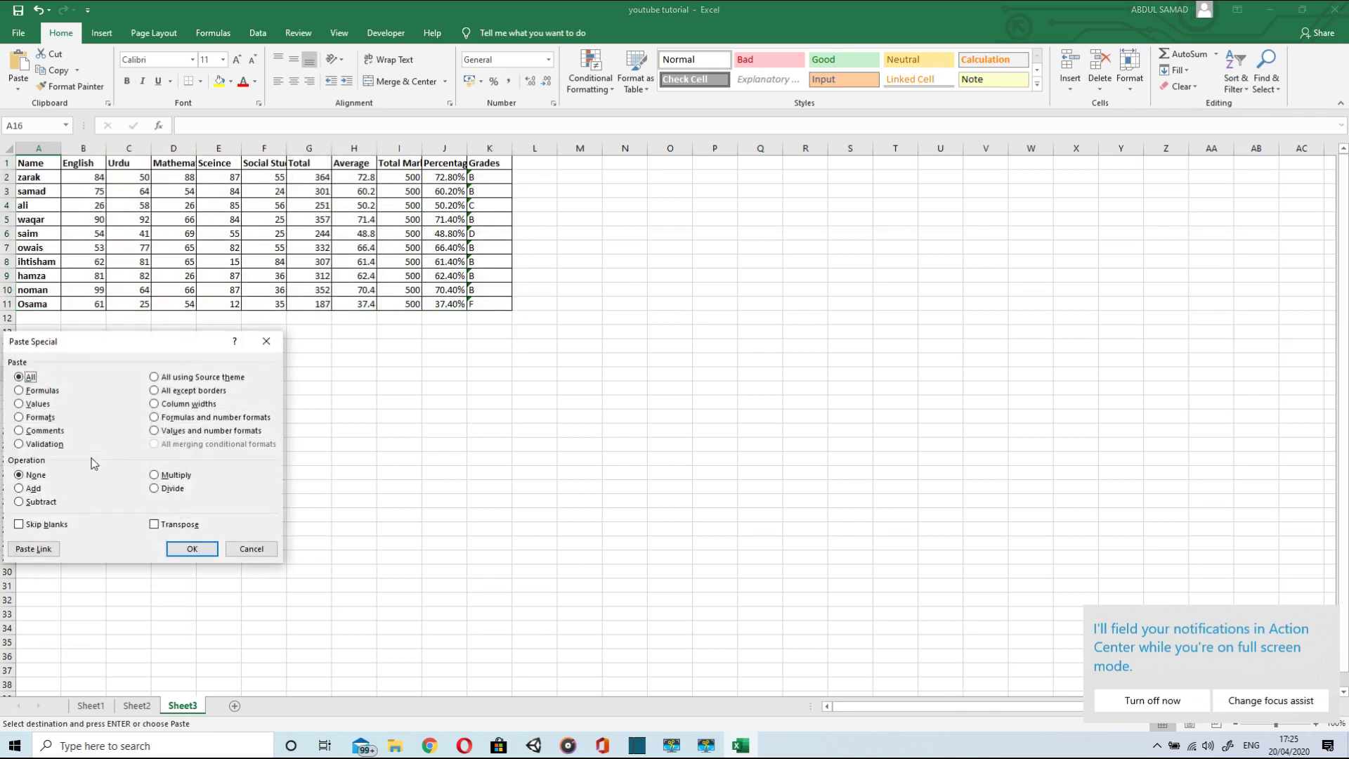
left_click(37, 392)
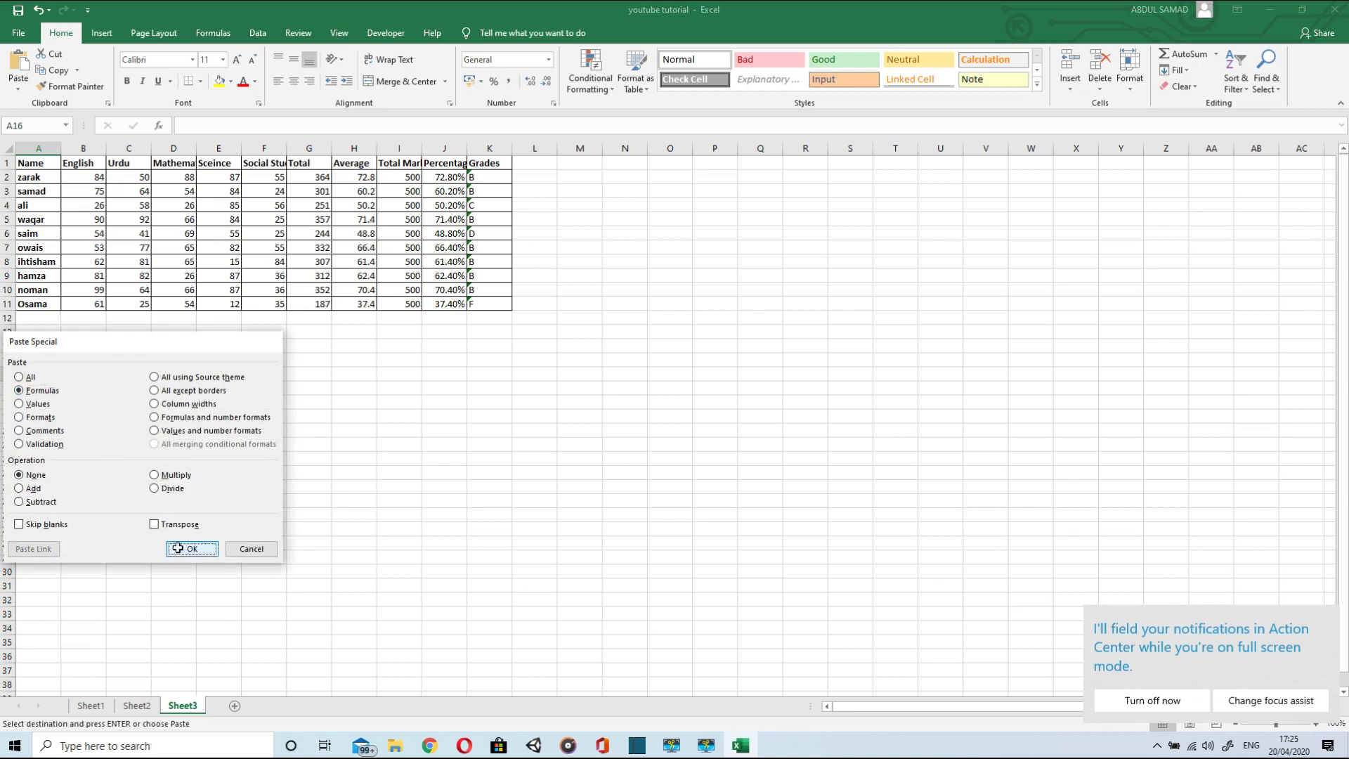
left_click(180, 550)
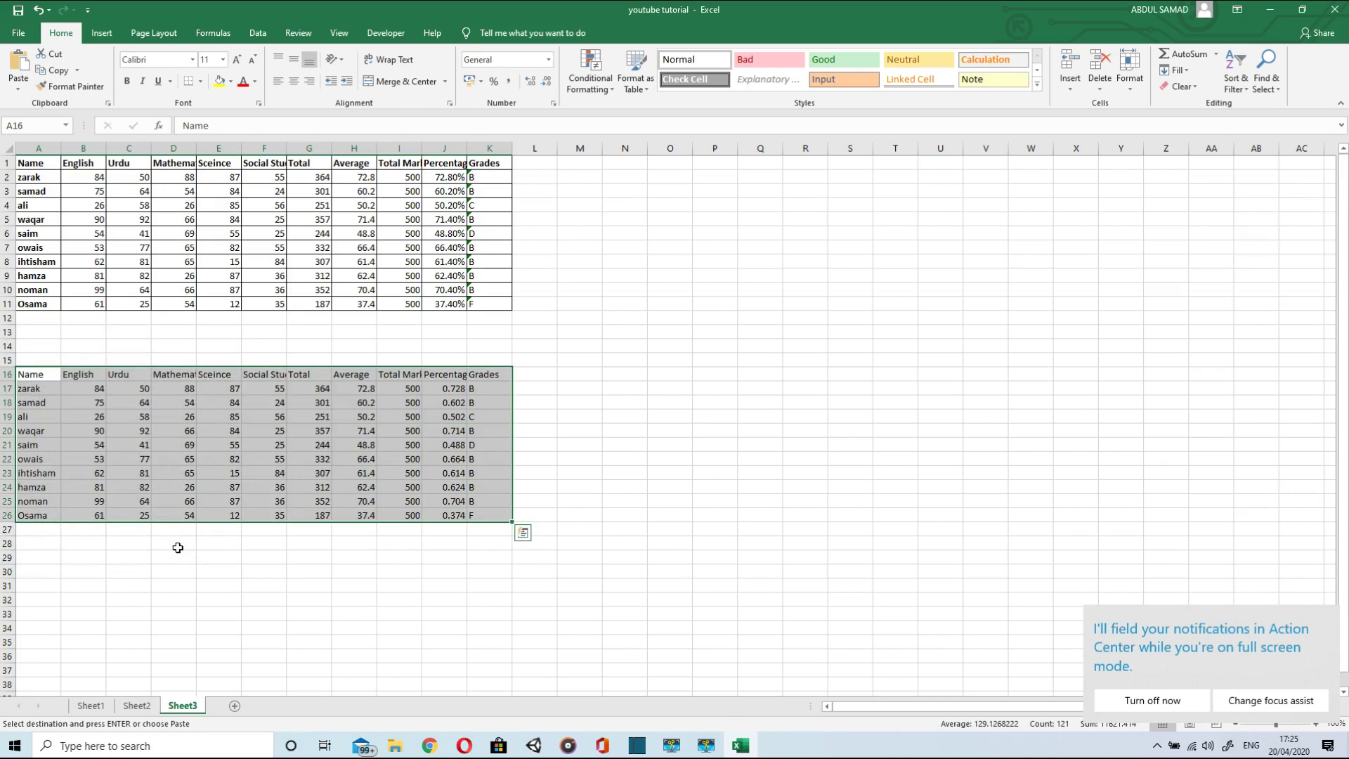
left_click(477, 390)
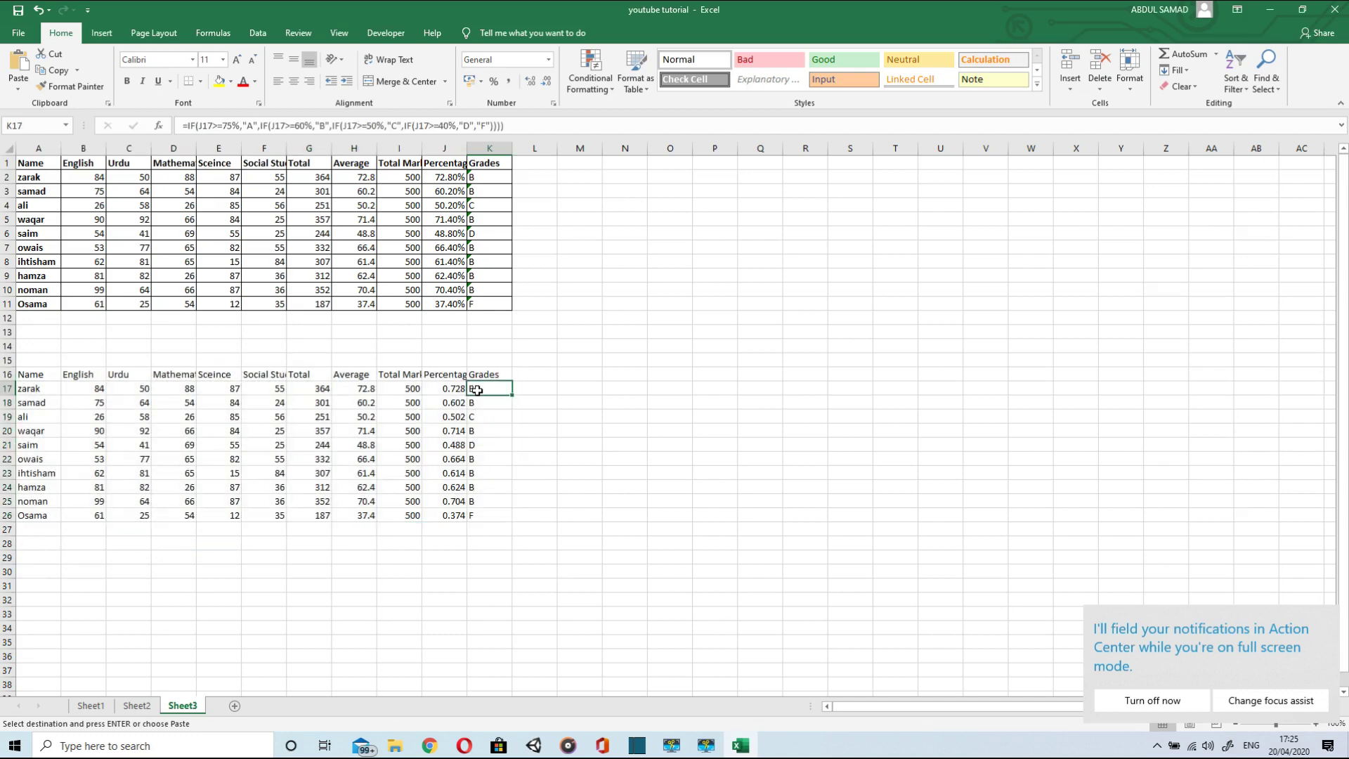
- Paste Special with Values at A29, then verify cells like K33 hold plain values
left_click(444, 392)
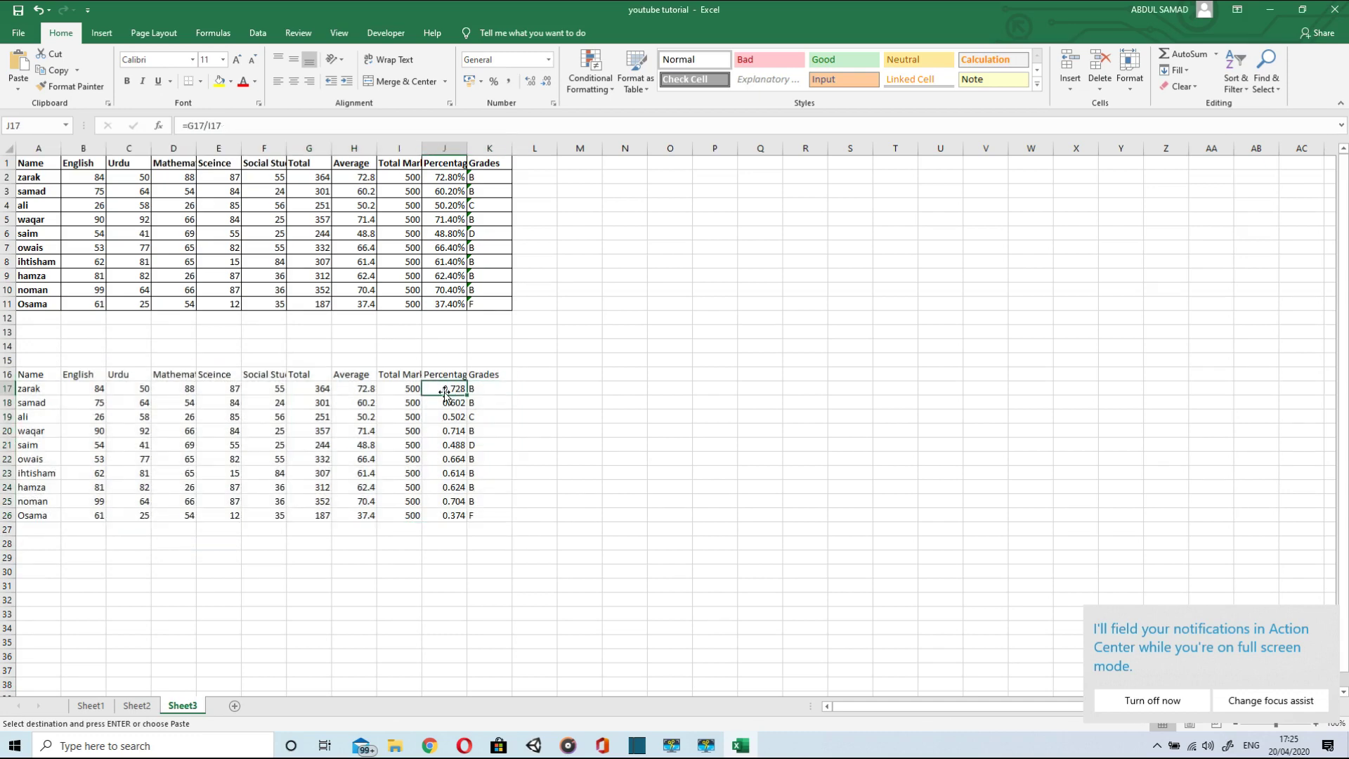
left_click(34, 558)
right_click(34, 559)
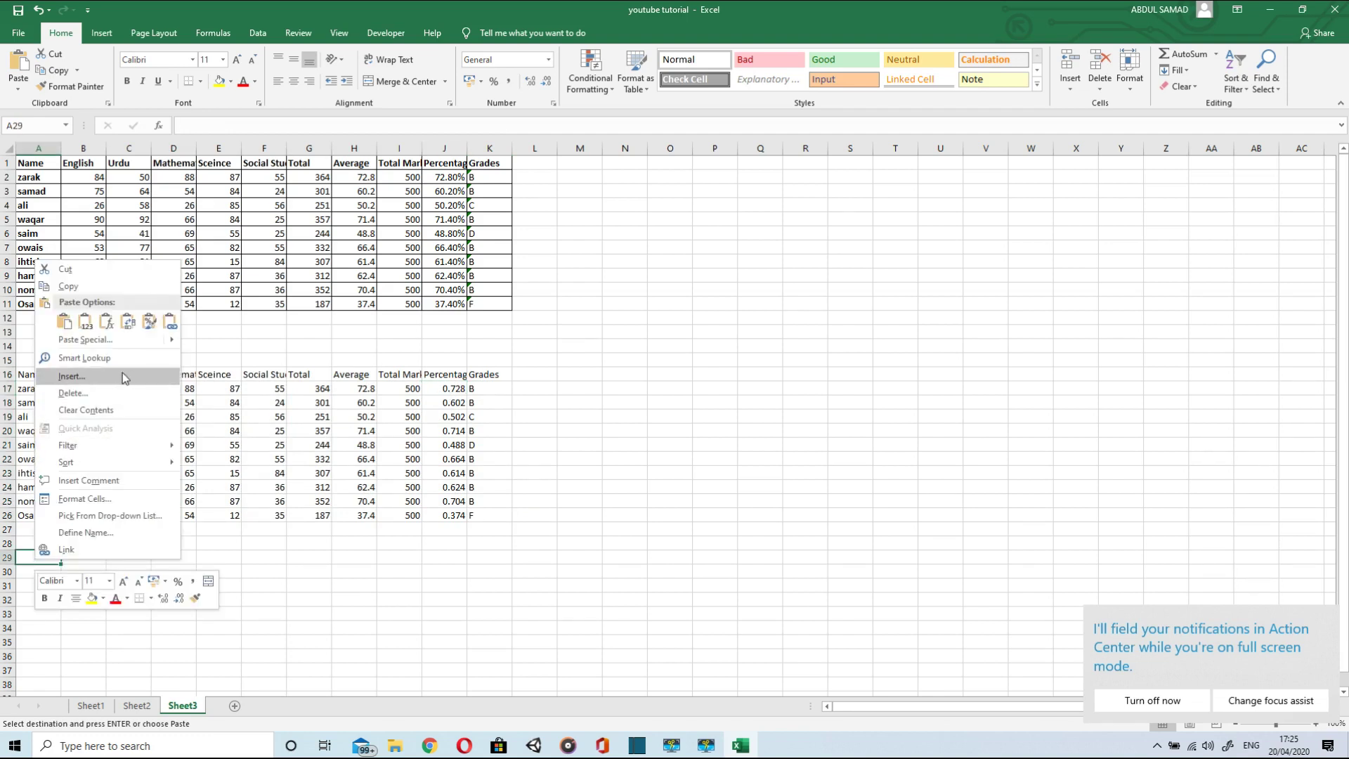
left_click(85, 340)
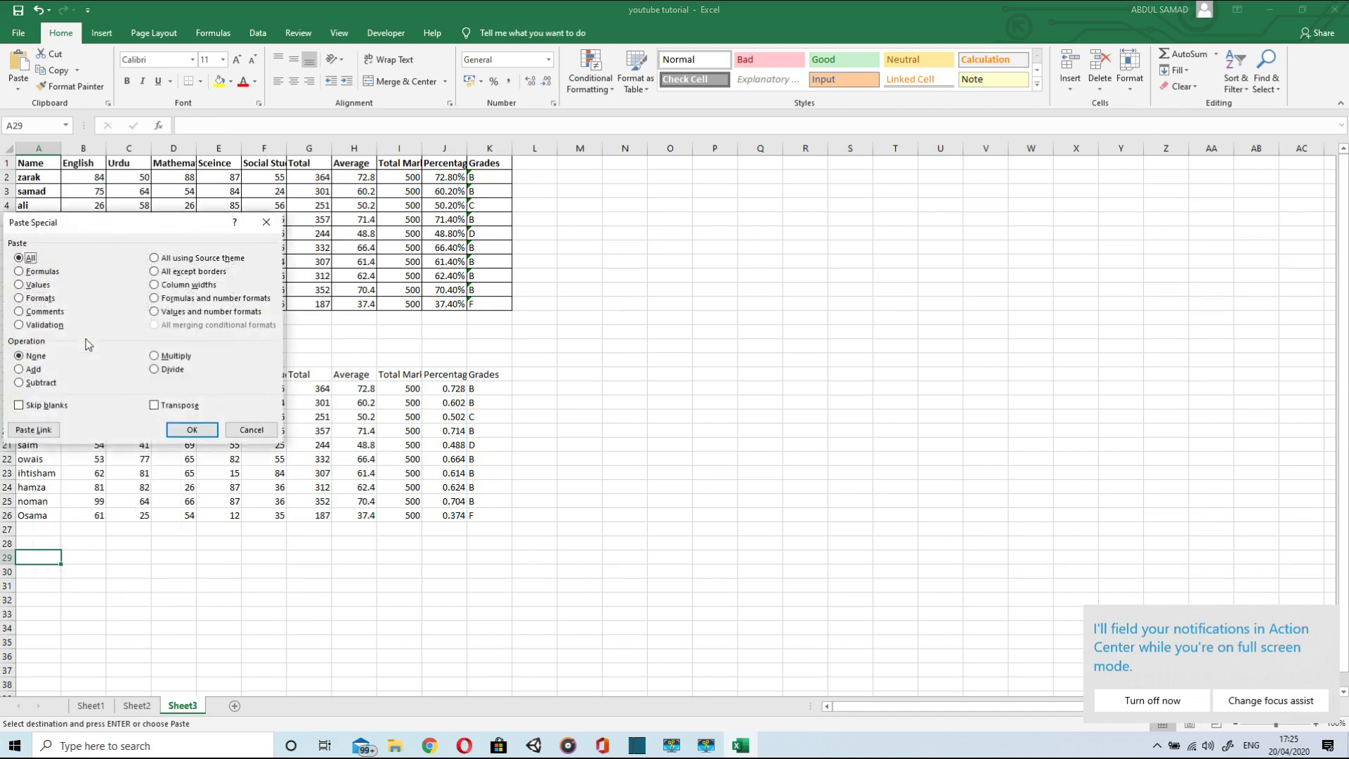
left_click(28, 285)
left_click(184, 429)
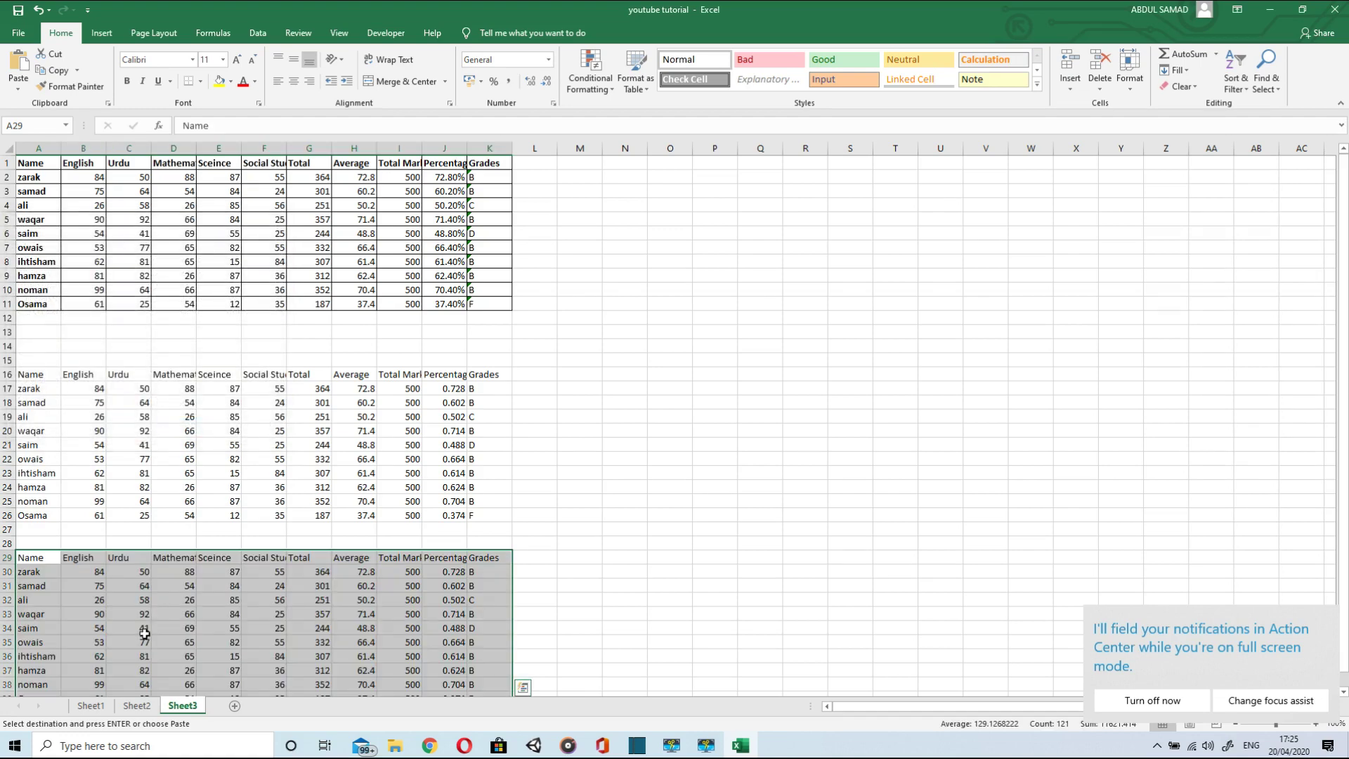
left_click(235, 574)
left_click(281, 619)
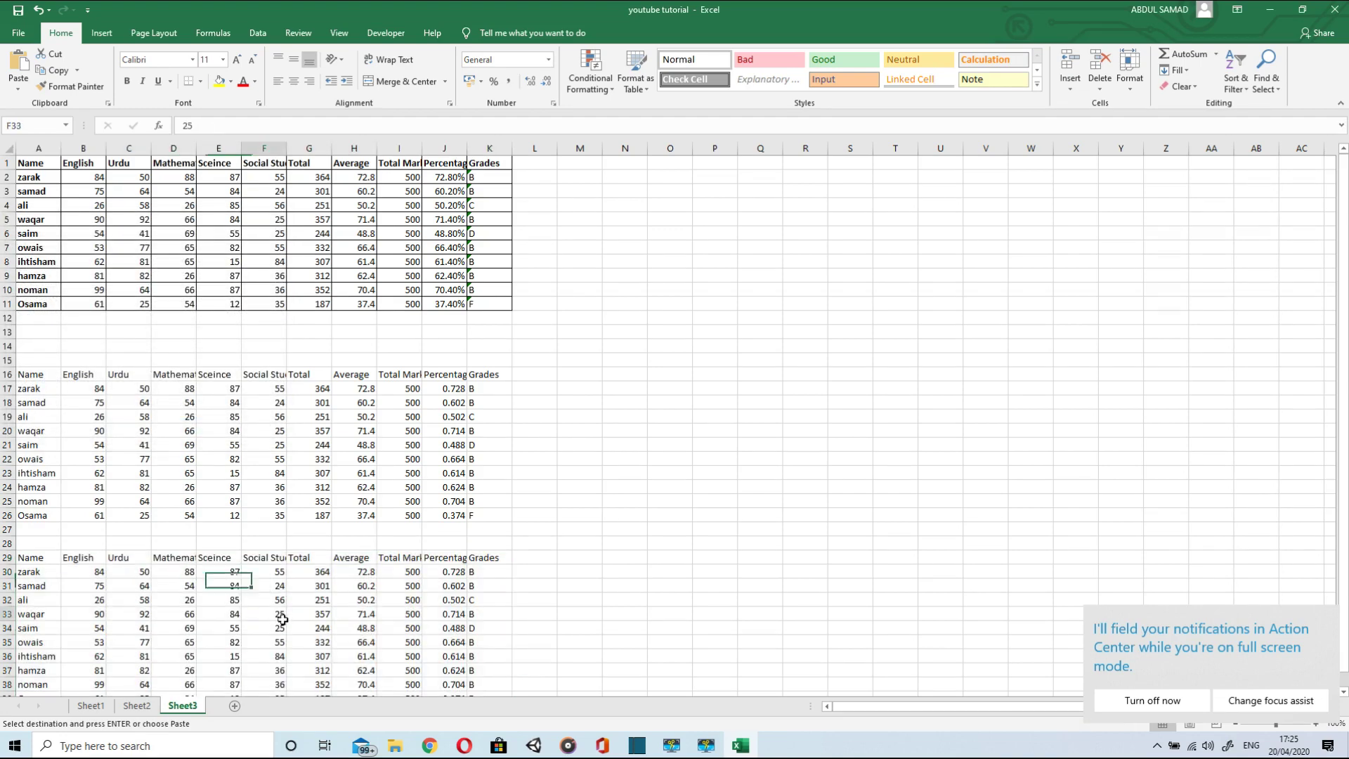
left_click(418, 609)
- Paste Special with Formats at M1, giving a bordered empty block M1:W11
left_click(469, 612)
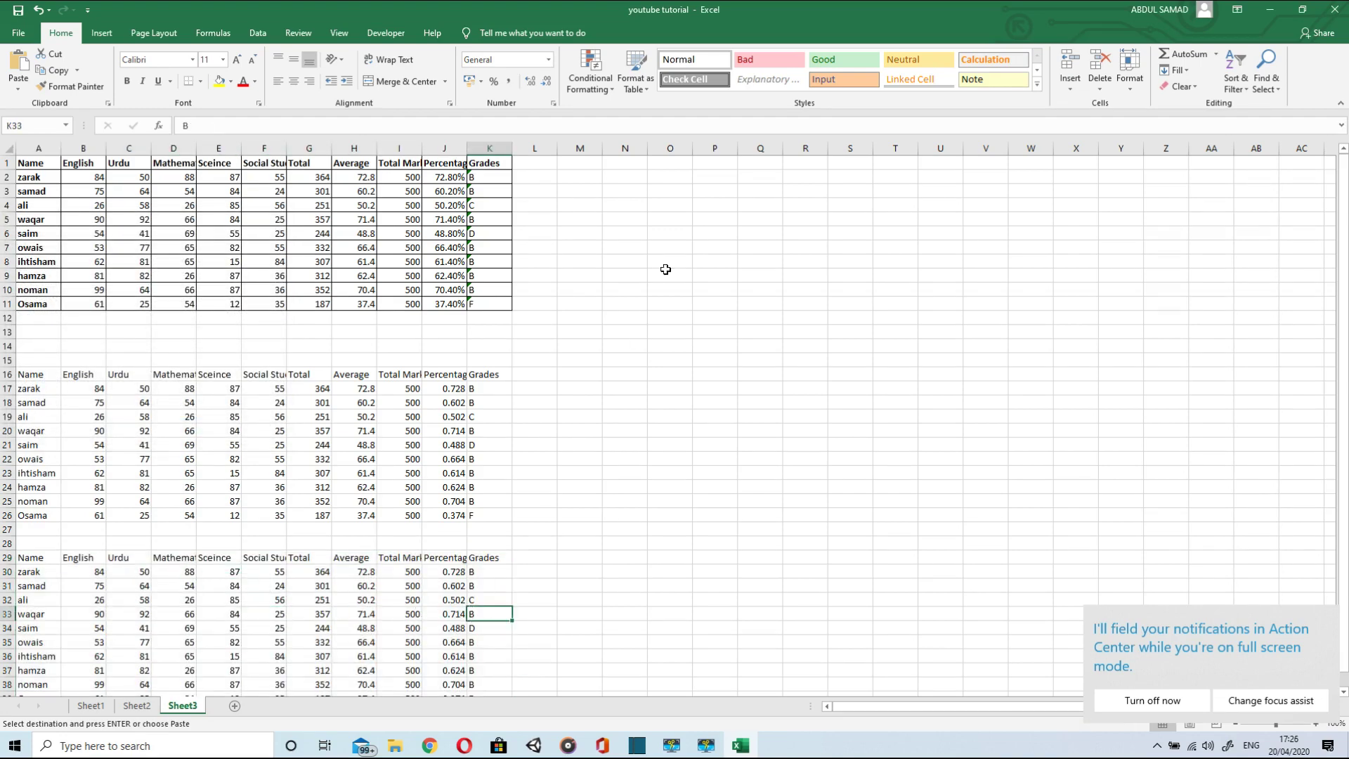
left_click(593, 163)
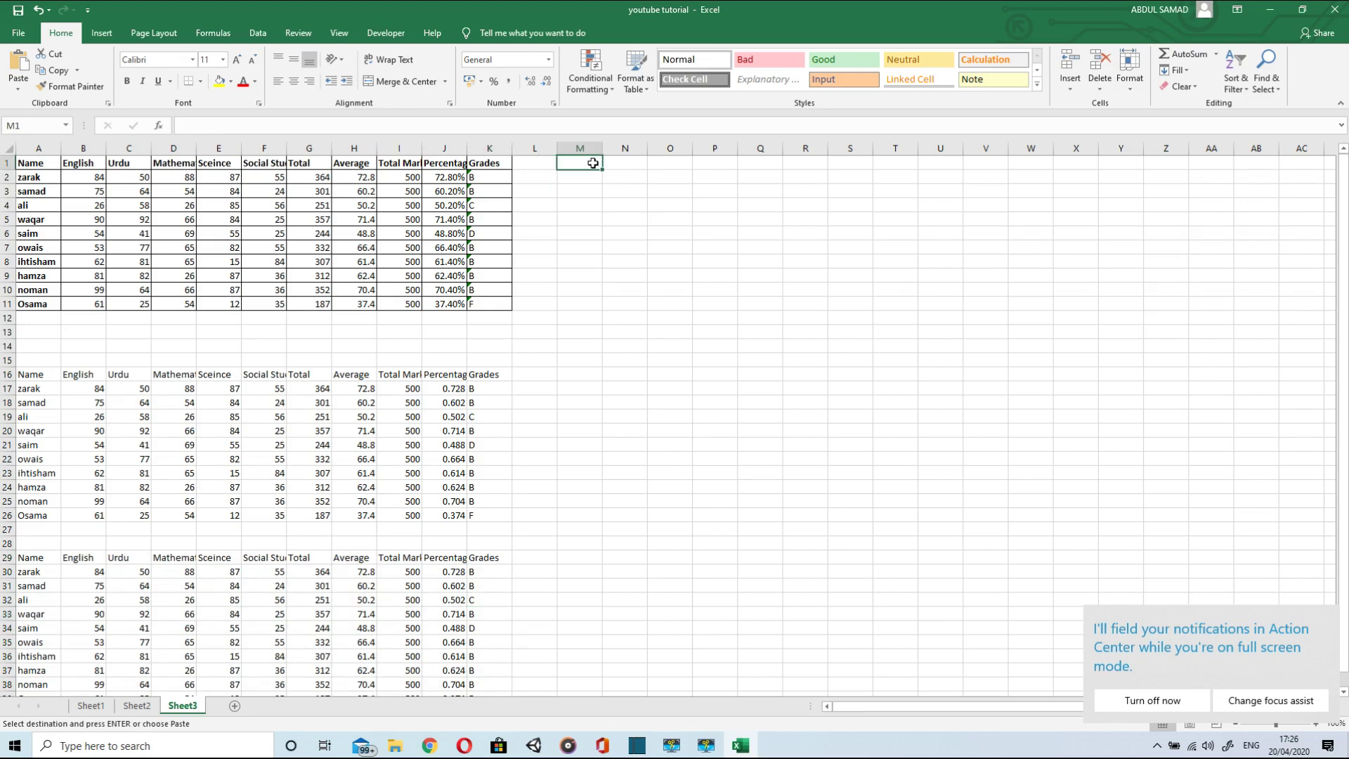
right_click(593, 163)
left_click(627, 247)
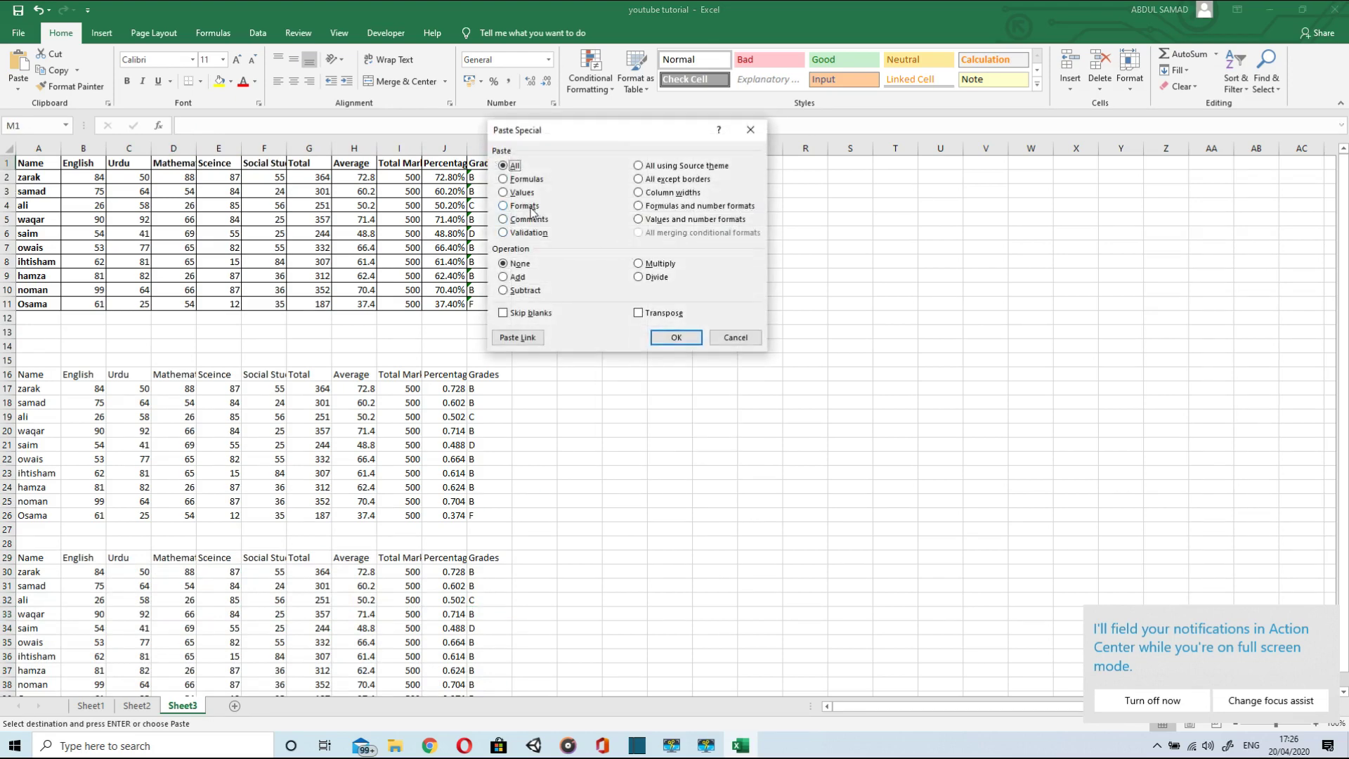
left_click(532, 209)
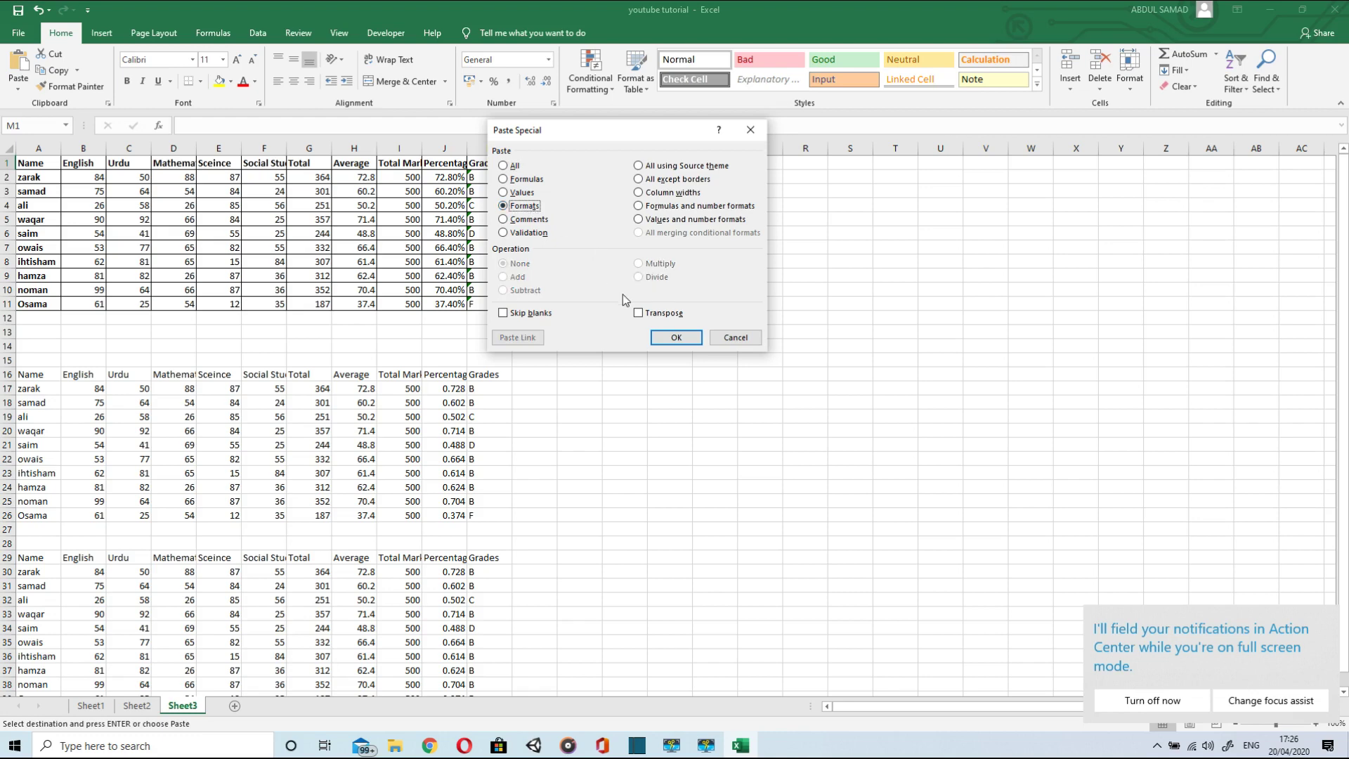
left_click(668, 338)
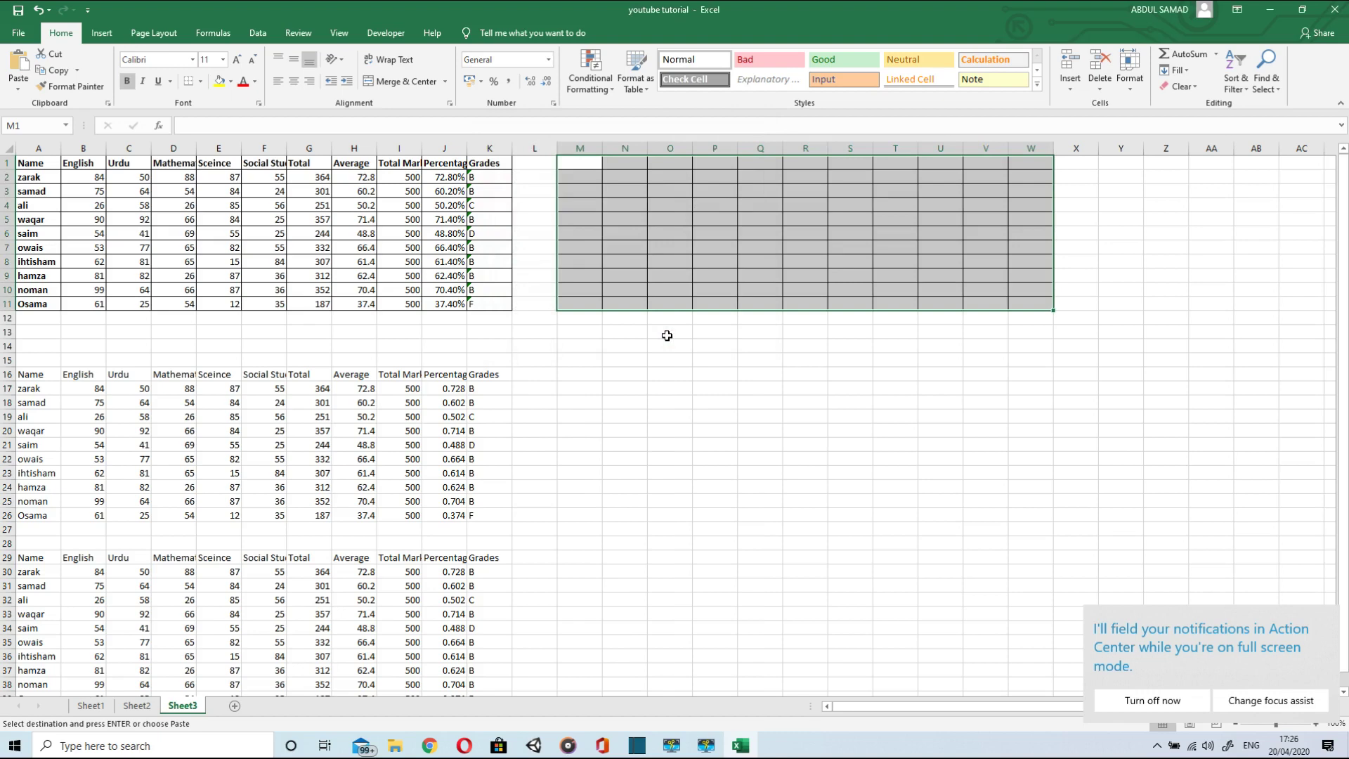
left_click(608, 163)
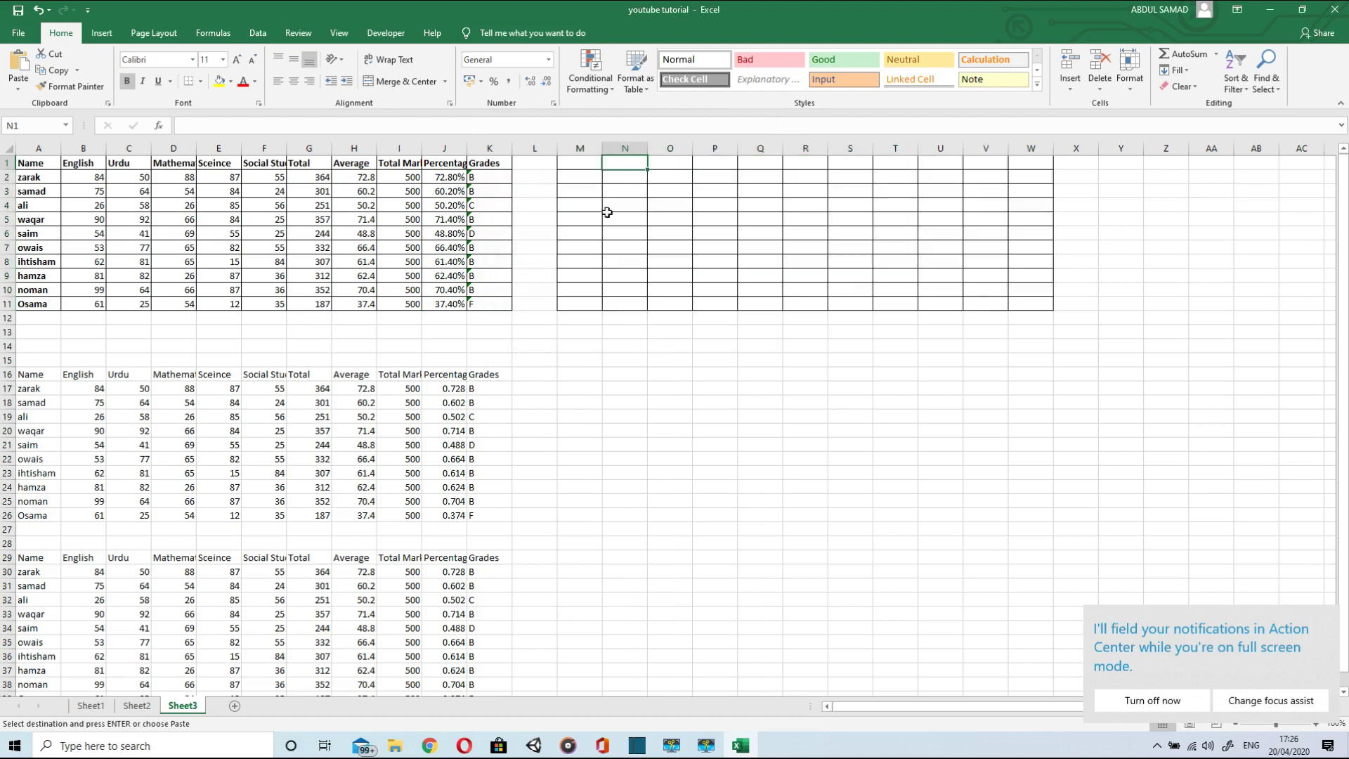
- At M16, try the Add and Multiply operations in Paste Special
left_click(576, 374)
key("ctrl+alt+v")
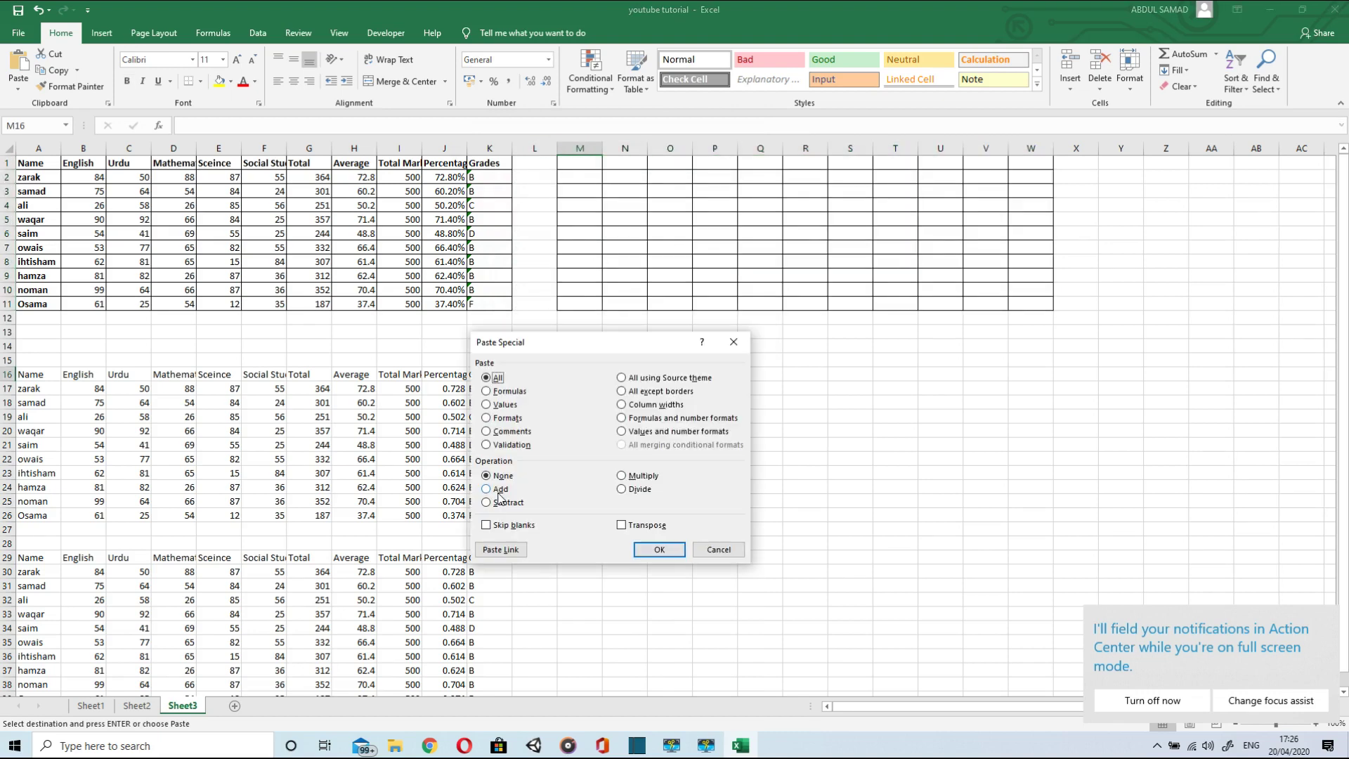
left_click(498, 489)
left_click(630, 478)
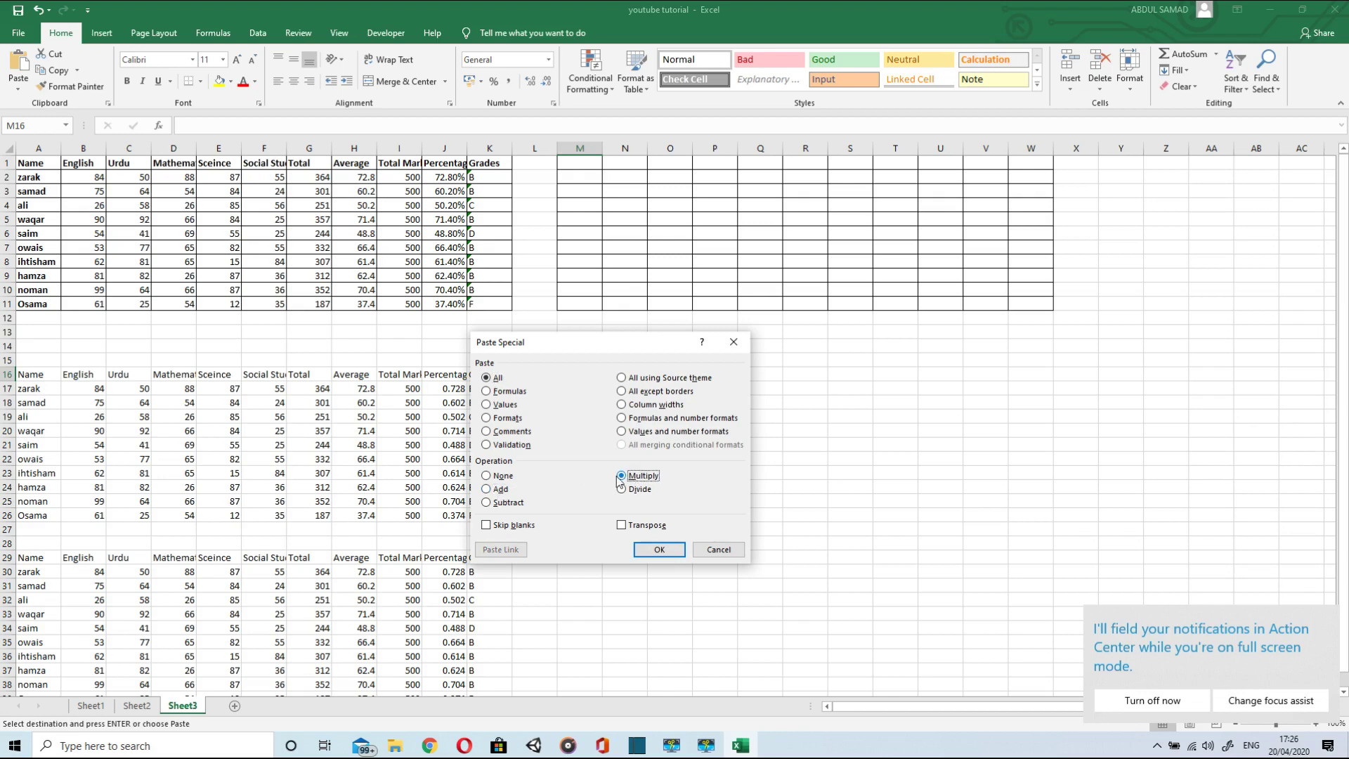
left_click(487, 489)
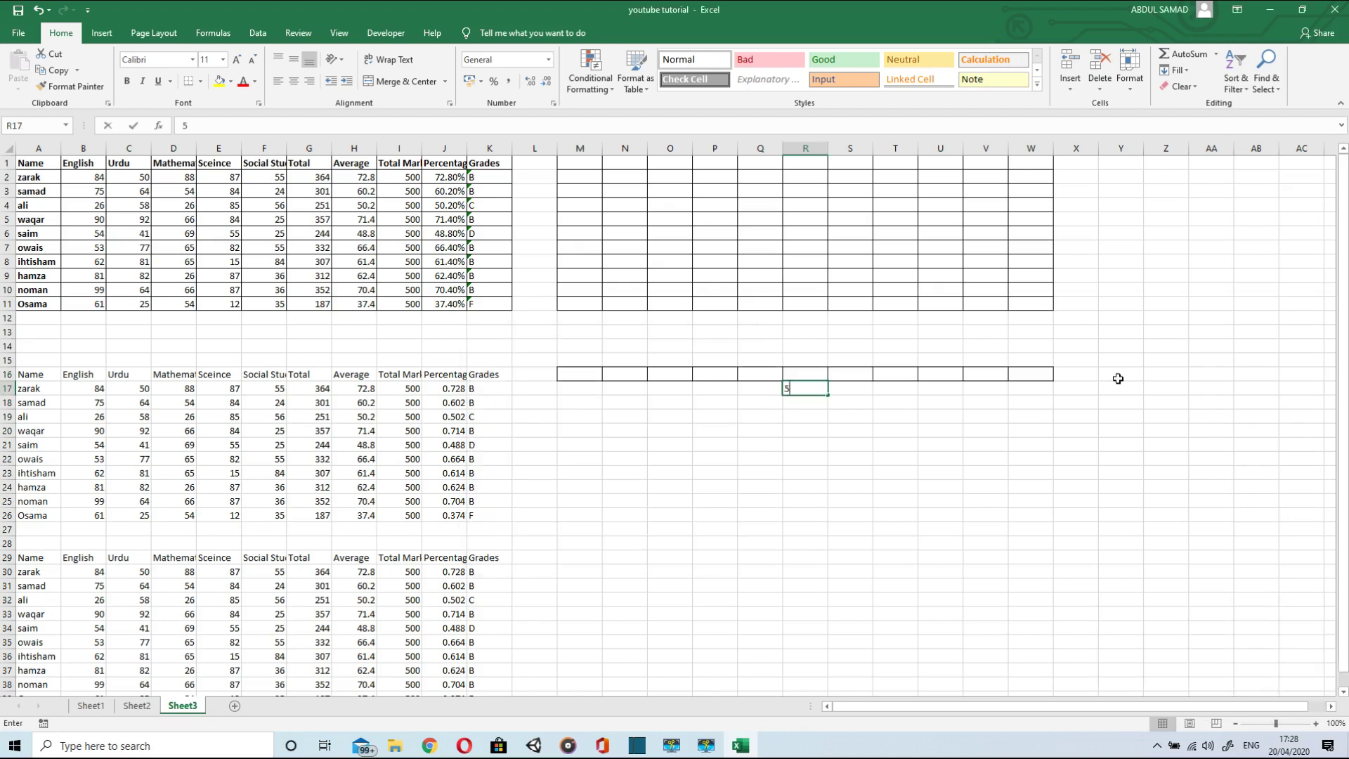
- Enter 5 in each of the ten cells R17:R26
type("5")
key("Return")
type("5")
key("Return")
type("5")
key("Return")
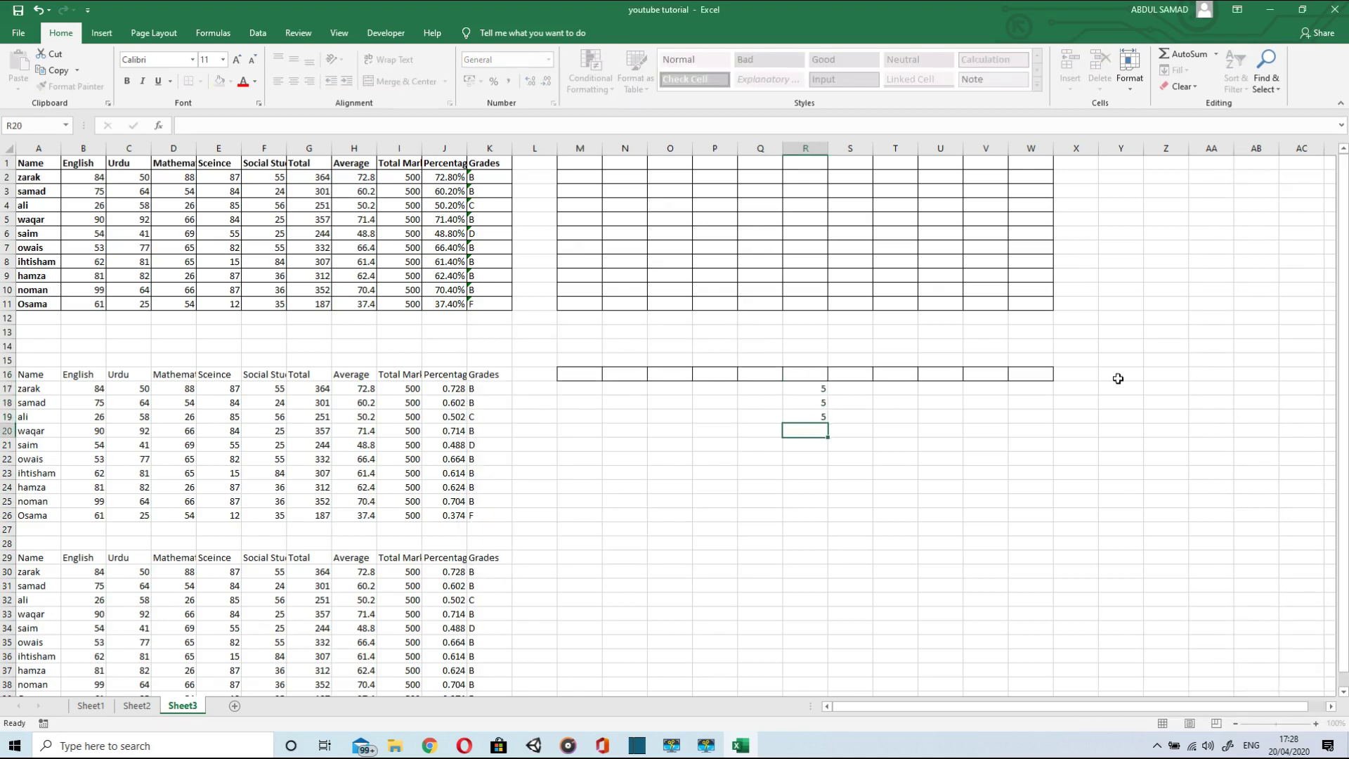
type("5")
key("Return")
type("5")
key("Return")
type("5")
key("Return")
type("5")
key("Return")
type("5")
key("Return")
type("5")
key("Return")
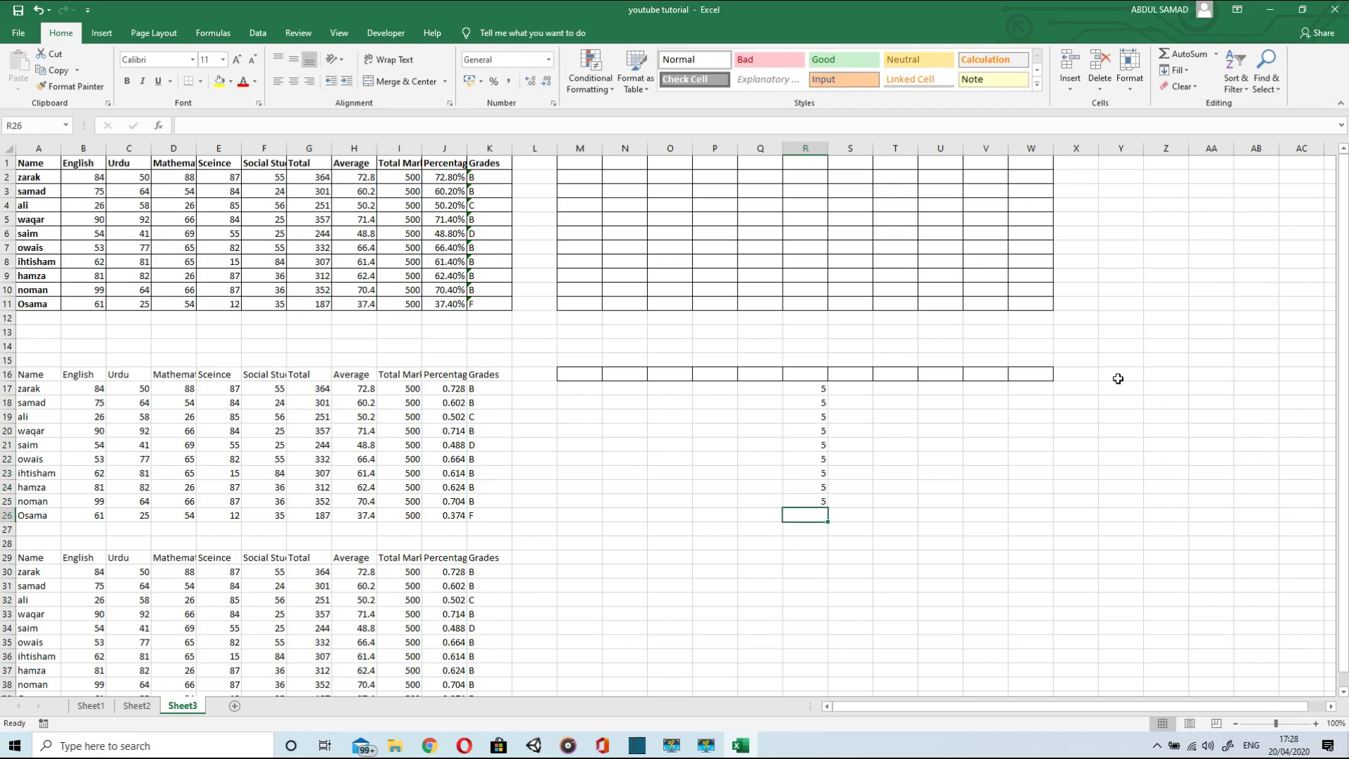
type("5")
key("Return")
key("Up")
key("Up")
key("Up")
key("Up")
key("Up")
key("Up")
key("Up")
key("Up")
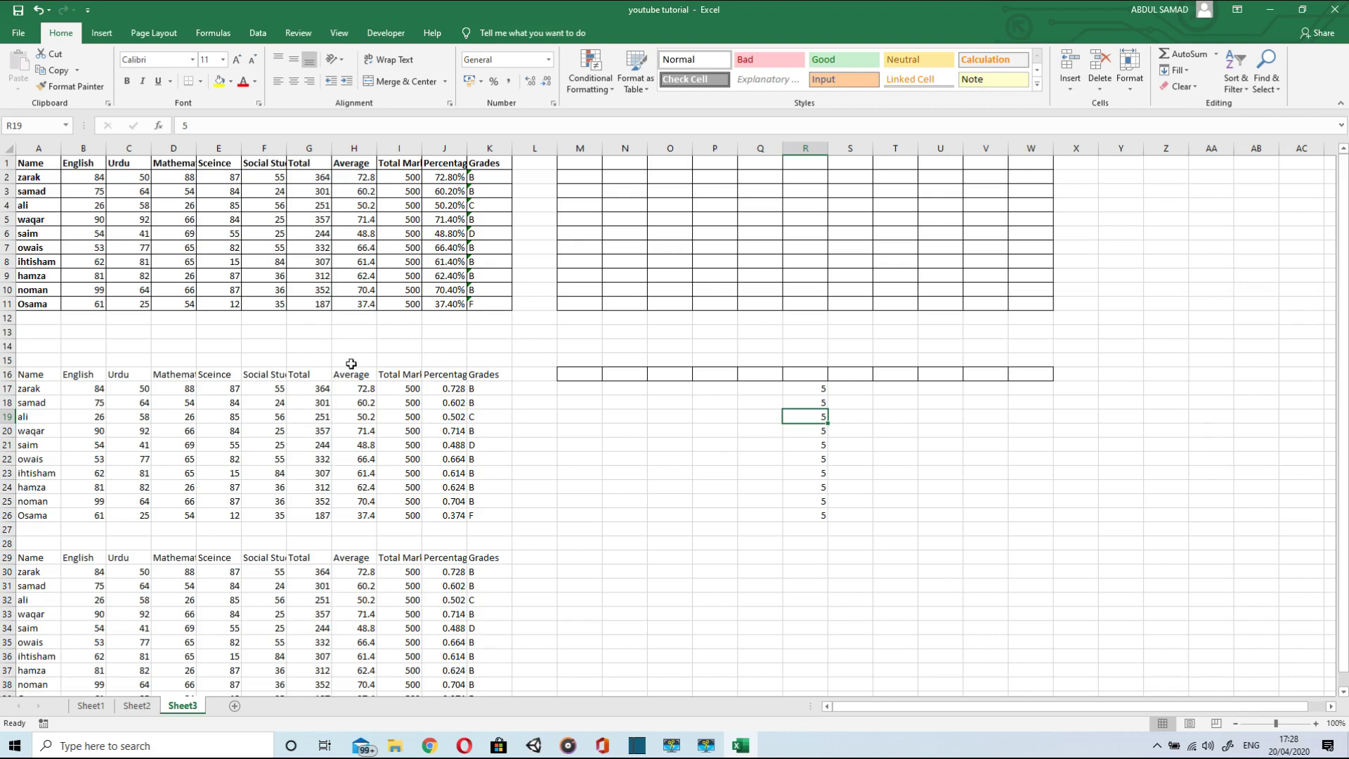
- Copy the Mathematics marks D17:D26
left_click(191, 389)
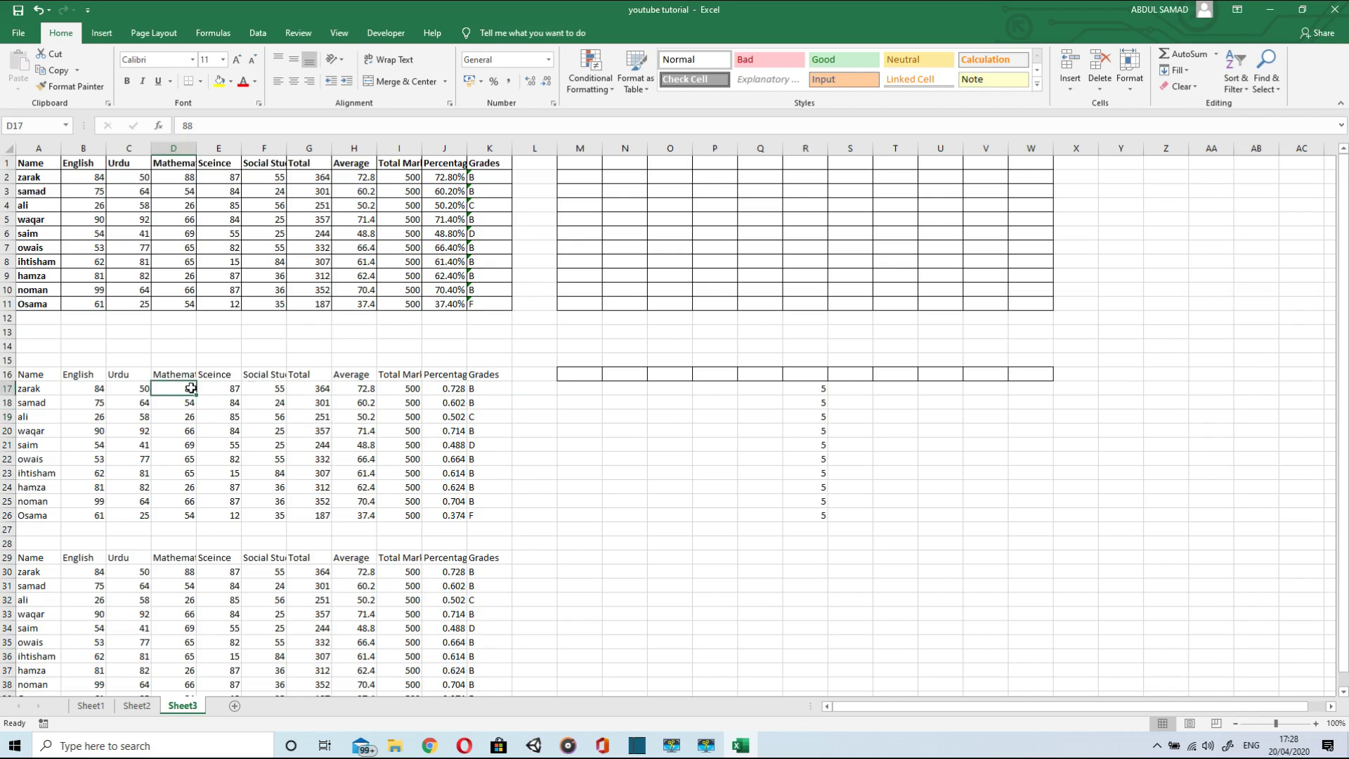
key("shift+Down")
key("shift+Down")
key("shift+Down")
key("shift+Down")
key("shift+Down")
key("shift+Down")
key("shift+Down")
key("shift+Down")
key("shift+Down")
key("shift+Down")
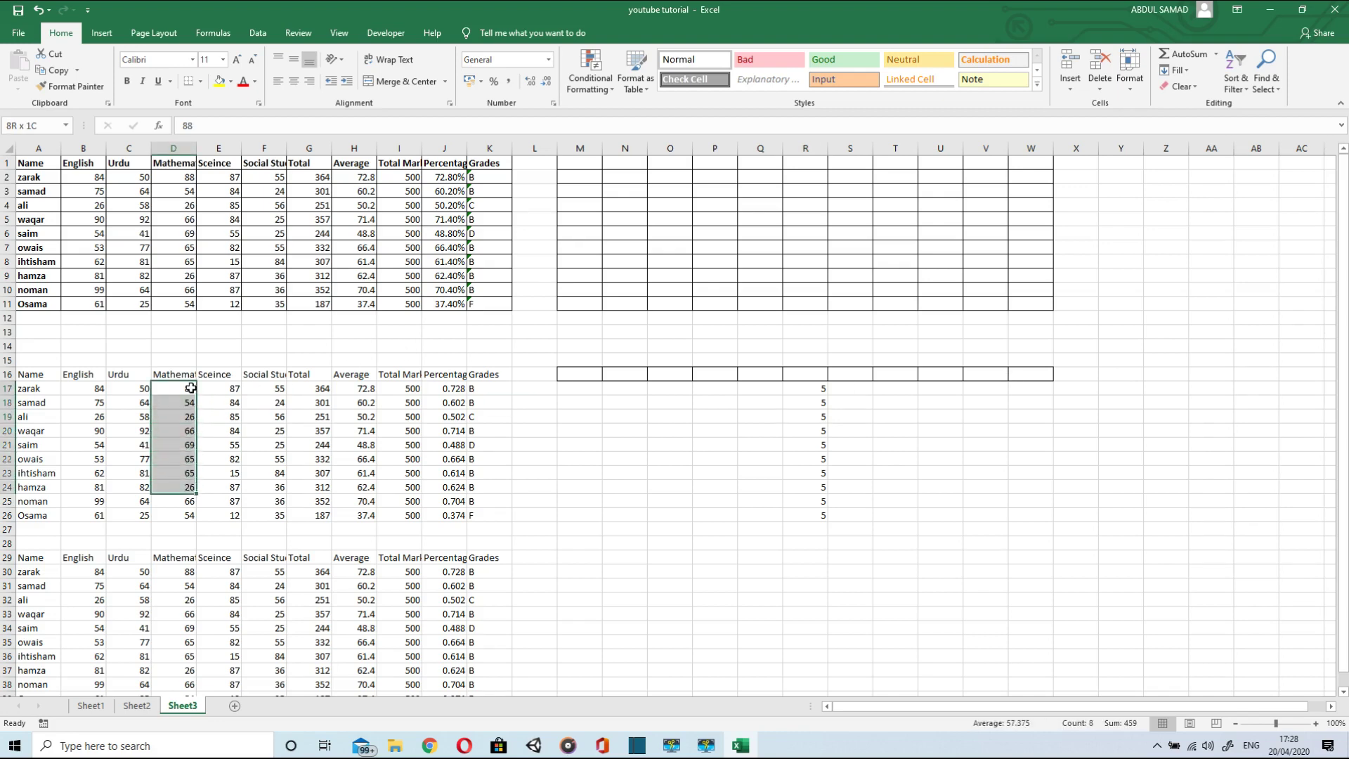
key("shift+Up")
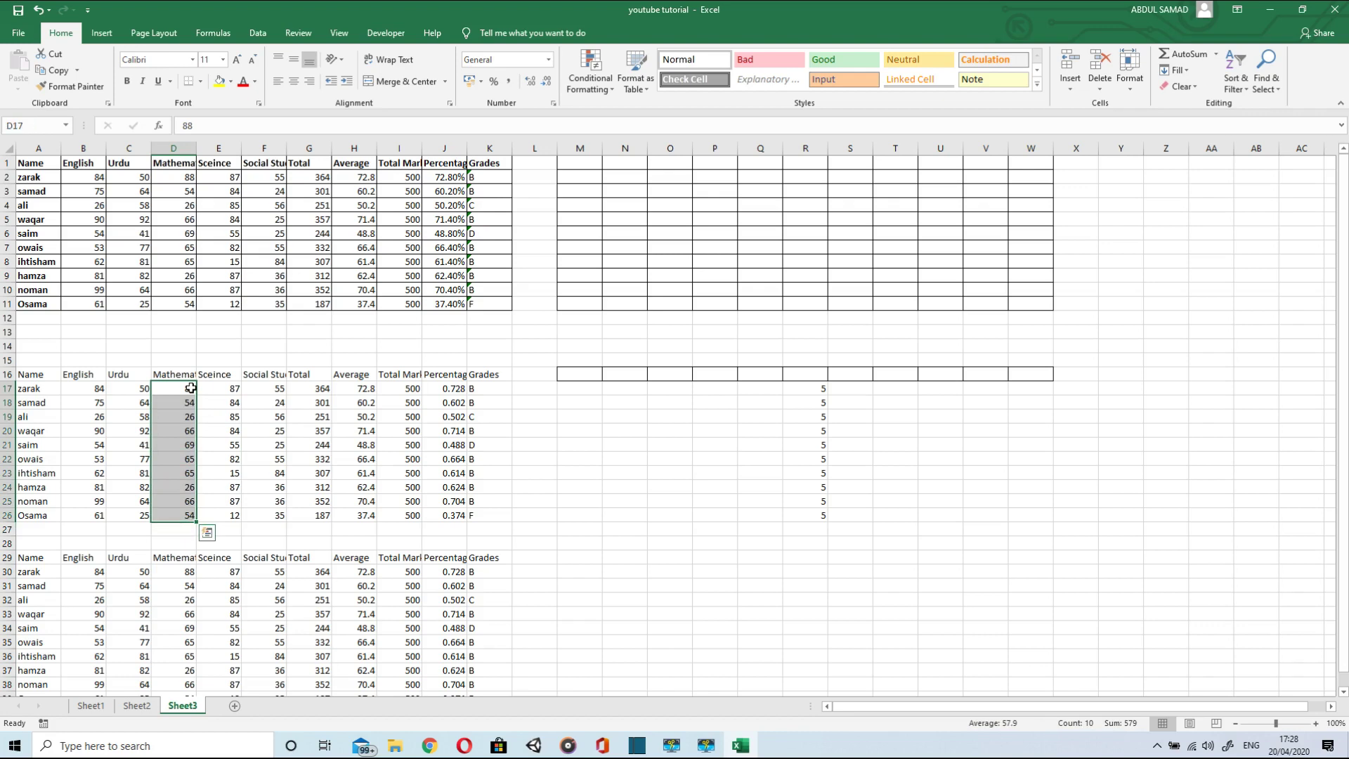
key("ctrl+c")
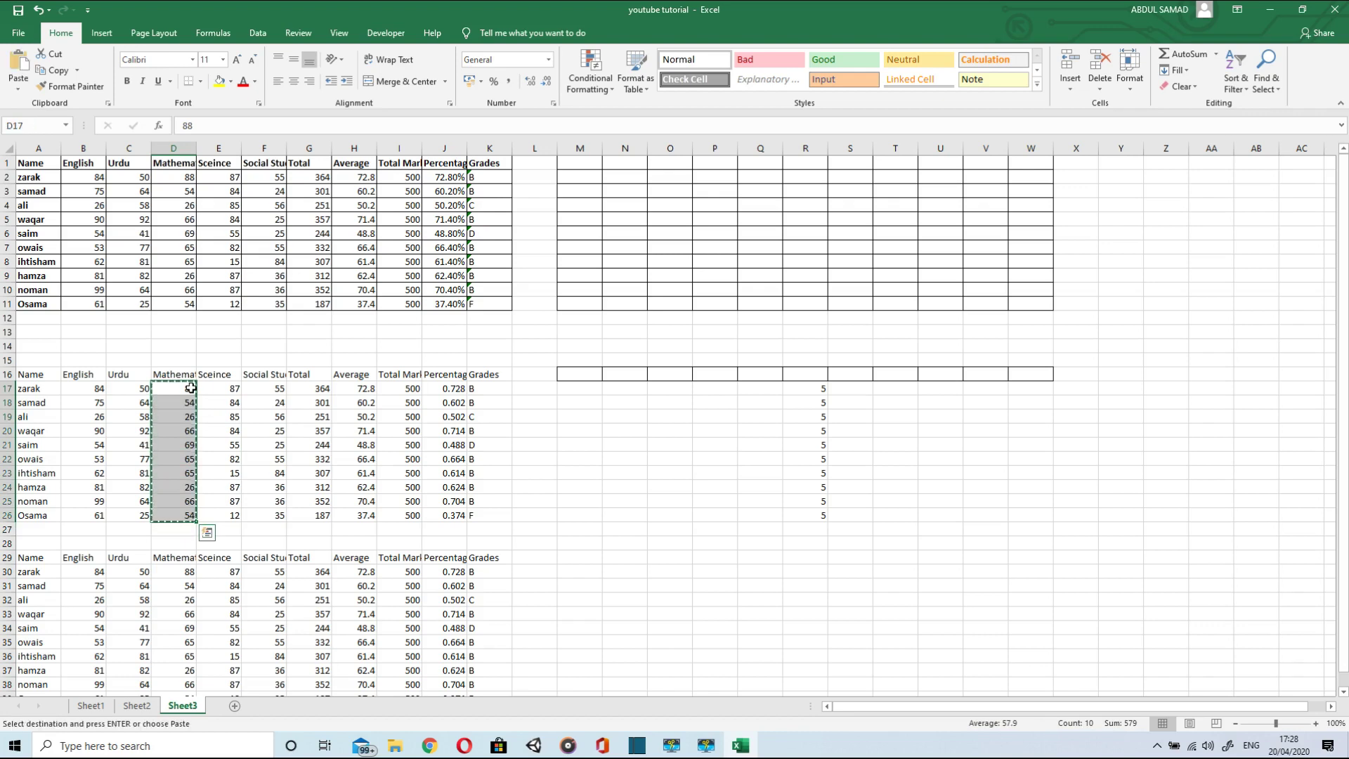
- Subtract-paste the marks into R17:R26, giving -83, -49, -21 and so on
left_click(820, 388)
right_click(819, 388)
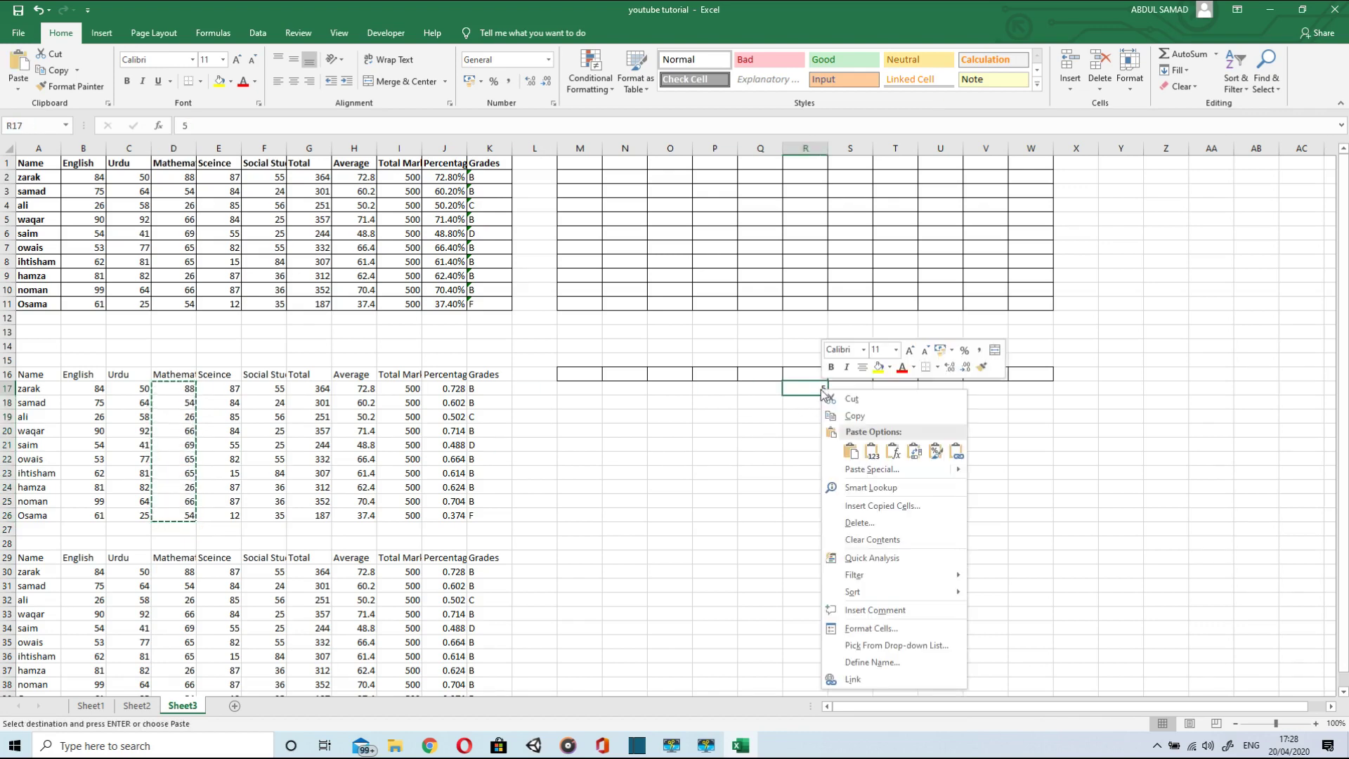
left_click(887, 470)
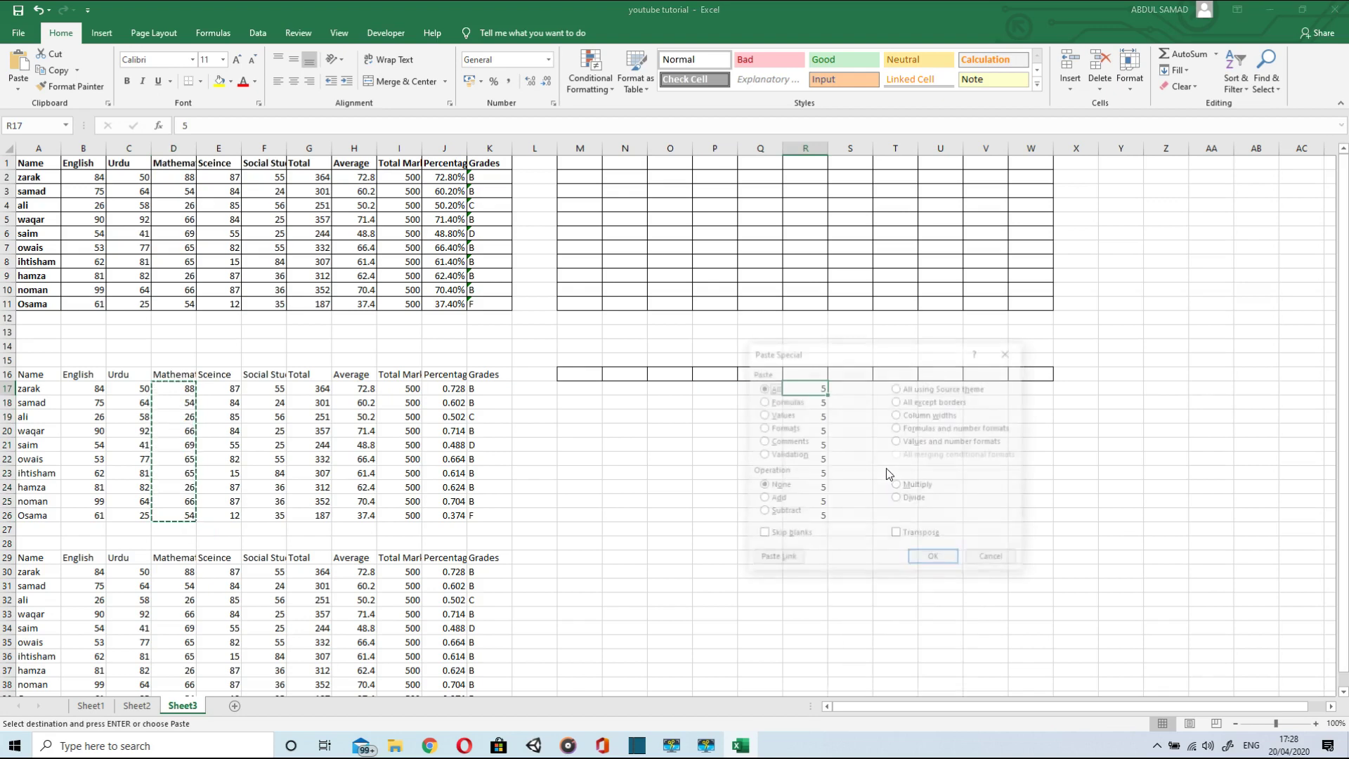
left_click(774, 514)
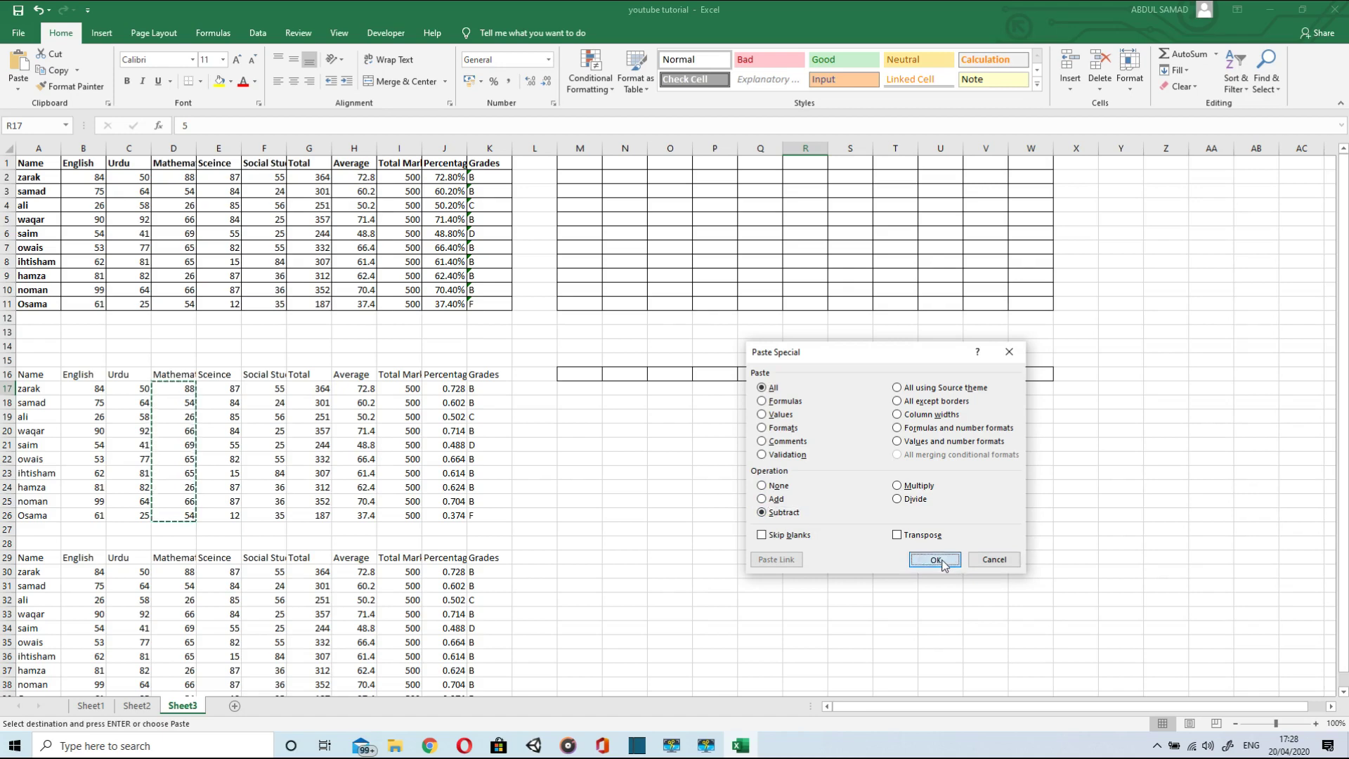
left_click(937, 559)
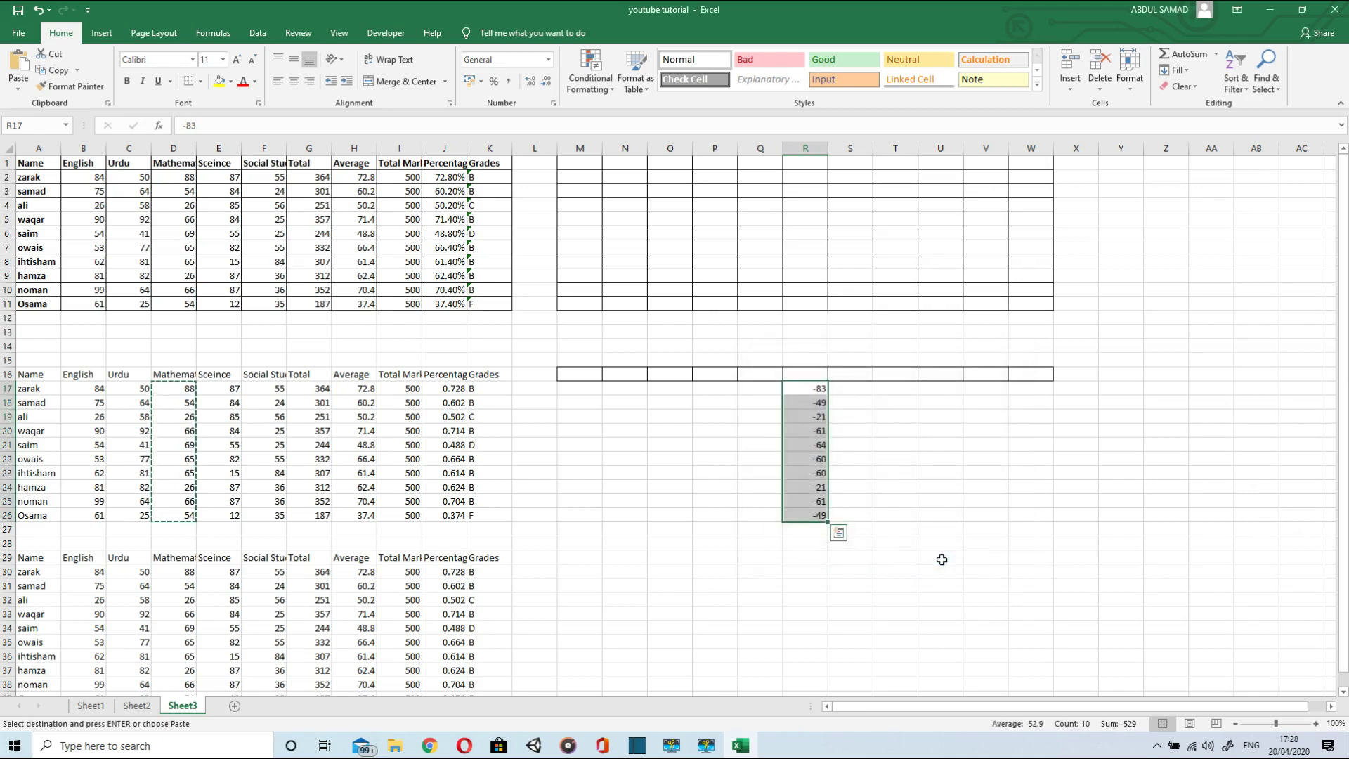
left_click(821, 391)
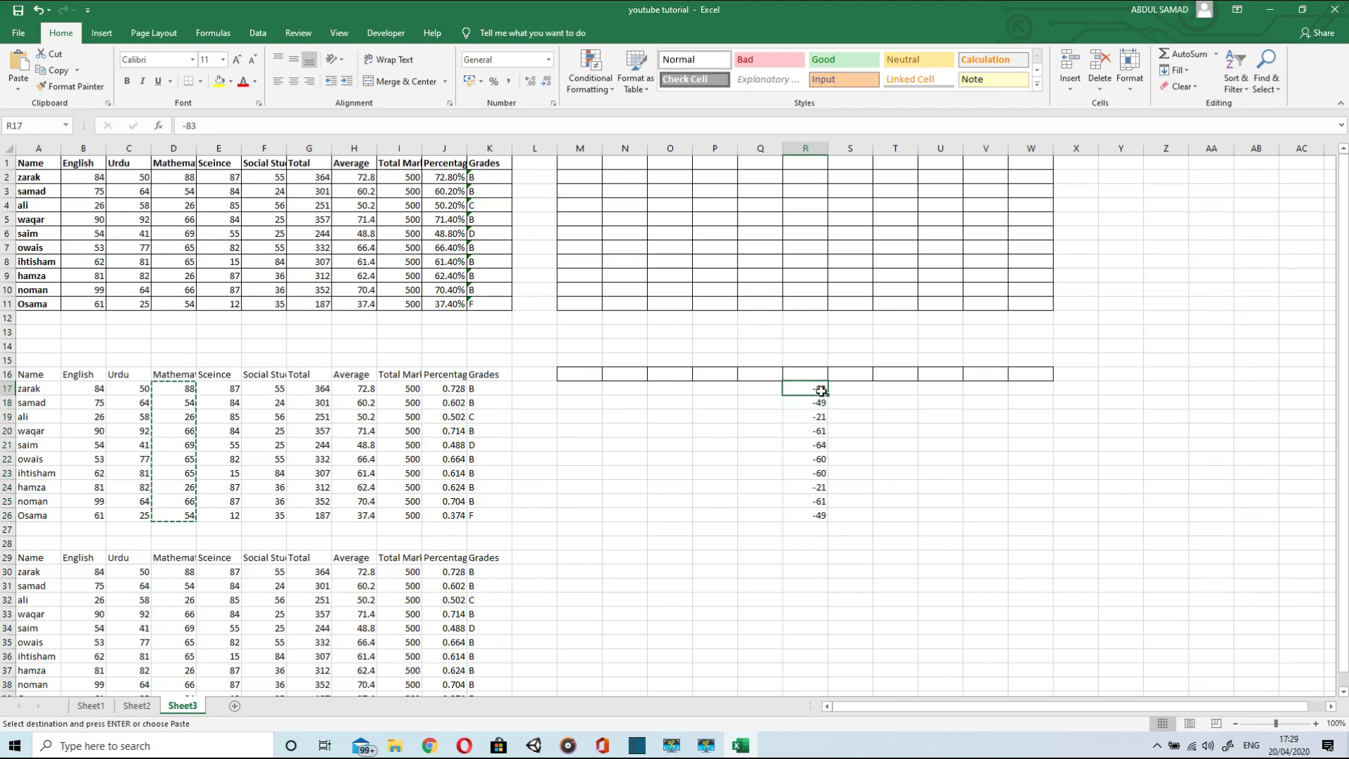
- Add the copied Mathematics marks into R17:R26 with a Paste Special Add
right_click(820, 391)
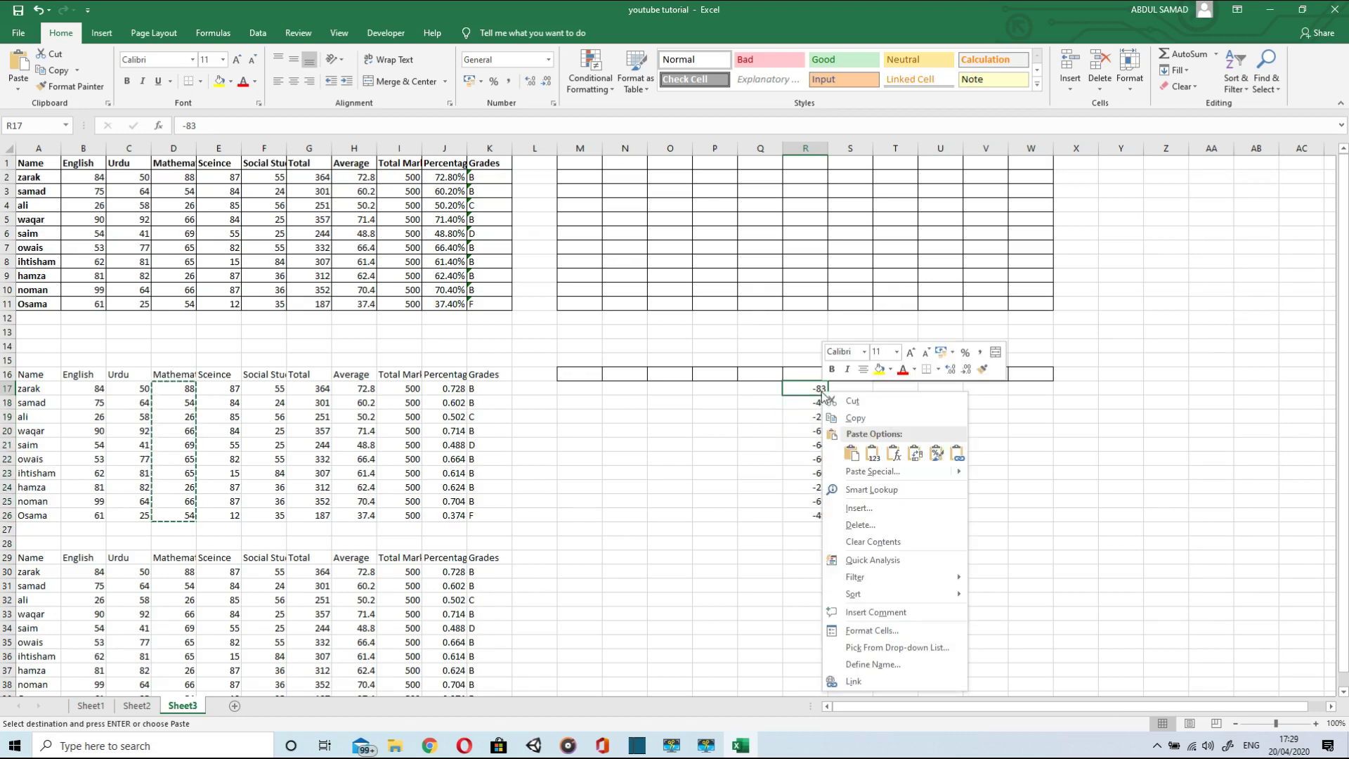
left_click(871, 472)
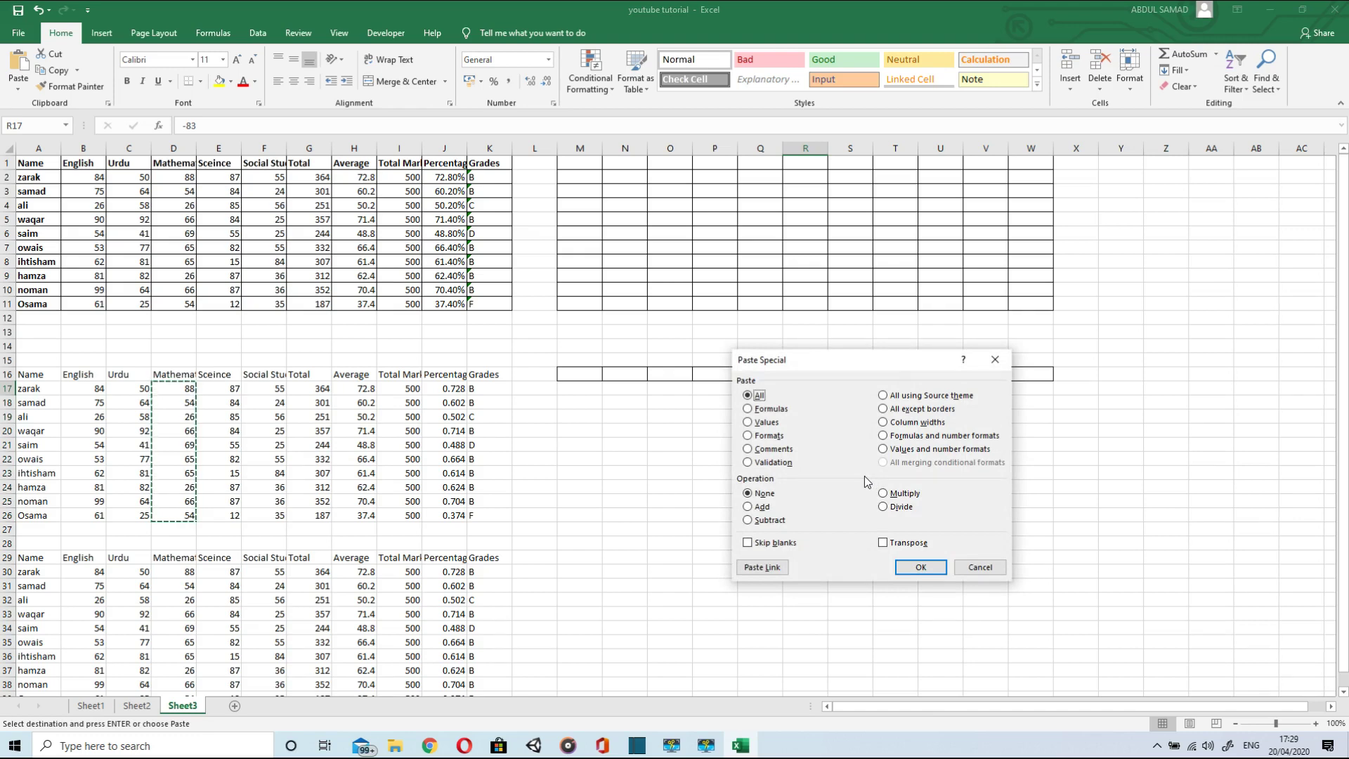
left_click(761, 509)
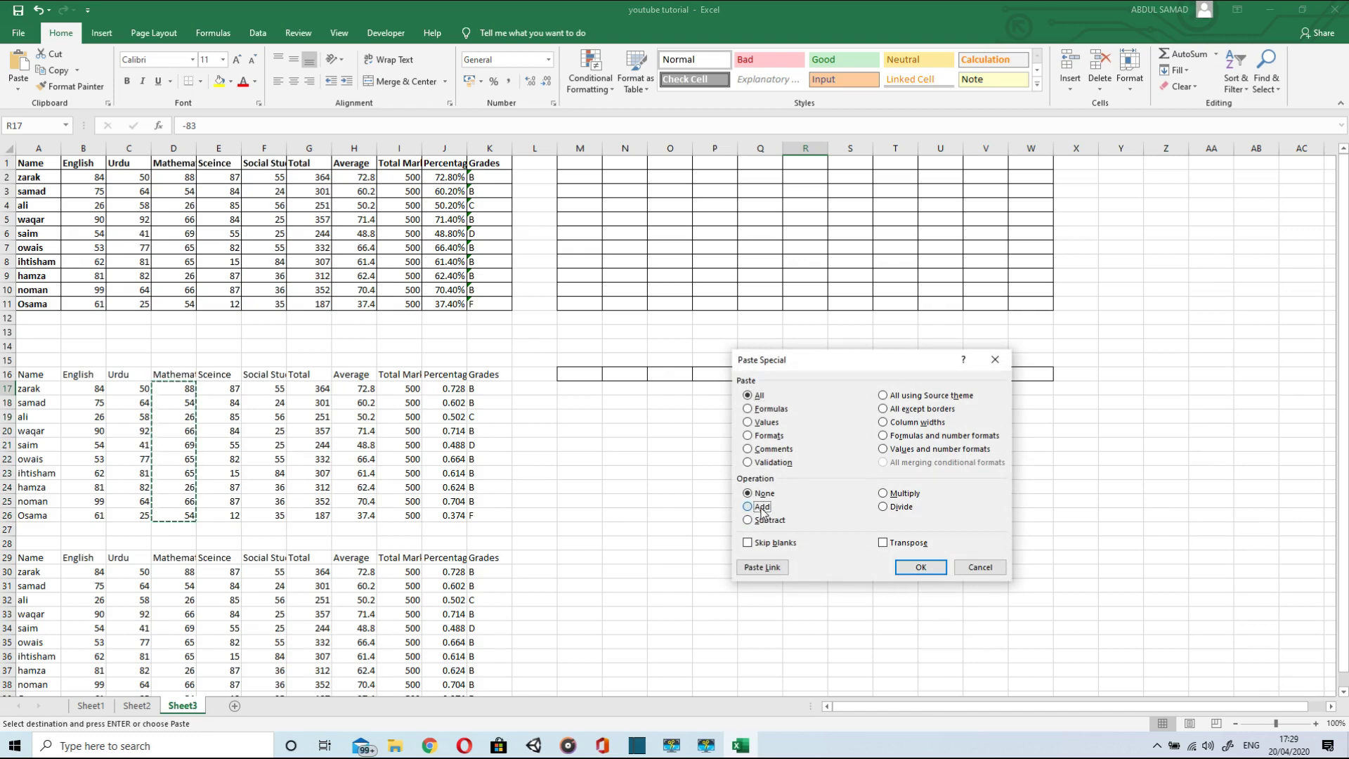
left_click(917, 567)
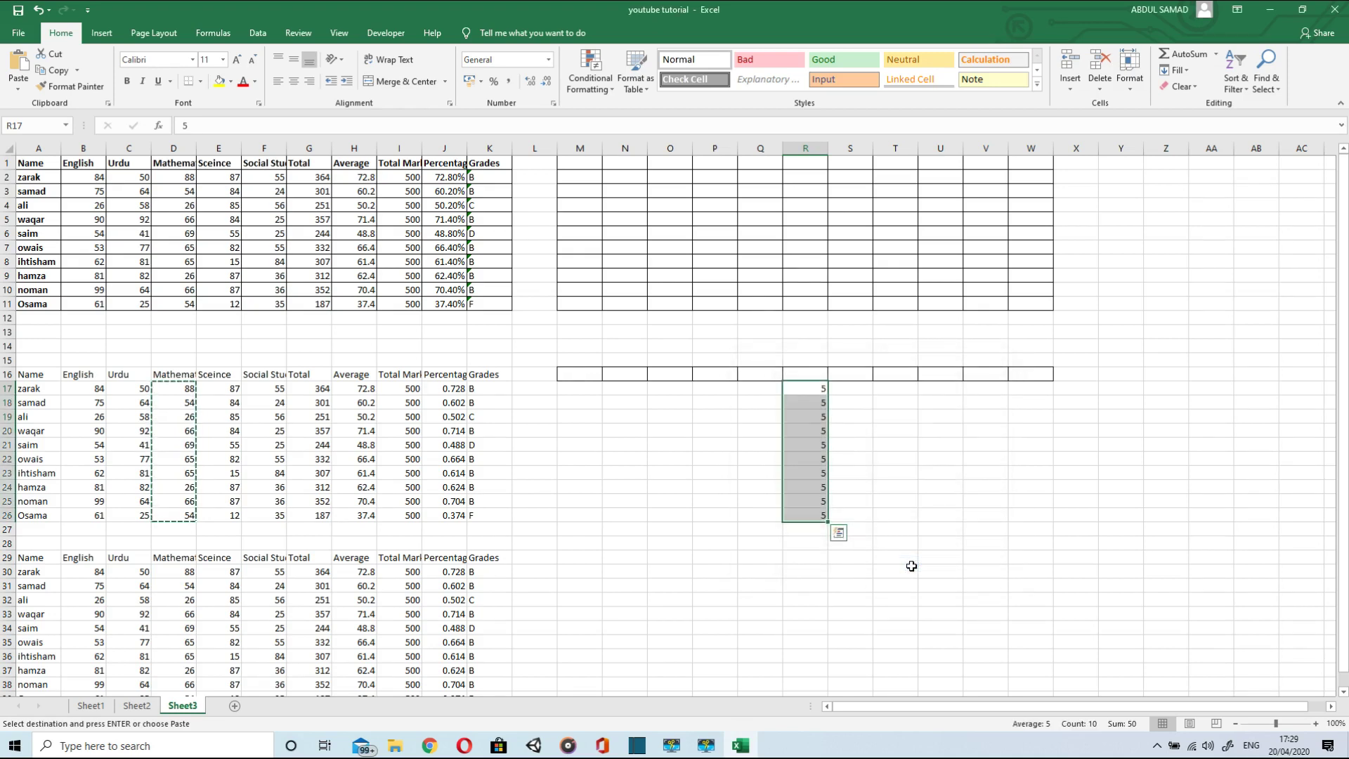
left_click(798, 388)
- Repeat the Add paste so R17:R26 reads 93, 59, 31, 71 and so on
right_click(798, 388)
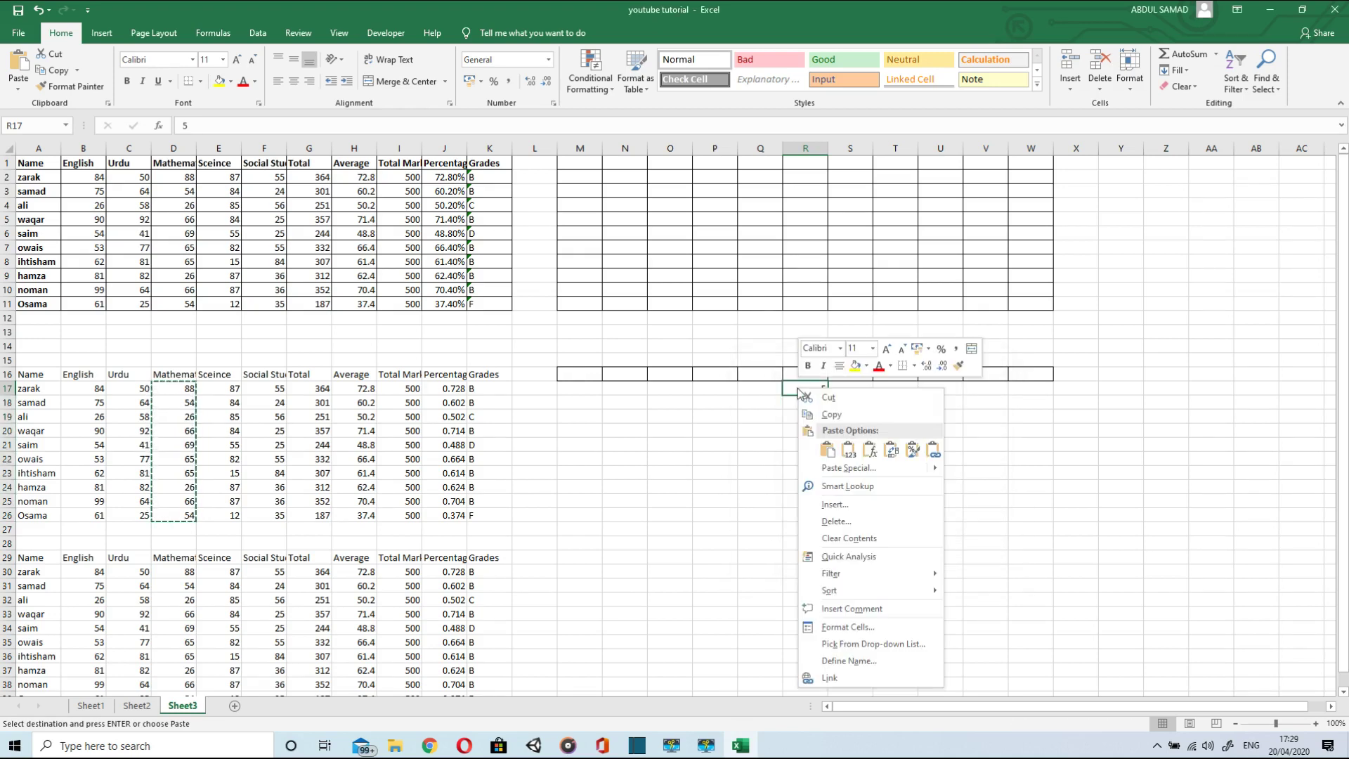
left_click(835, 470)
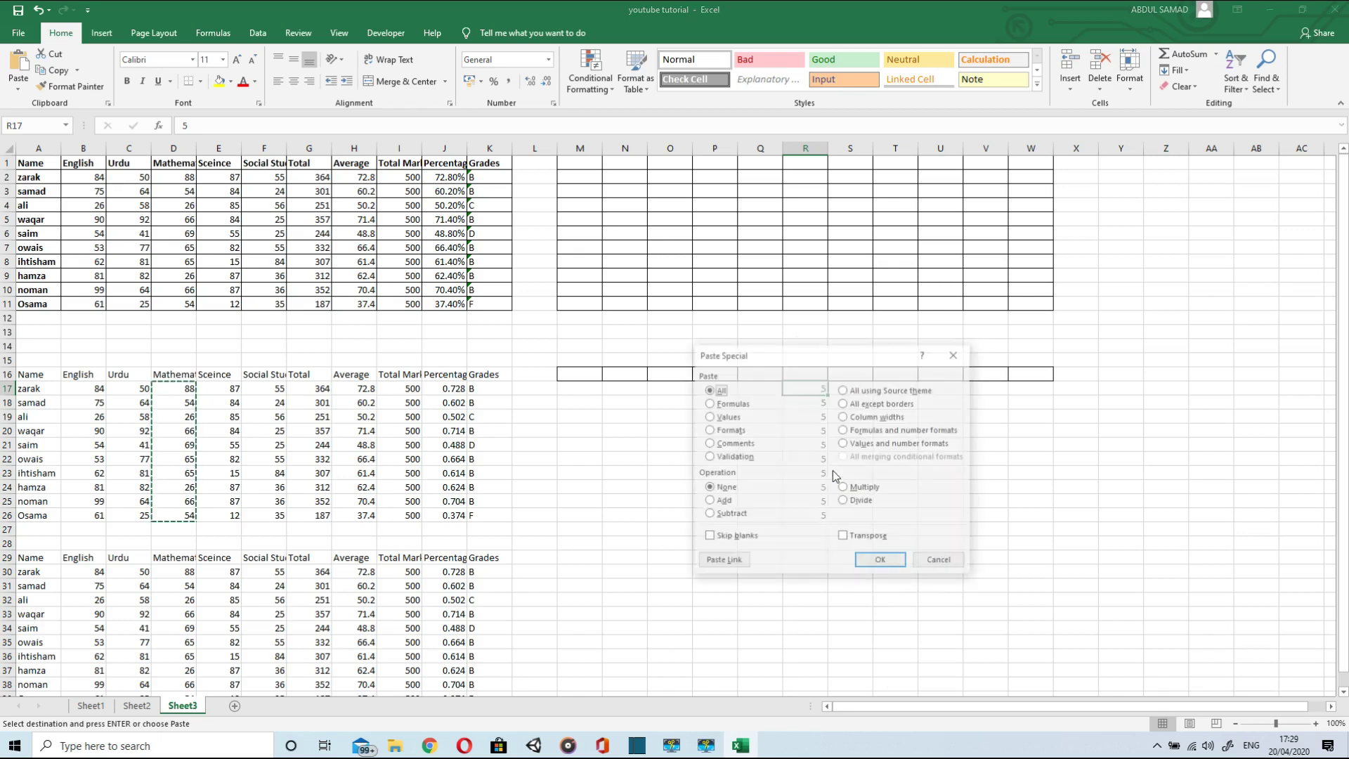
left_click(722, 500)
left_click(871, 562)
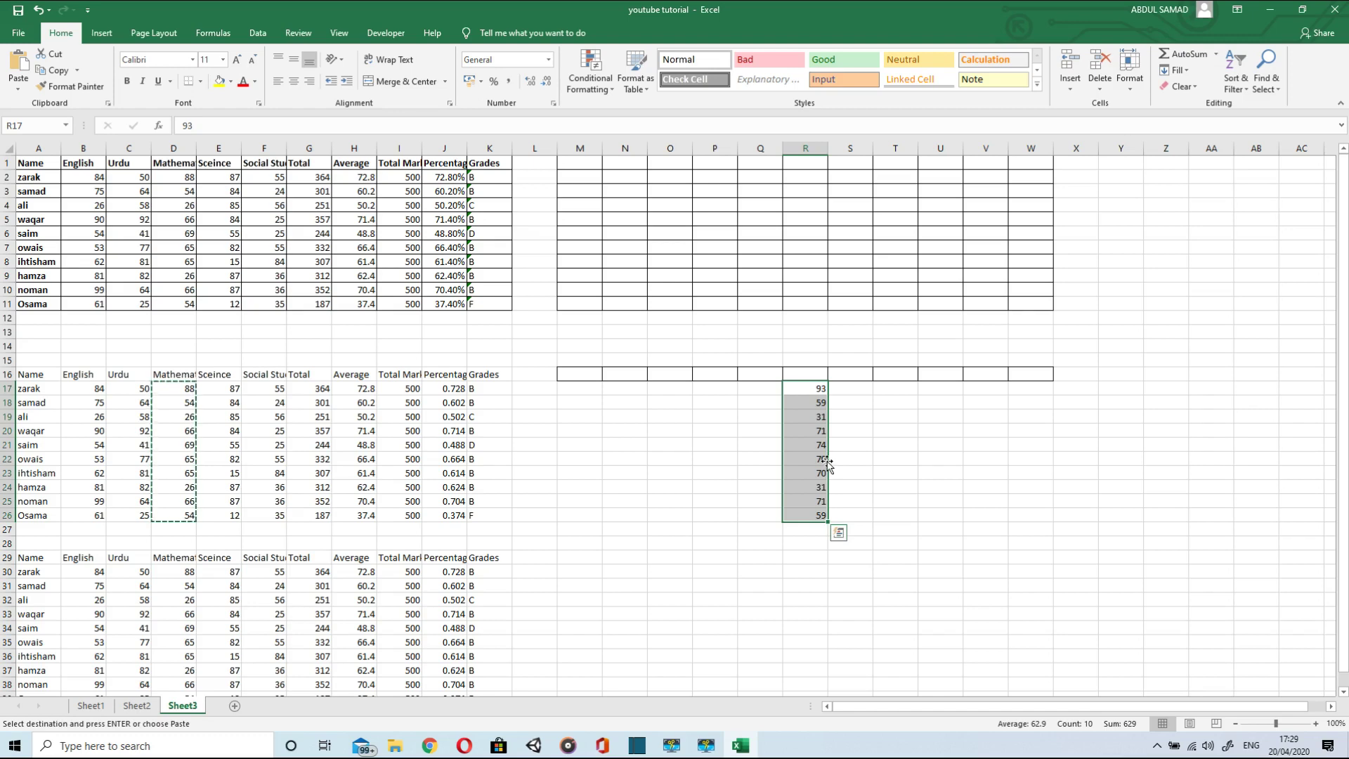
left_click(803, 386)
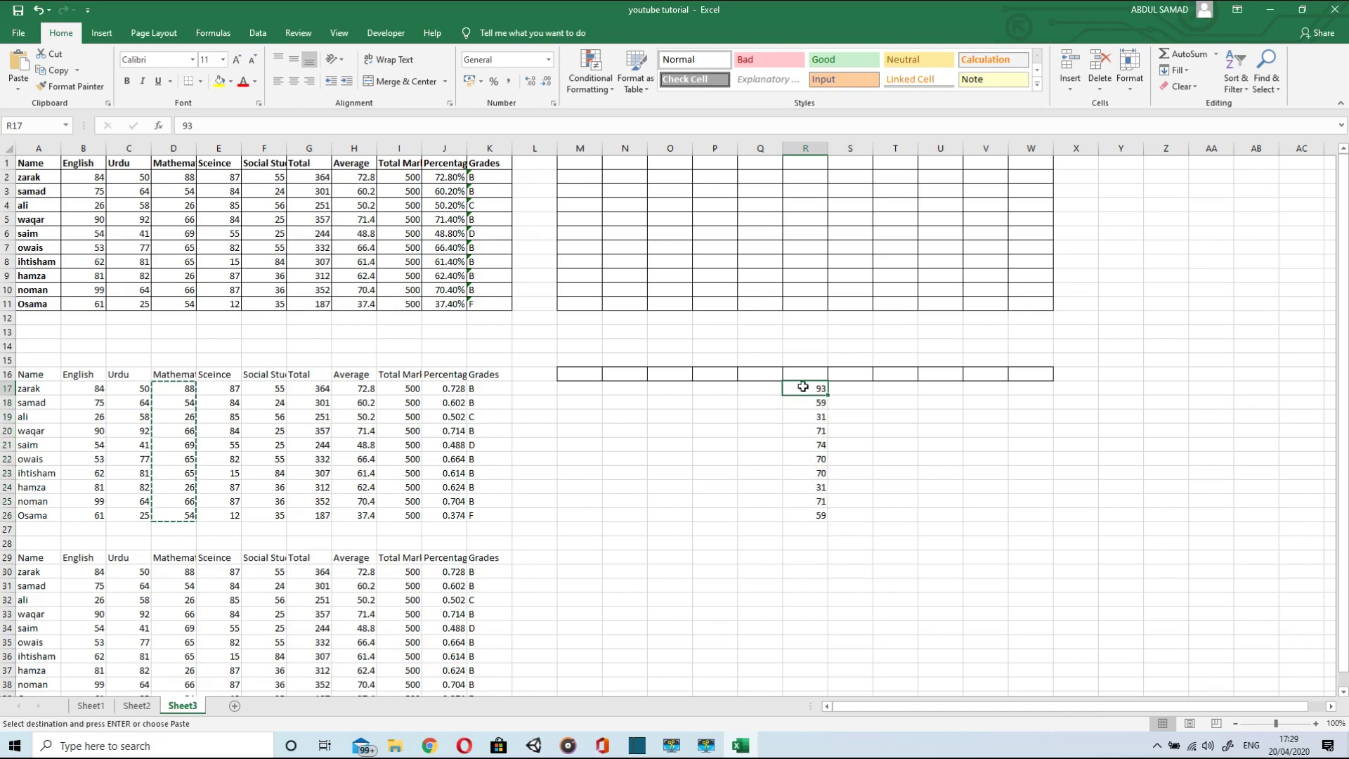
- Multiply-paste the Mathematics marks into R17:R26, giving 8184, 3186, 806, 4686 and so on
right_click(803, 386)
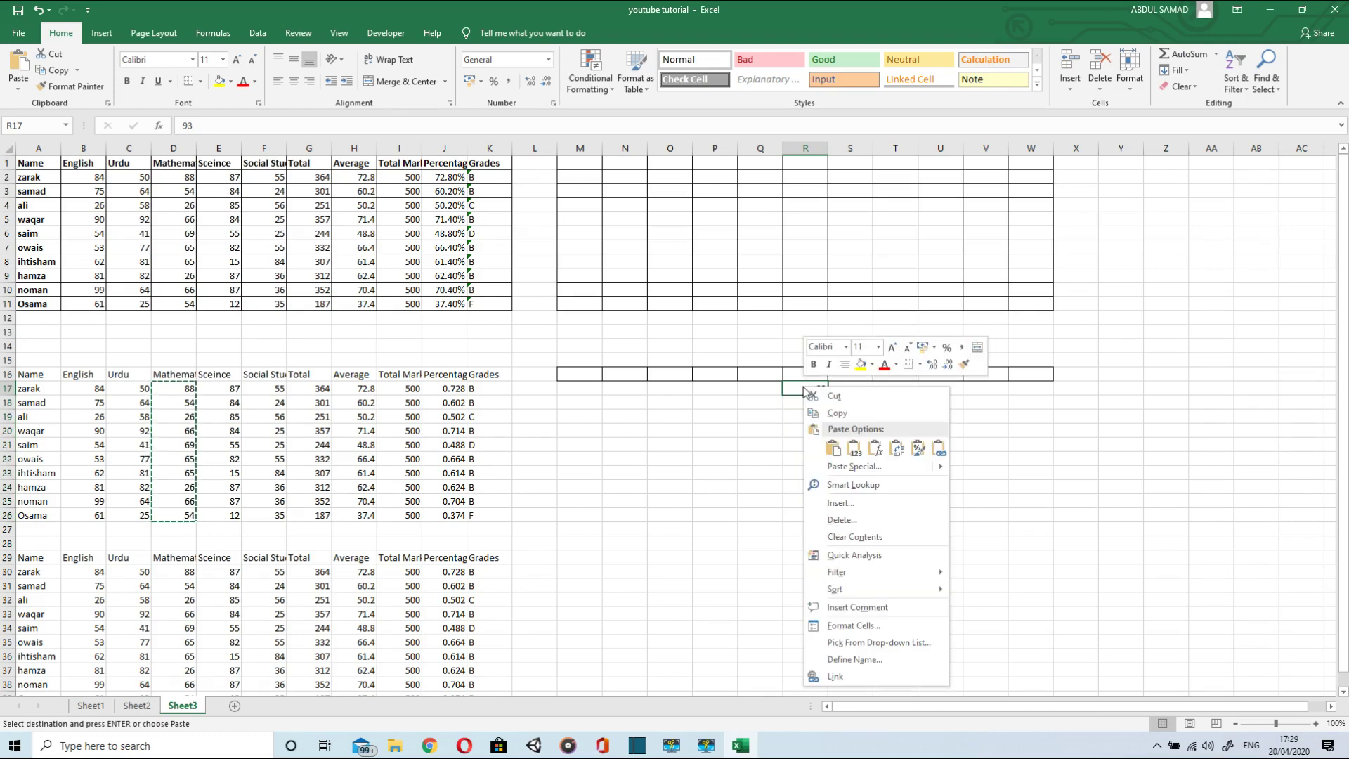
left_click(855, 465)
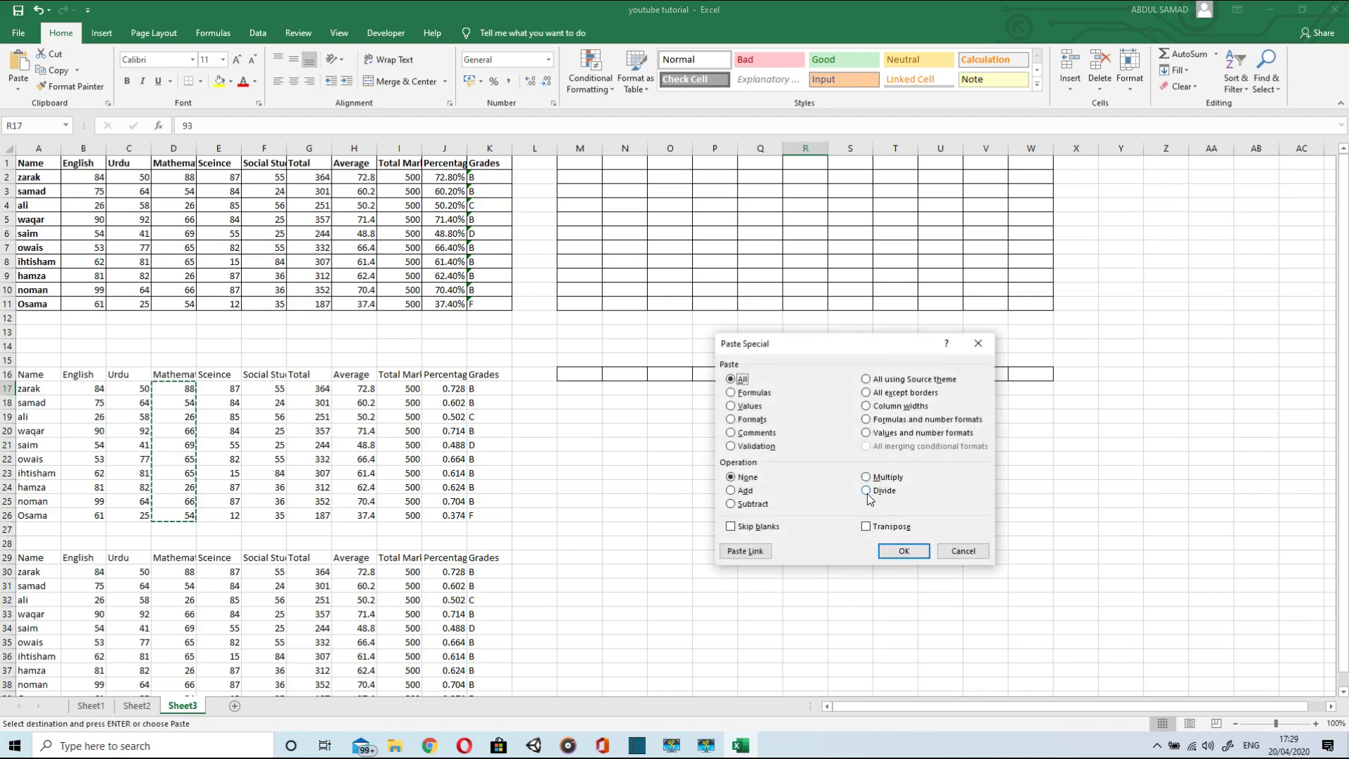
left_click(867, 477)
left_click(904, 552)
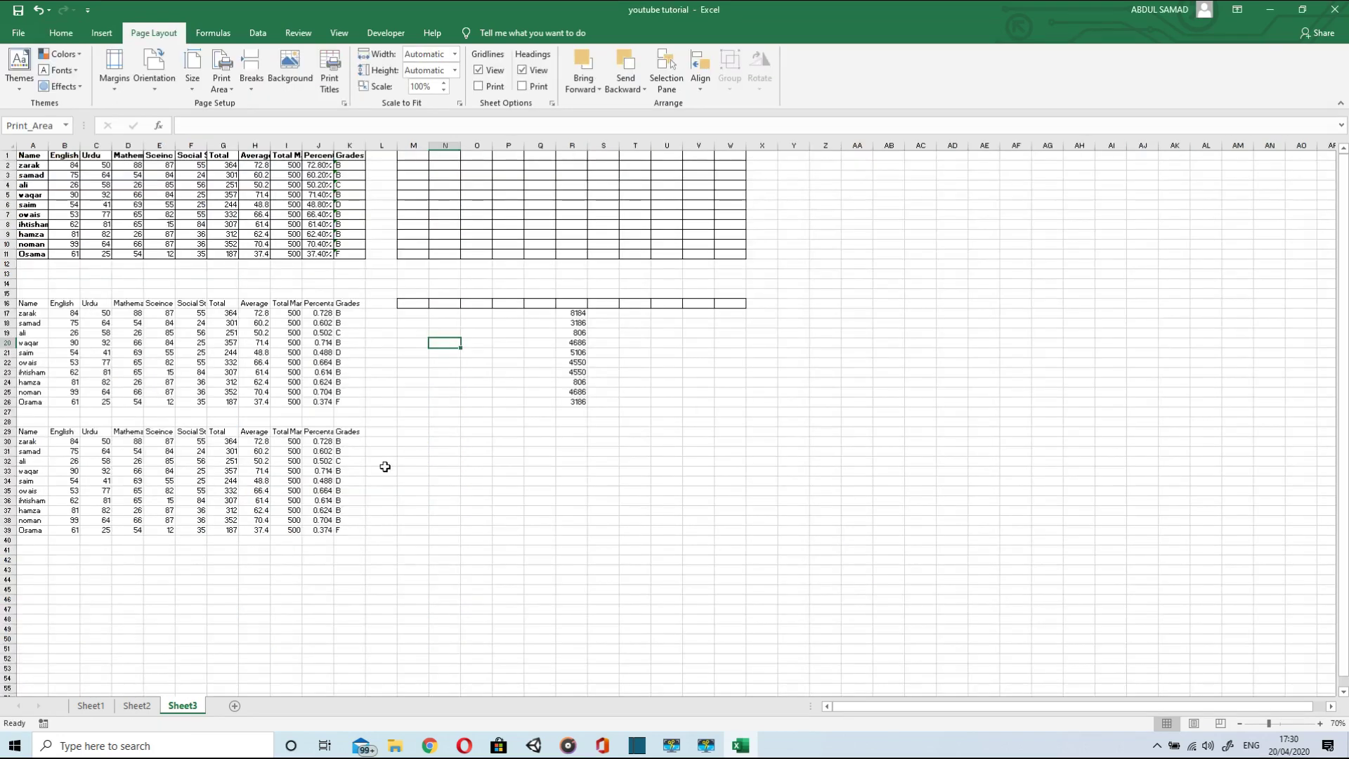
- Select A1:W40 covering all three tables and open the Print preview
left_click(31, 157)
key("shift+Right")
key("shift+Right")
key("shift+Right")
key("shift+Right")
key("shift+Right")
key("shift+Right")
key("shift+Right")
key("shift+Right")
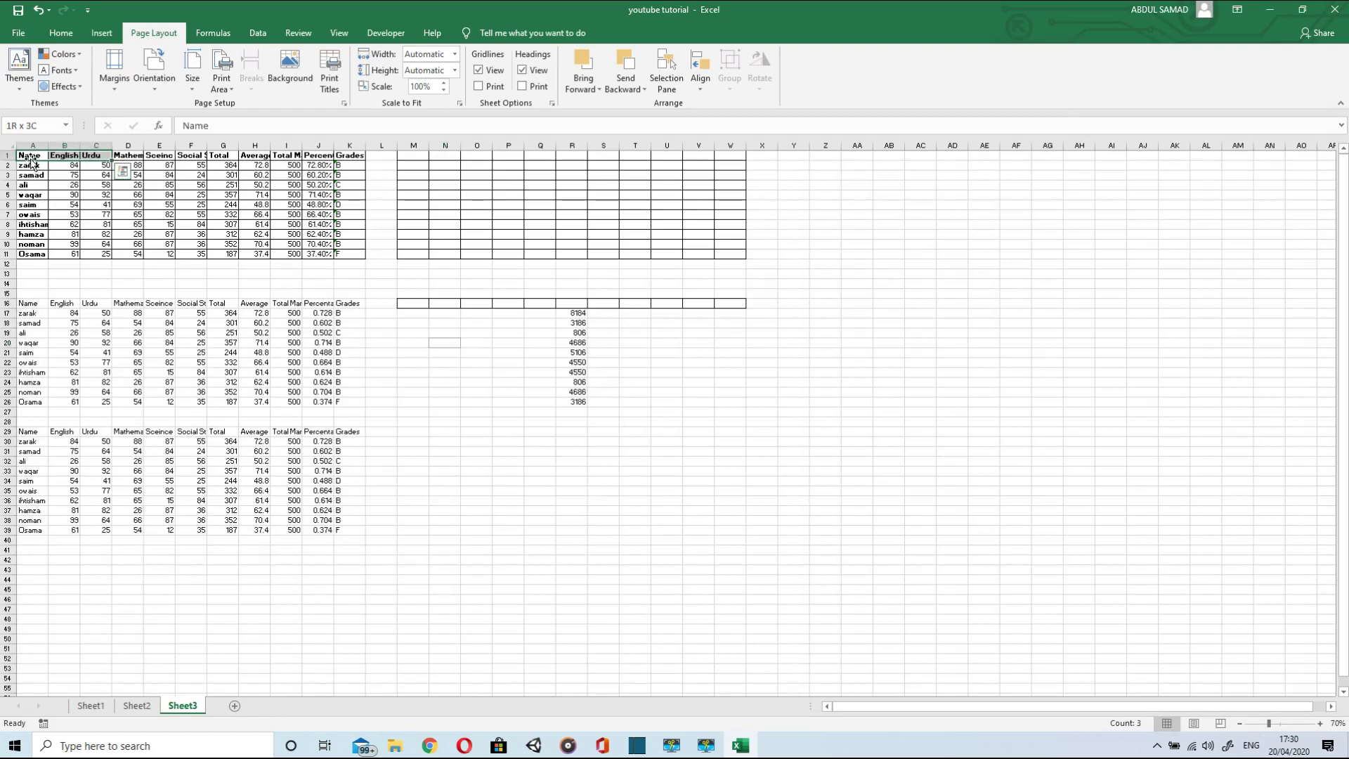
key("shift+Right")
key("shift+Right")
key("shift+Right")
key("shift+Right")
key("shift+Right")
key("shift+Right")
key("shift+Right")
key("shift+Right")
key("shift+Right")
key("shift+Right")
key("shift+Right")
key("shift+Right")
key("shift+Right")
key("shift+Right")
key("shift+Right")
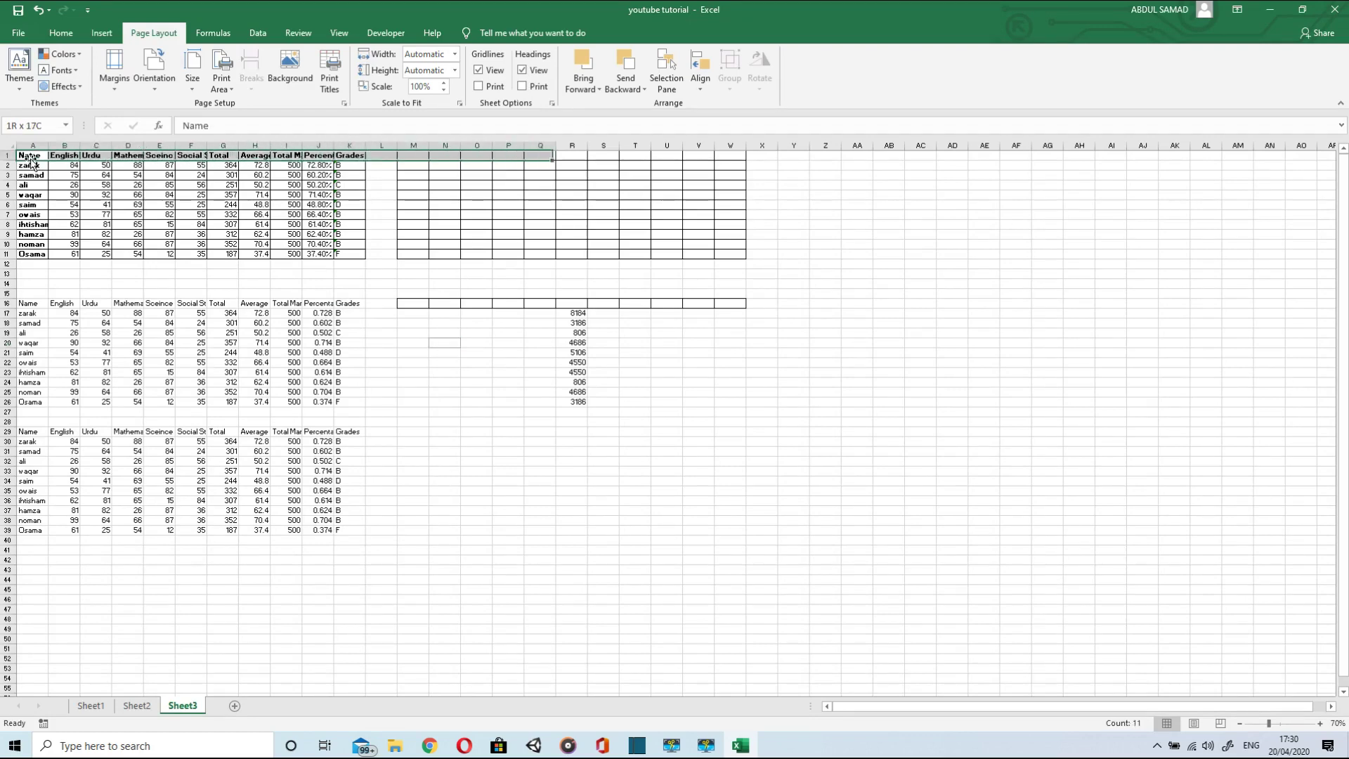
key("shift+Down")
key("shift+Down")
key("shift+Down")
key("shift+Down")
key("shift+Down")
key("shift+Down")
key("shift+Down")
key("shift+Down")
key("shift+Down")
key("shift+Down")
key("shift+Down")
key("shift+Down")
key("shift+Down")
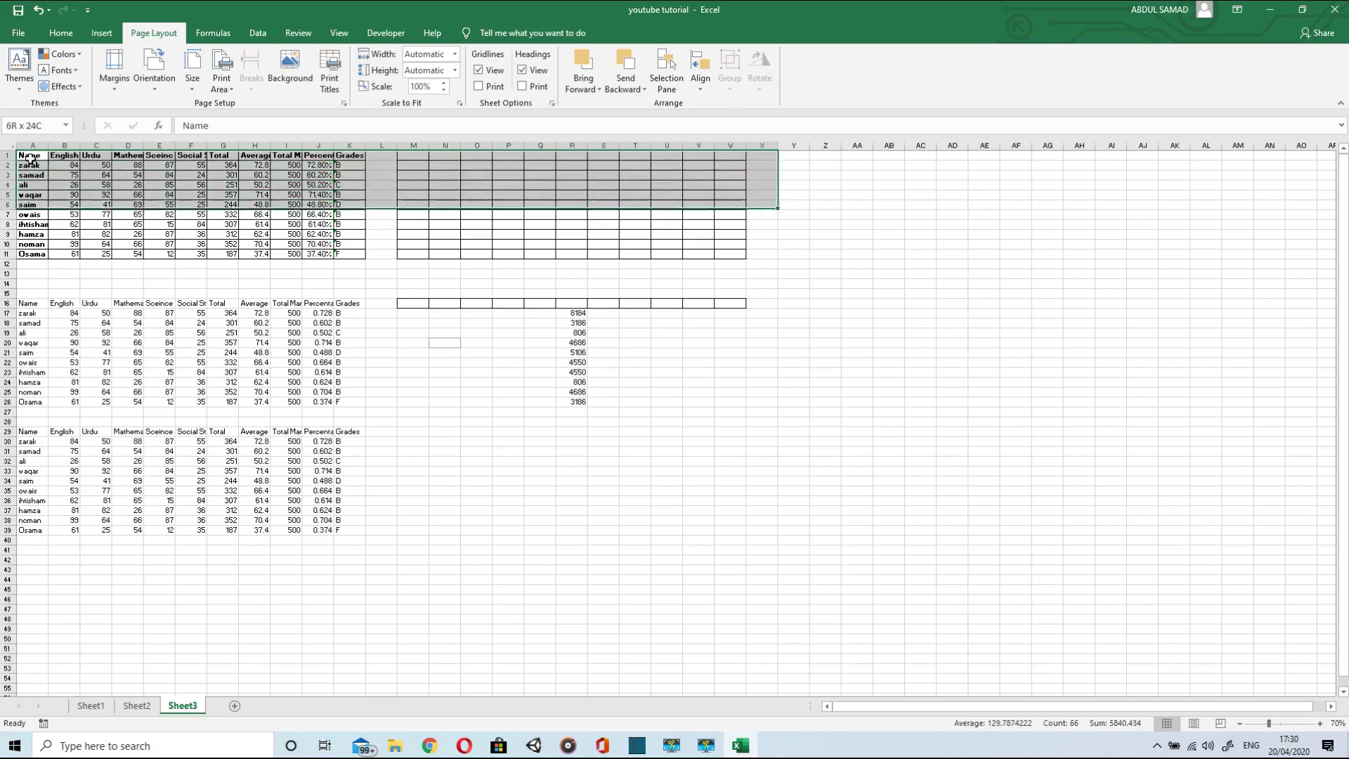
key("shift+Down")
key("shift+Down")
key("shift+Down")
key("shift+Down")
key("shift+Down")
key("shift+Down")
key("shift+Down")
key("shift+Down")
key("shift+Down")
key("shift+Down")
key("shift+Down")
key("shift+Down")
key("shift+Down")
key("shift+Down")
key("shift+Down")
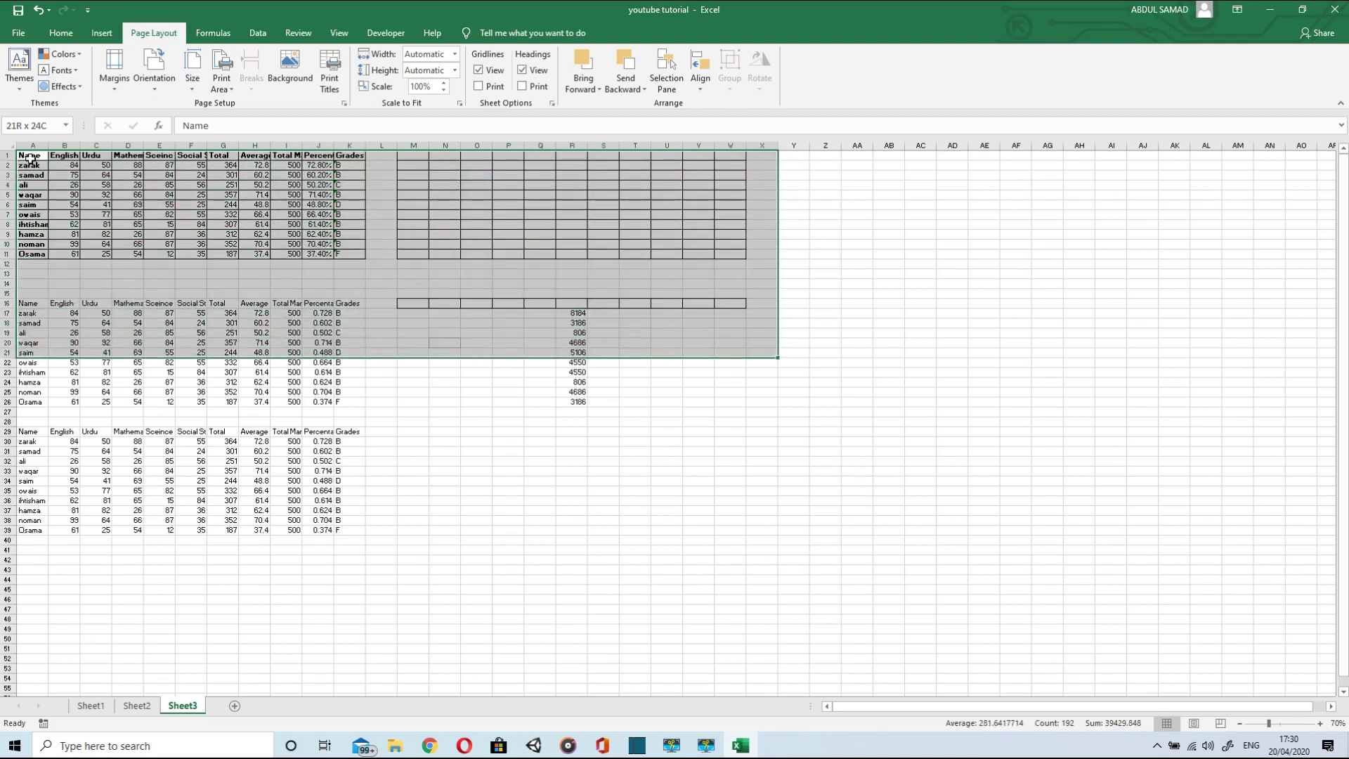
key("shift+Down")
key("shift+Down")
key("shift+Down")
key("shift+Down")
key("shift+Down")
key("shift+Down")
key("shift+Down")
key("shift+Down")
key("shift+Down")
key("shift+Down")
key("shift+Down")
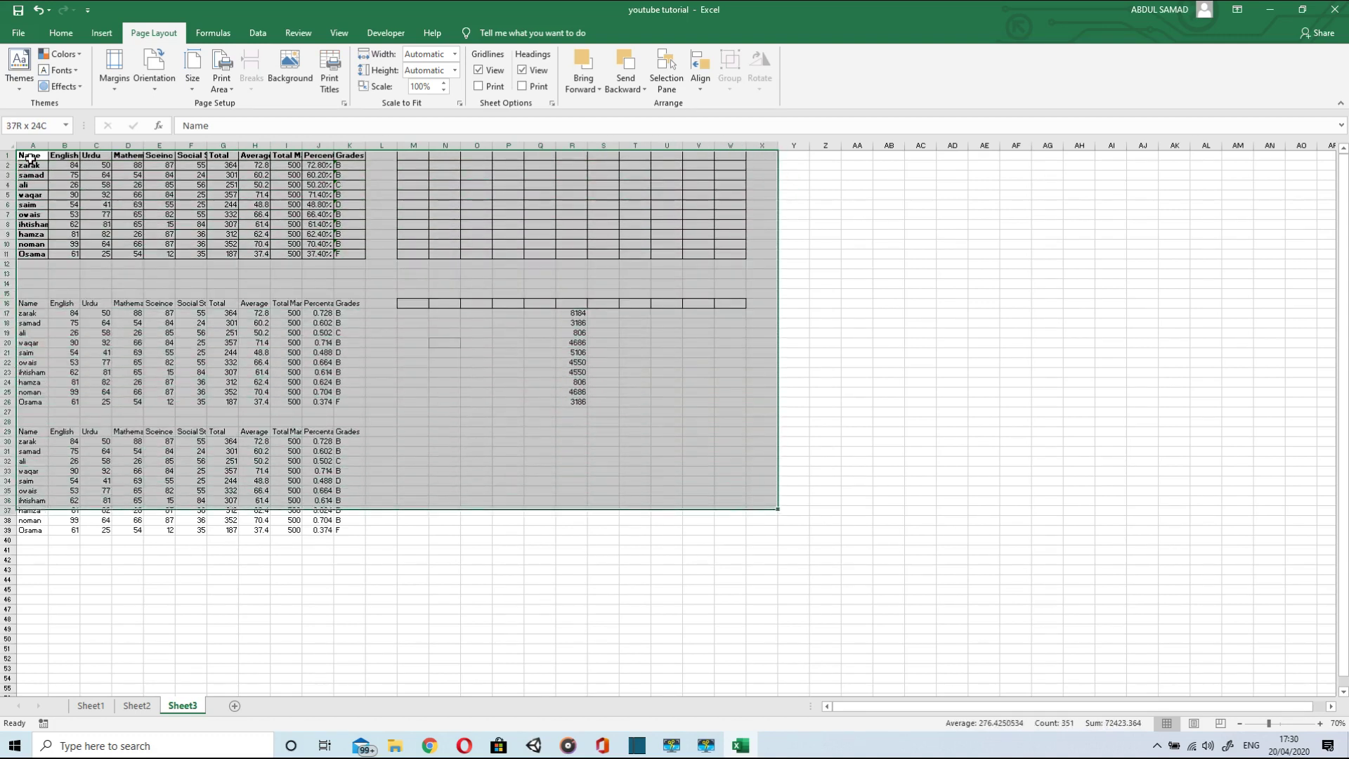
key("shift+Left")
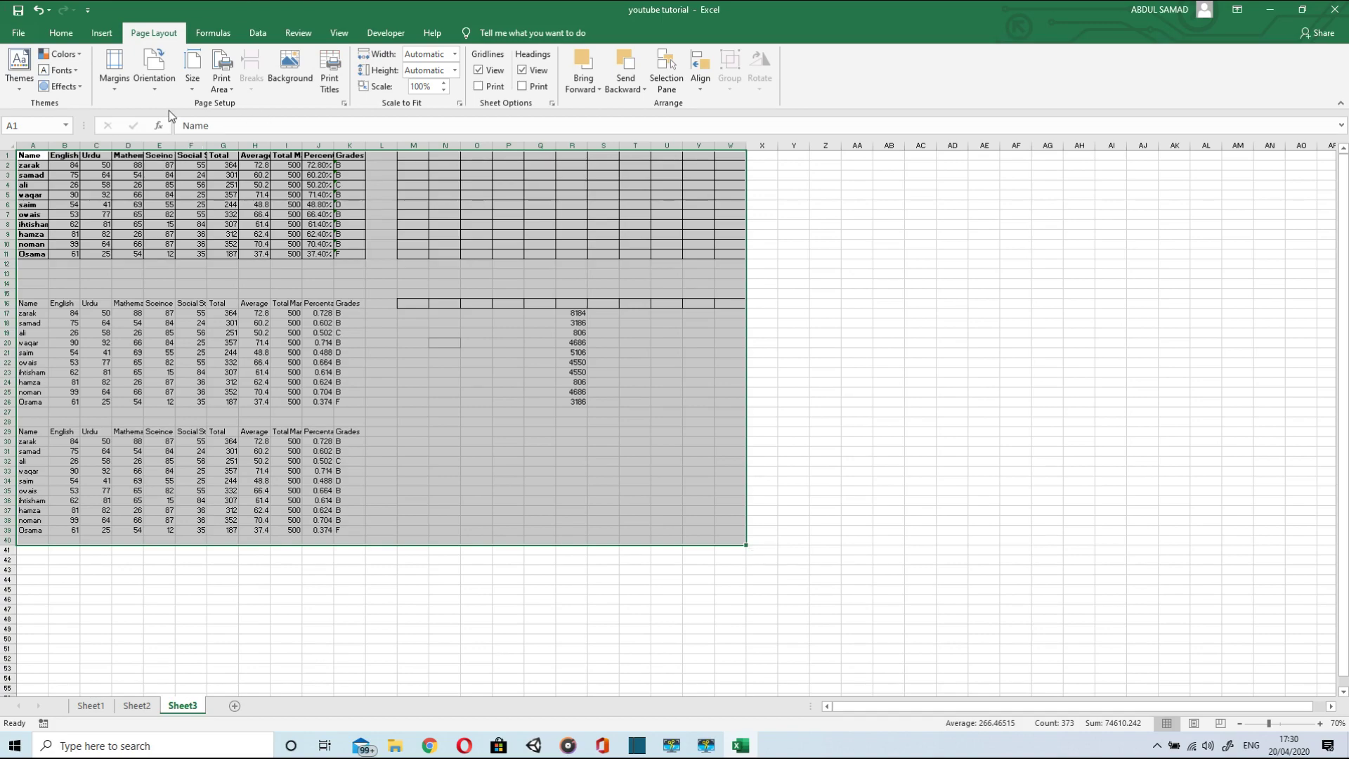
key("ctrl+p")
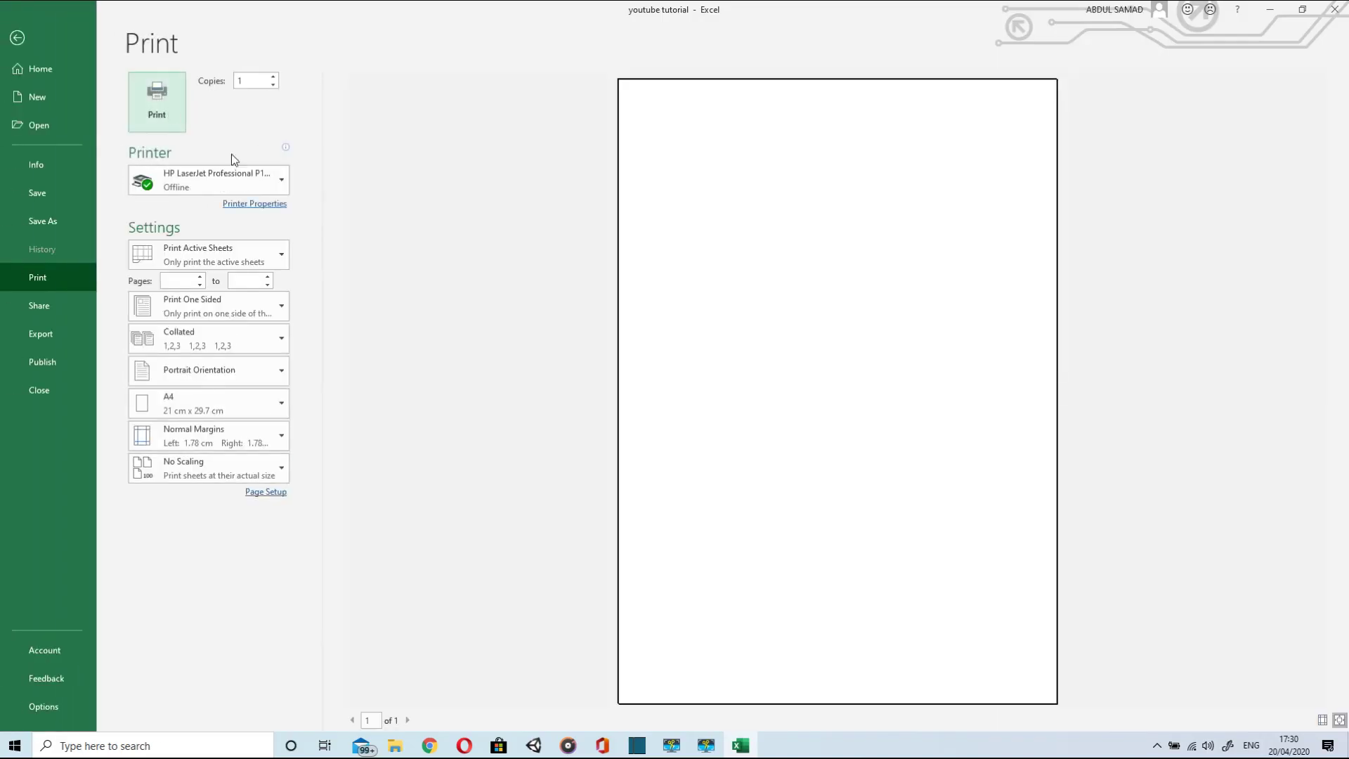
- Set the printout to Print Selection, leaving one-sided printing unchanged
left_click(226, 264)
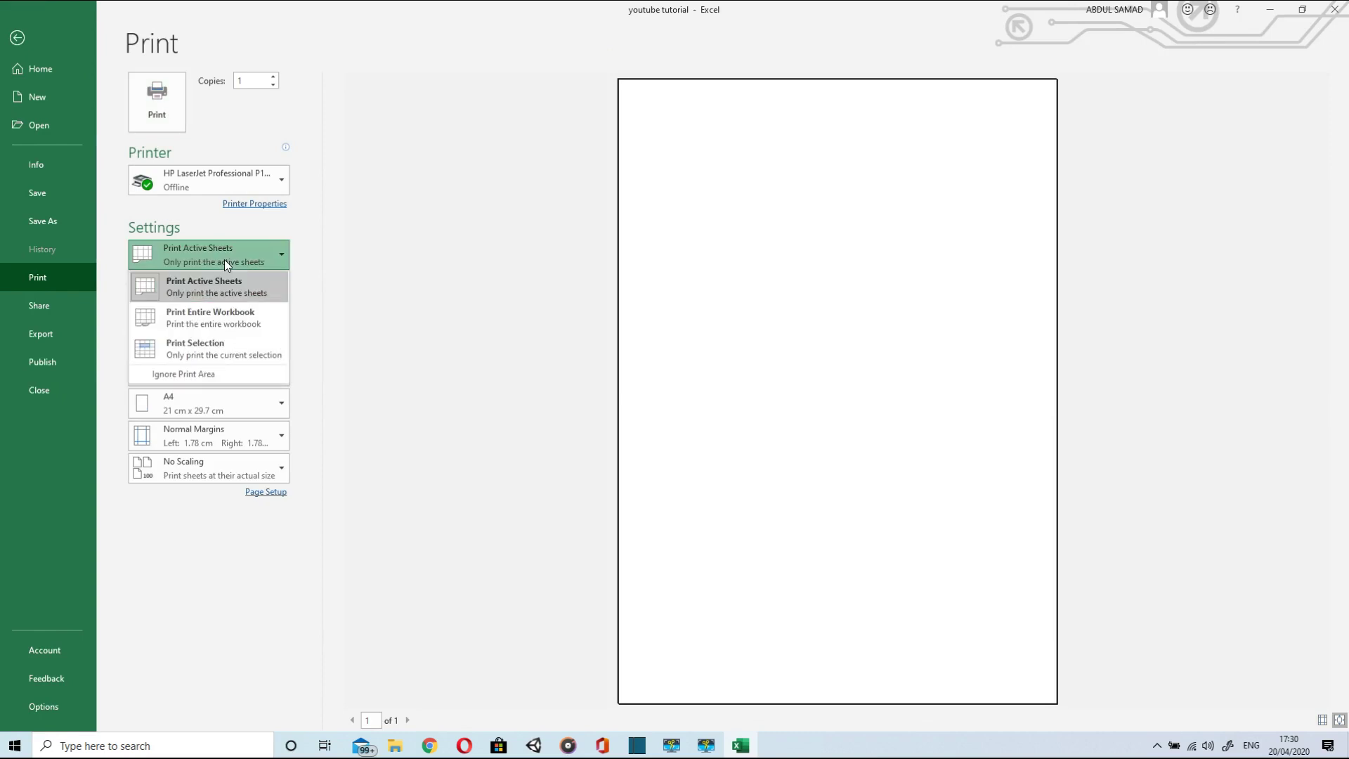
left_click(209, 352)
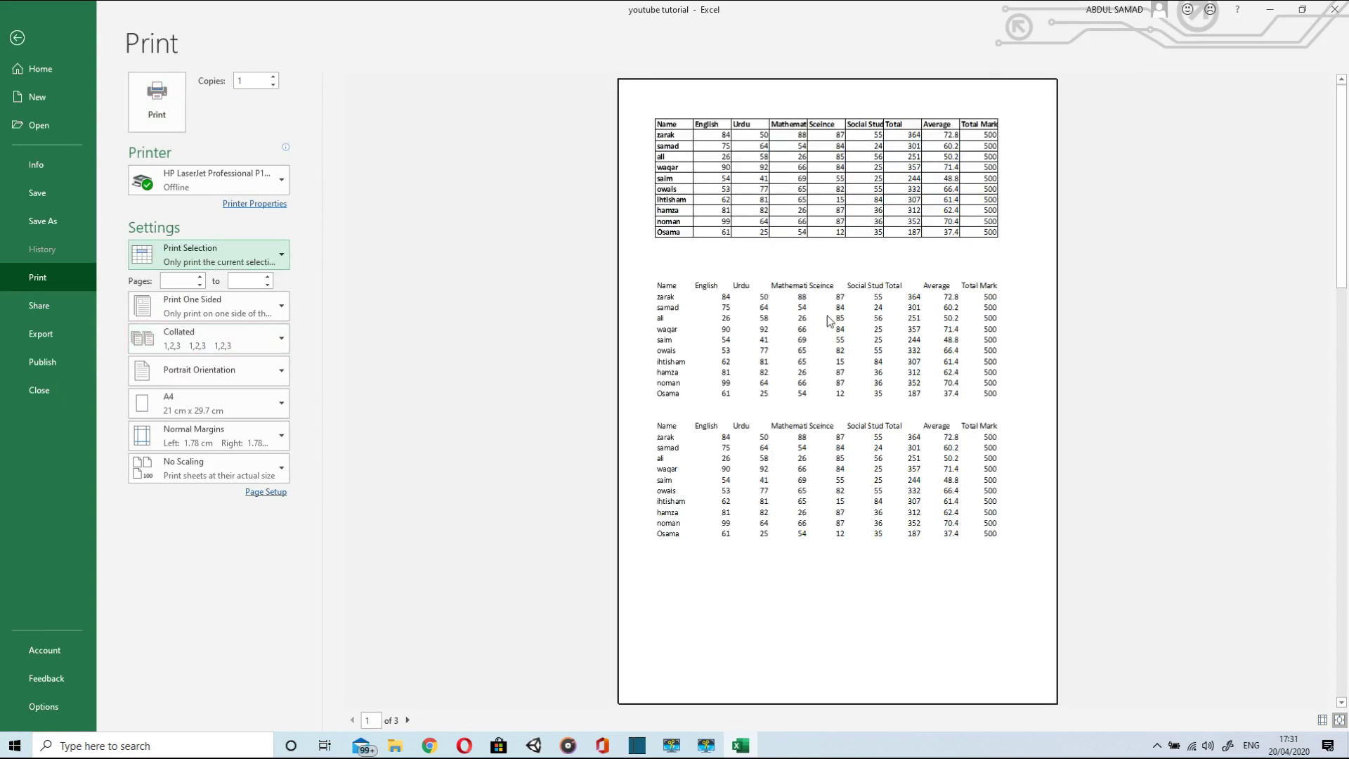
left_click(267, 310)
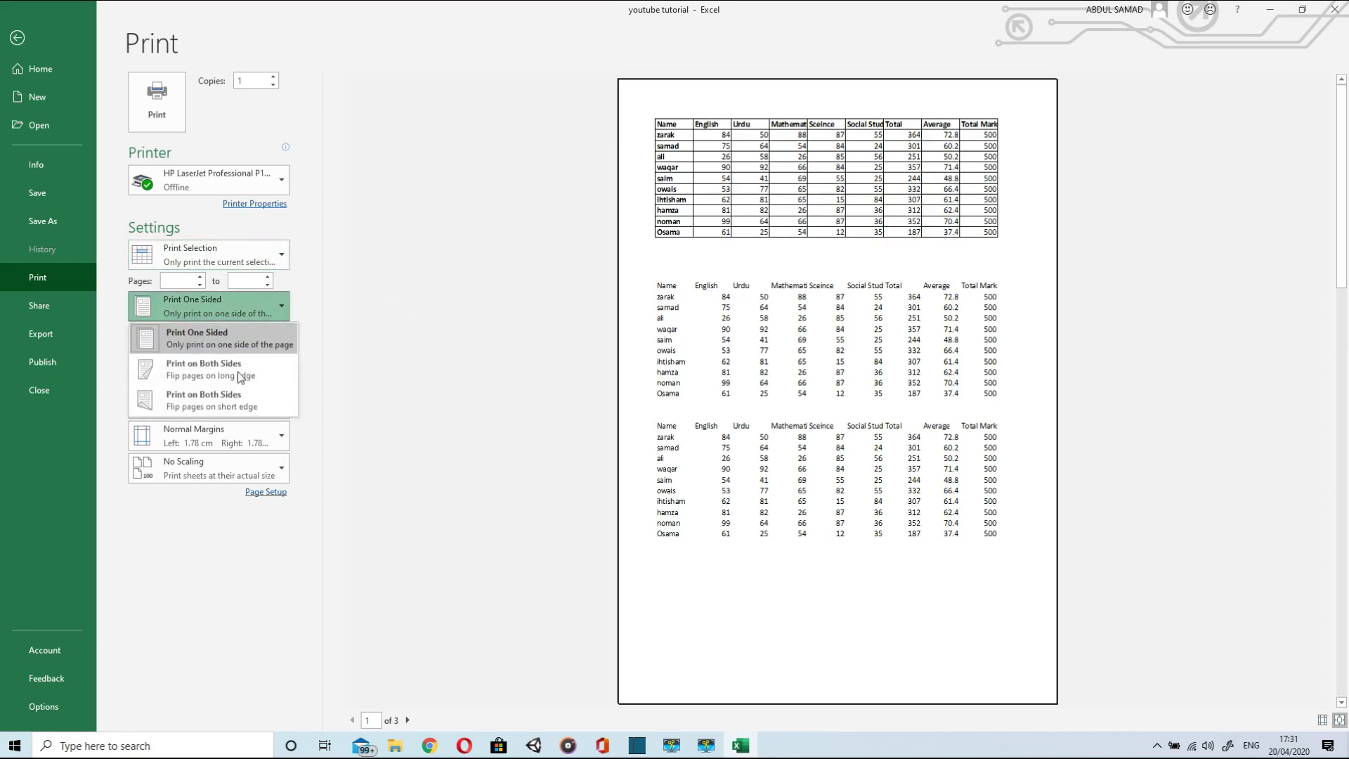
left_click(228, 309)
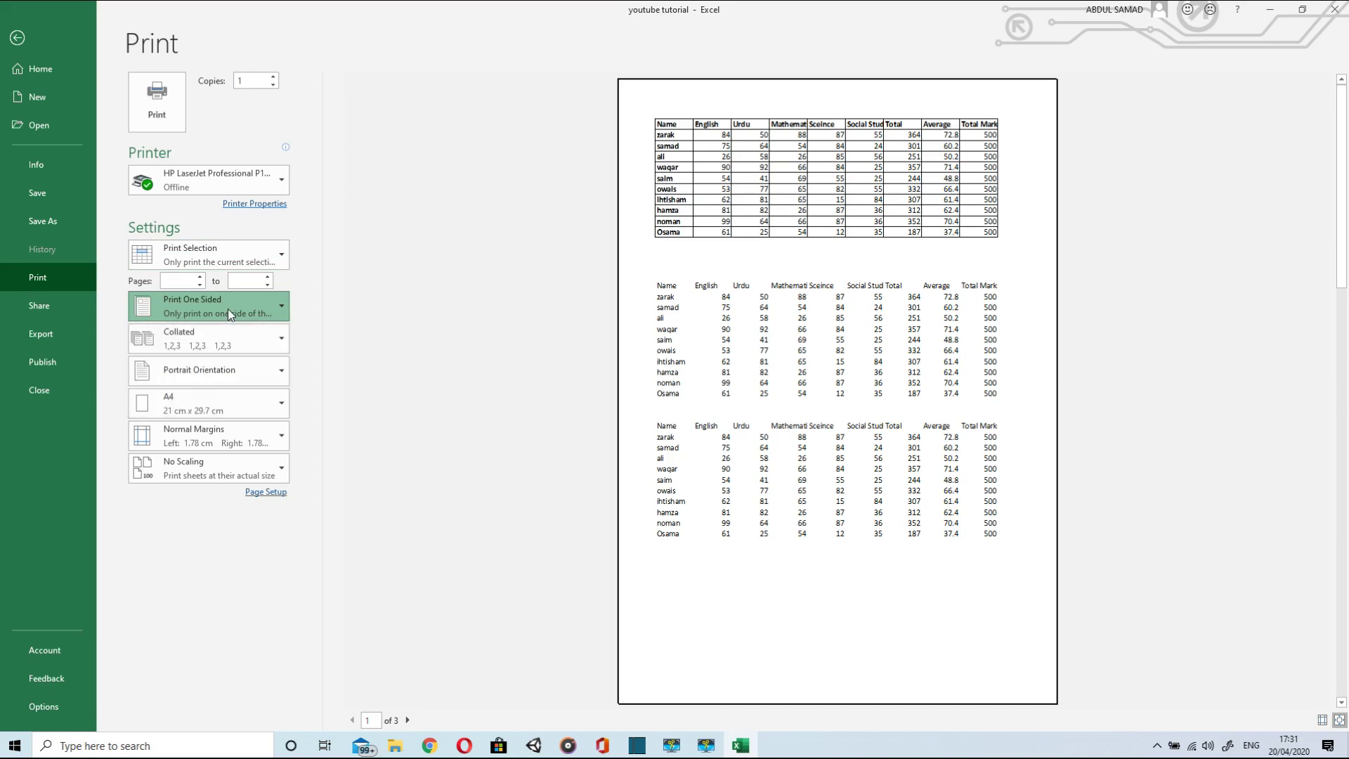
- Review the collation, orientation and margin choices, keeping portrait and the default margins
left_click(229, 328)
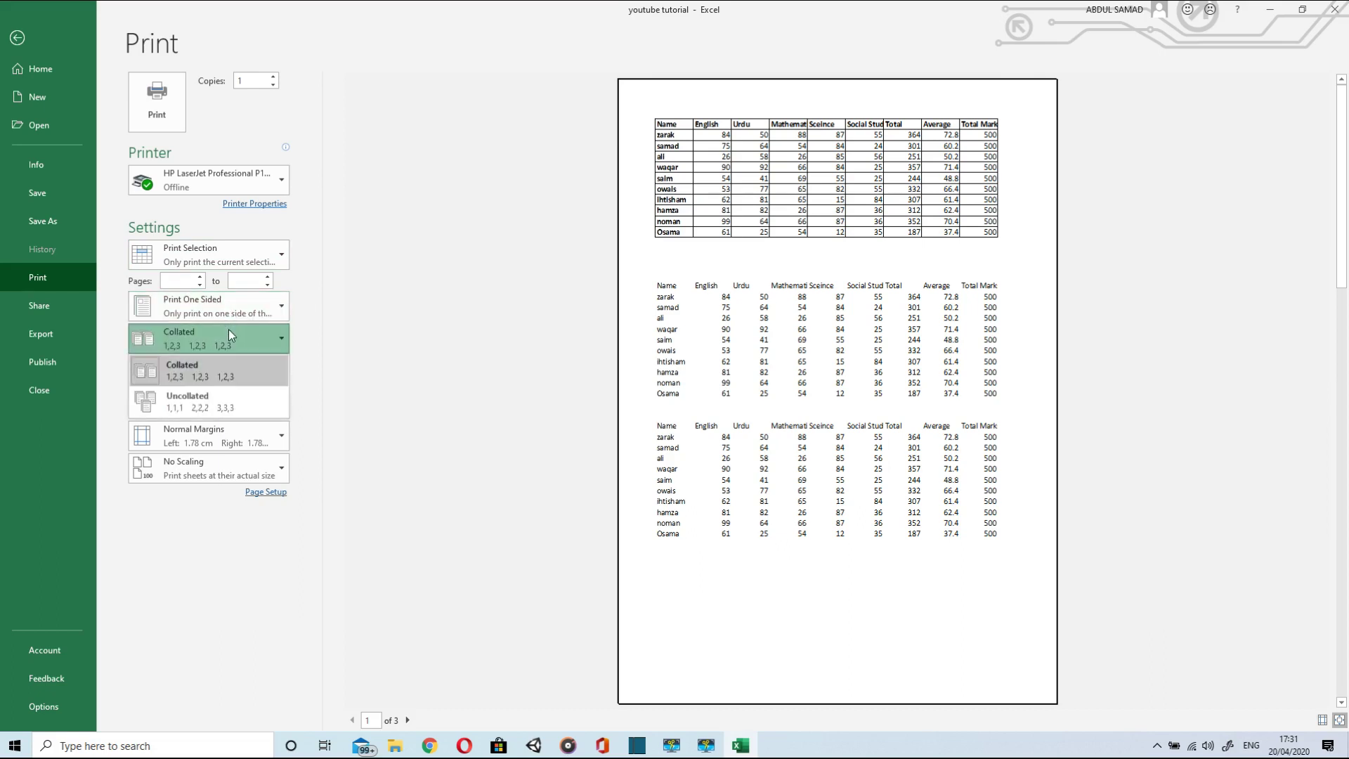
left_click(229, 329)
left_click(226, 376)
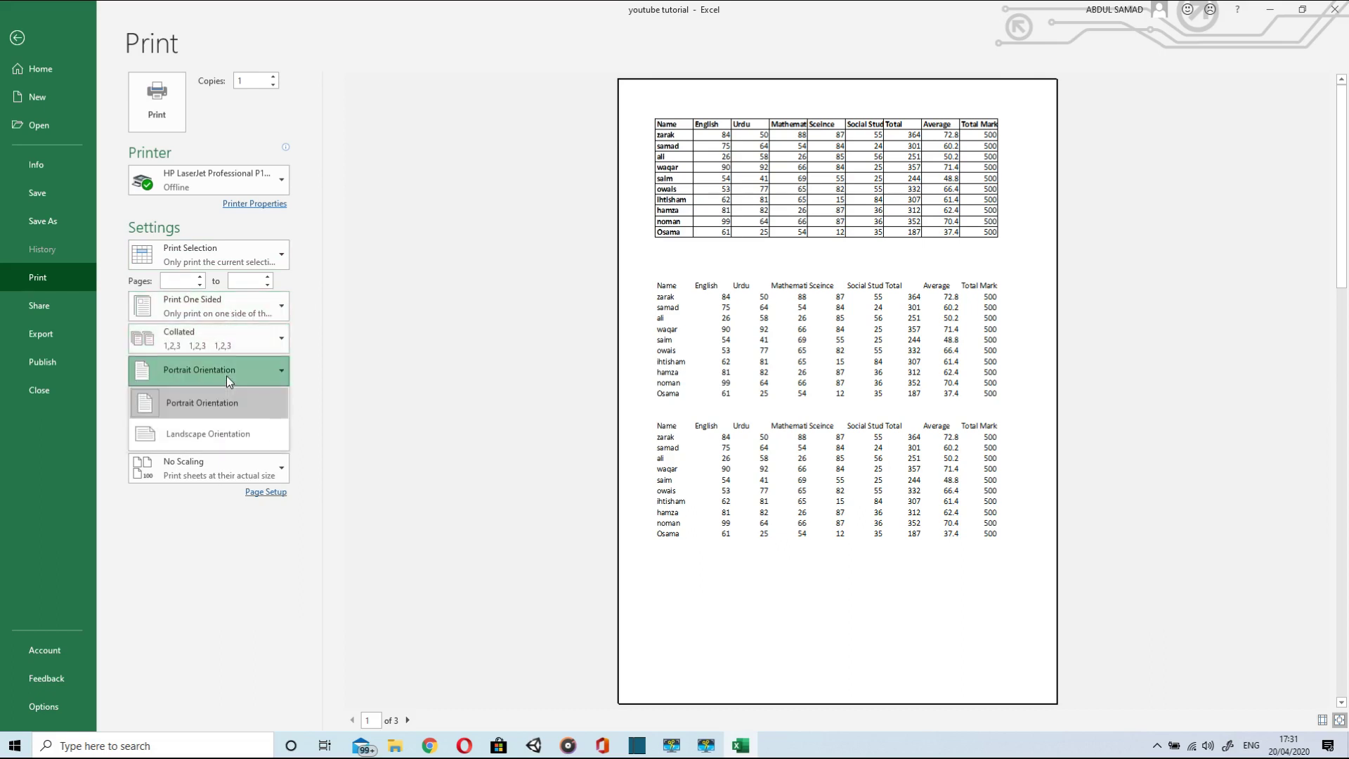
left_click(226, 375)
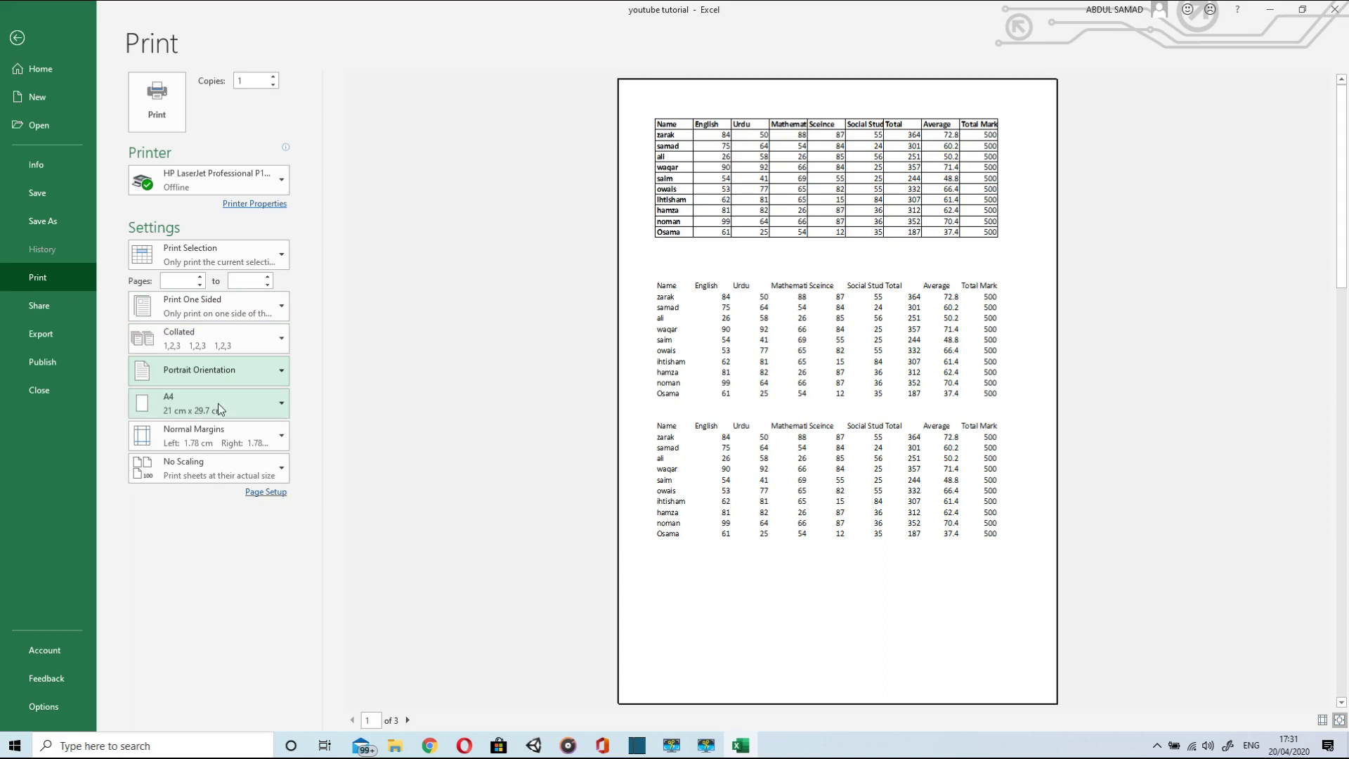
left_click(212, 442)
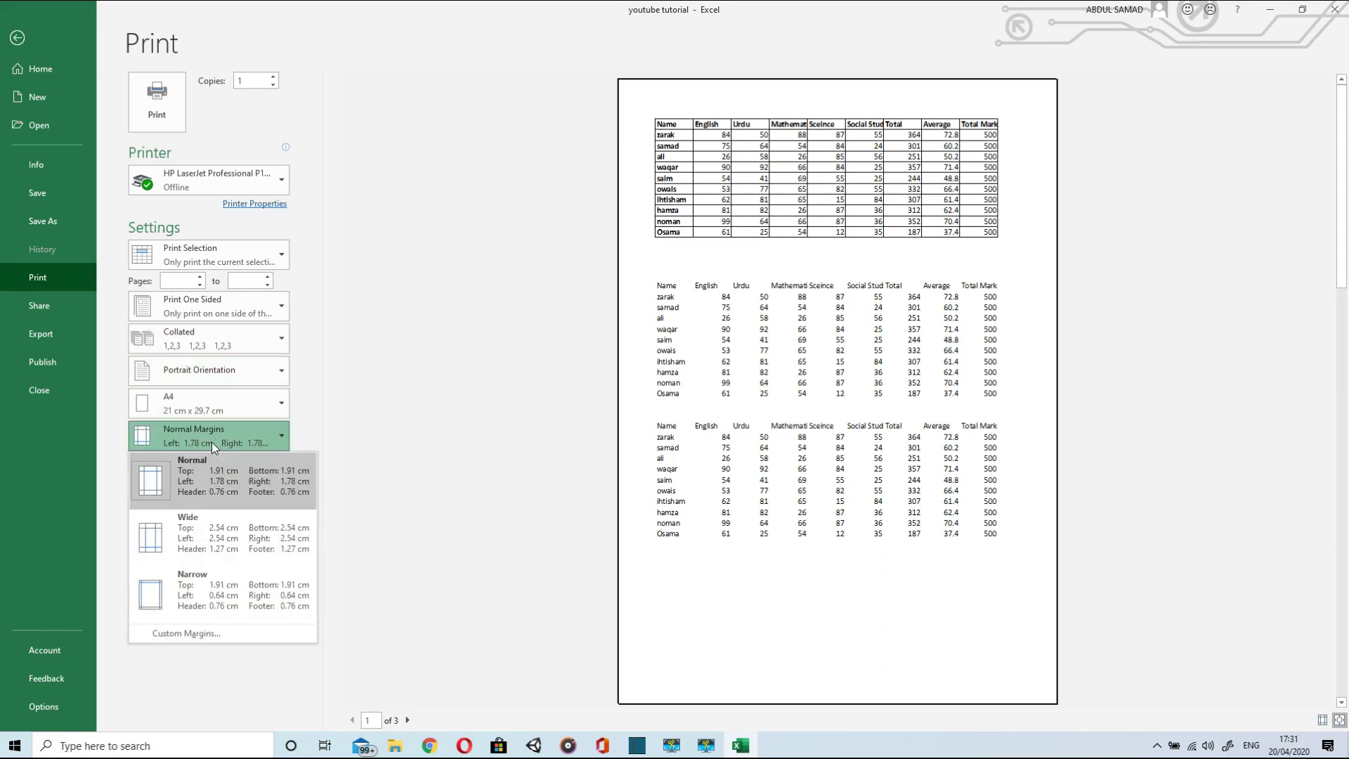
left_click(212, 441)
left_click(213, 462)
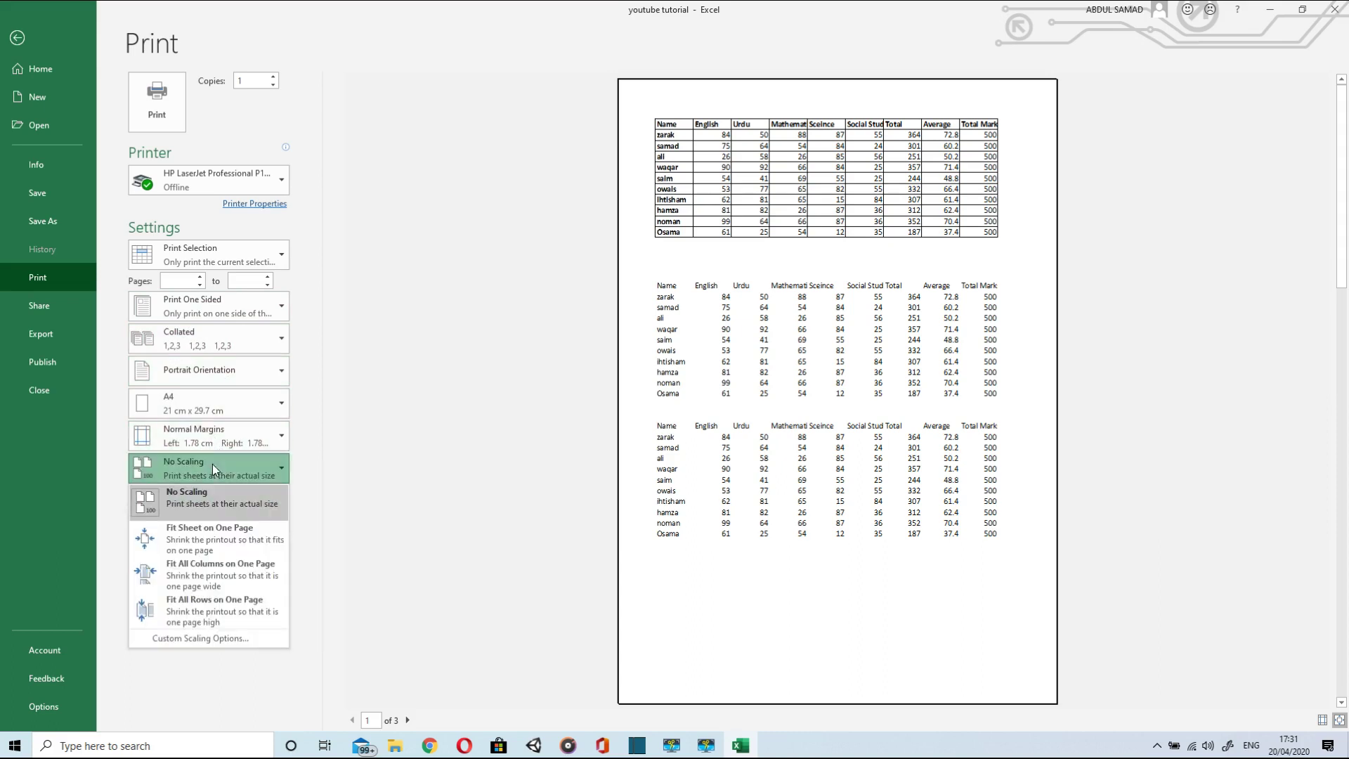
- Scale with Fit Sheet on One Page and switch the page to Landscape Orientation
left_click(206, 529)
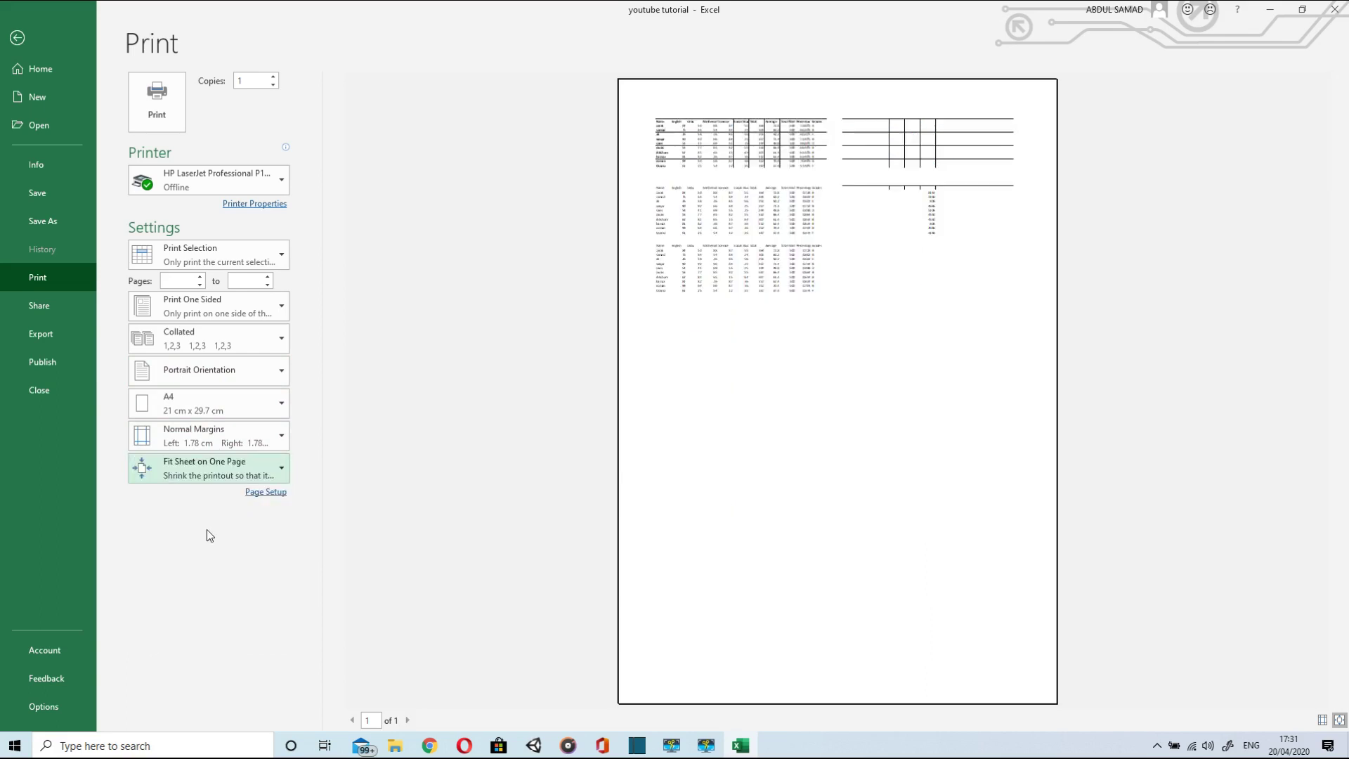
left_click(199, 471)
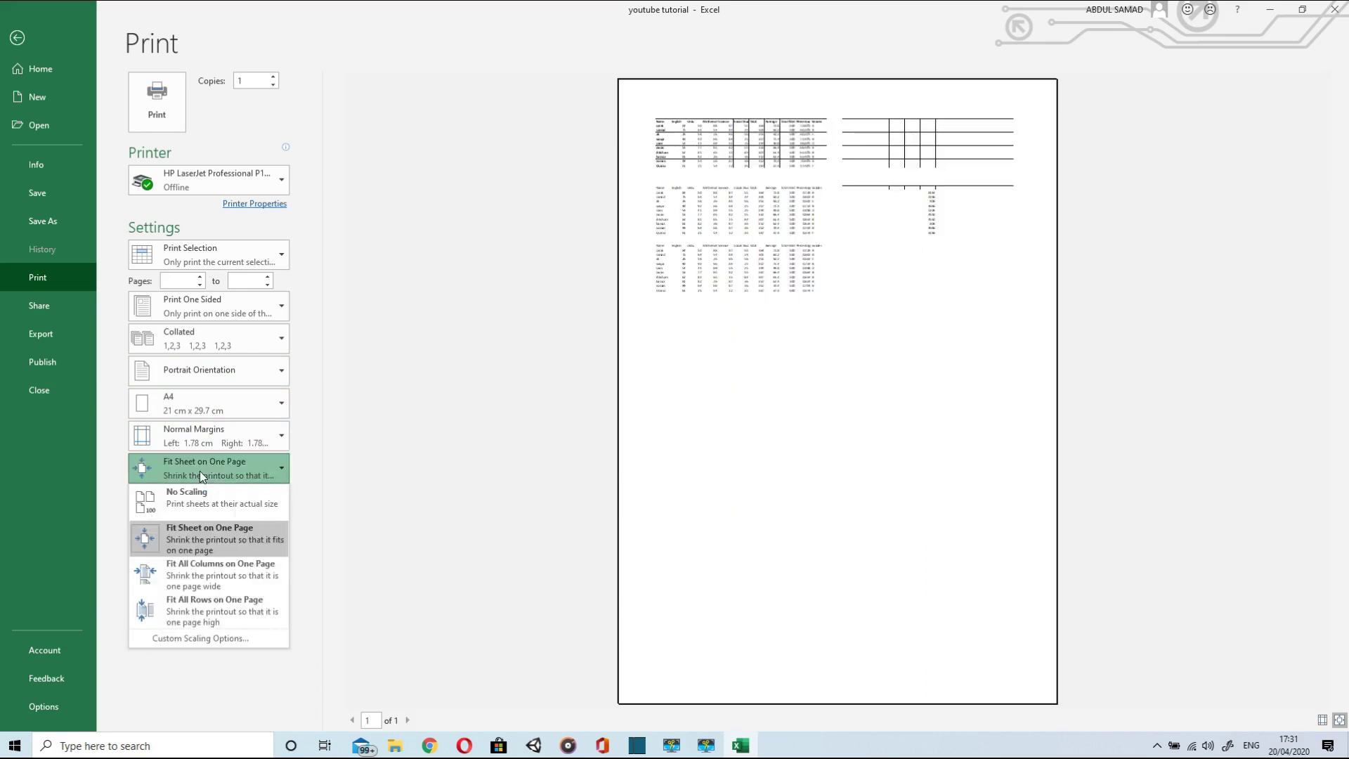
left_click(209, 374)
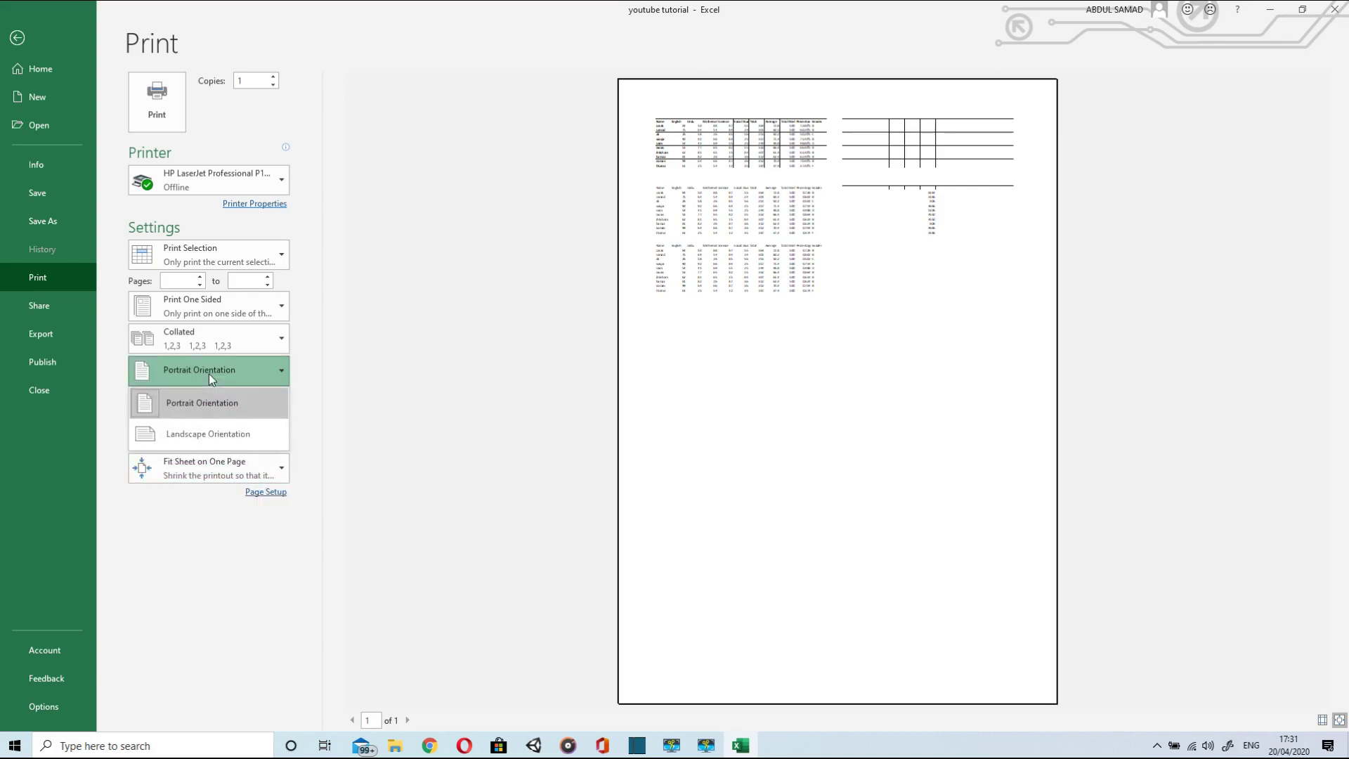
left_click(213, 429)
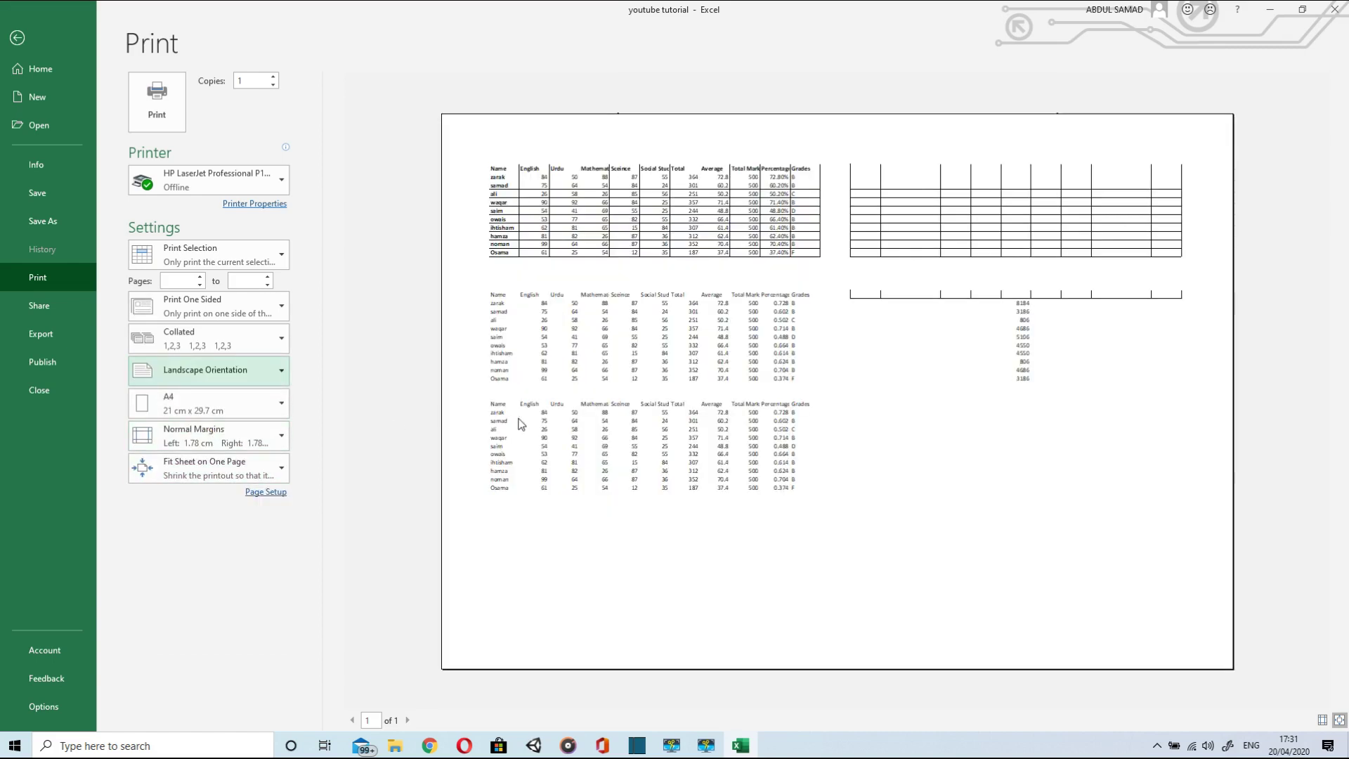
- Try Fit All Columns and Fit All Rows on One Page, then keep Fit Sheet on One Page
left_click(198, 469)
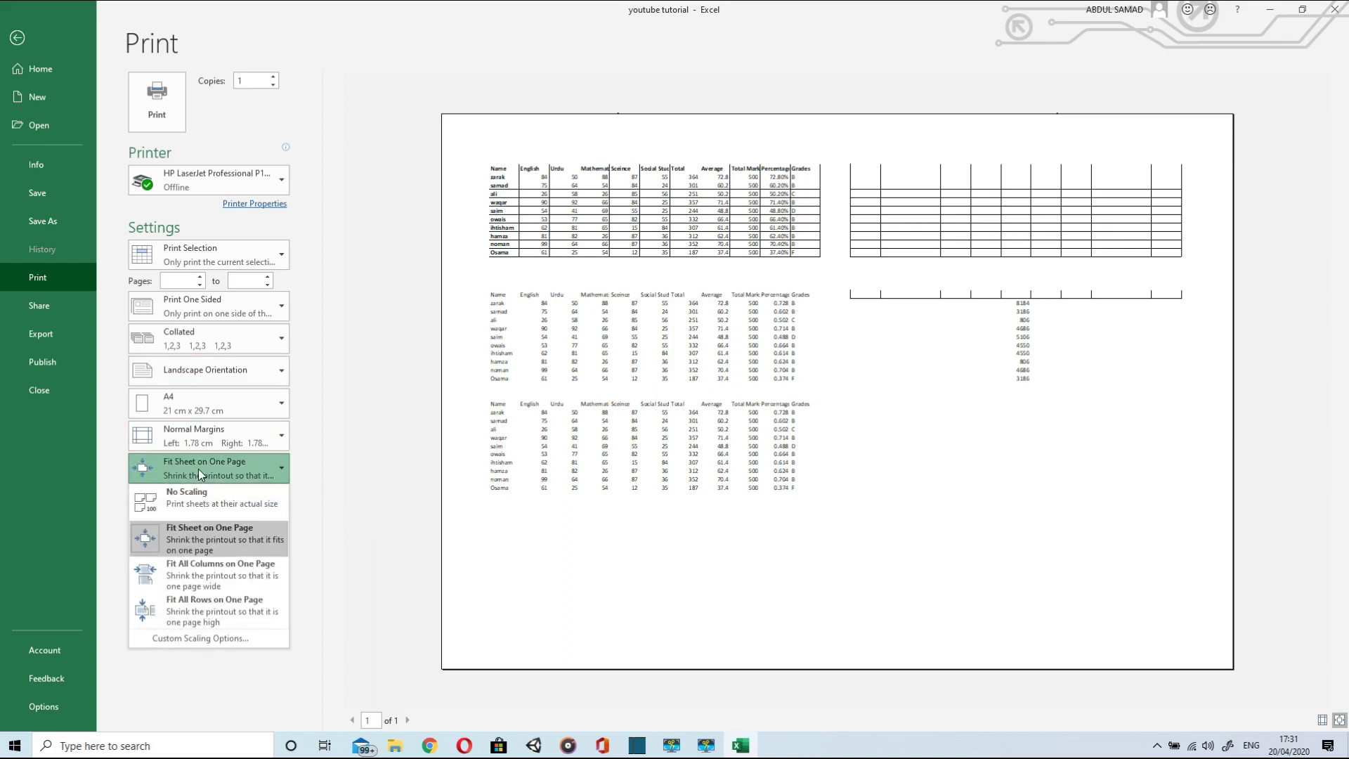
left_click(197, 576)
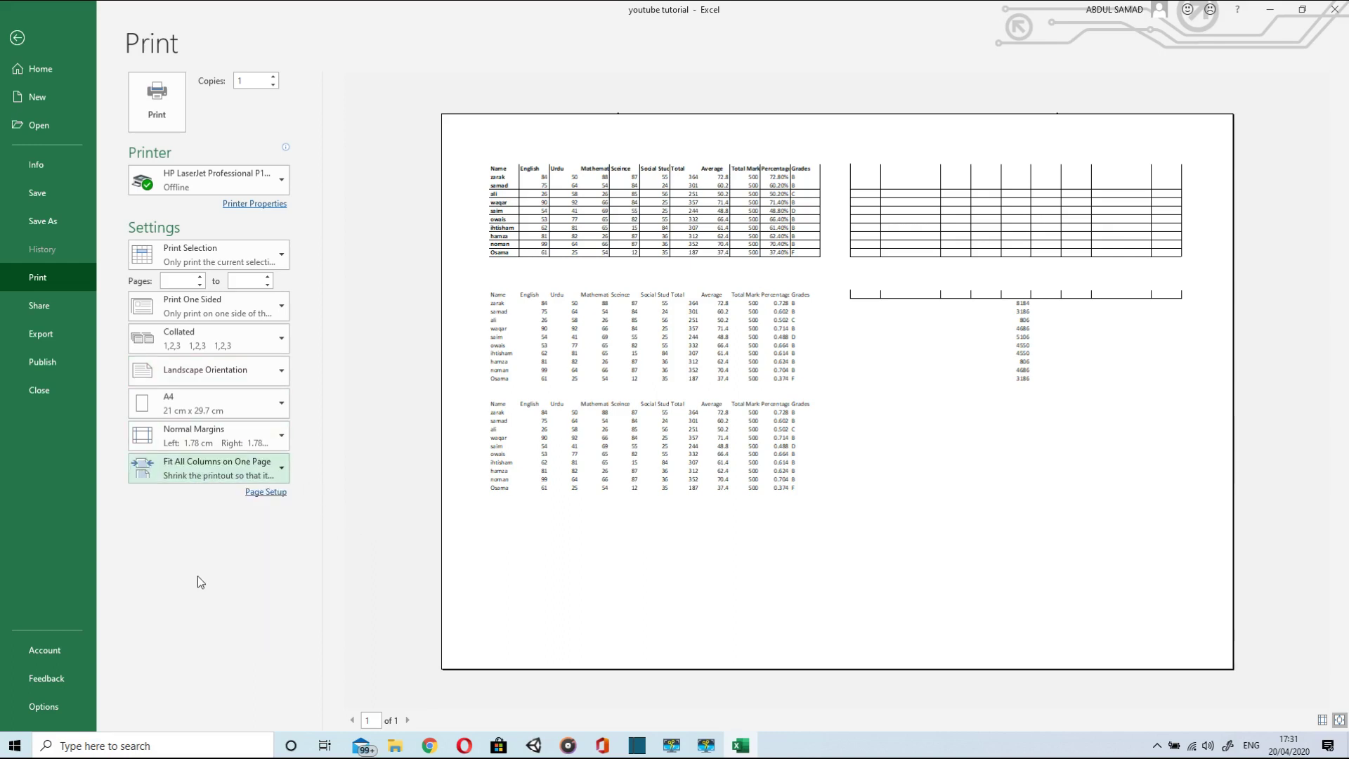
left_click(229, 474)
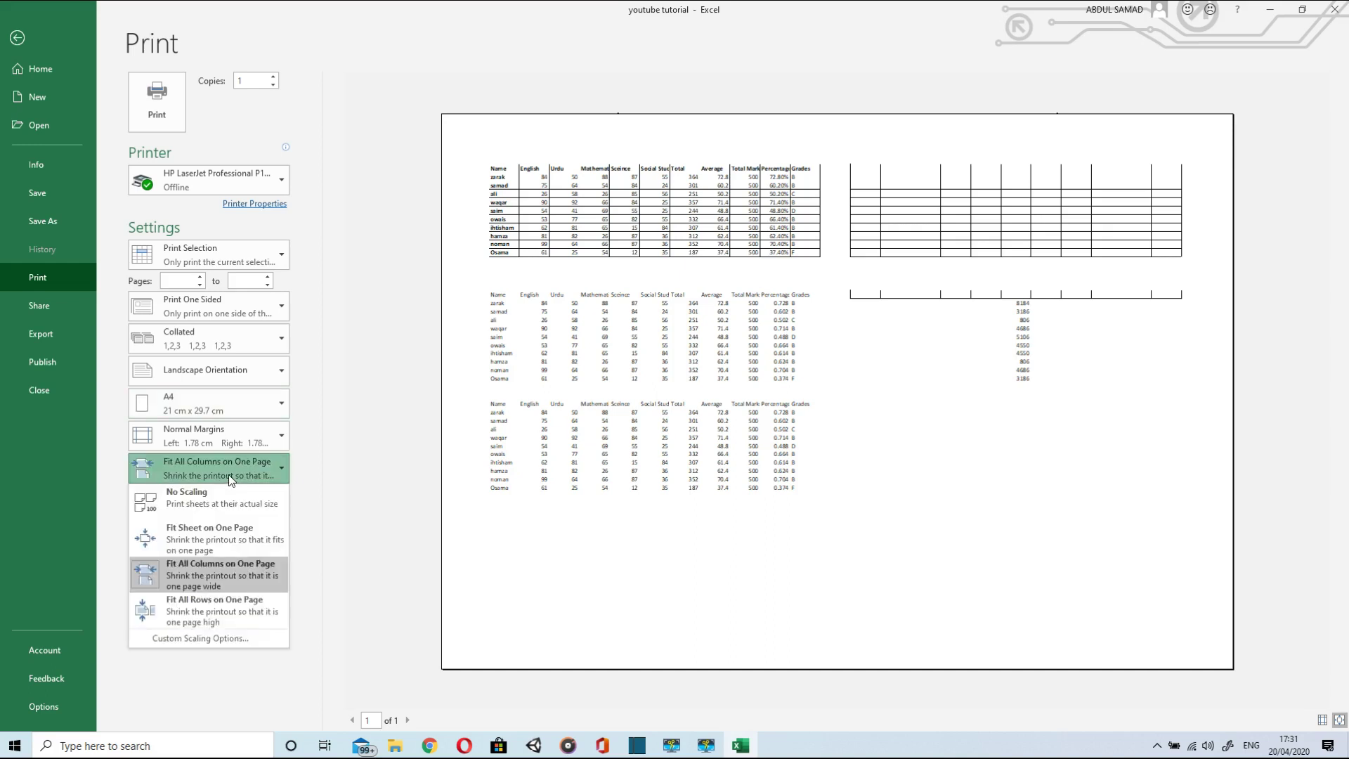
left_click(201, 608)
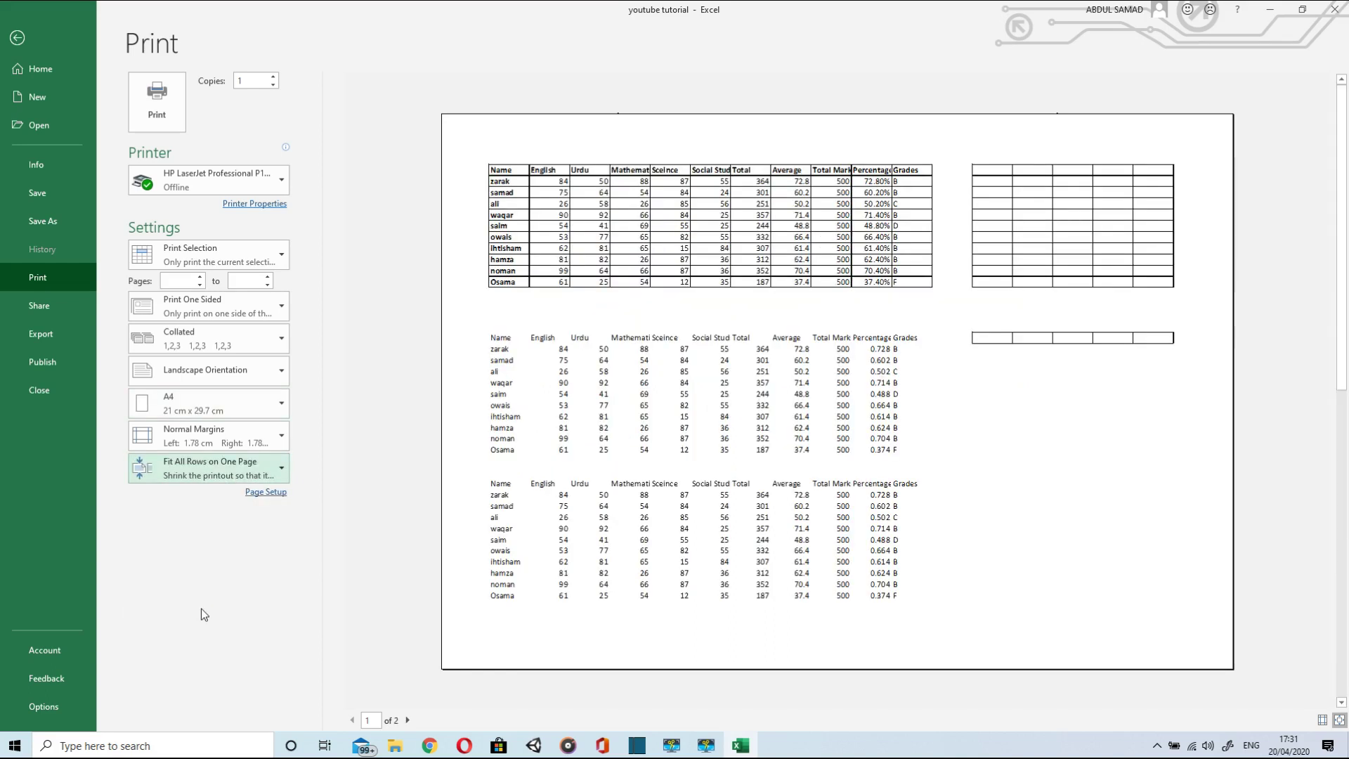
left_click(195, 472)
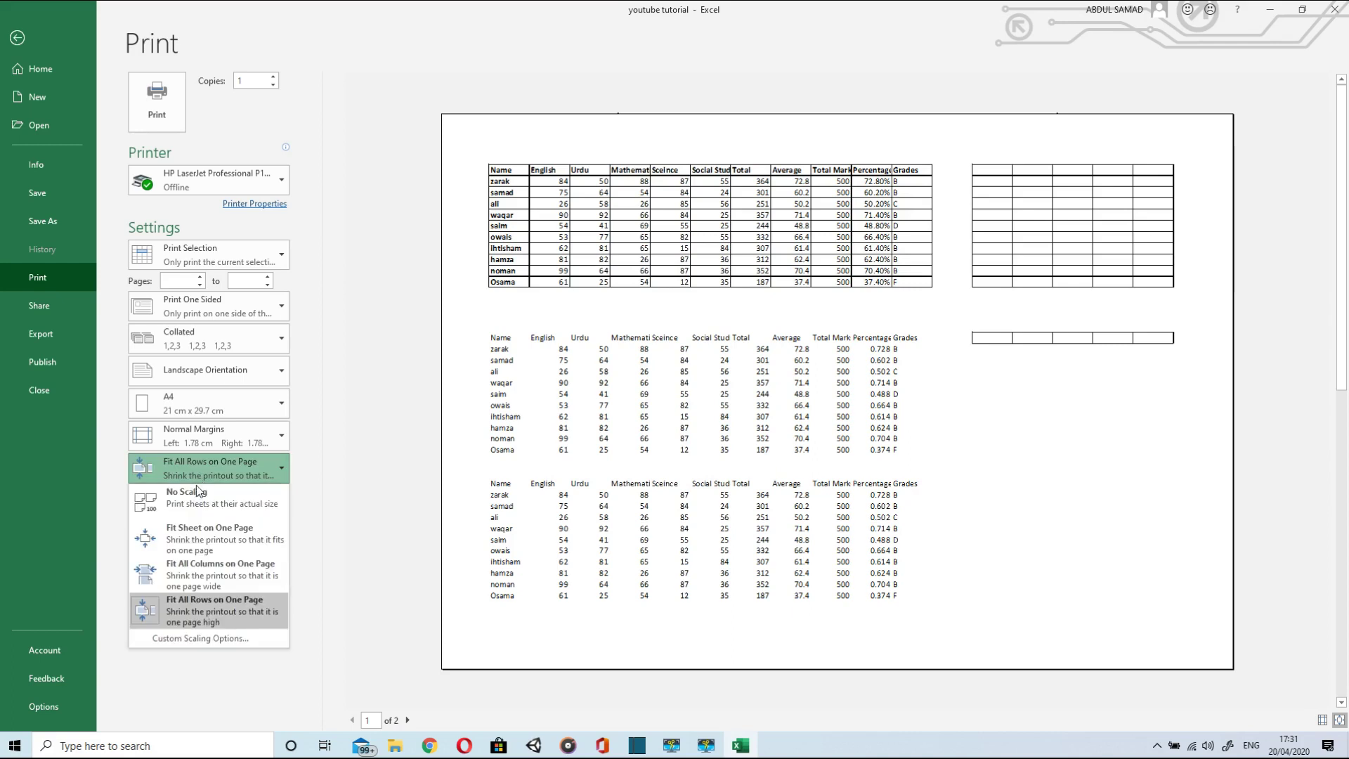
key("Escape")
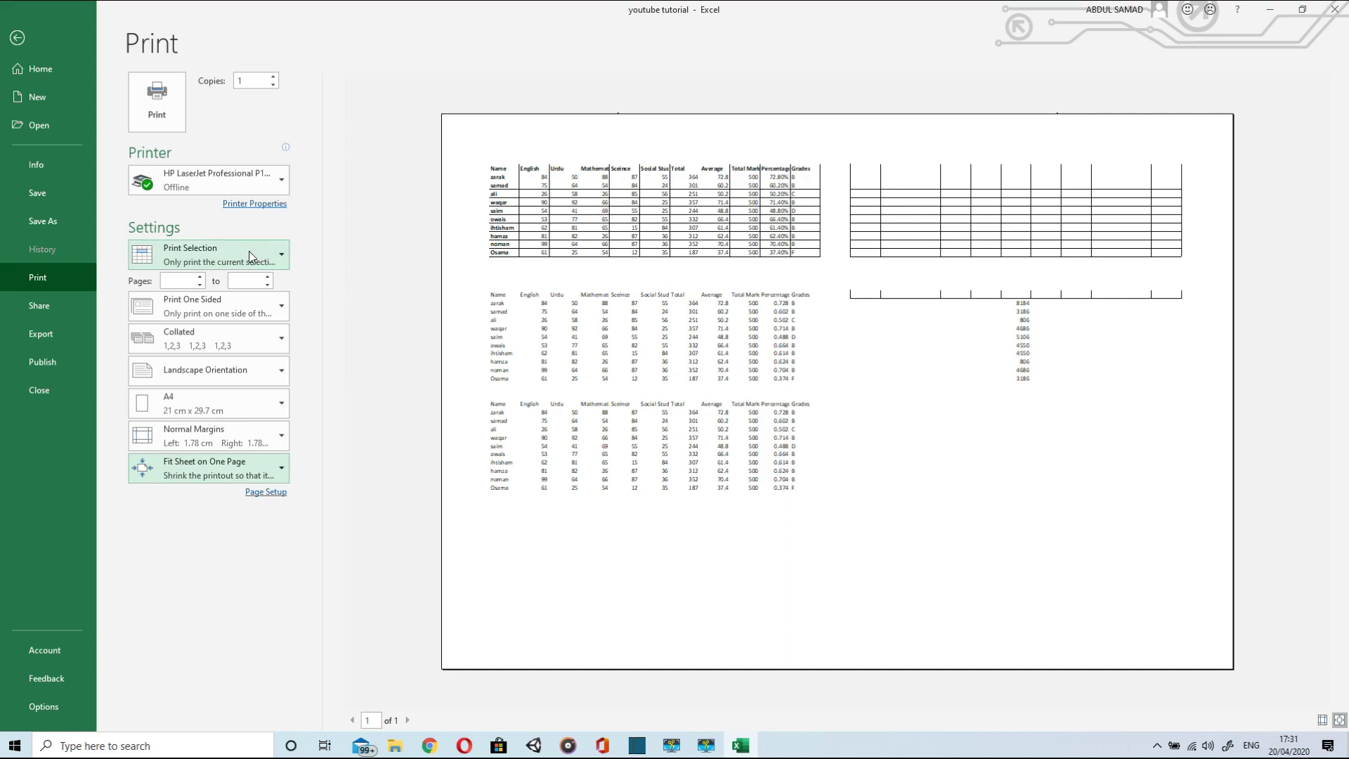
- Show the list of installed printers in the Printer dropdown
left_click(218, 180)
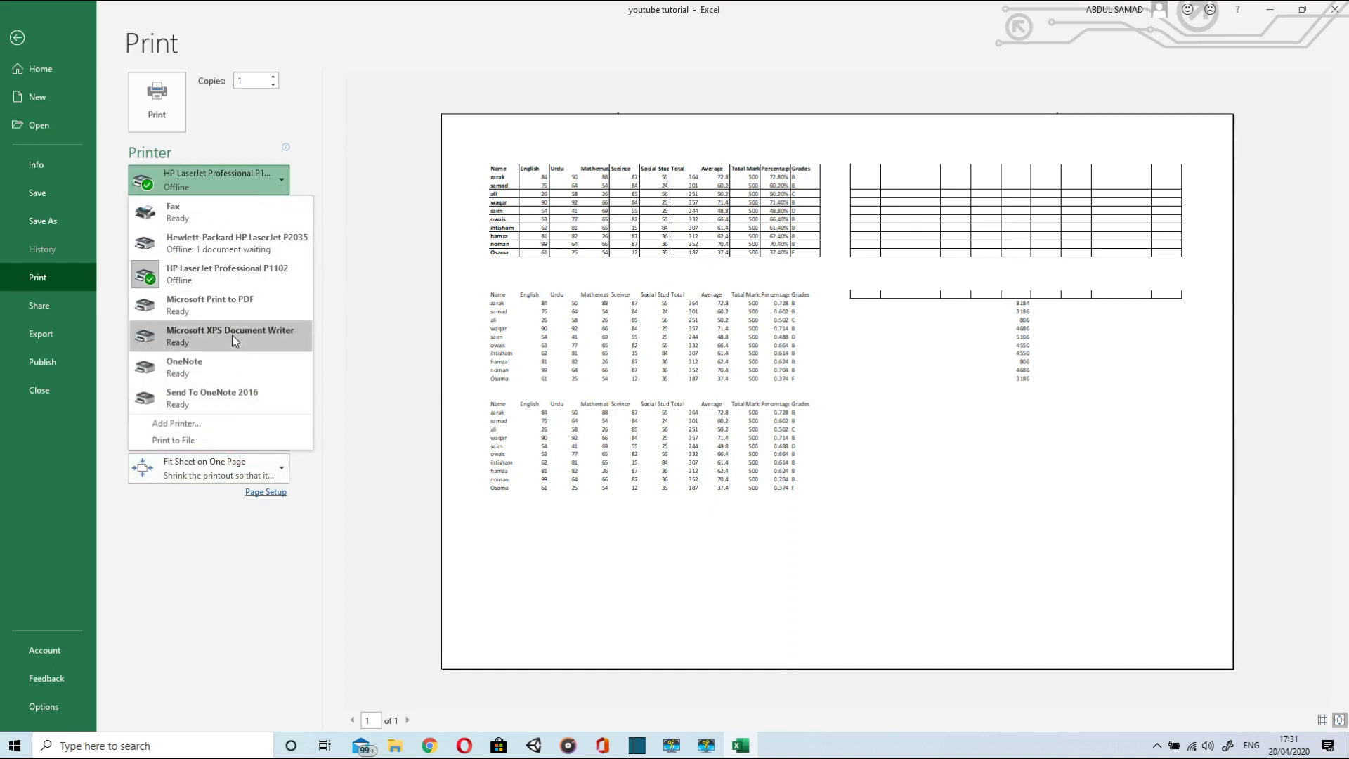